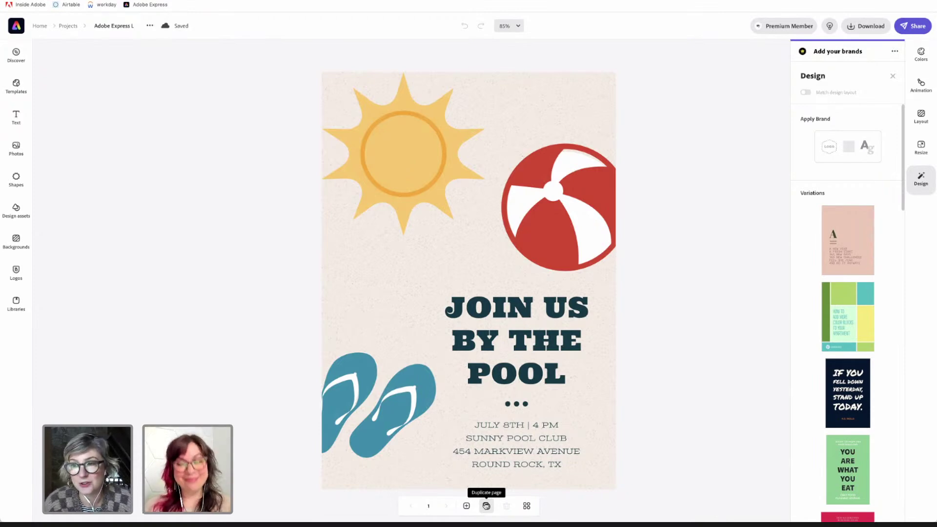
- Duplicate the pool invitation page and change the copy's heading to "AUTUMN OPEN HOUSE", with AUTUMN on its own line
left_click(486, 507)
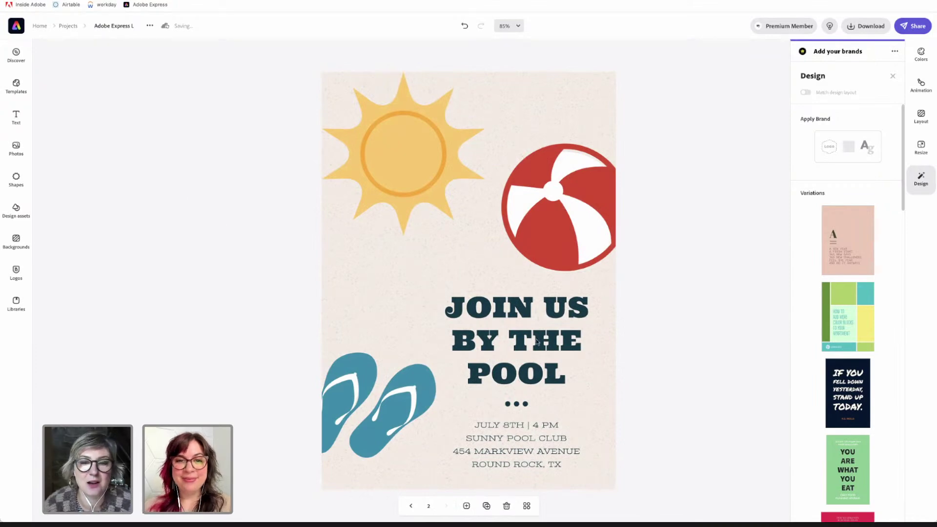
left_click(537, 341)
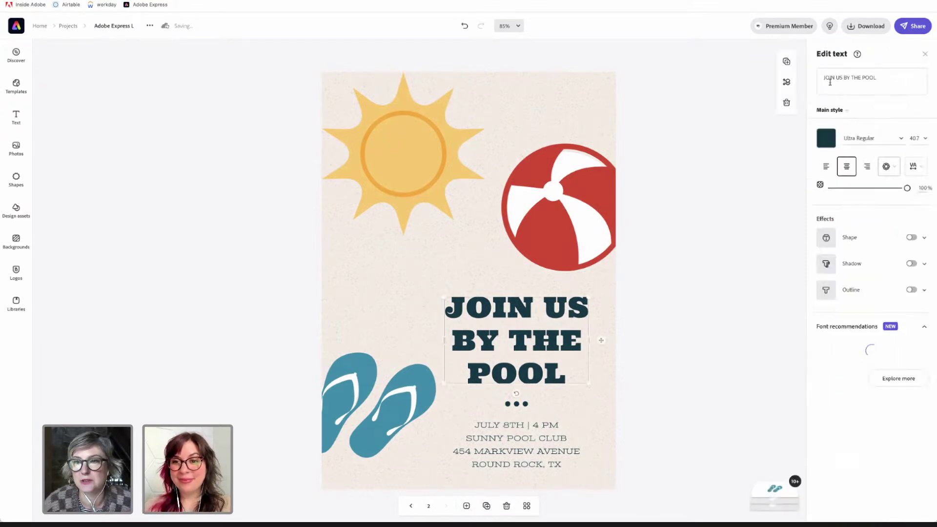
left_click(828, 78)
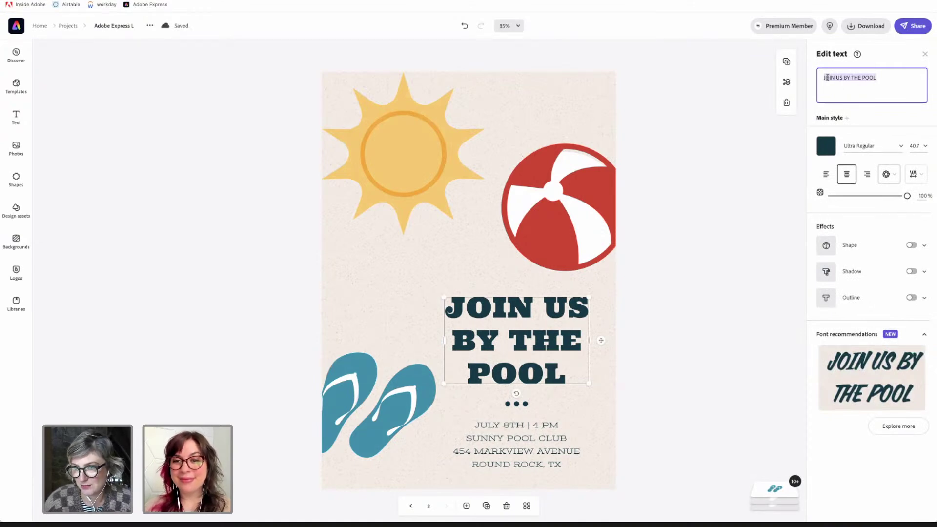
type("AUT")
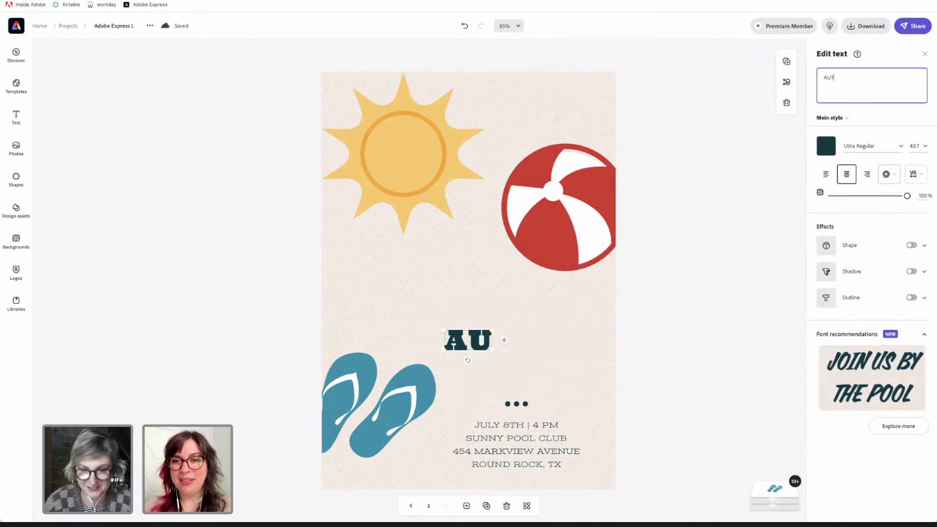
type("UMN")
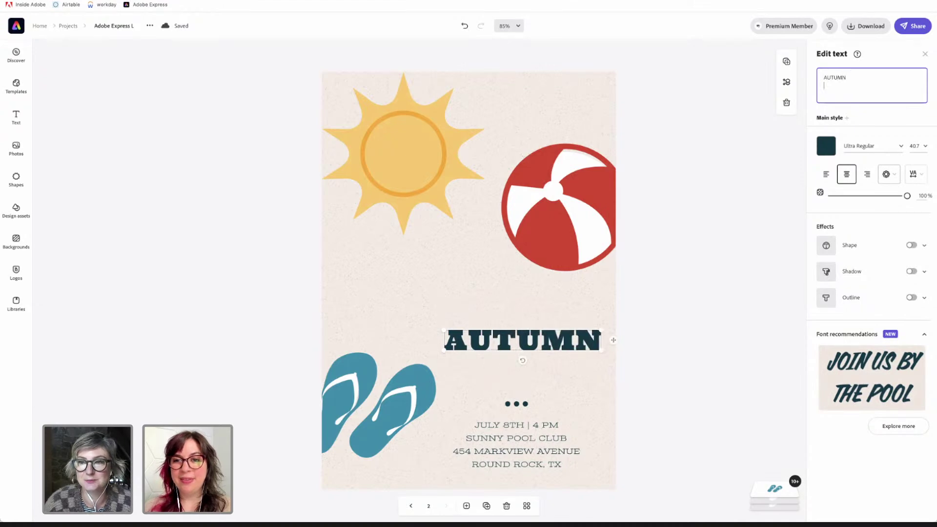
key("Return")
type("OPEN")
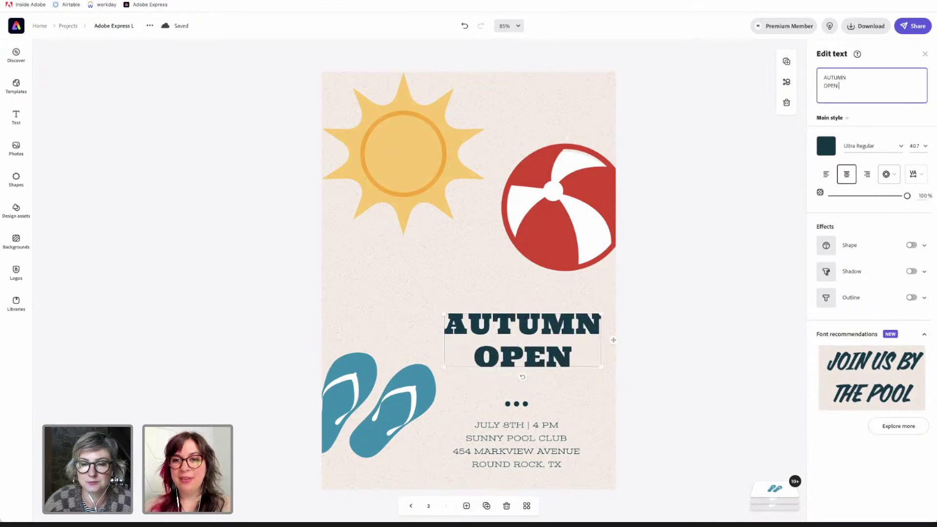
type(" HOUSE")
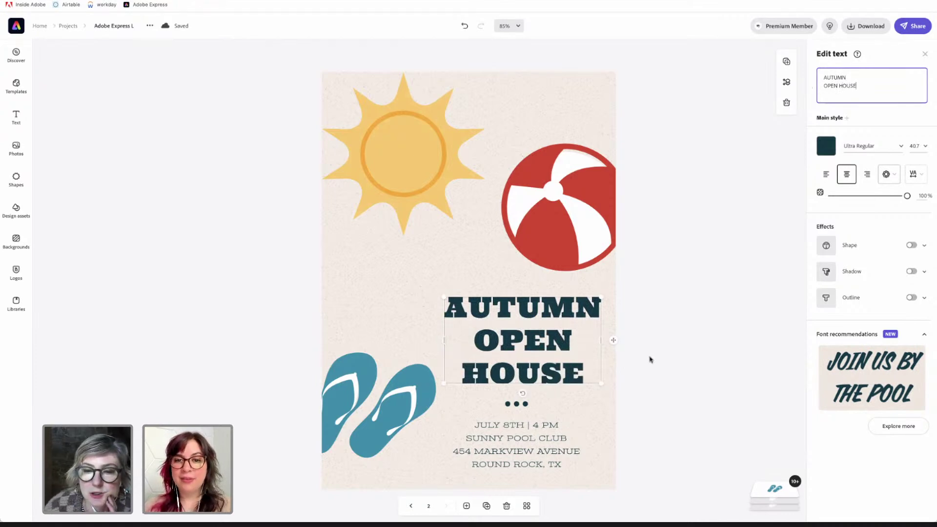
left_click(649, 360)
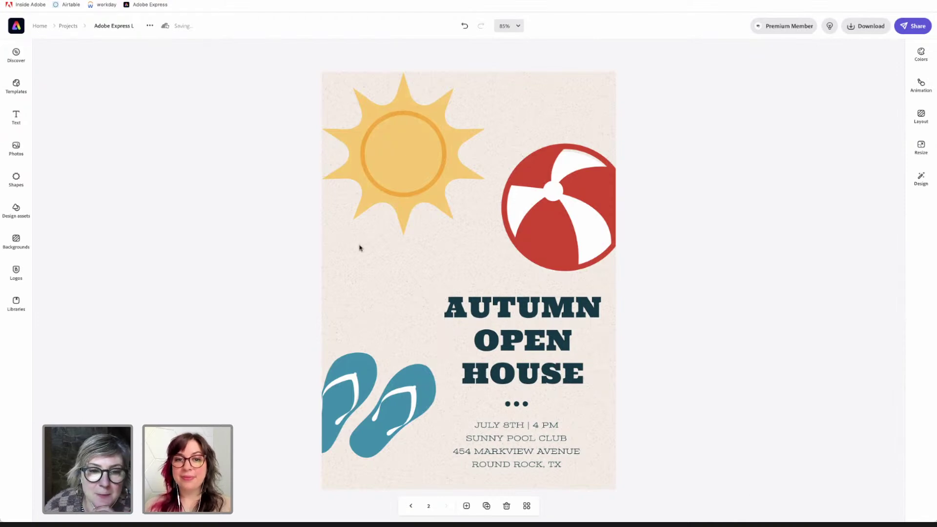
left_click(360, 246)
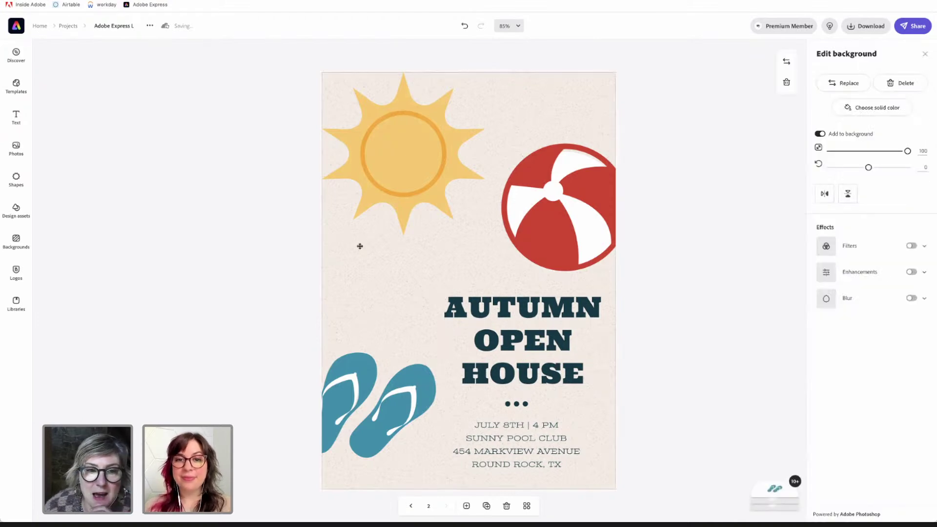
left_click(266, 240)
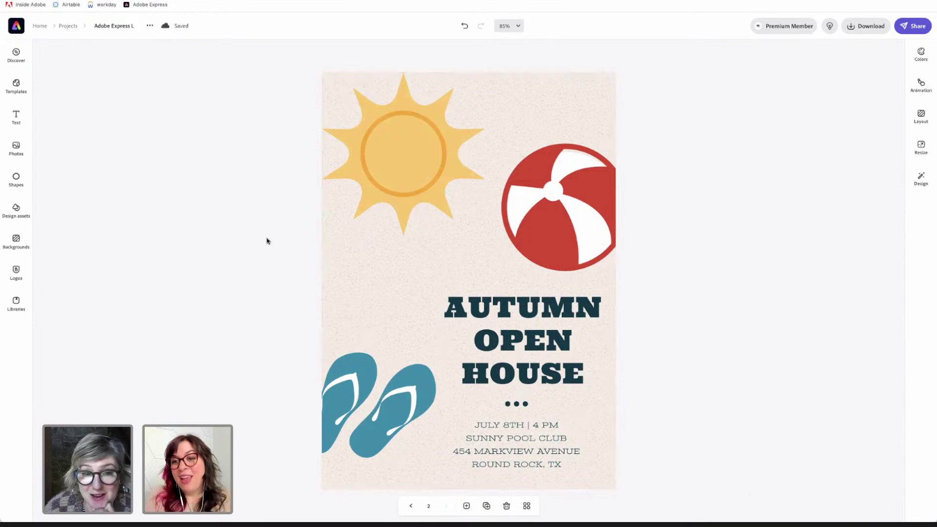
- Search the design assets for "leaf" and add the orange-yellow watercolor autumn leaf to the page
left_click(16, 207)
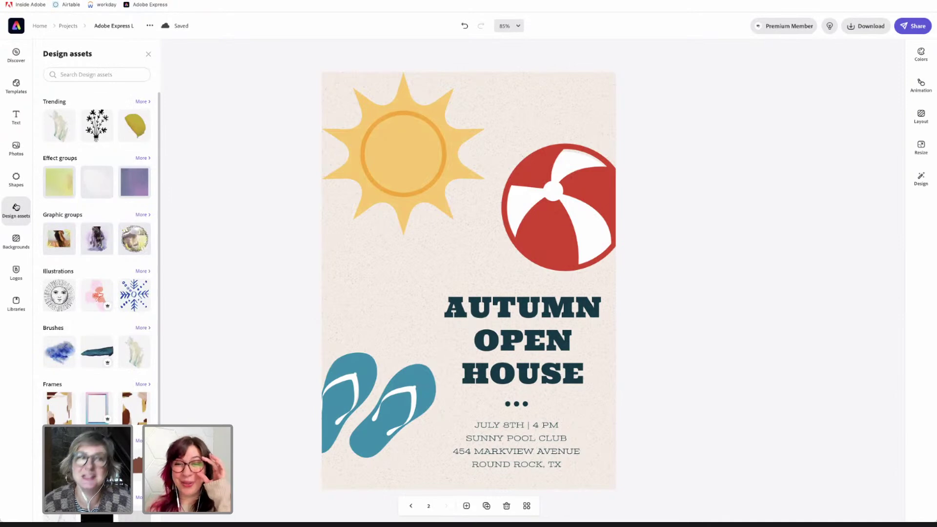
left_click(104, 73)
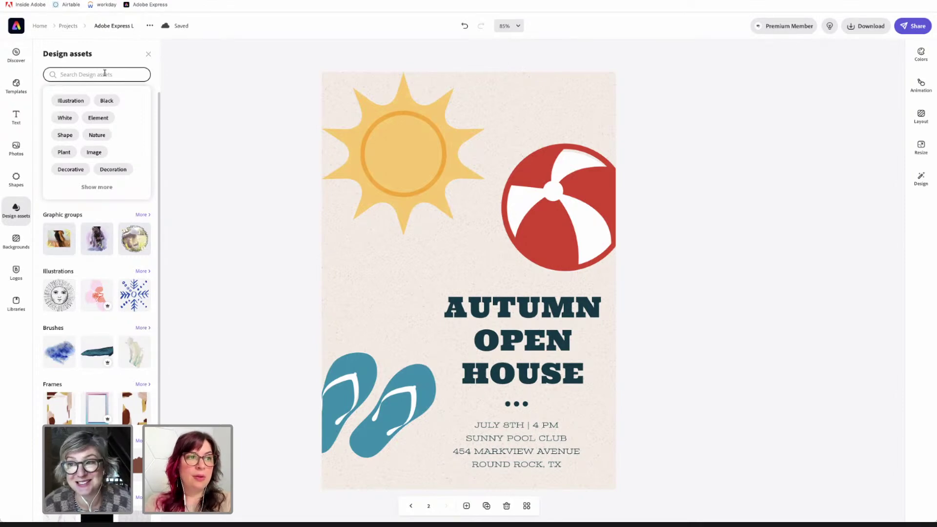
type("leaf")
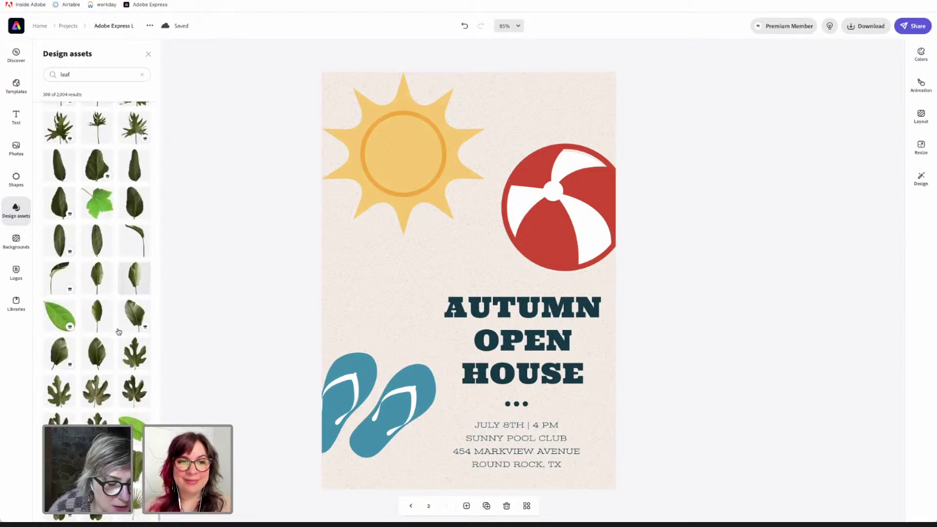
scroll(119, 332, "down", 10)
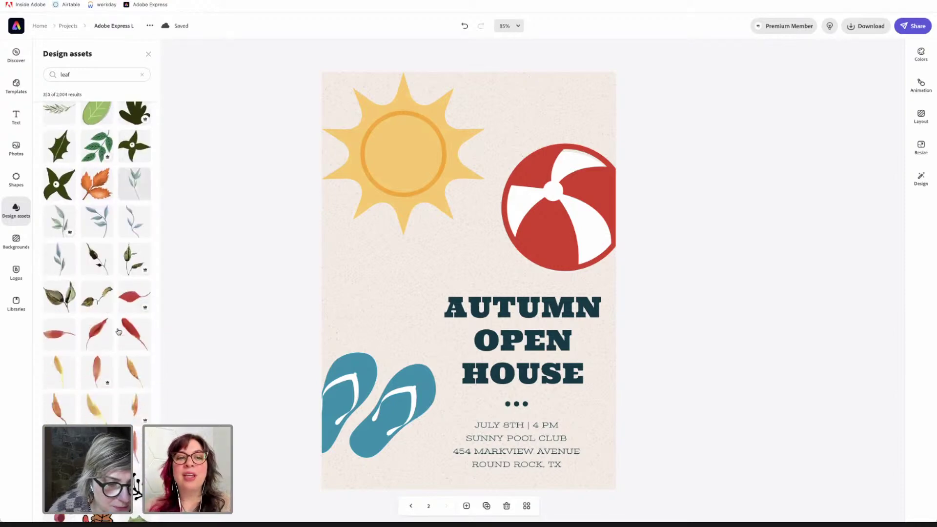
scroll(119, 332, "down", 1)
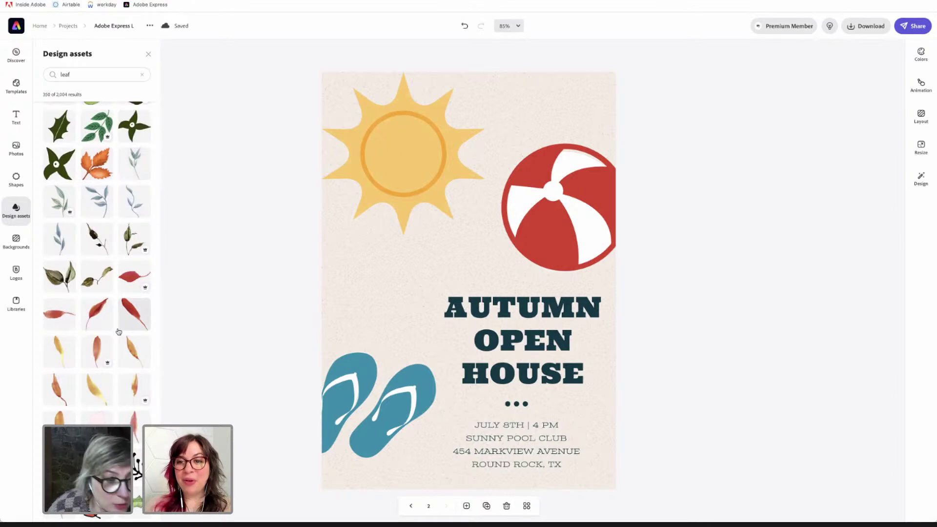
scroll(119, 332, "down", 3)
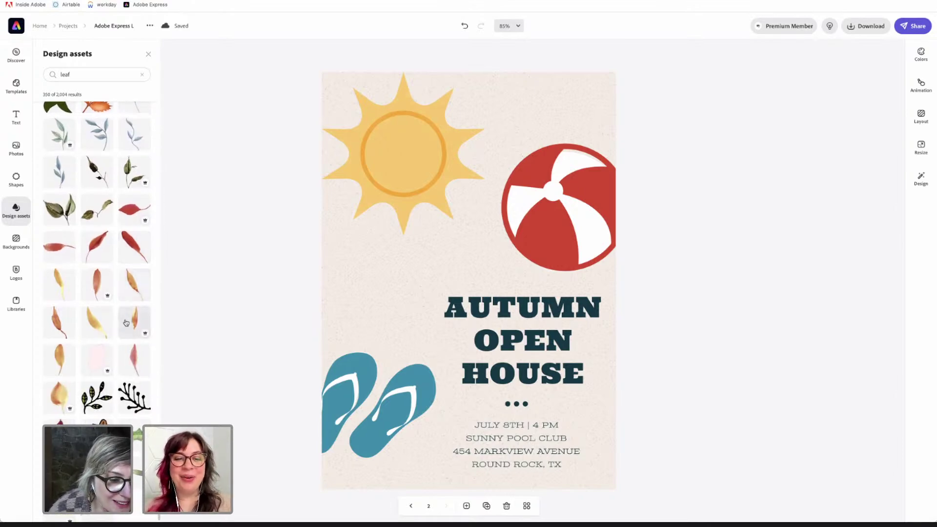
scroll(93, 314, "down", 4)
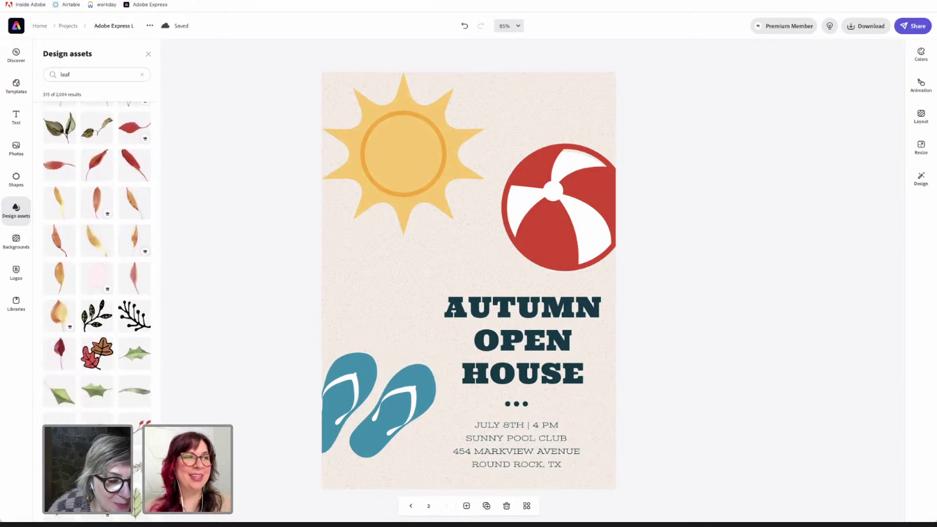
scroll(119, 177, "up", 2)
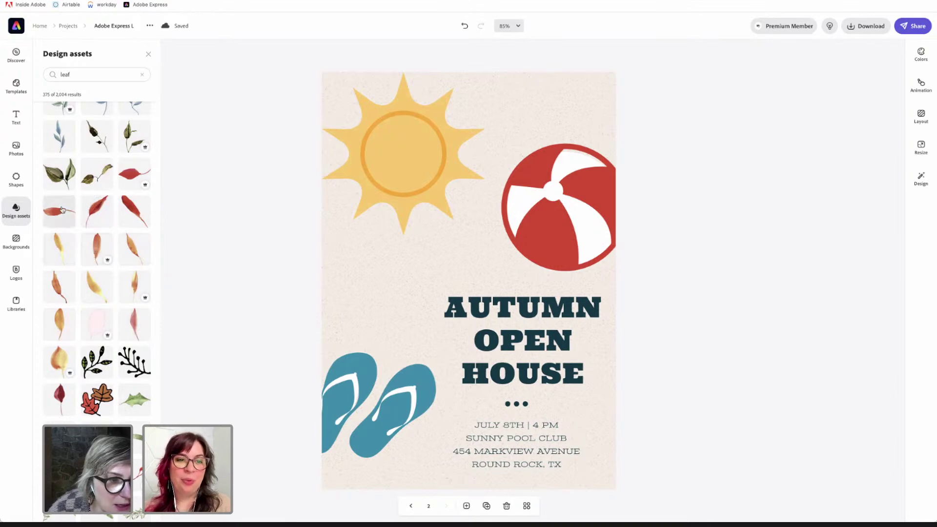
left_click(143, 252)
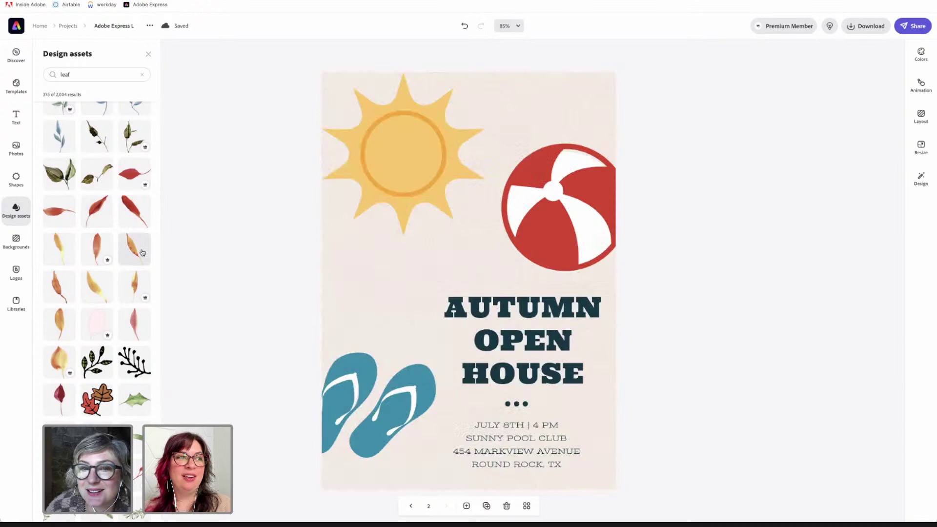
- Delete both parts of the sun illustration, the rays and the orange circle
left_click(428, 169)
key("BackSpace")
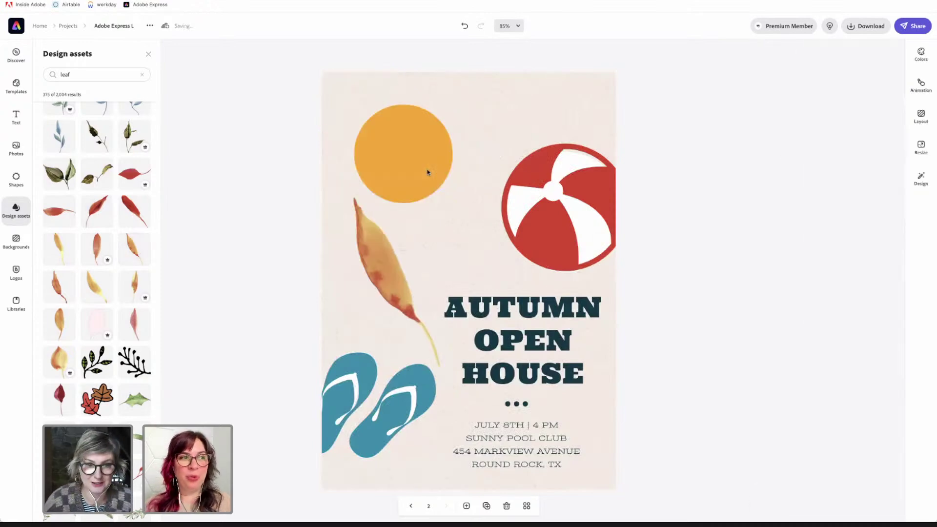
left_click(427, 169)
key("BackSpace")
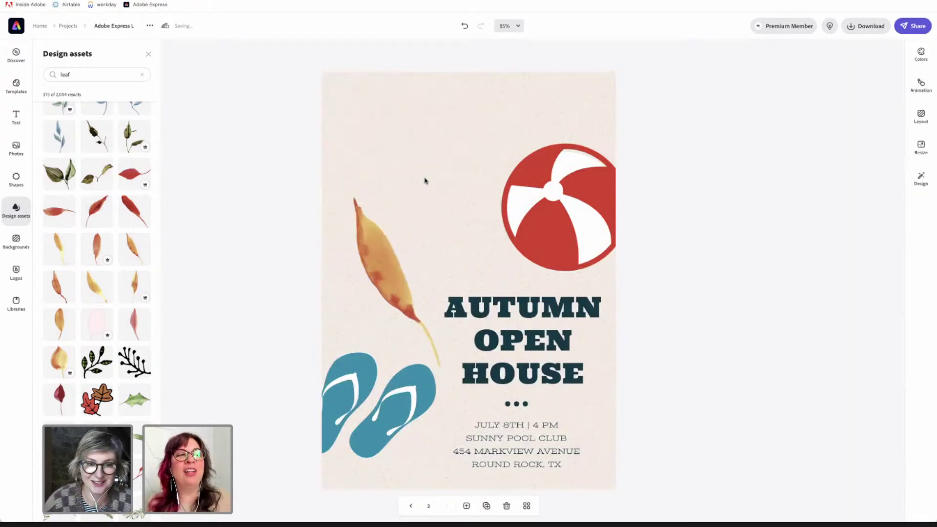
- Enlarge the orange leaf, rotate it to slant up to the right, and place it where the sun was, its stem running off the page
left_click(364, 264)
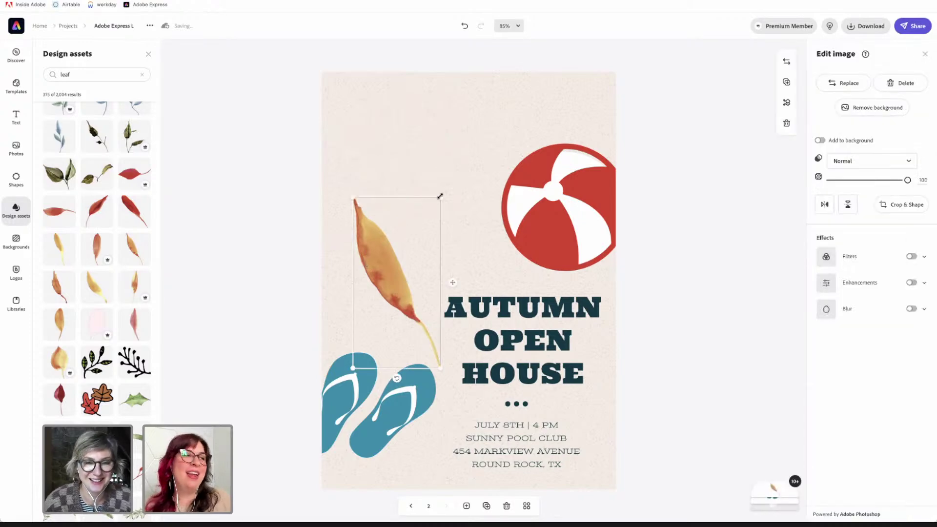
left_click_drag(441, 196, 464, 151)
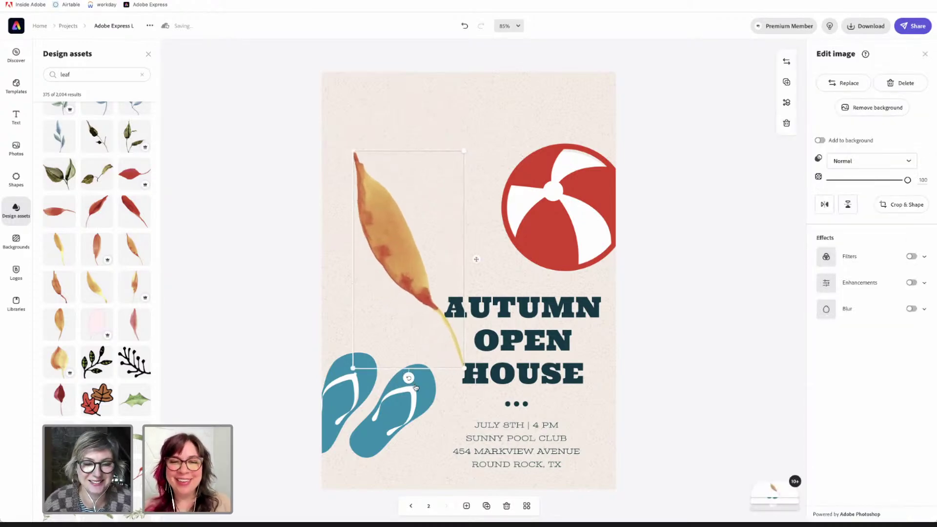
left_click_drag(409, 379, 305, 319)
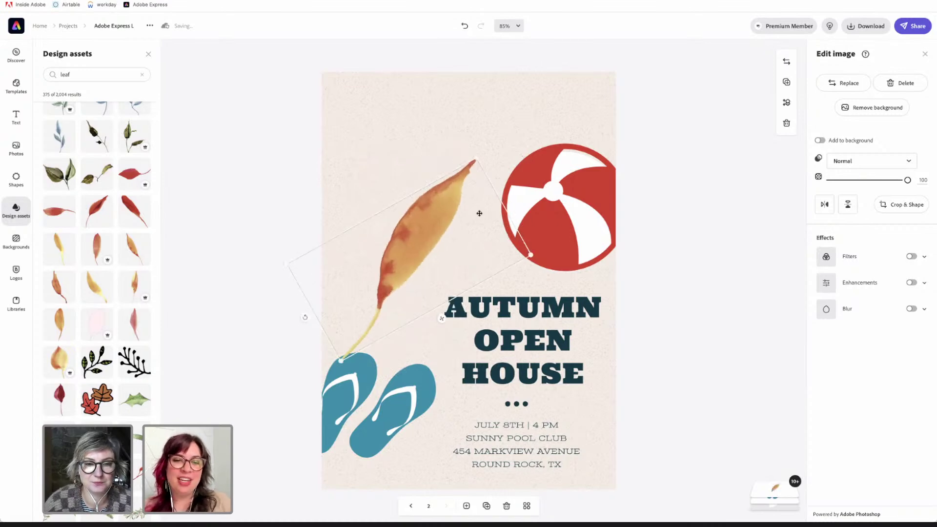
left_click_drag(430, 207, 422, 127)
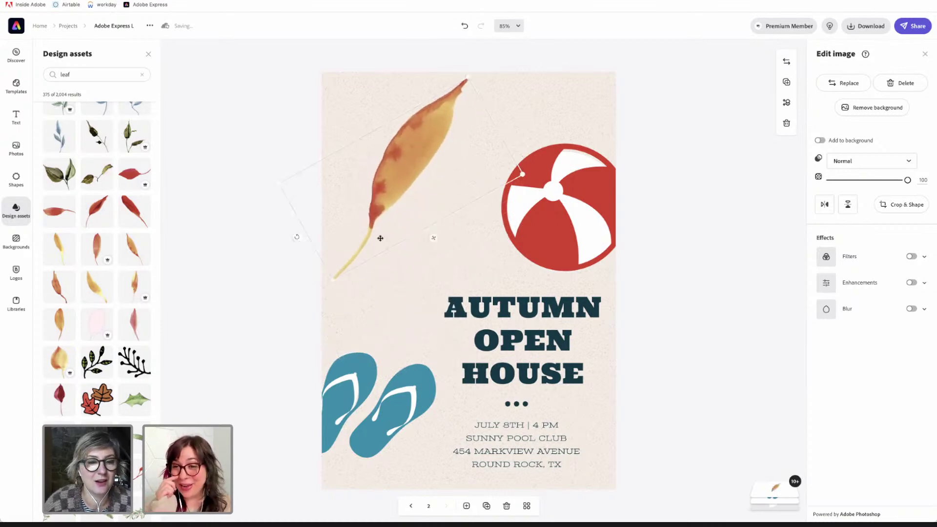
left_click_drag(294, 237, 324, 209)
left_click_drag(435, 150, 421, 139)
left_click_drag(503, 195, 518, 200)
left_click_drag(437, 138, 427, 139)
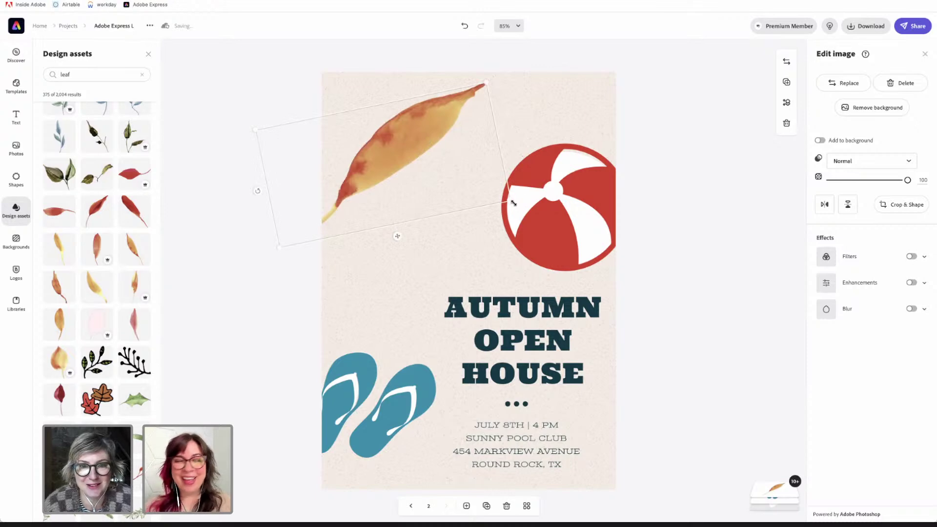
left_click_drag(508, 201, 521, 205)
left_click_drag(439, 142, 441, 150)
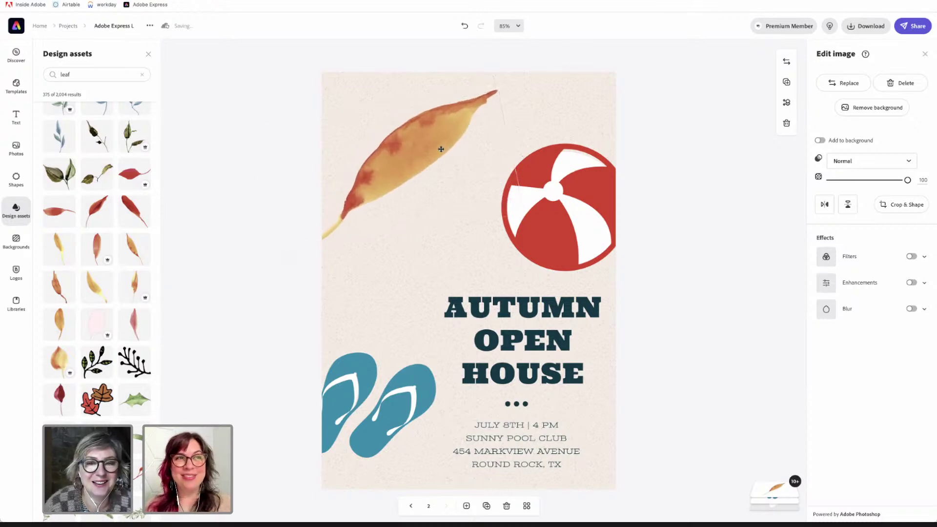
- Delete the red and white beach ball from the page
left_click(599, 195)
key("ctrl+z")
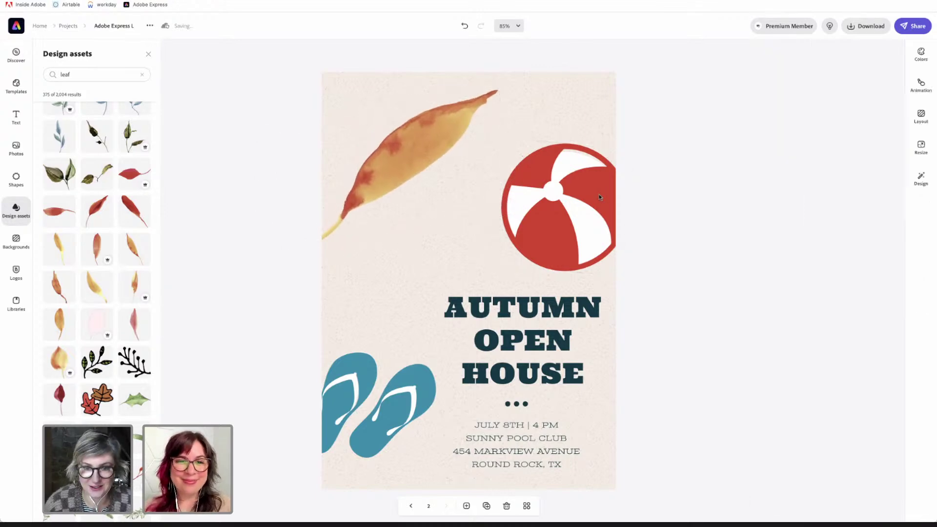
key("Delete")
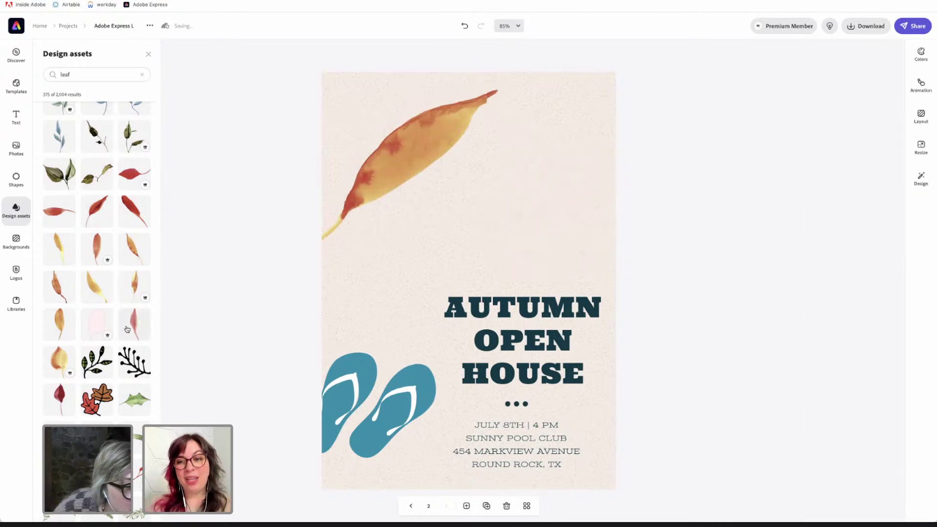
- Add the green feathery leaf from the leaf assets and shift the orange leaf up and right to the page's upper edge
scroll(117, 388, "down", 1)
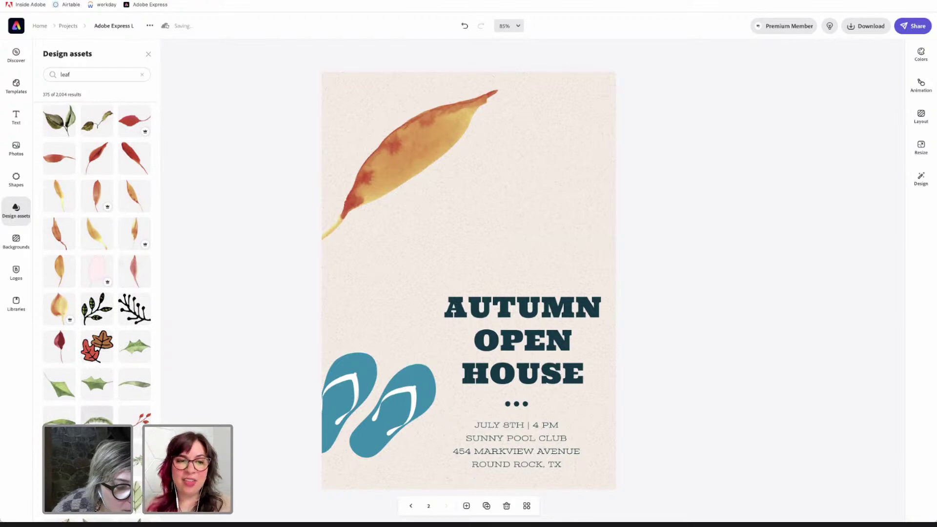
left_click(99, 428)
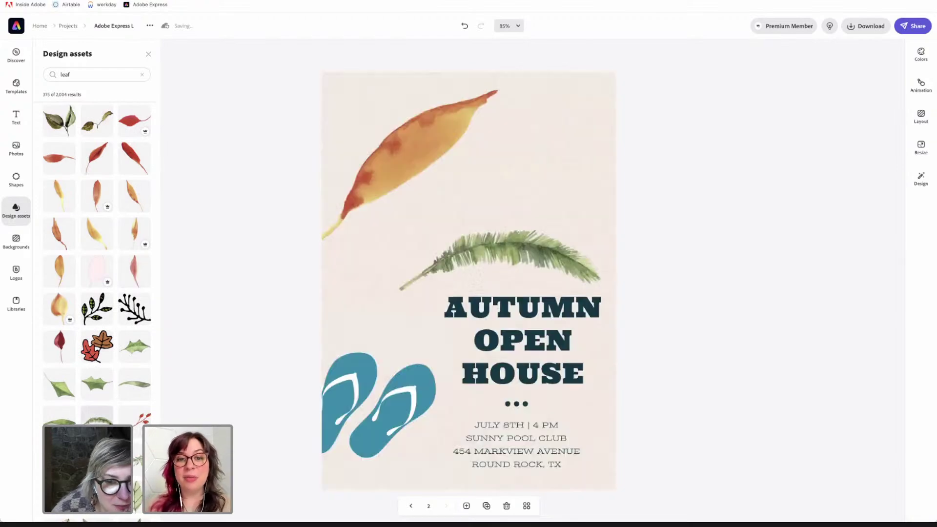
left_click(528, 247)
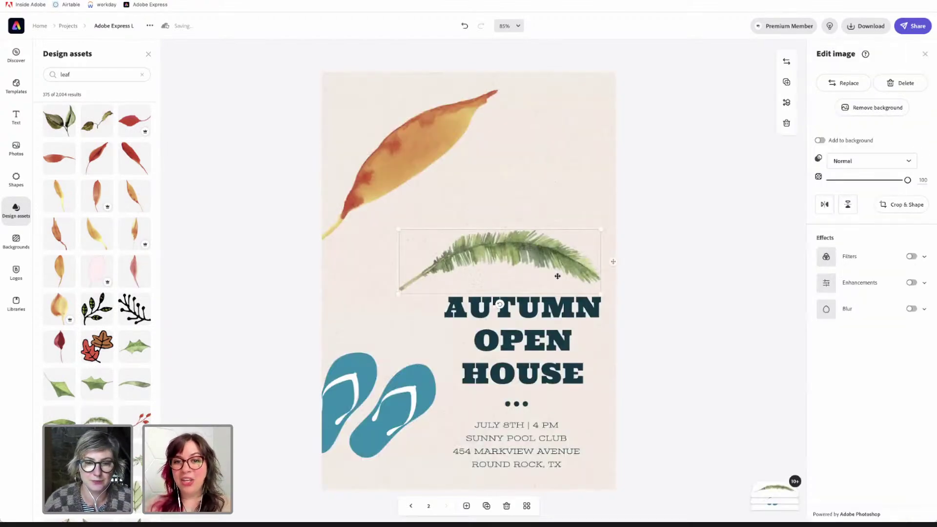
left_click(429, 149)
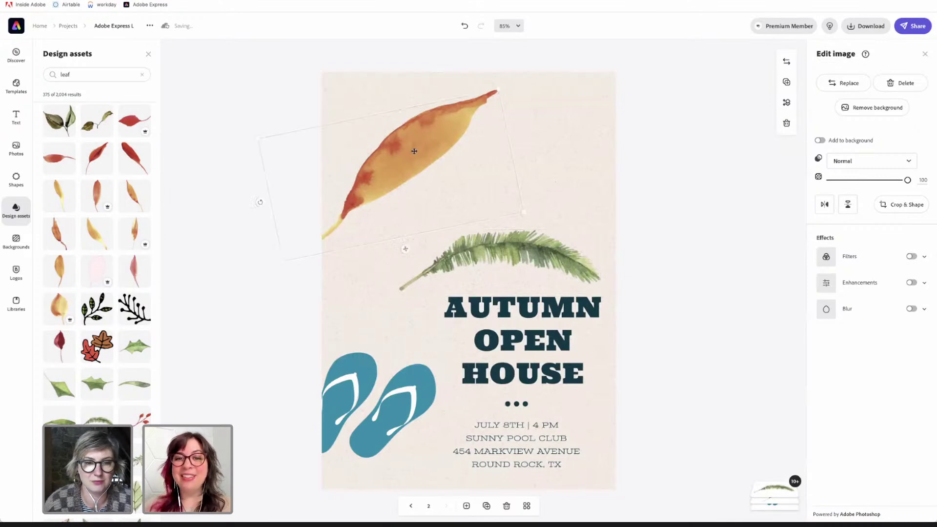
left_click_drag(444, 136, 482, 117)
- Enlarge the green feathery leaf and rotate it so it curves up to the right beside the heading
left_click(445, 280)
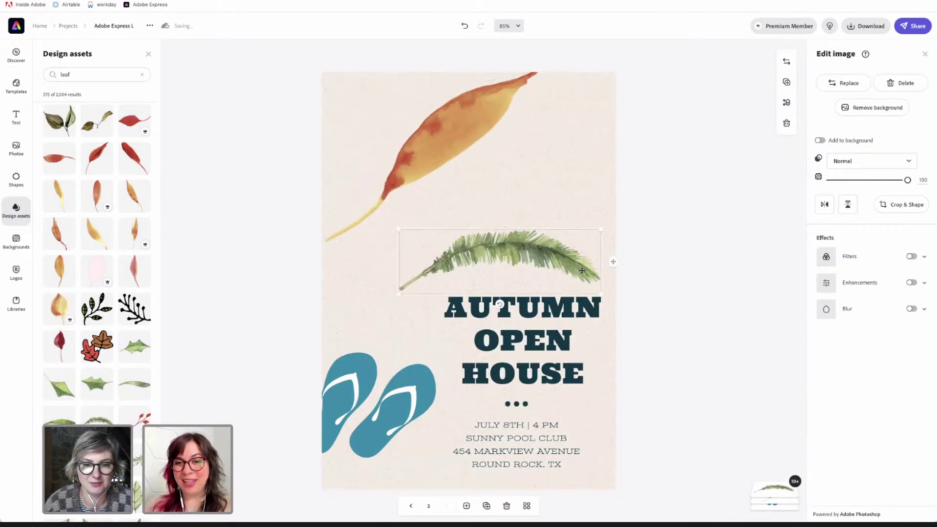
left_click_drag(393, 293, 372, 306)
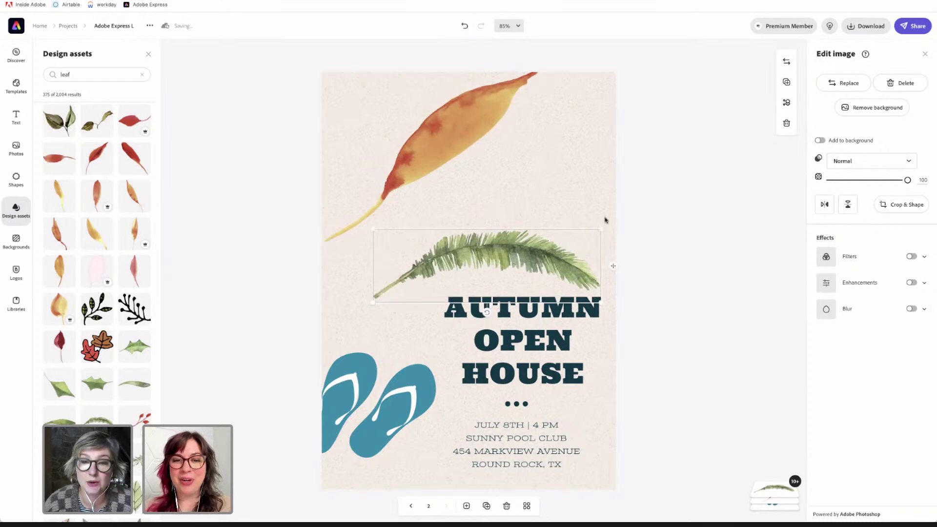
mouse_move(486, 313)
left_mouse_down()
mouse_move(523, 305)
mouse_move(476, 303)
left_mouse_up()
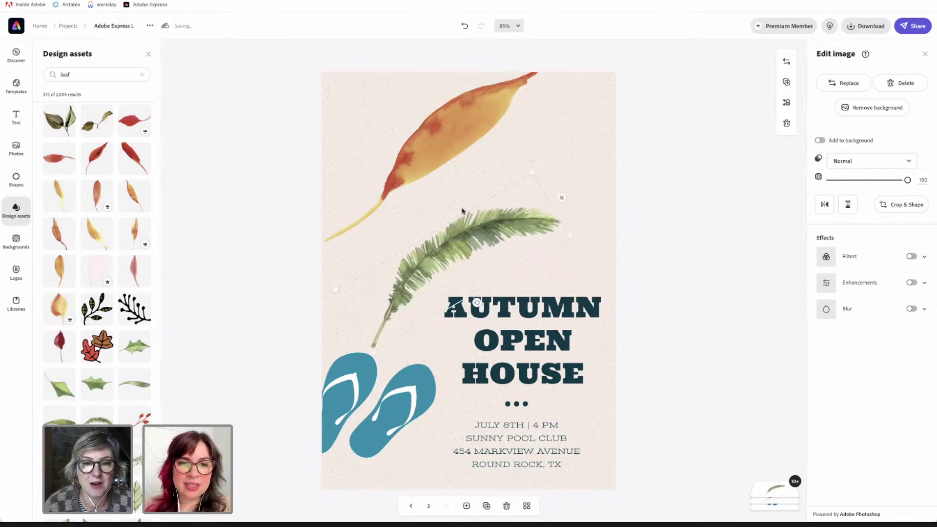
- Rotate the orange leaf, flip it vertically and place it with its stem off the page's right edge, nudging the feathery leaf up
left_click(463, 109)
left_click_drag(315, 198, 504, 181)
left_click_drag(426, 173, 510, 164)
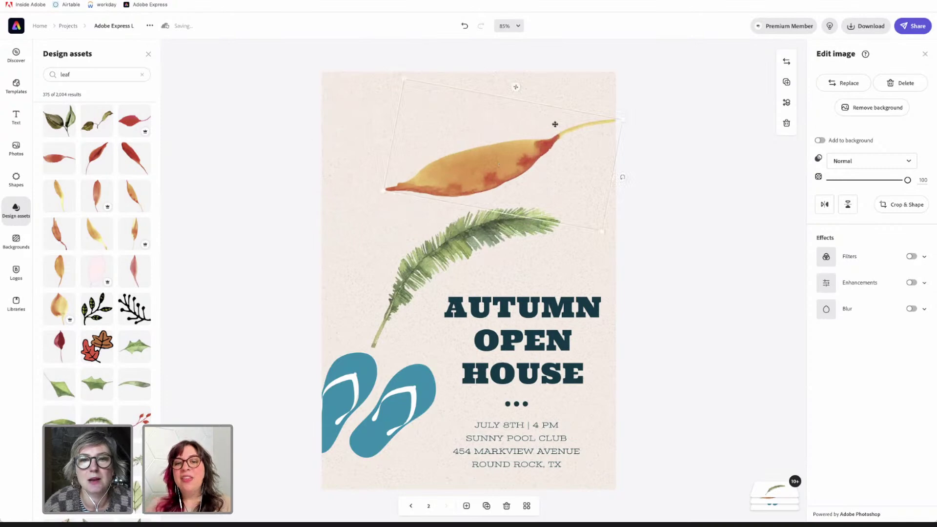
left_click(849, 205)
left_click_drag(452, 139, 485, 131)
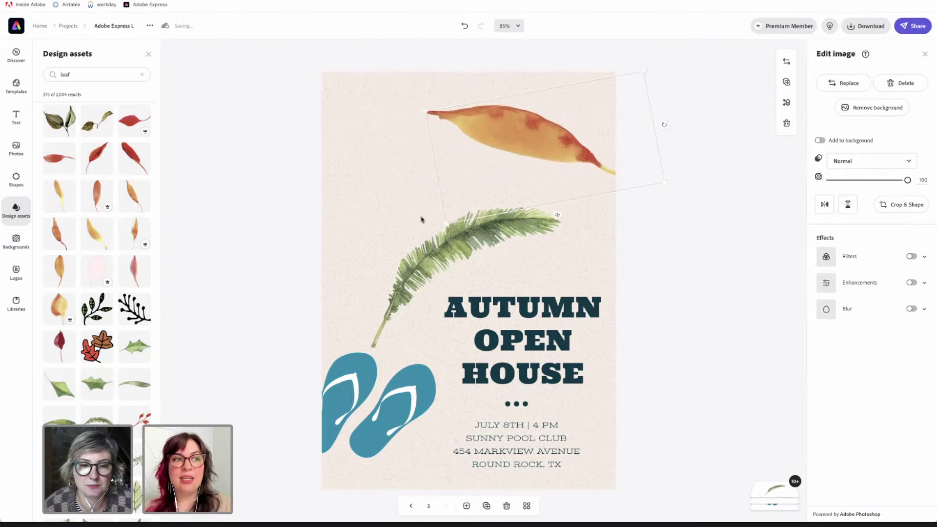
left_click_drag(421, 259, 415, 249)
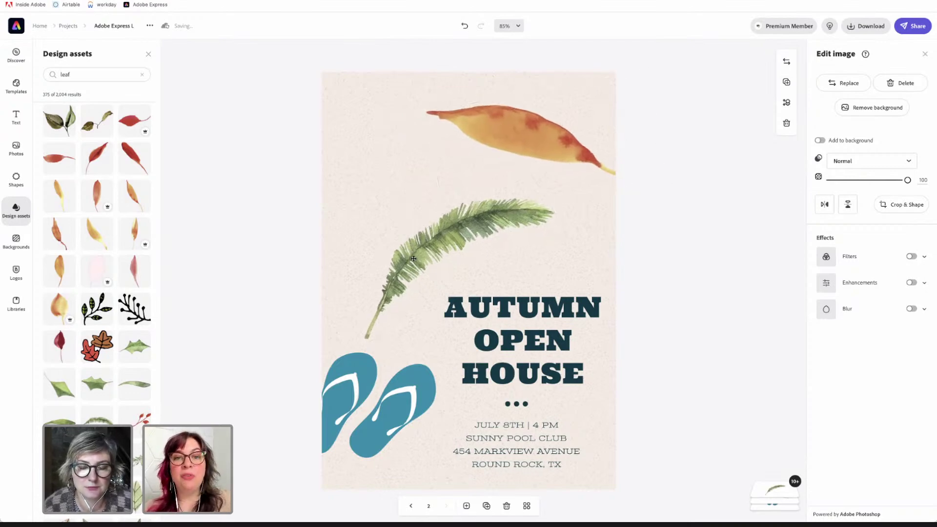
- Delete all parts of the flip-flops illustration, including the blue shapes and the white pieces behind them
left_click(385, 407)
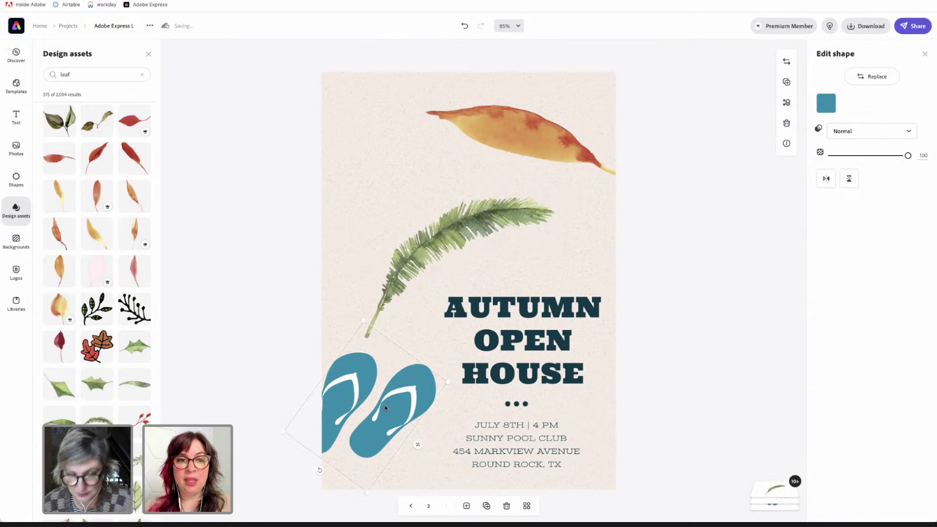
key("Delete")
left_click(386, 413)
key("Delete")
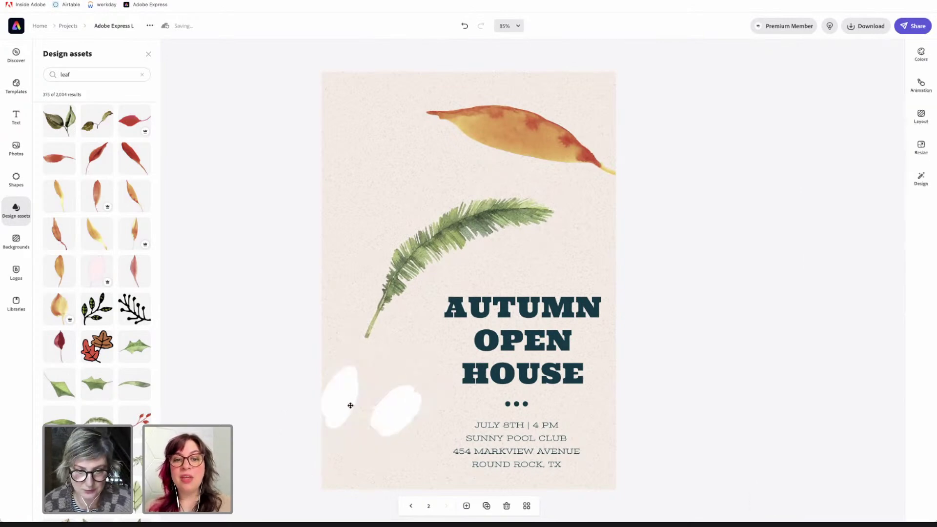
left_click(398, 421)
key("Delete")
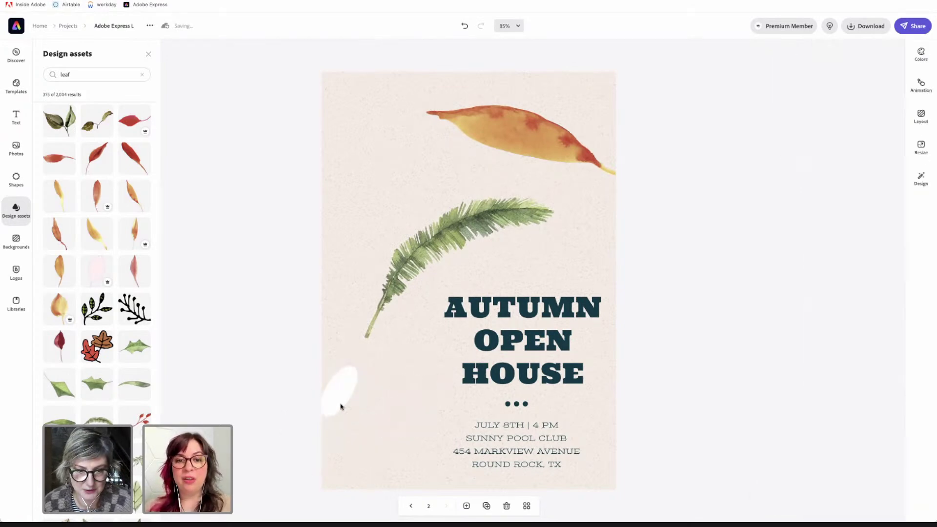
left_click(339, 401)
key("Delete")
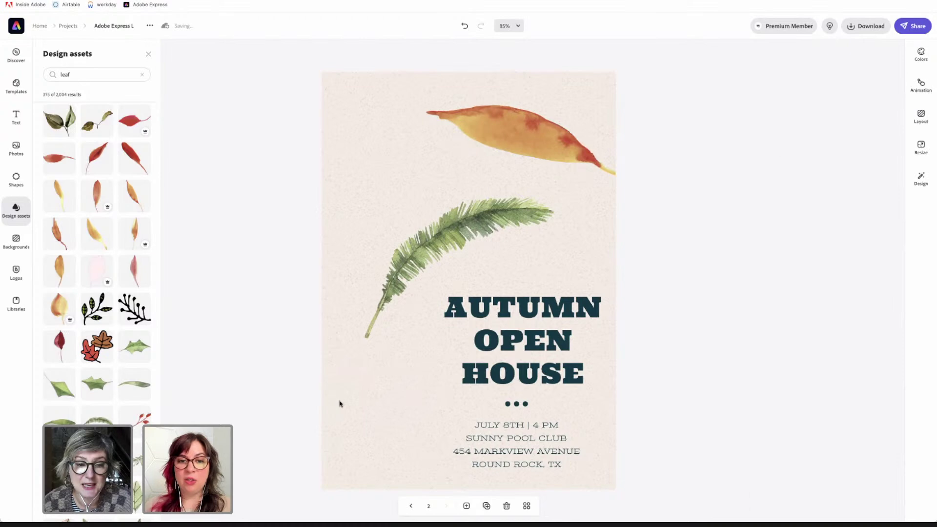
- Enlarge the green feathery leaf slightly toward the page's lower left
left_click(402, 265)
left_click_drag(365, 342, 359, 350)
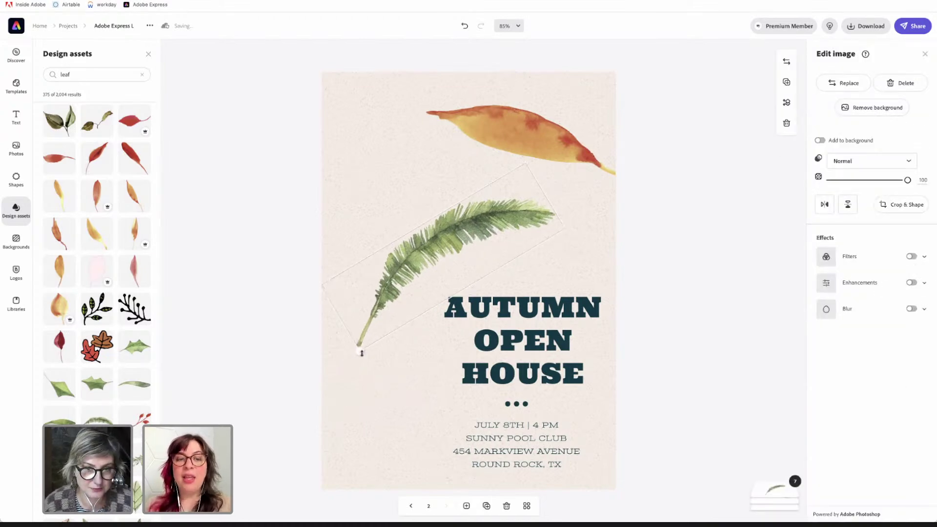
left_click(230, 349)
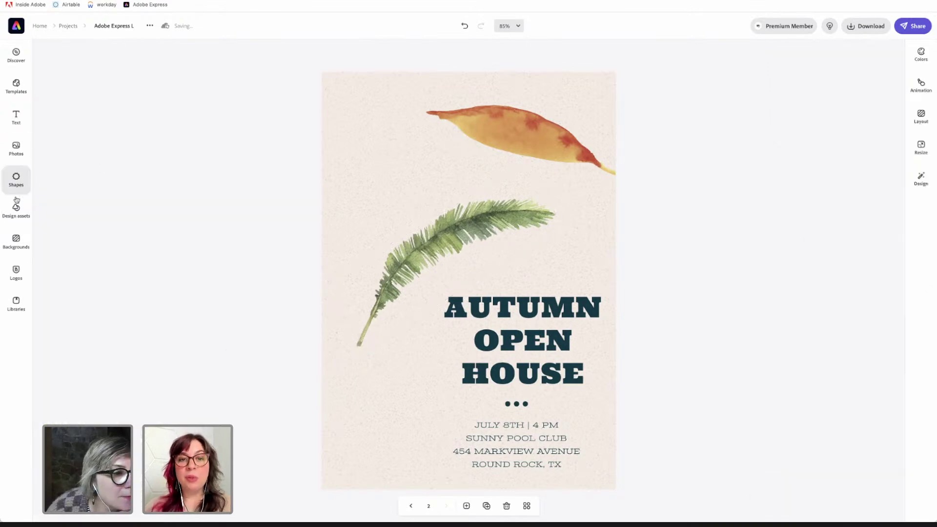
- Add the horizontal red leaf from the leaf assets, flip it horizontally and reduce its size
left_click(20, 218)
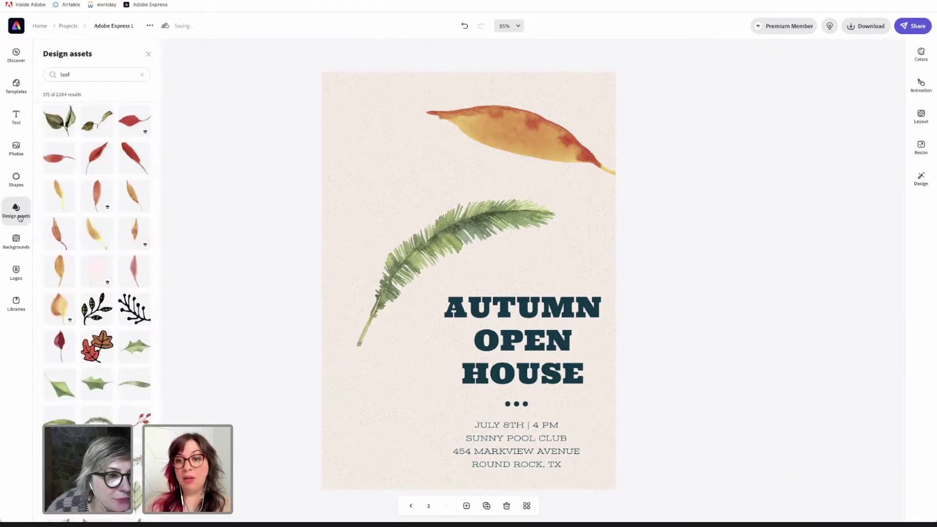
left_click(61, 168)
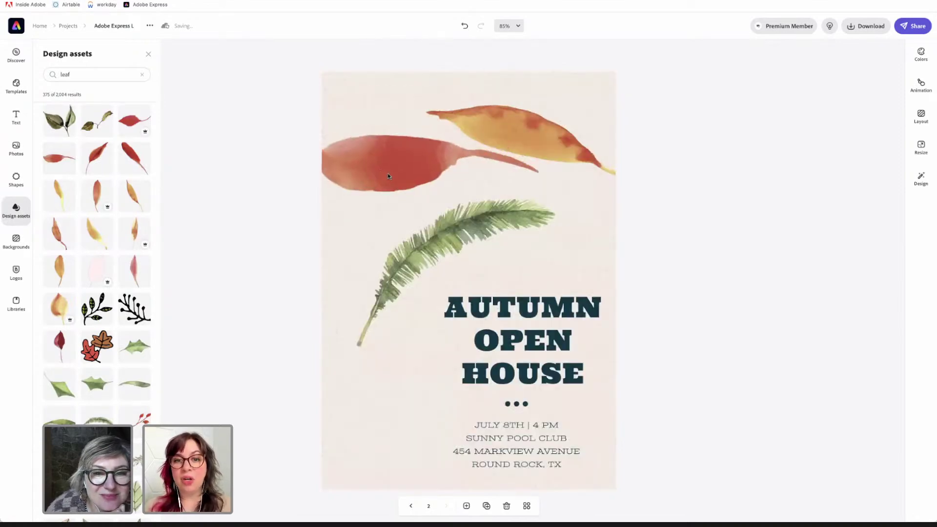
left_click(463, 158)
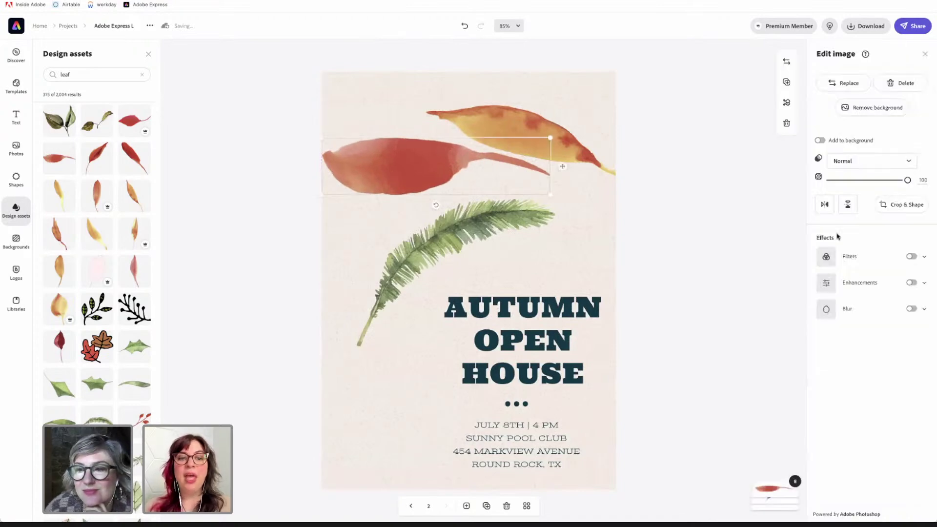
left_click(824, 205)
left_click_drag(550, 138, 508, 148)
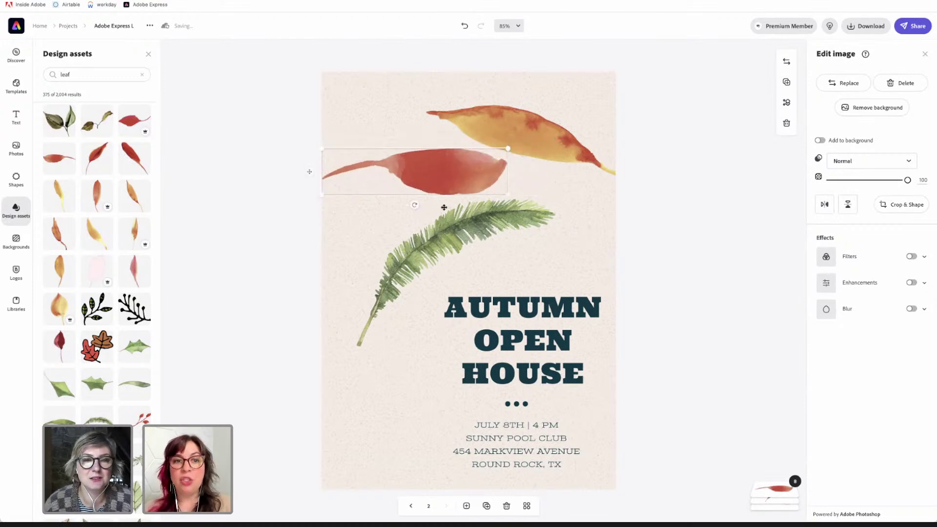
- Tilt the red leaf up to the right with its stem off the page's left edge, spacing the orange and feathery leaves around it
left_click_drag(415, 205, 429, 209)
left_click_drag(434, 173, 382, 196)
left_click_drag(549, 140, 554, 130)
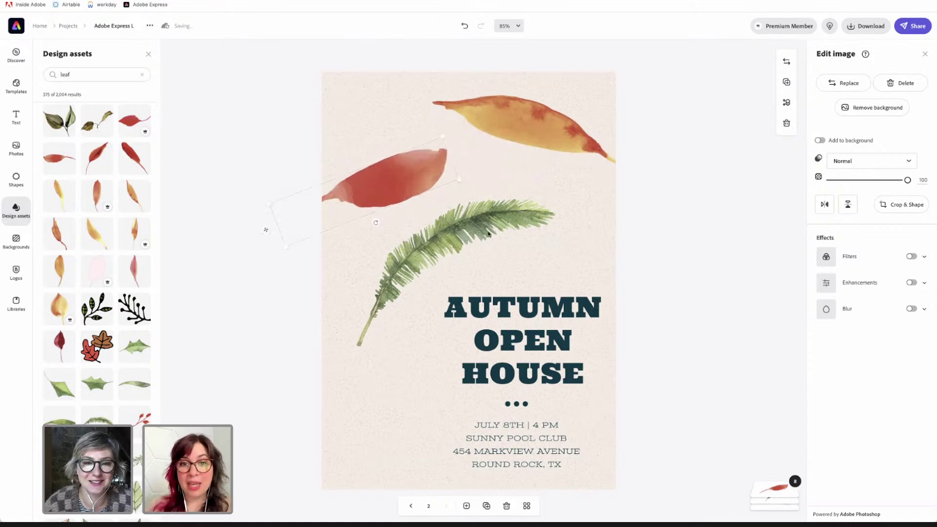
left_click_drag(452, 244, 441, 266)
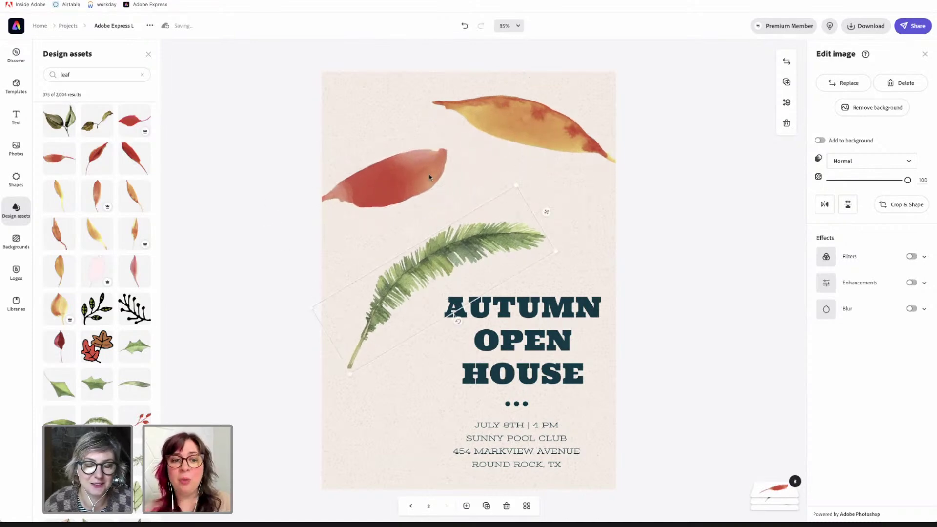
left_click_drag(428, 175, 449, 176)
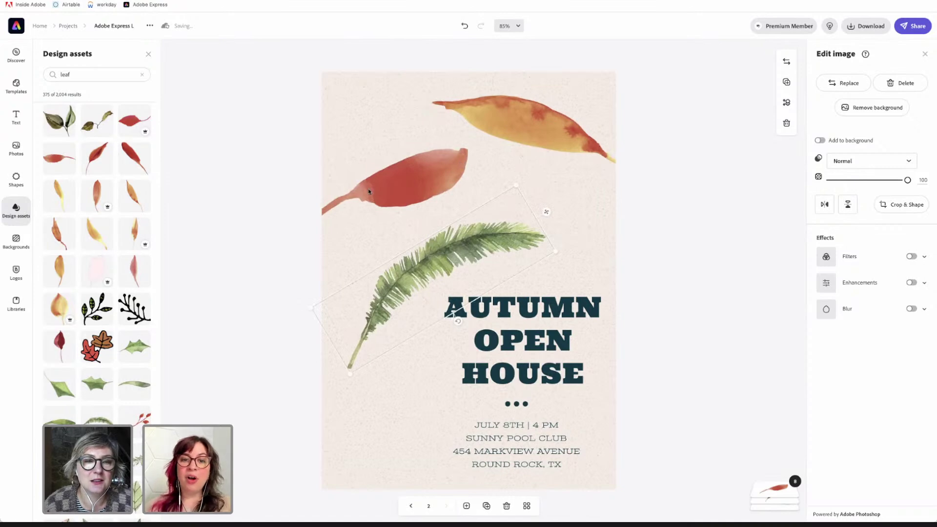
- Rotate the red leaf to a steeper slant and reposition it between the orange and feathery leaves
left_click(403, 184)
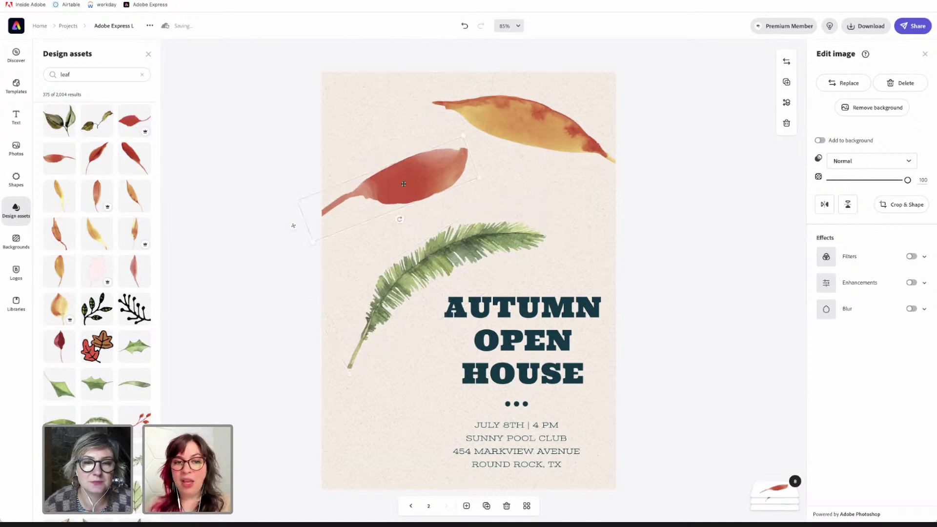
left_click_drag(414, 186, 404, 171)
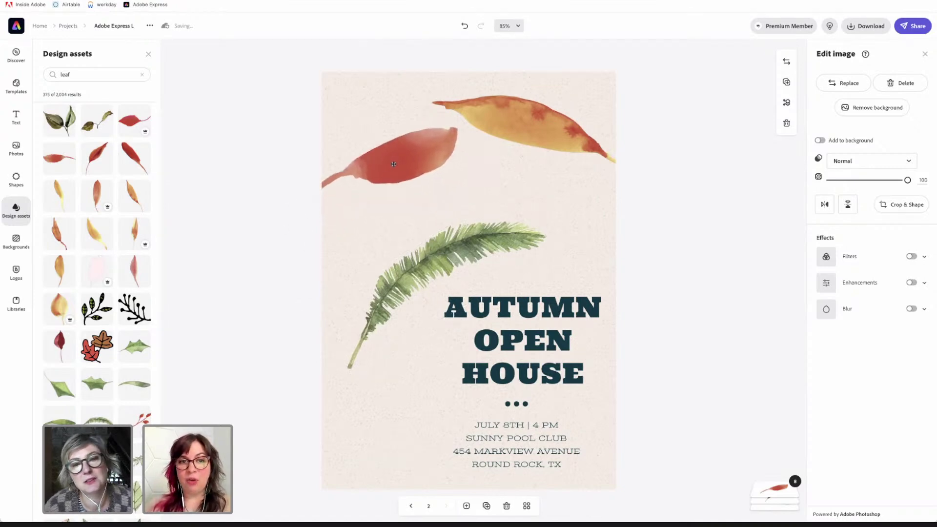
mouse_move(390, 205)
left_mouse_down()
mouse_move(378, 212)
mouse_move(399, 213)
left_mouse_up()
left_click_drag(405, 167, 411, 181)
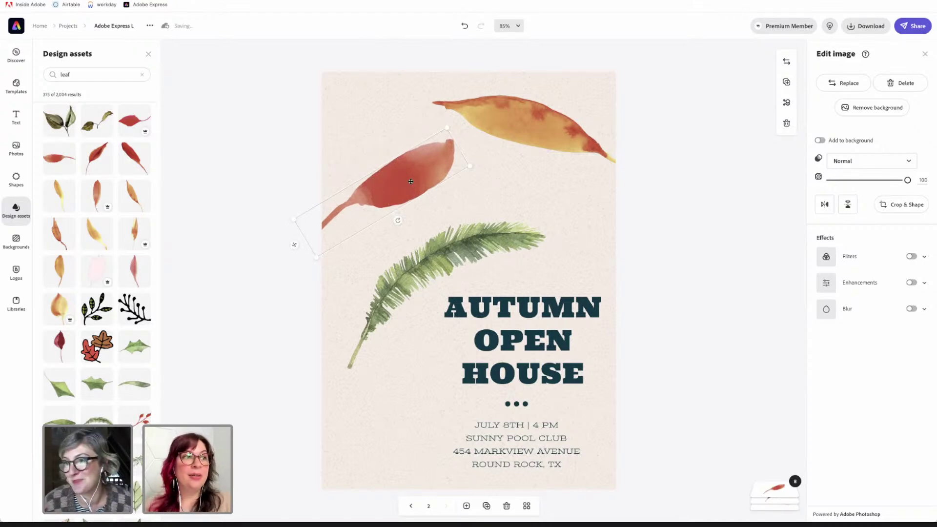
- Shift the orange and red leaves slightly up and the feathery leaf up and right to balance their spacing
left_click(540, 128)
left_click_drag(540, 129, 535, 122)
mouse_move(401, 206)
left_mouse_down()
mouse_move(394, 191)
mouse_move(409, 412)
mouse_move(357, 238)
mouse_move(372, 208)
mouse_move(404, 225)
mouse_move(418, 211)
mouse_move(409, 220)
left_mouse_up()
left_click_drag(422, 174, 409, 167)
left_click(483, 239)
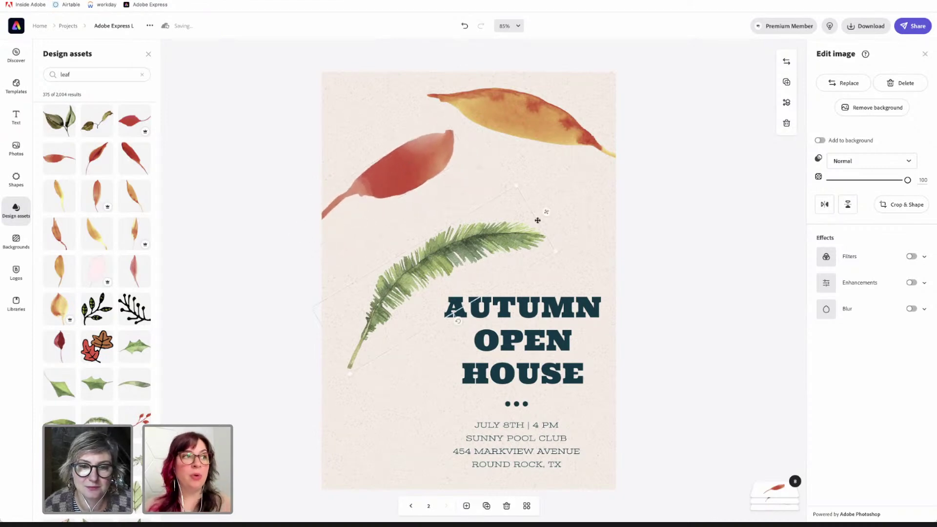
left_click_drag(490, 233, 498, 226)
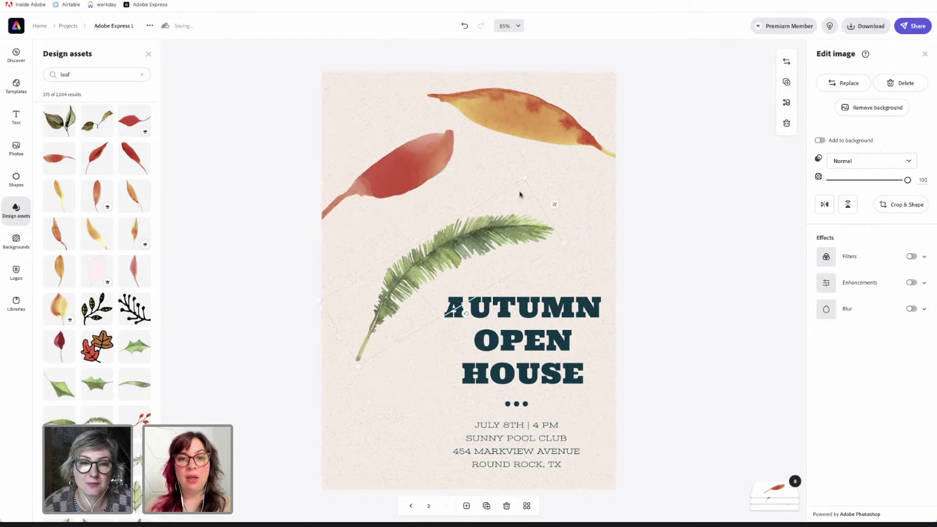
- Move the red leaf and the orange leaf slightly down the page
left_click(438, 159)
left_click_drag(422, 171, 424, 189)
left_click(536, 129)
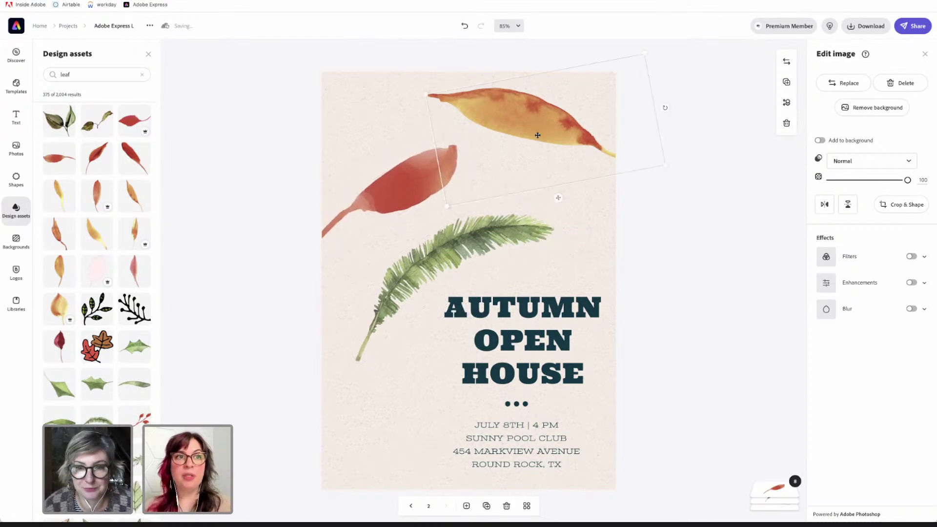
left_click_drag(537, 135, 538, 143)
left_click(720, 294)
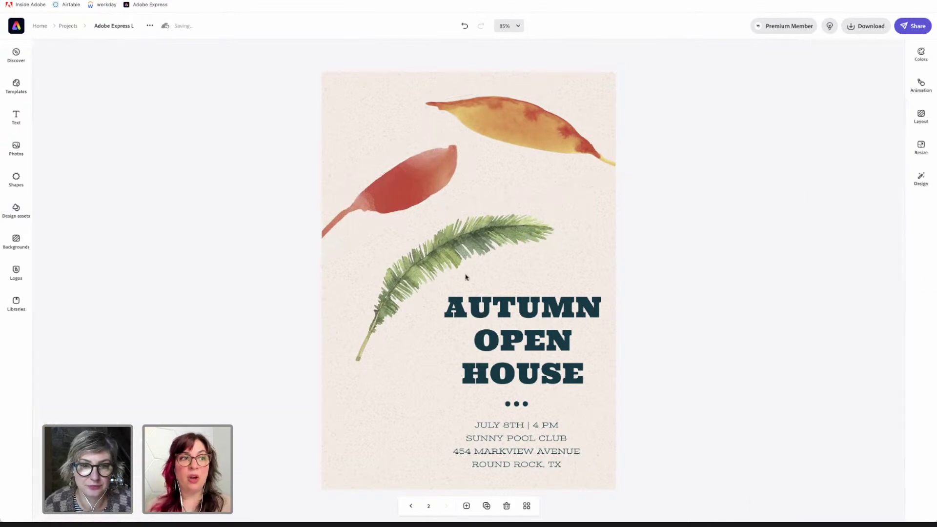
left_click(335, 138)
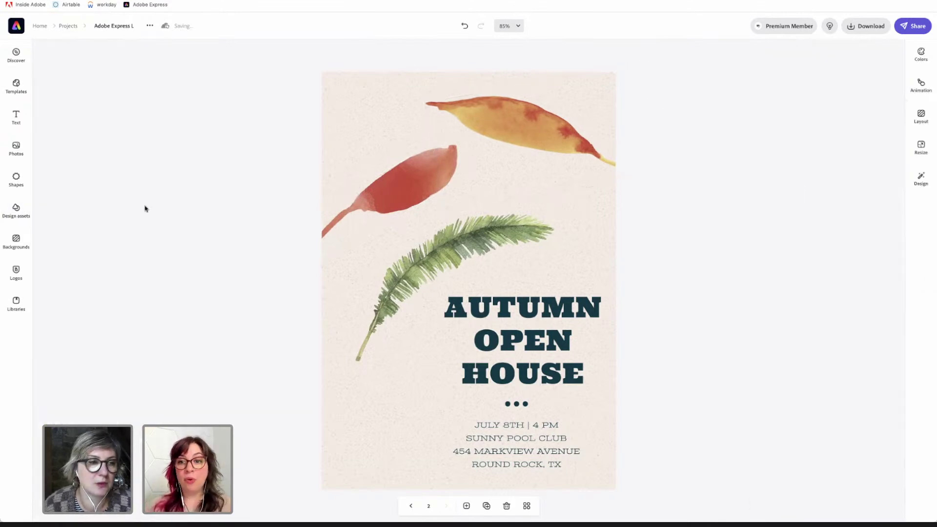
- Add the green diamond-shaped leaf from the leaf assets, place it in the page's lower left corner and enlarge it slightly
left_click(19, 210)
scroll(117, 318, "down", 1)
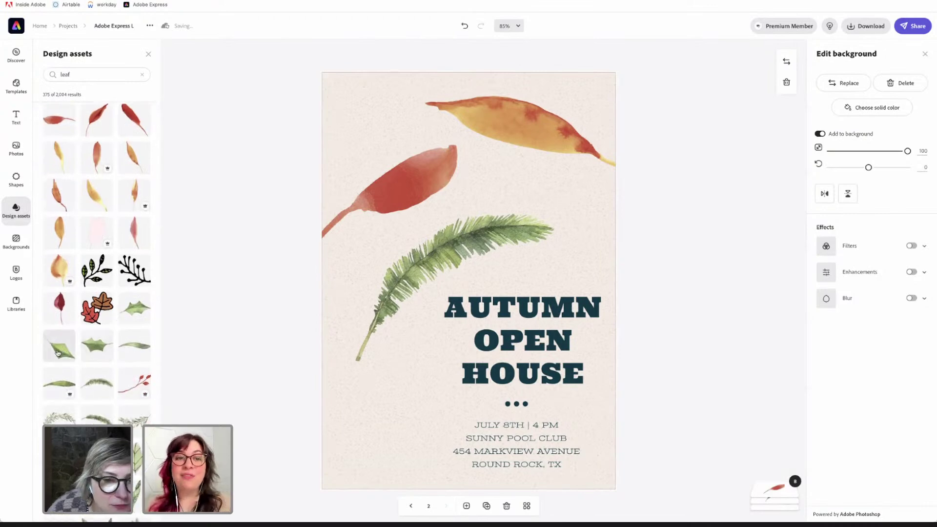
left_click(58, 352)
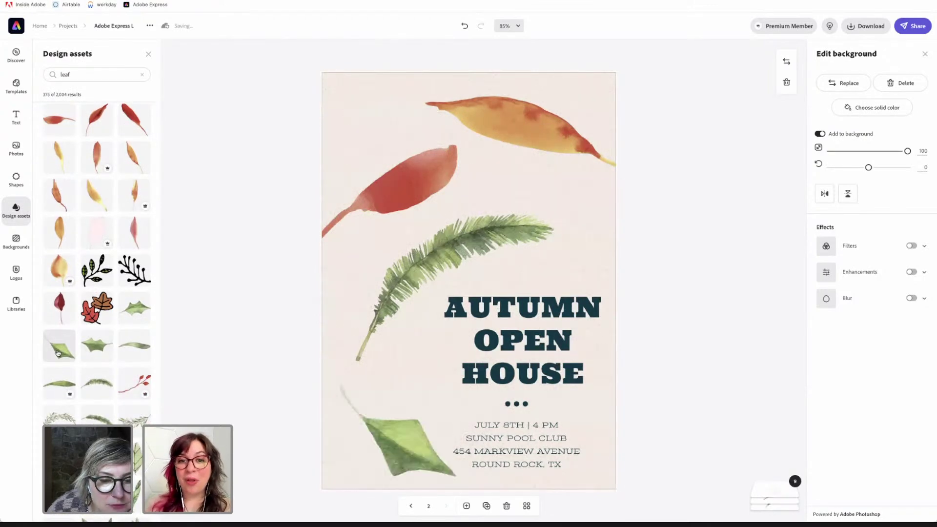
left_click_drag(407, 449, 400, 441)
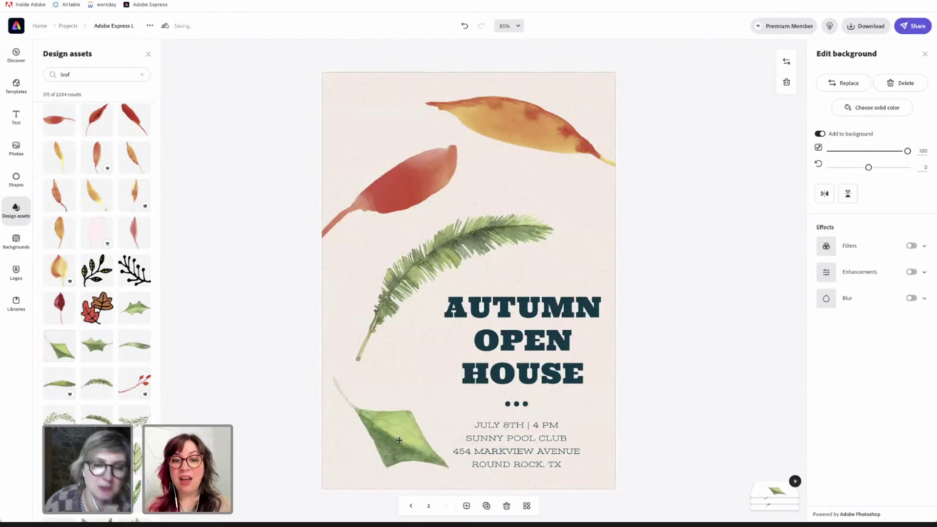
left_click(370, 424)
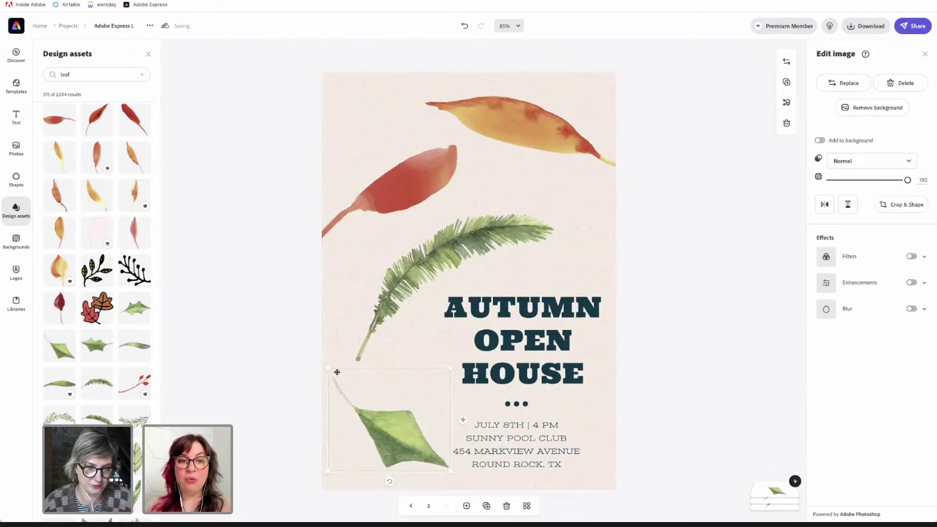
left_click_drag(328, 369, 319, 361)
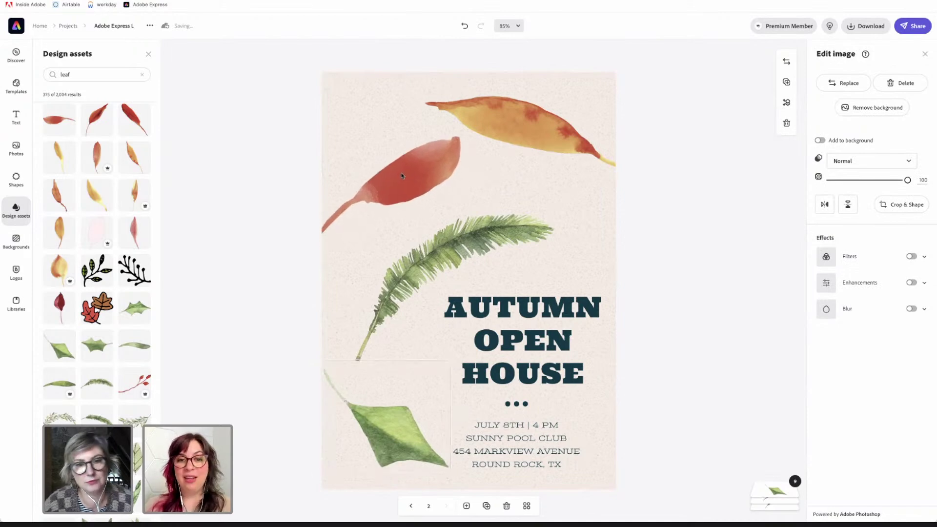
- Nudge the feathery leaf up, run the diamond-shaped leaf's stem off the page's left edge and enlarge that leaf slightly
left_click(475, 242)
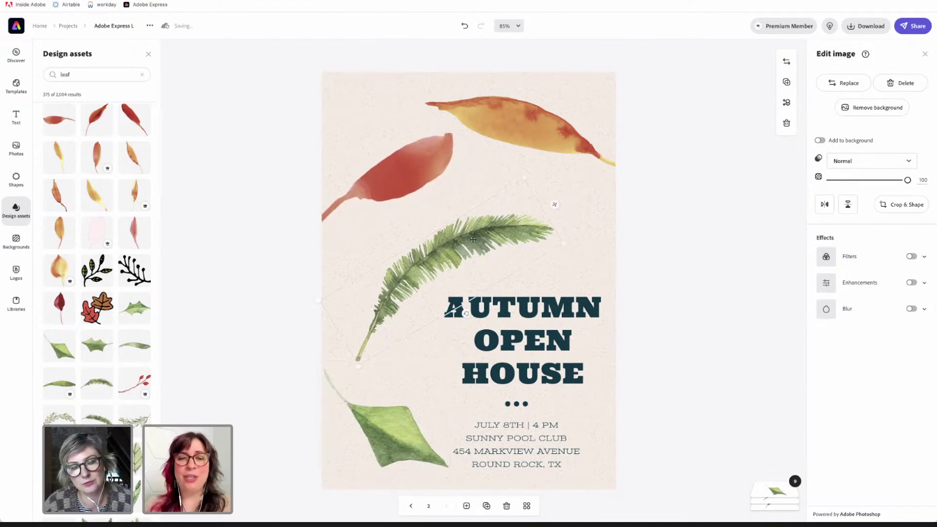
left_click(402, 435)
left_click_drag(402, 434, 391, 424)
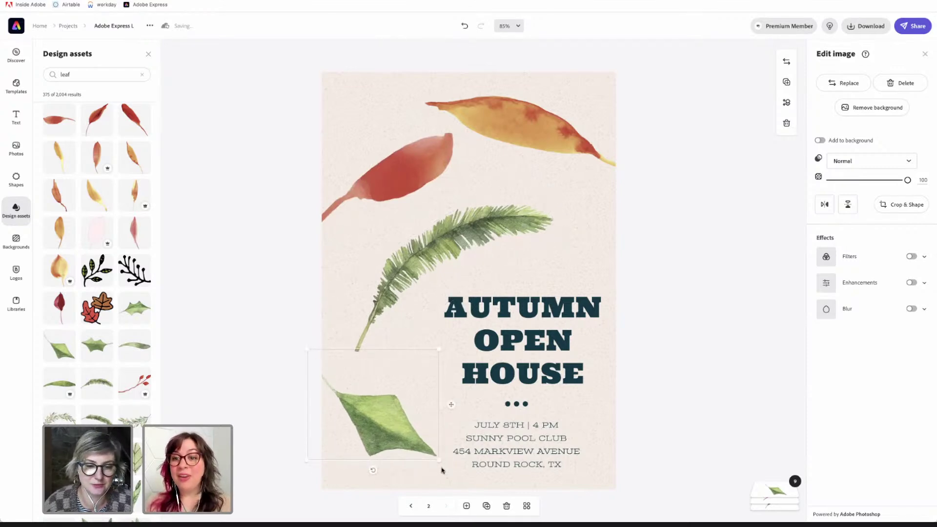
left_click_drag(442, 463, 445, 467)
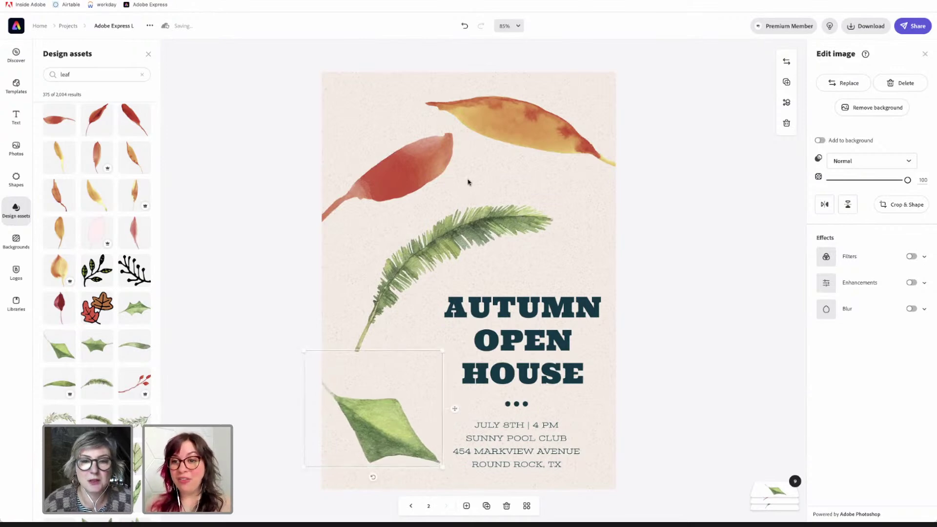
- Enlarge the feathery leaf and the orange leaf slightly and move the red leaf a little down the page
left_click(467, 227)
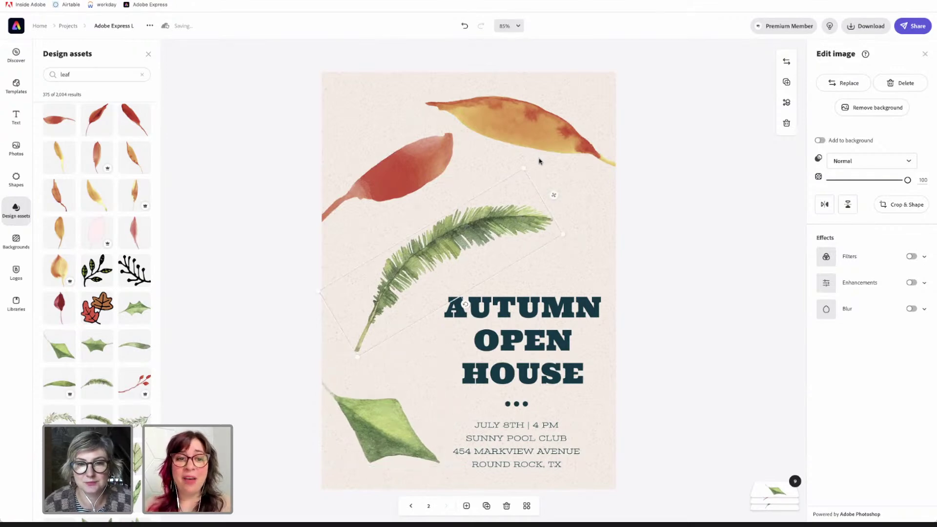
left_click(527, 116)
left_click_drag(422, 102, 415, 99)
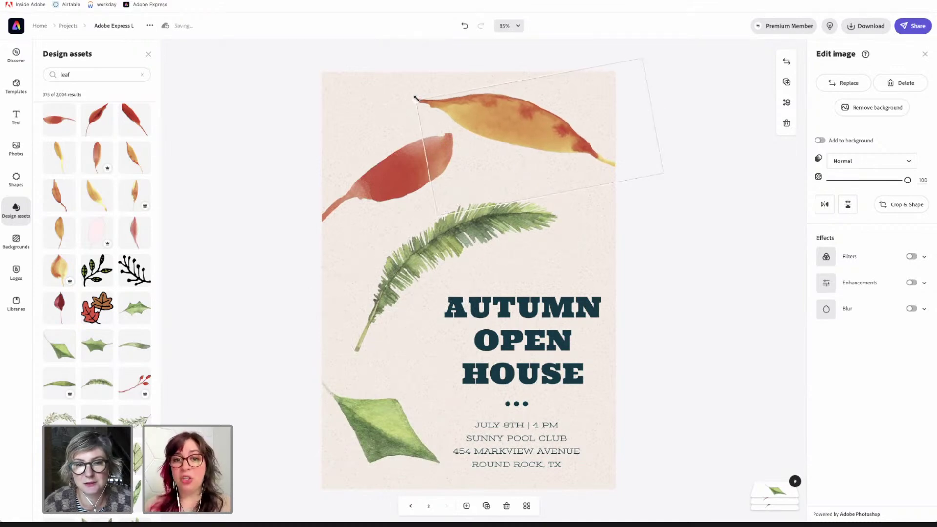
left_click(610, 235)
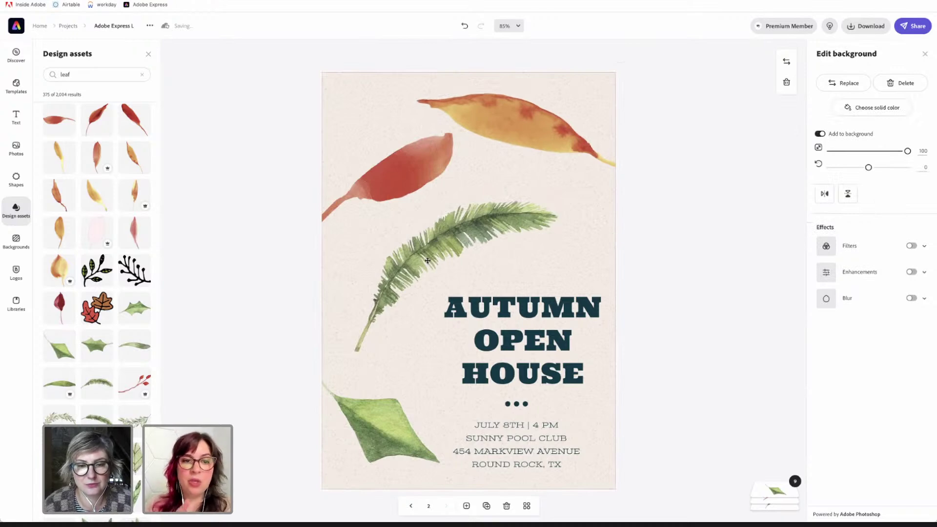
left_click_drag(416, 177, 414, 184)
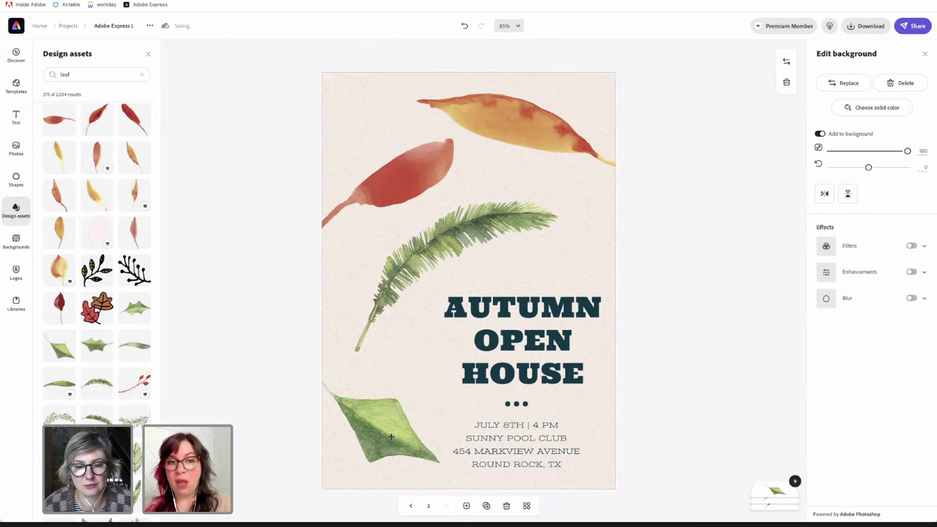
- Move the diamond-shaped leaf up and right, shrink it slightly and rotate it so it points more steeply down beside the event details
left_click_drag(397, 430, 411, 412)
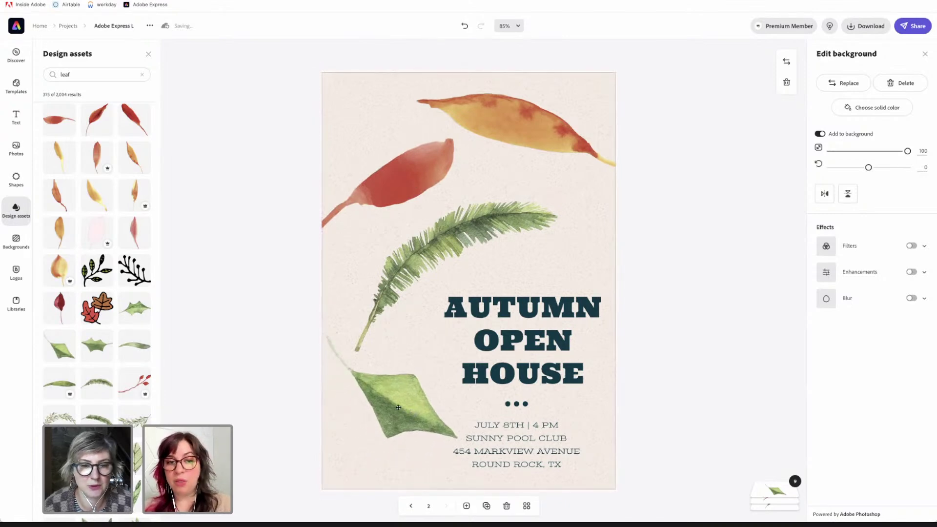
left_click(400, 412)
left_click_drag(324, 329, 334, 336)
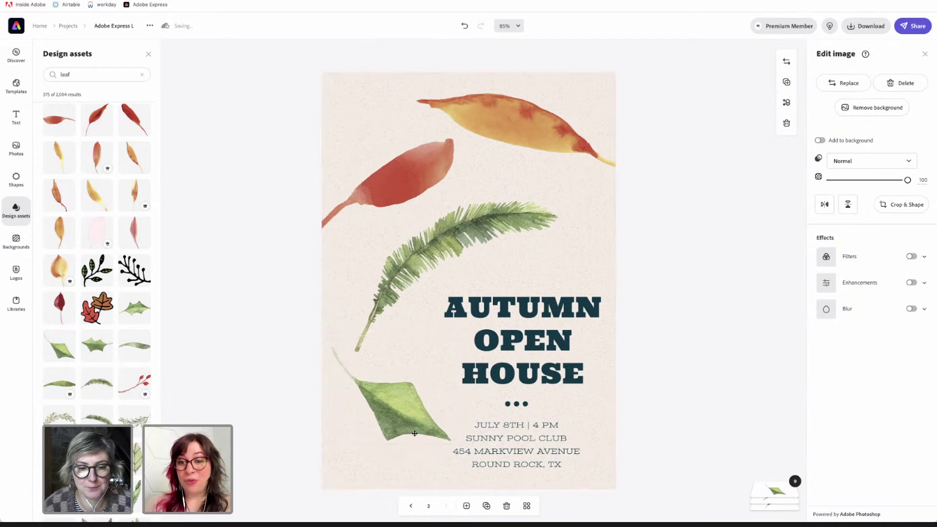
left_click_drag(393, 456, 382, 460)
left_click_drag(415, 428, 408, 436)
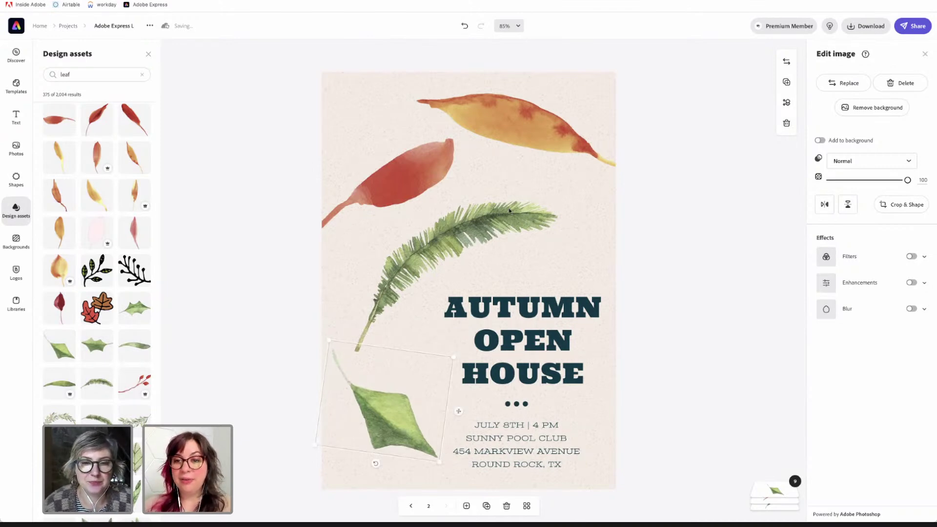
left_click(510, 229)
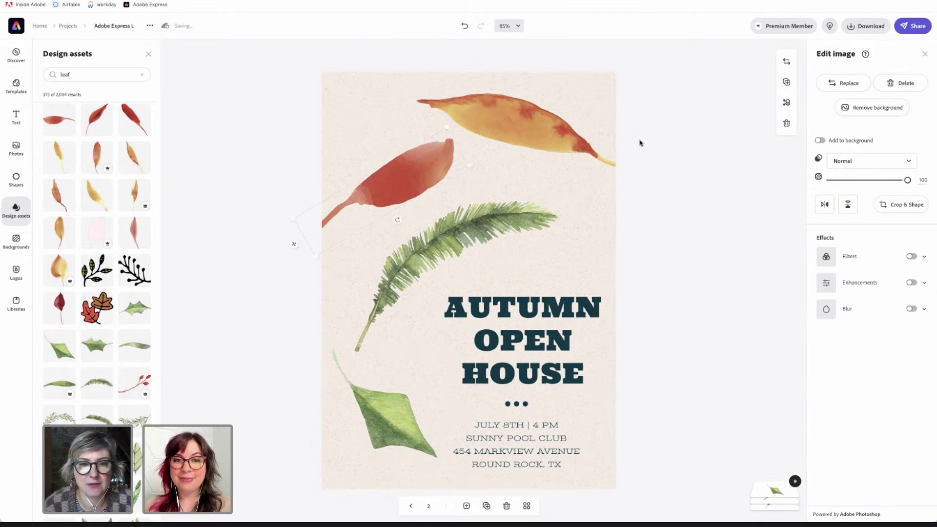
left_click(649, 98)
left_click(589, 103)
- Replace the flyer's beige background with a near-white speckled paper photo found by searching Adobe Stock for "paper texture"
left_click(598, 232)
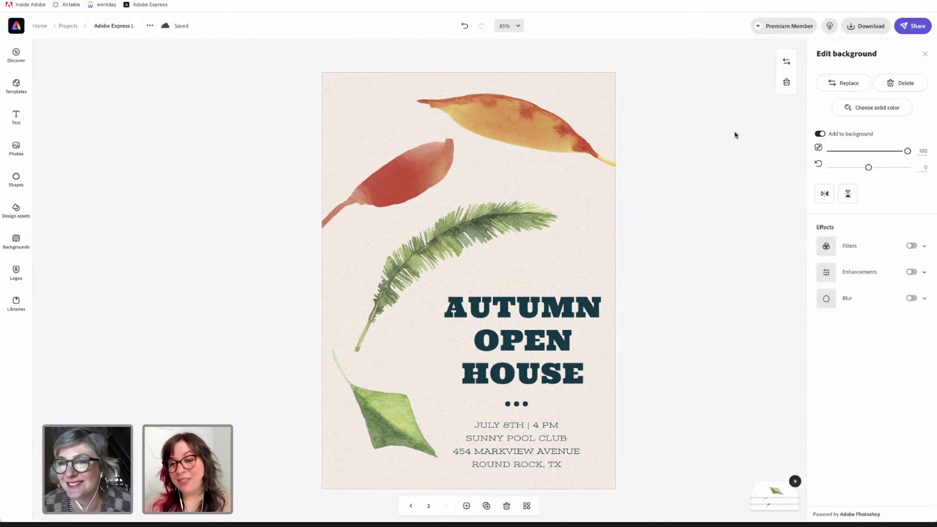
left_click(843, 87)
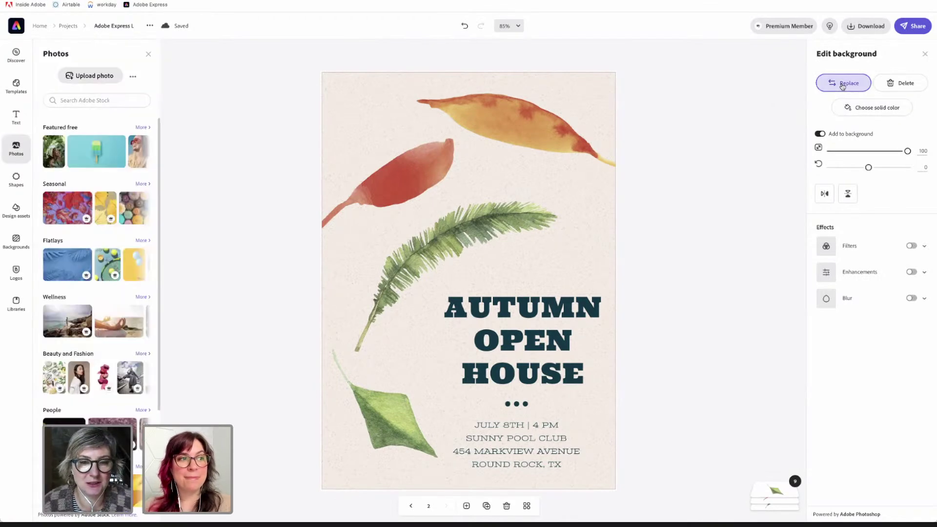
left_click(108, 100)
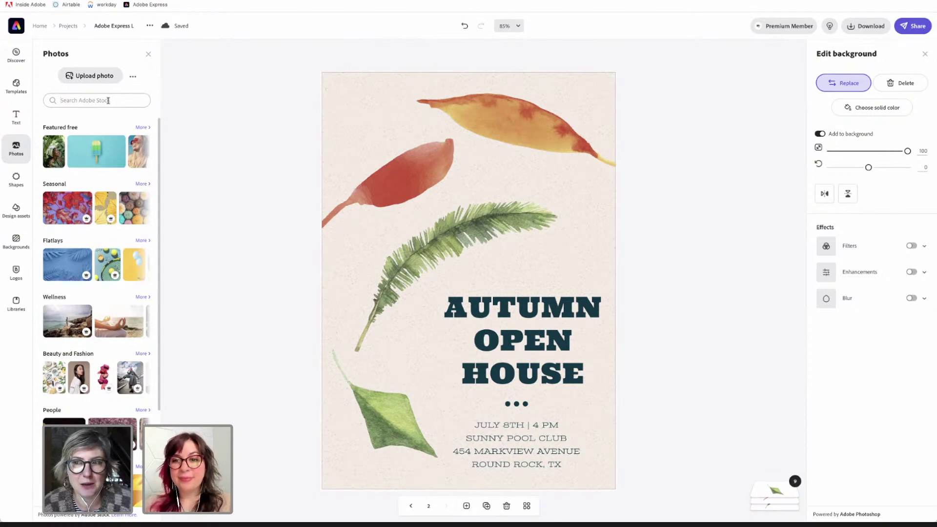
left_click(108, 100)
type("paper")
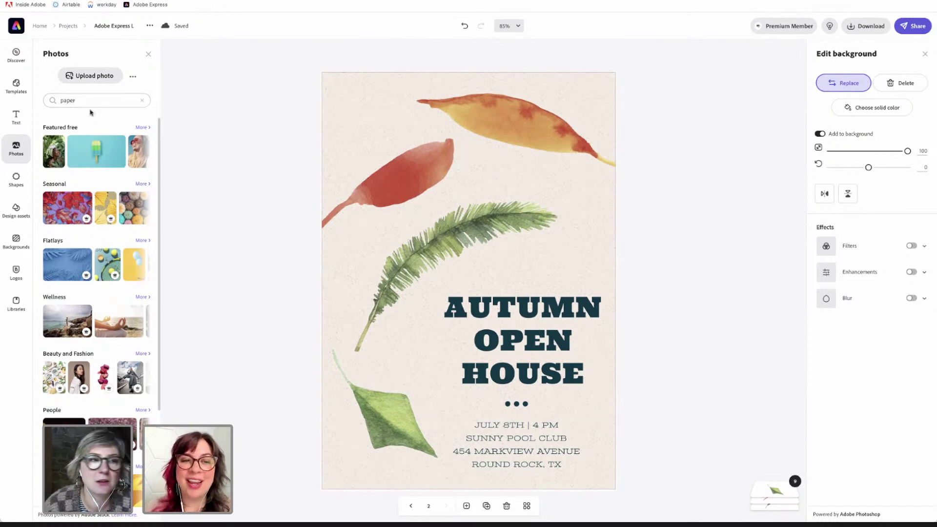
type(" texture")
key("Return")
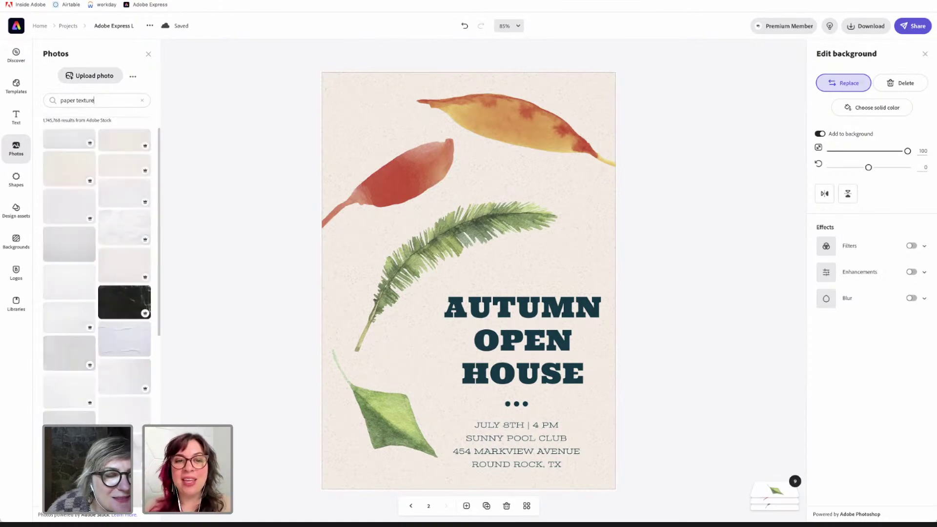
left_click(66, 279)
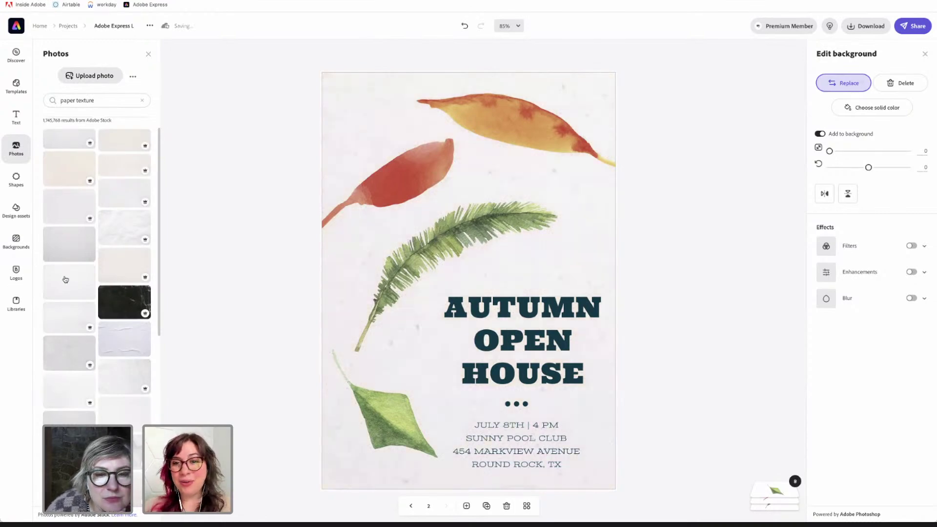
left_click(342, 290)
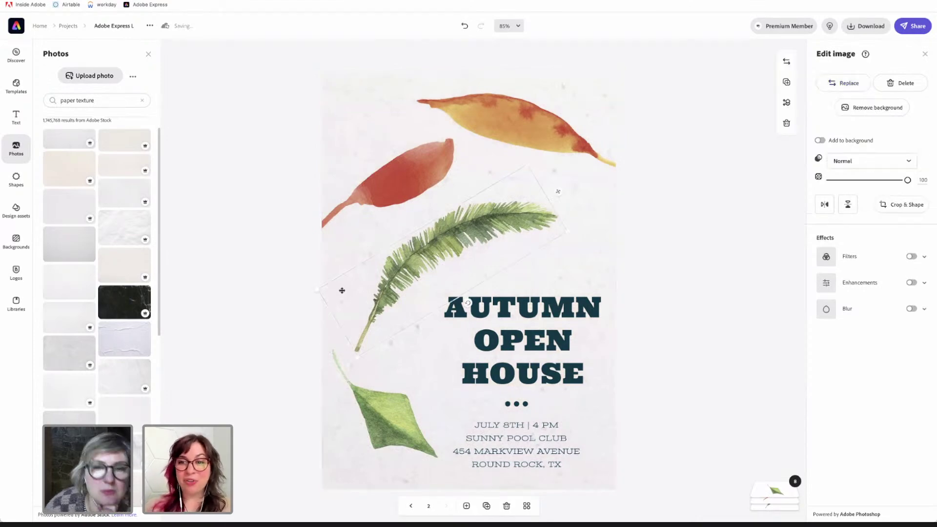
left_click(399, 87)
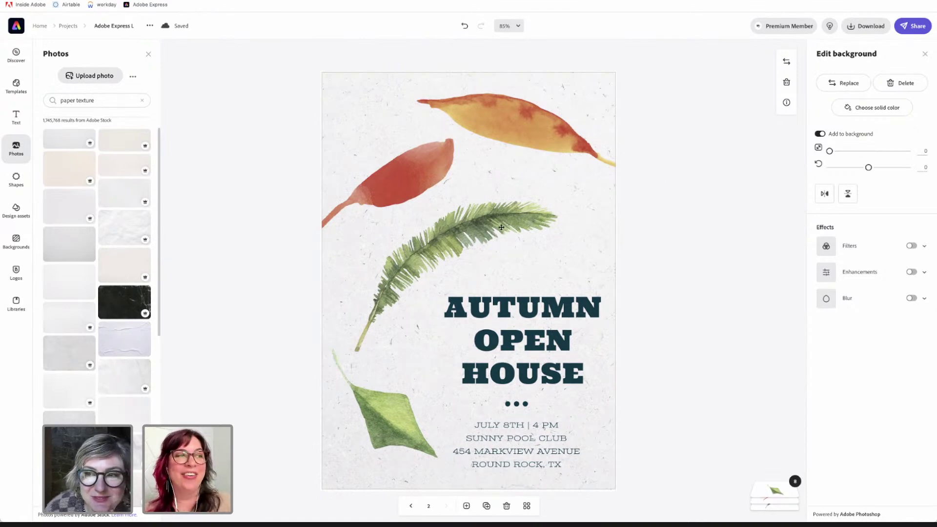
left_click(581, 84)
left_click(411, 88)
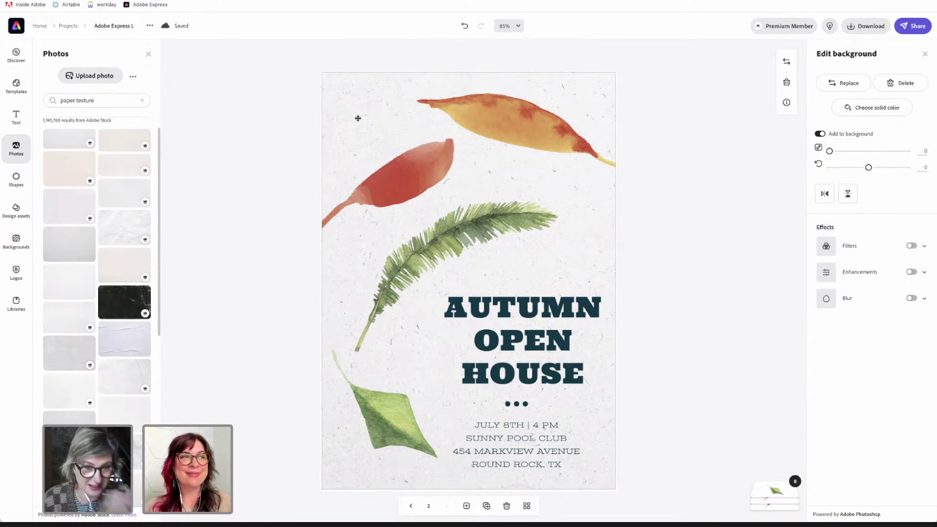
- Apply a bold condensed sans-serif font from the extended font recommendations to the AUTUMN OPEN HOUSE heading
left_click(542, 346)
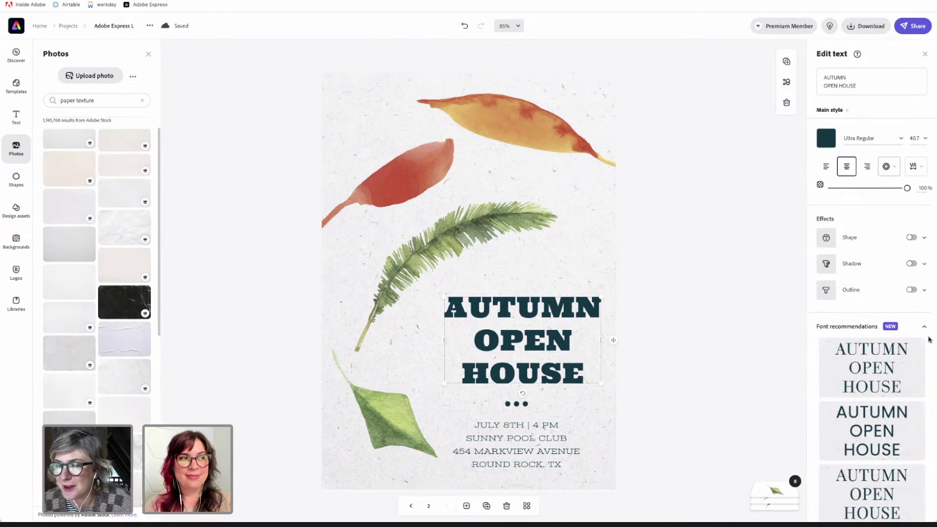
scroll(878, 323, "down", 3)
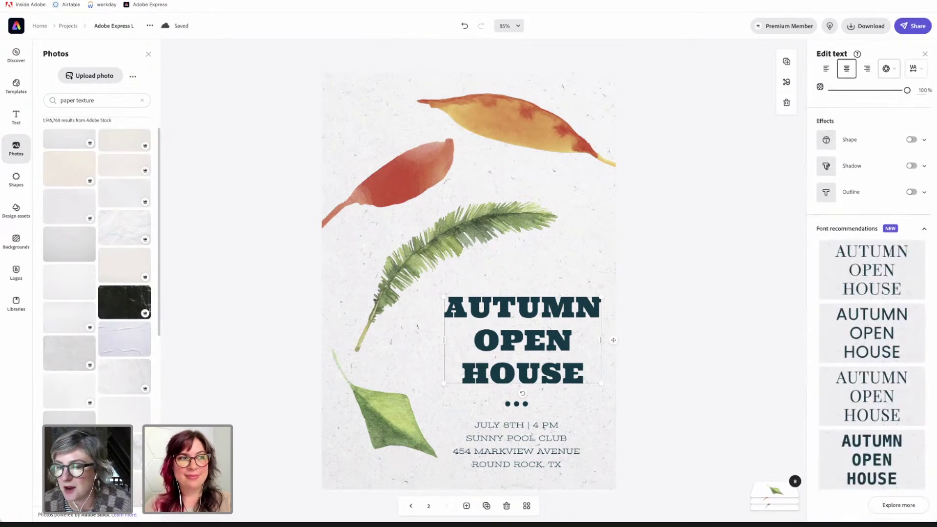
left_click(896, 507)
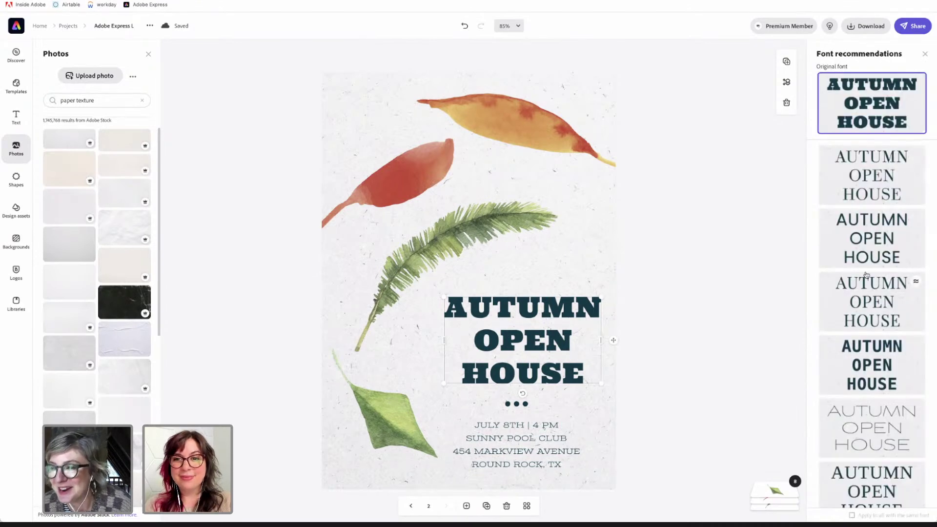
scroll(865, 274, "down", 1)
scroll(865, 275, "down", 5)
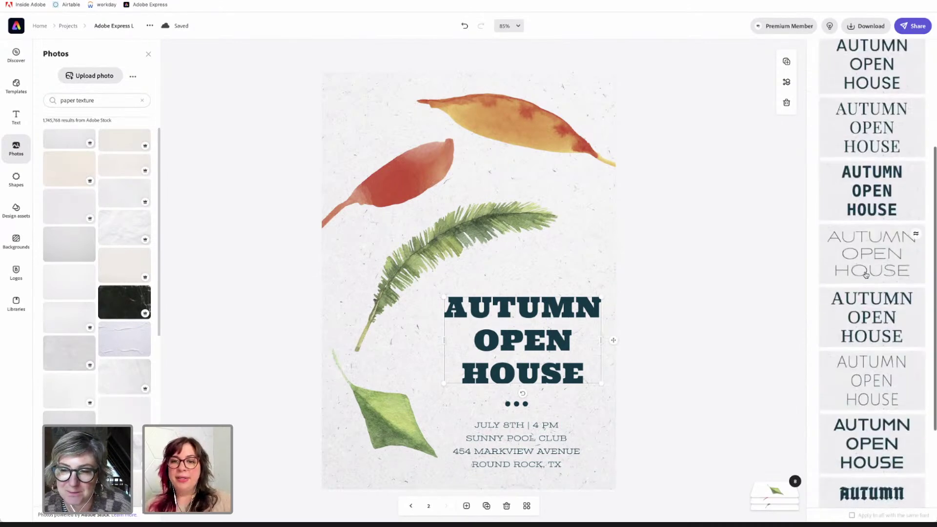
scroll(866, 275, "down", 3)
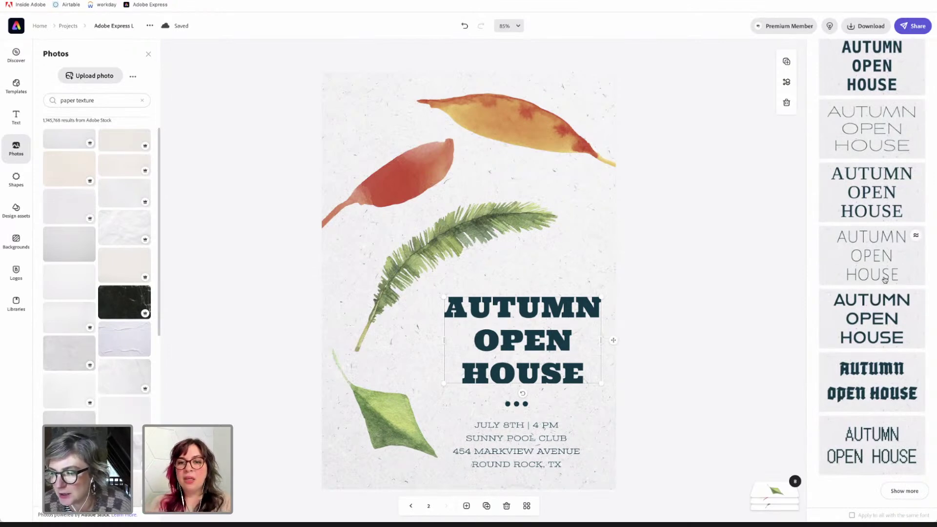
scroll(885, 280, "up", 1)
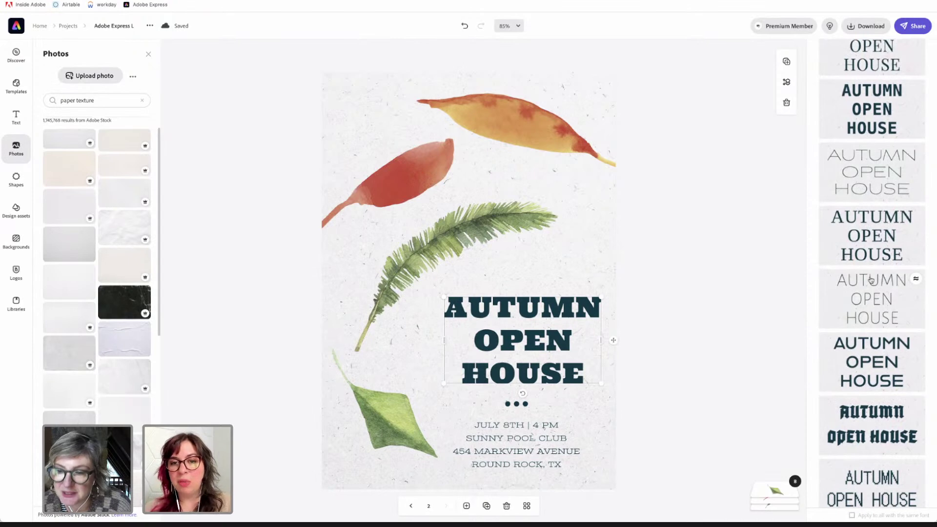
scroll(897, 375, "down", 1)
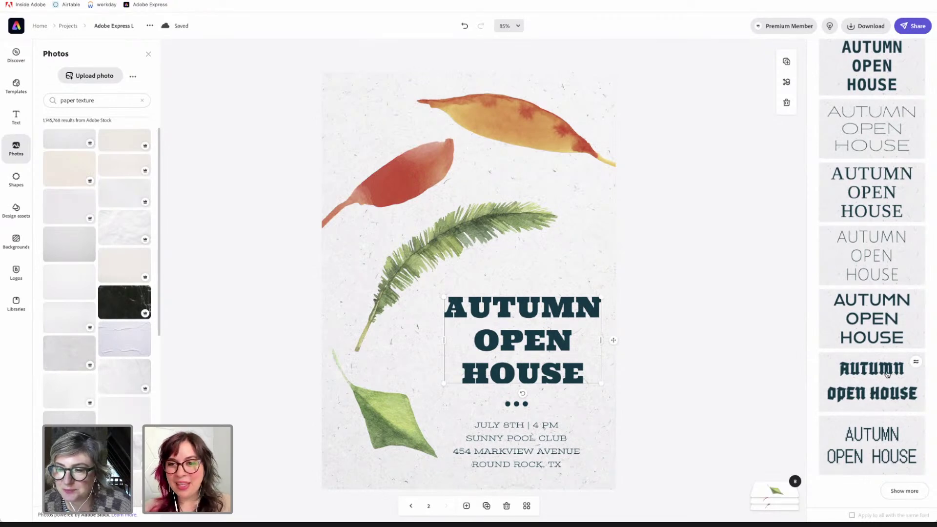
left_click(912, 501)
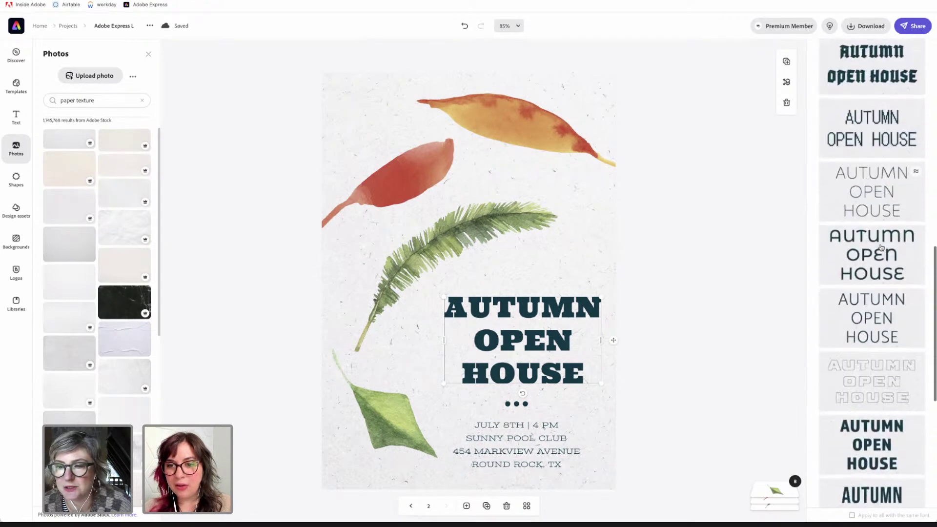
scroll(881, 248, "down", 2)
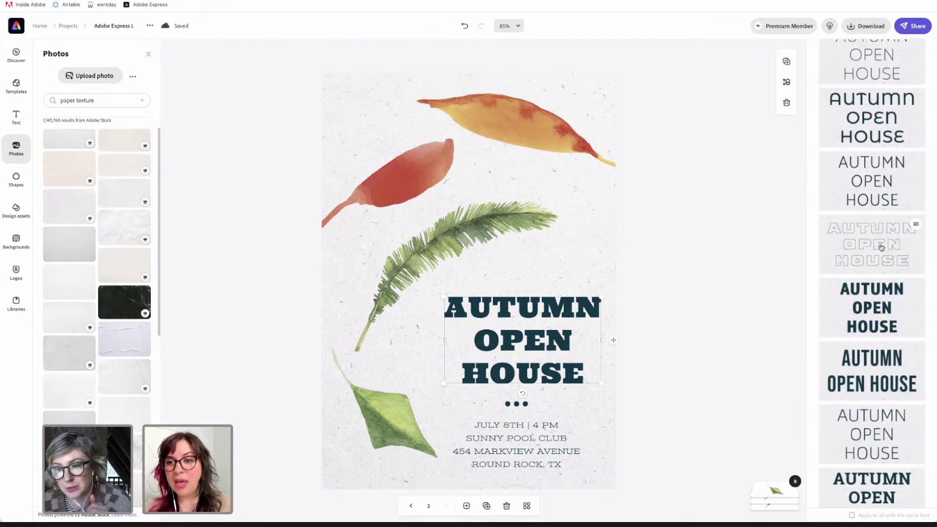
scroll(881, 247, "down", 1)
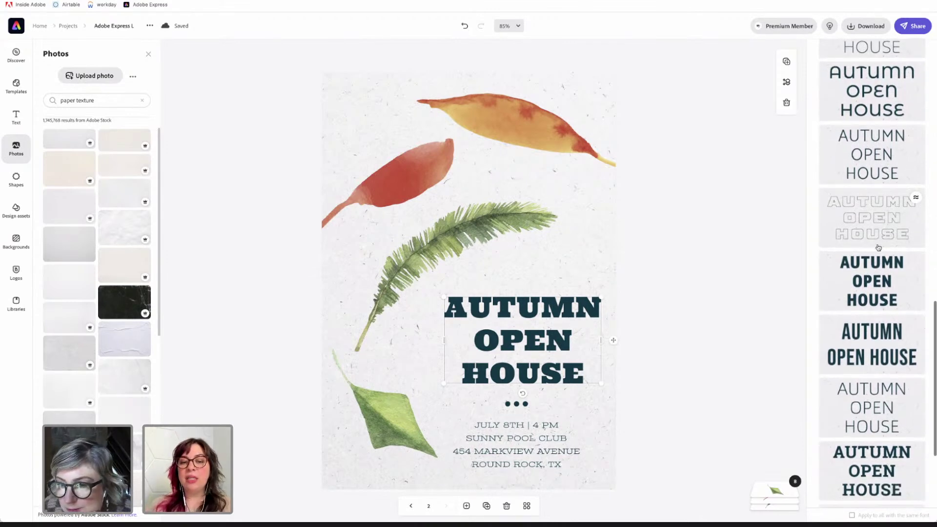
left_click(856, 296)
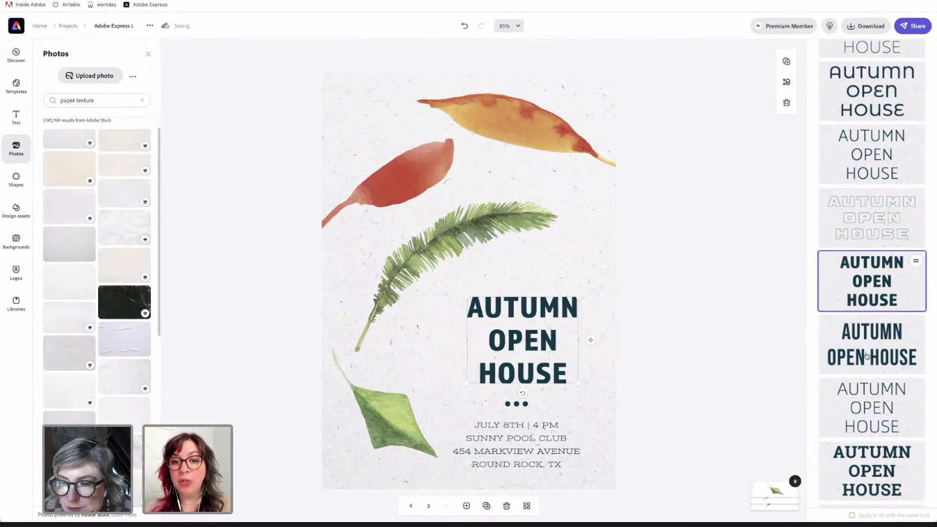
- Change the AUTUMN OPEN HOUSE heading's font to Kinto Sans Black from further down the extended font recommendations and leave the font list
scroll(867, 325, "down", 2)
scroll(869, 322, "down", 4)
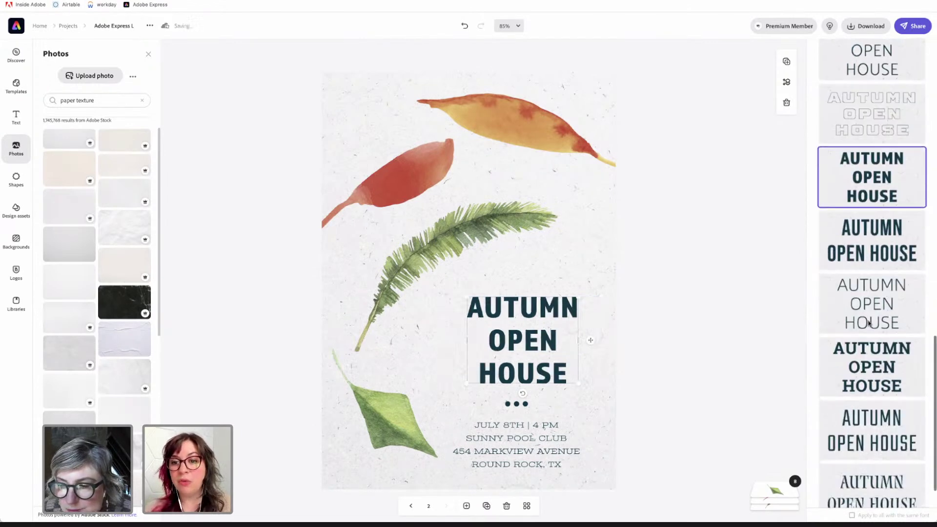
scroll(868, 323, "up", 7)
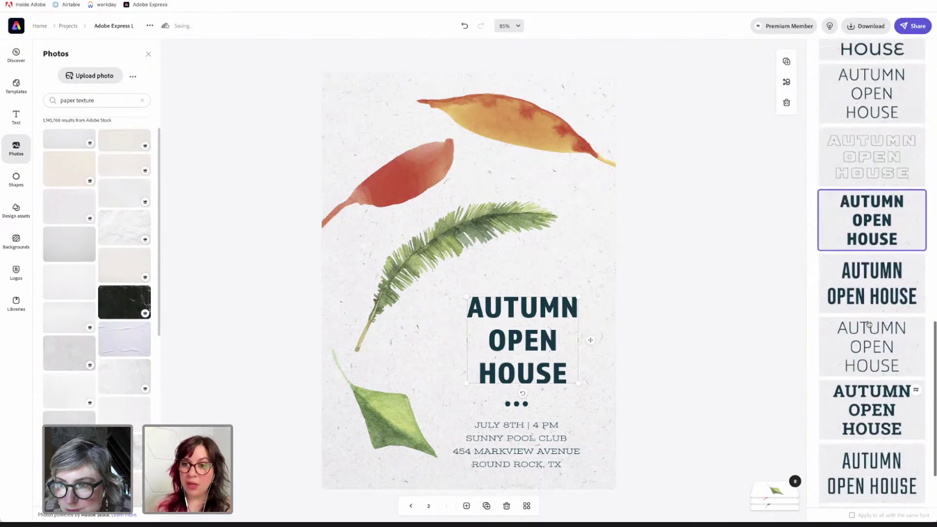
scroll(869, 323, "up", 1)
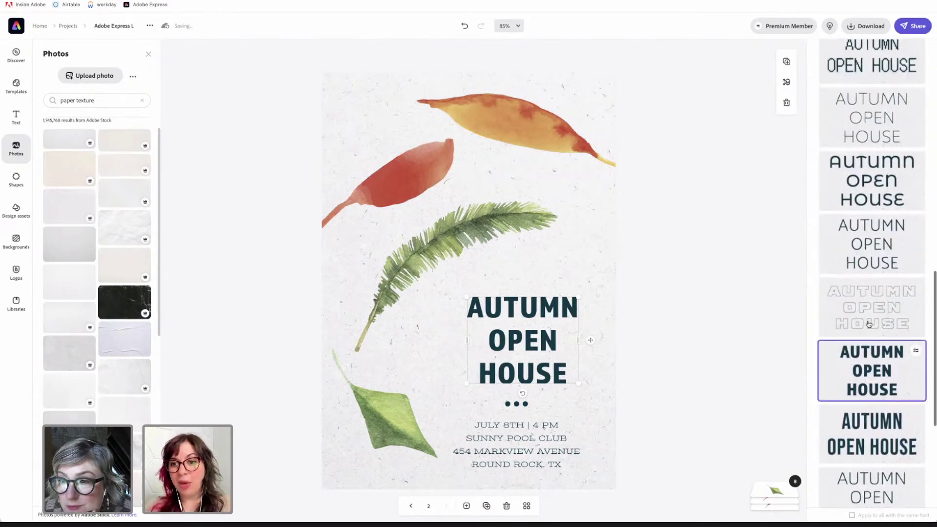
scroll(869, 323, "up", 2)
scroll(869, 323, "up", 3)
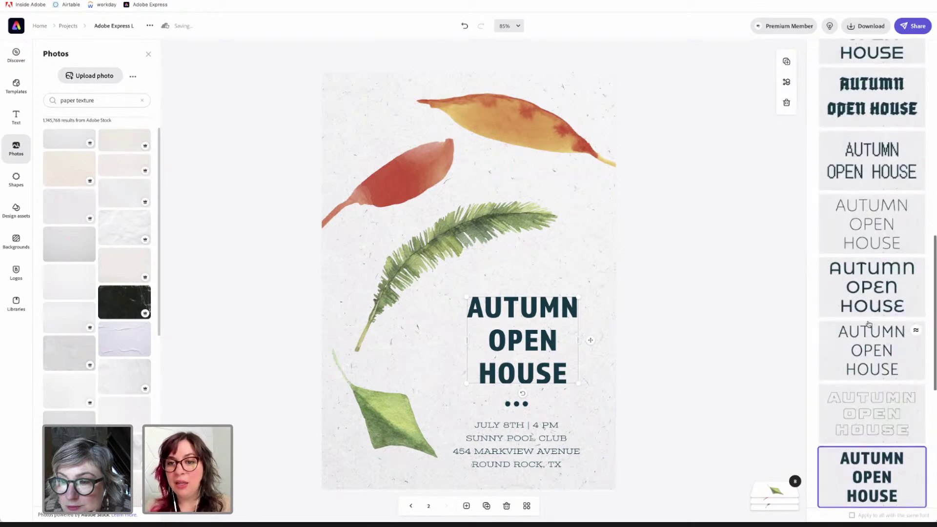
scroll(869, 323, "down", 9)
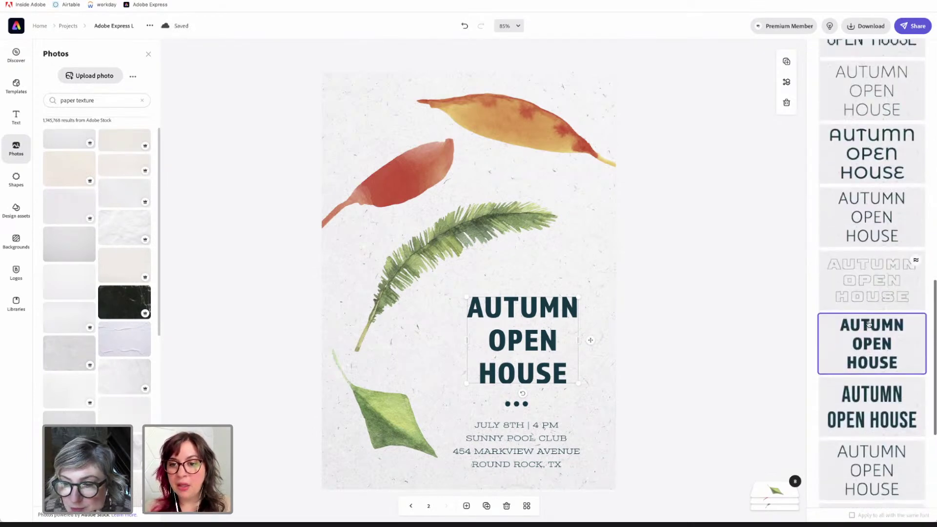
scroll(869, 323, "down", 4)
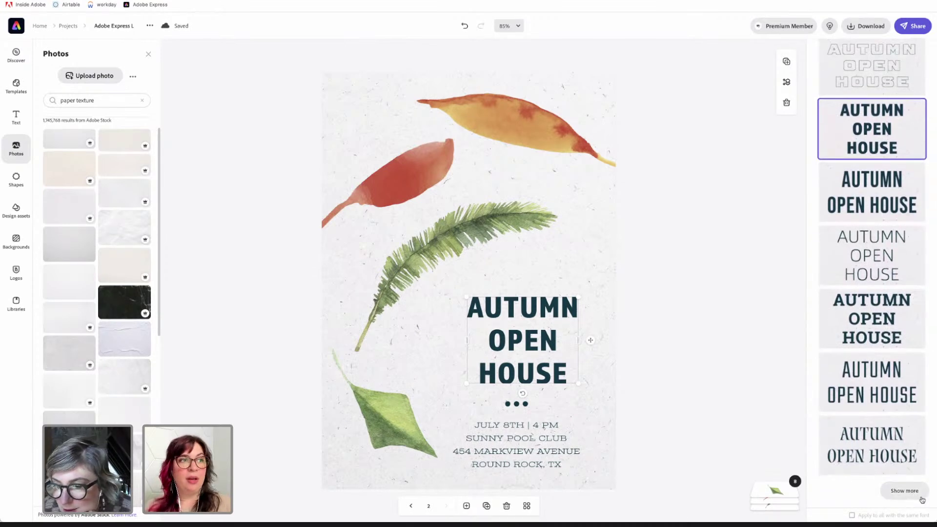
scroll(866, 159, "down", 4)
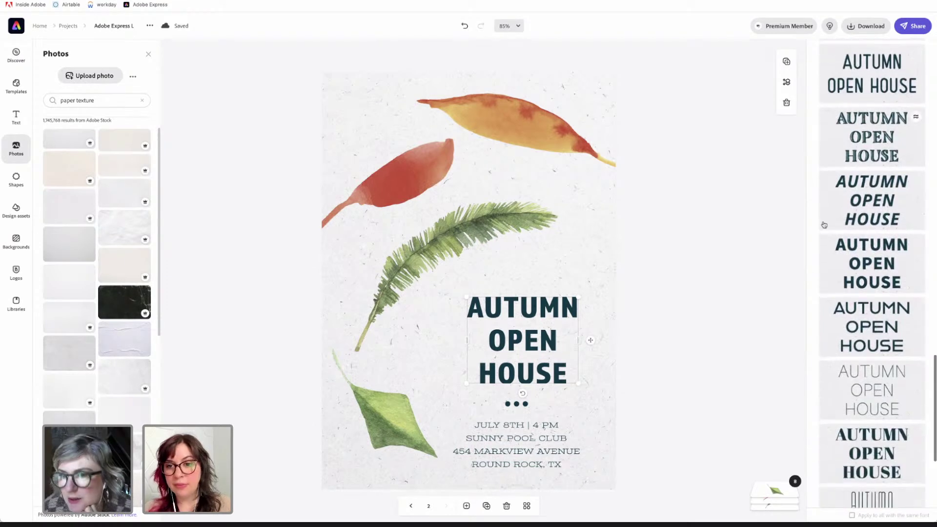
left_click(883, 268)
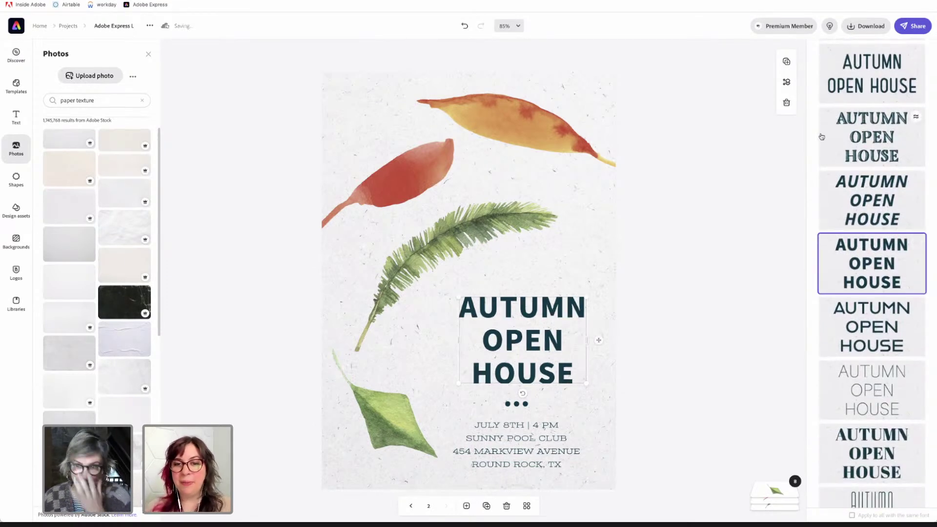
scroll(847, 176, "down", 10)
scroll(846, 177, "up", 10)
left_click(925, 55)
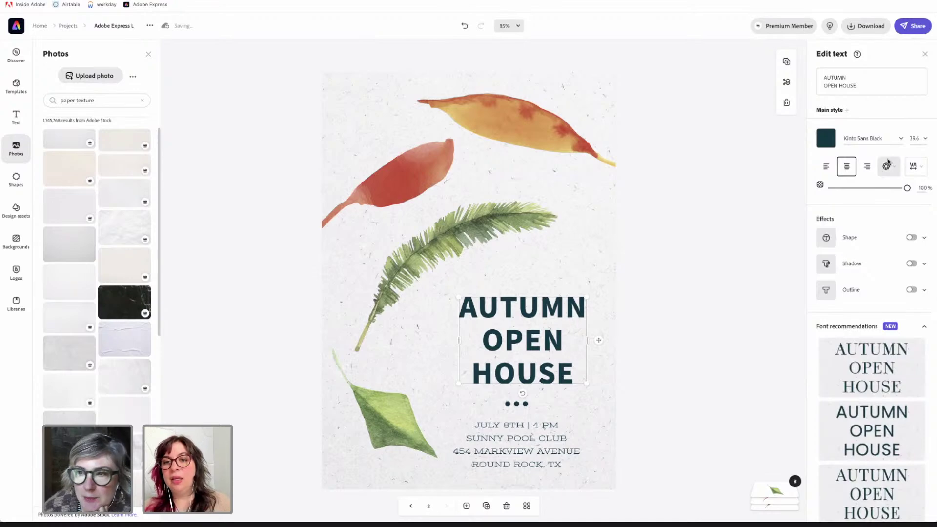
- Enlarge the AUTUMN OPEN HOUSE heading to a font size of 44.6 and tighten its line spacing to 40
left_click_drag(457, 297, 487, 295)
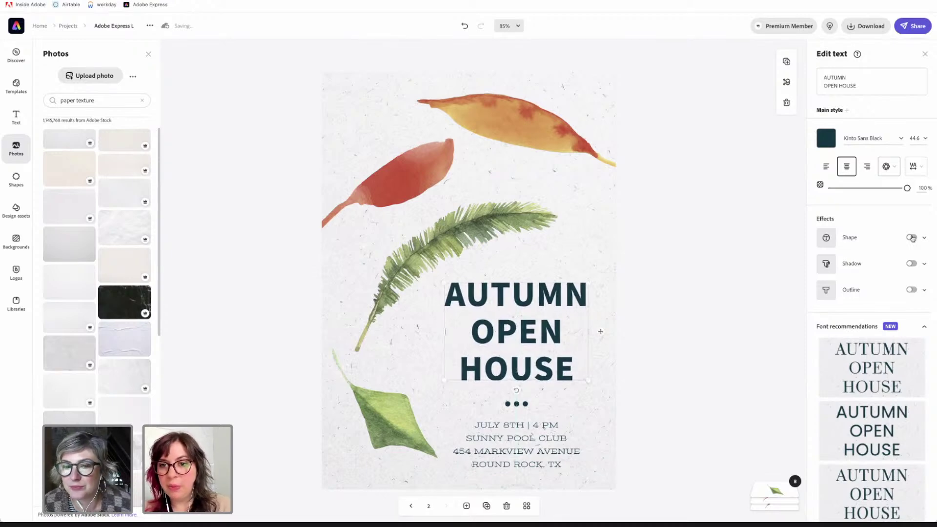
left_click(922, 169)
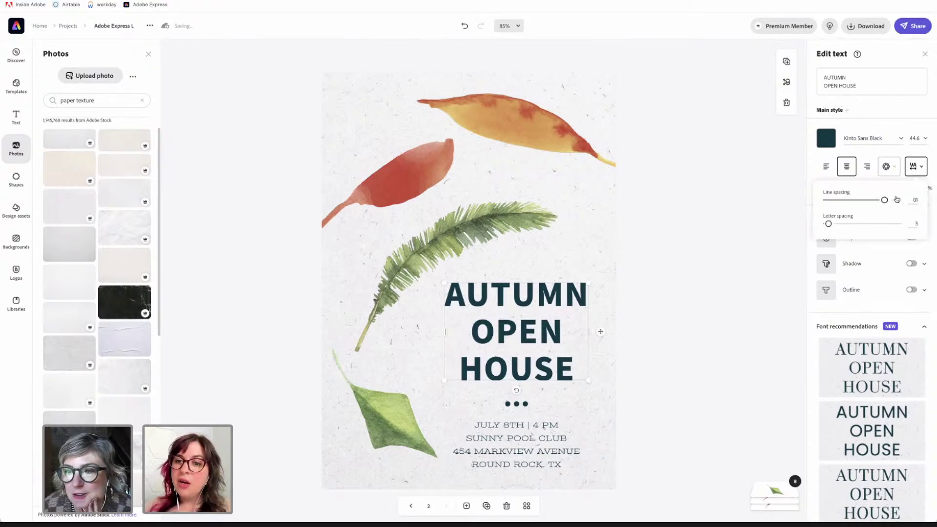
left_click_drag(886, 201, 855, 202)
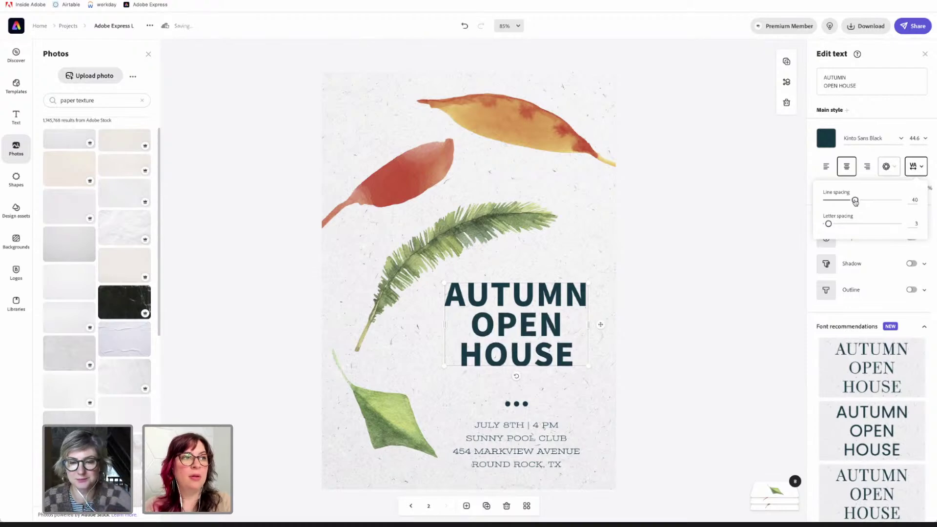
left_click(600, 432)
- Move the three dots up closer to the heading and shift the event details text block slightly up
left_click(518, 404)
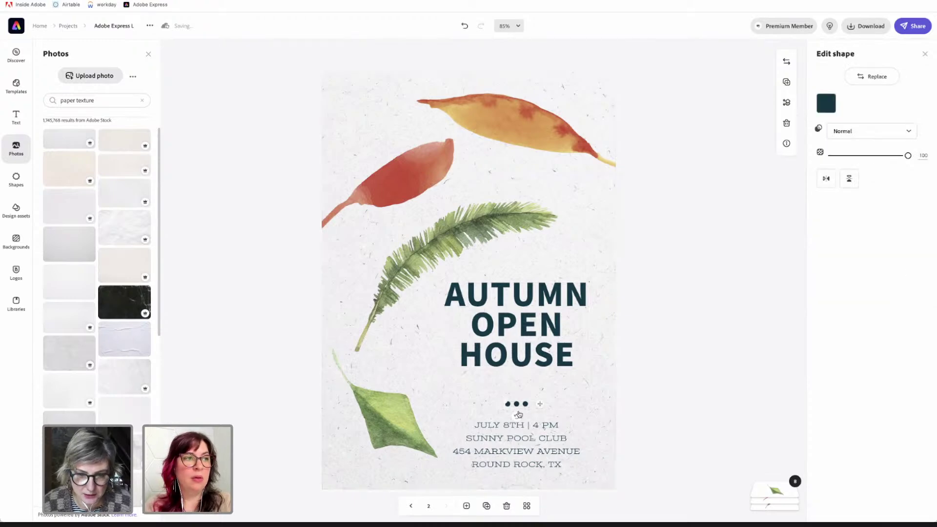
left_click(530, 352)
left_click_drag(528, 358, 527, 357)
left_click_drag(517, 407, 517, 393)
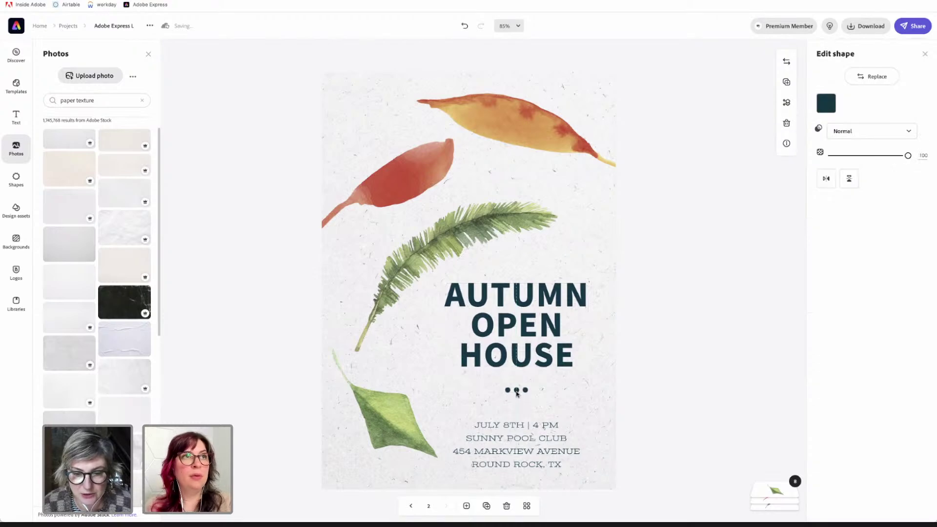
left_click(517, 429)
left_click_drag(496, 423, 496, 416)
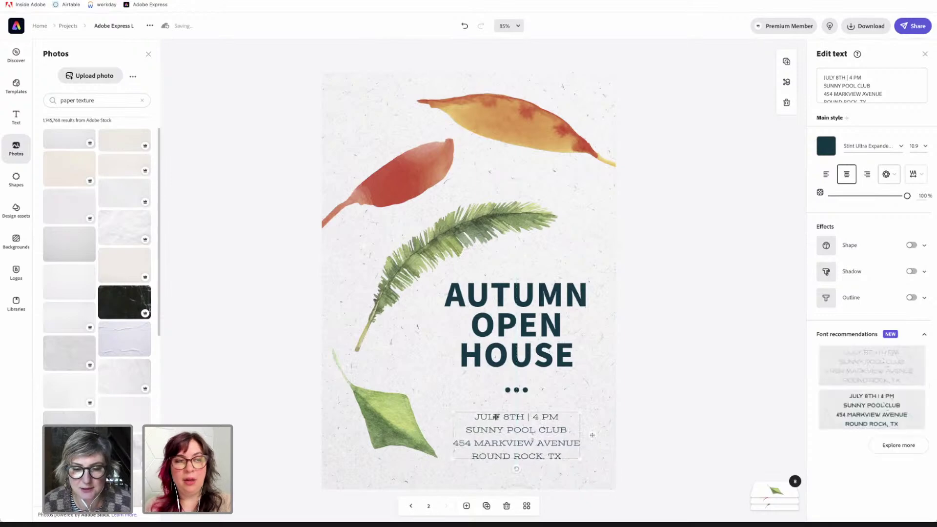
- Open the extended font recommendations for the event details text block
left_click(510, 325)
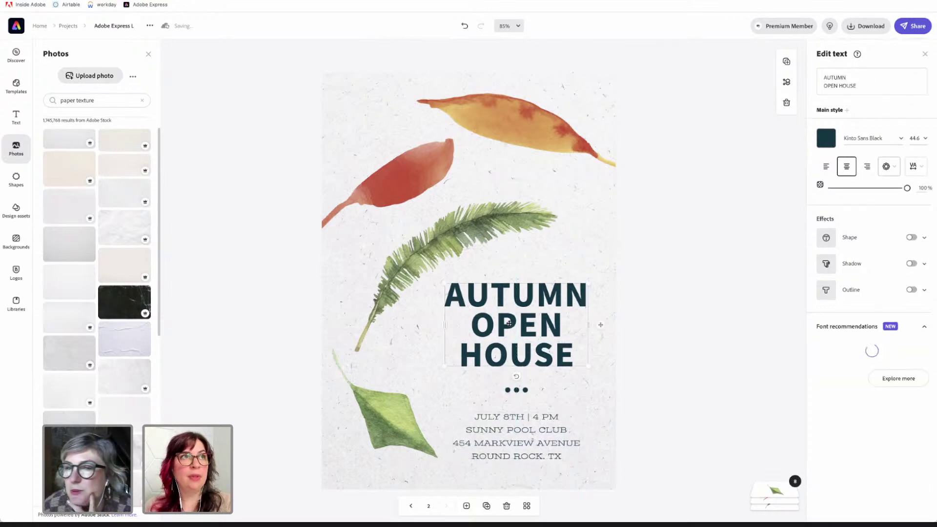
left_click(527, 432)
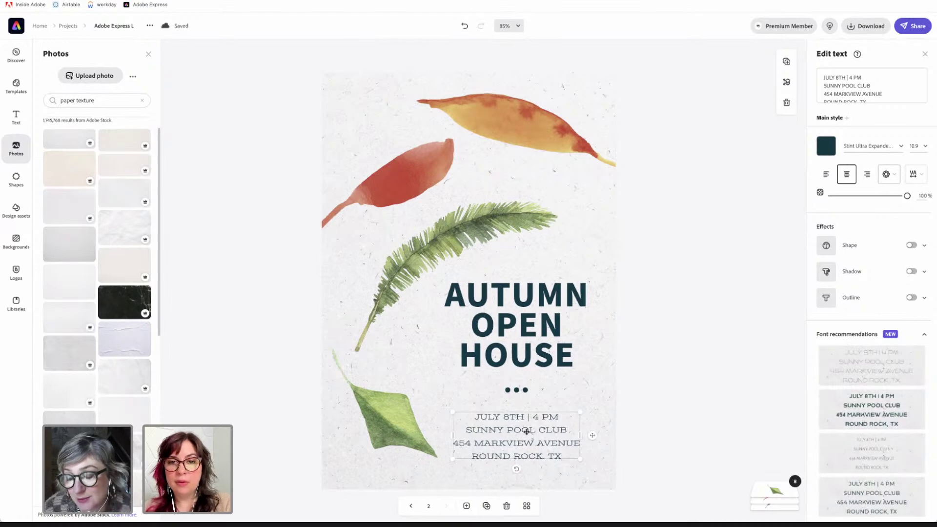
scroll(907, 372, "down", 1)
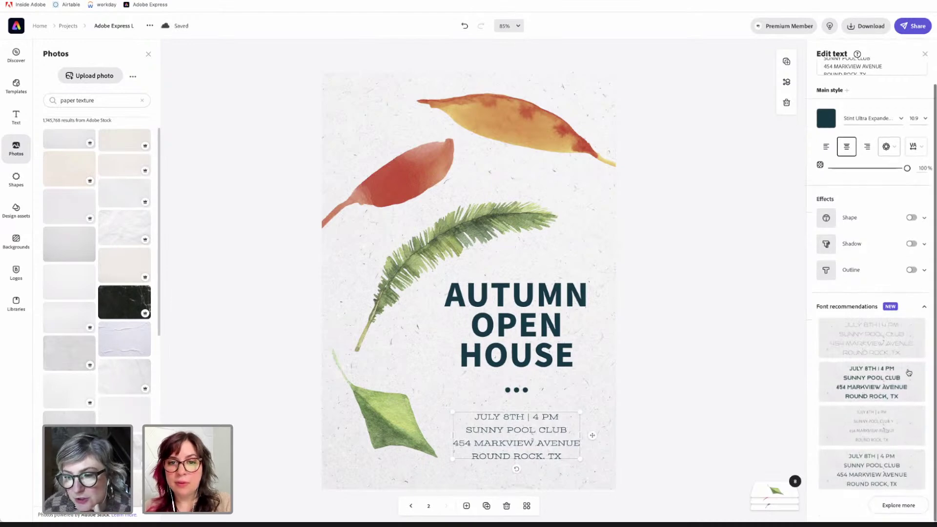
left_click(899, 505)
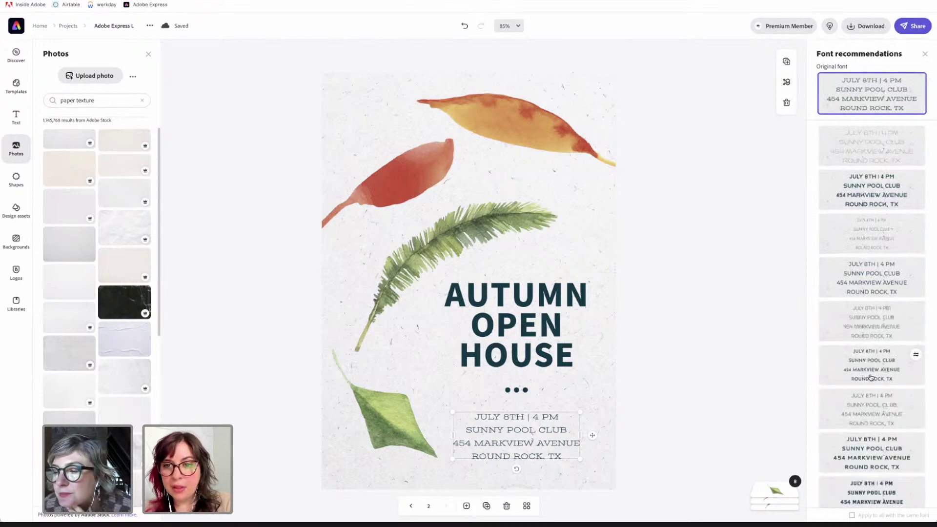
scroll(902, 457, "down", 3)
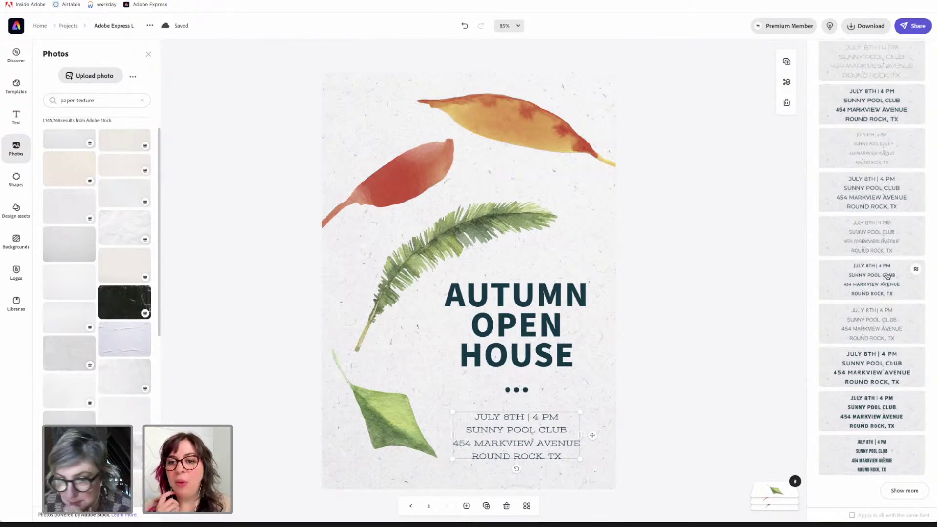
- Try a thin sans-serif and a slightly heavier geometric sans-serif font on the event details text
left_click(887, 326)
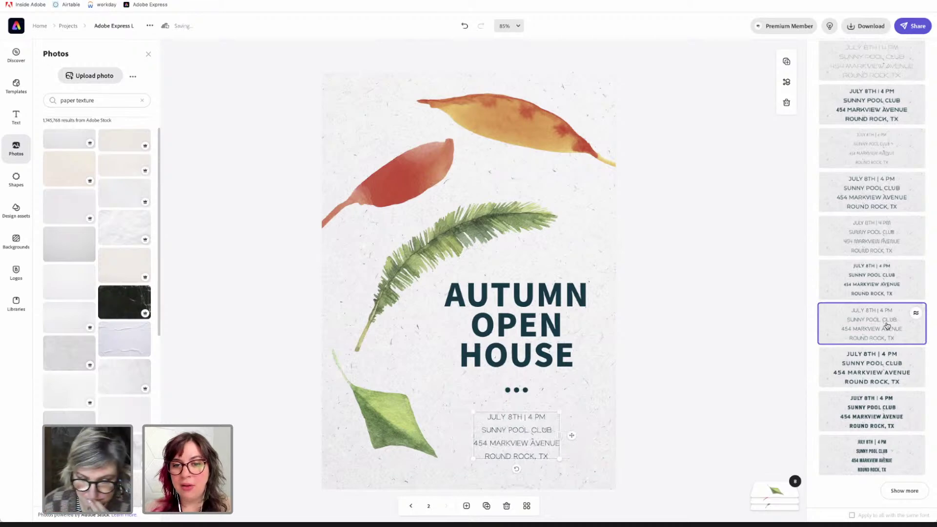
scroll(876, 373, "up", 1)
left_click(871, 284)
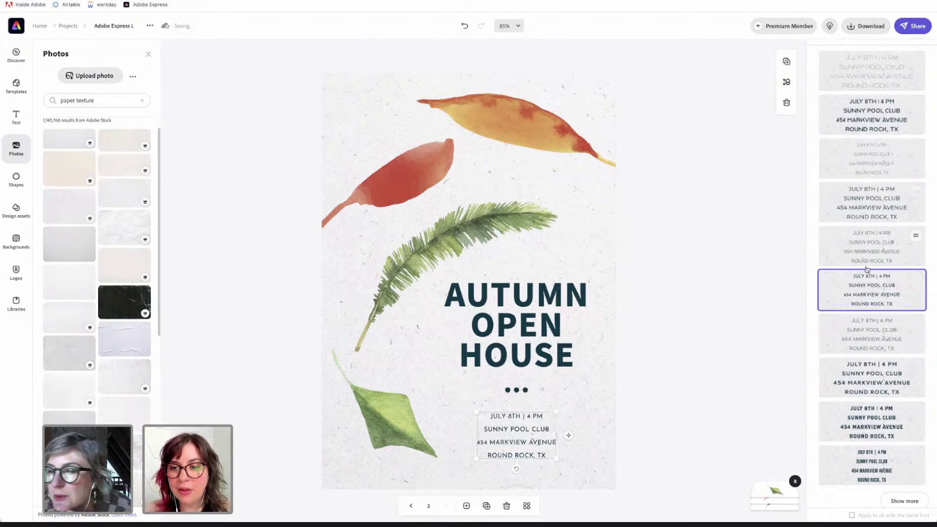
- Load more font recommendations and apply a regular-weight serif font to the event details text
scroll(866, 278, "up", 3)
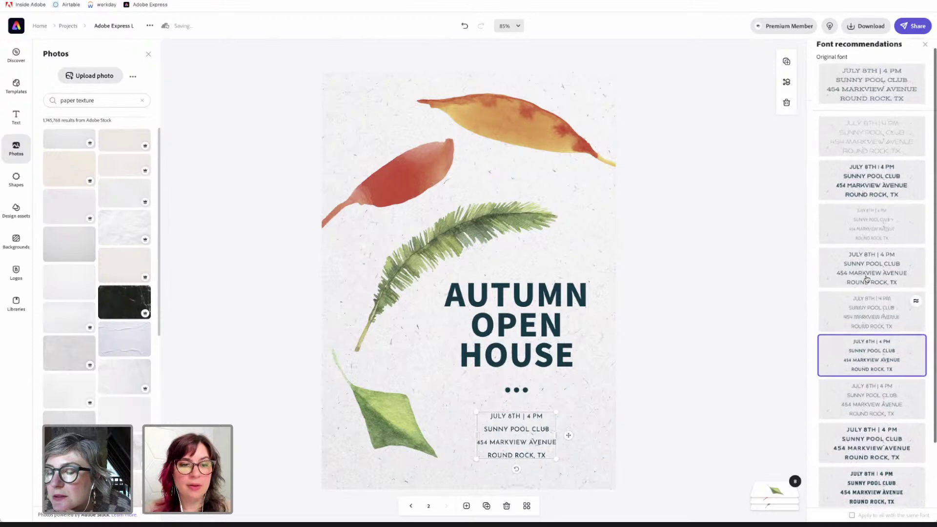
scroll(865, 279, "down", 2)
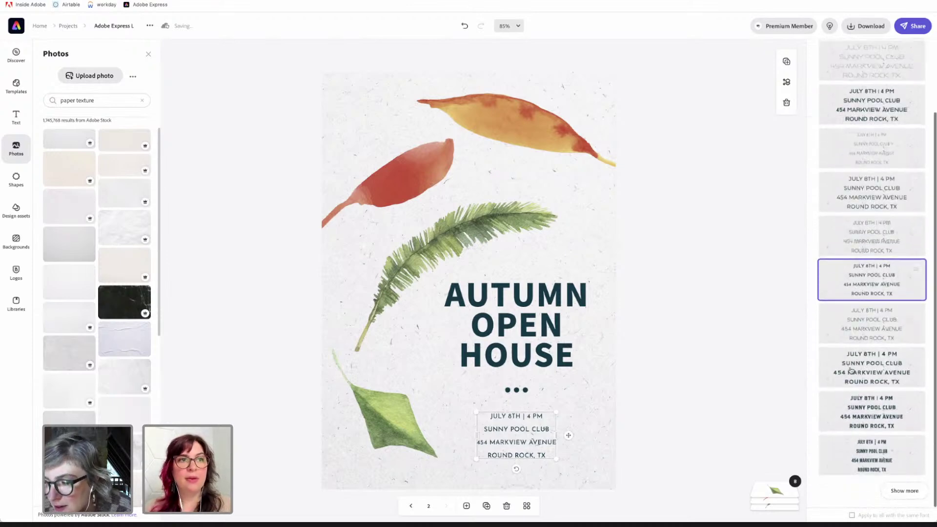
scroll(863, 221, "down", 5)
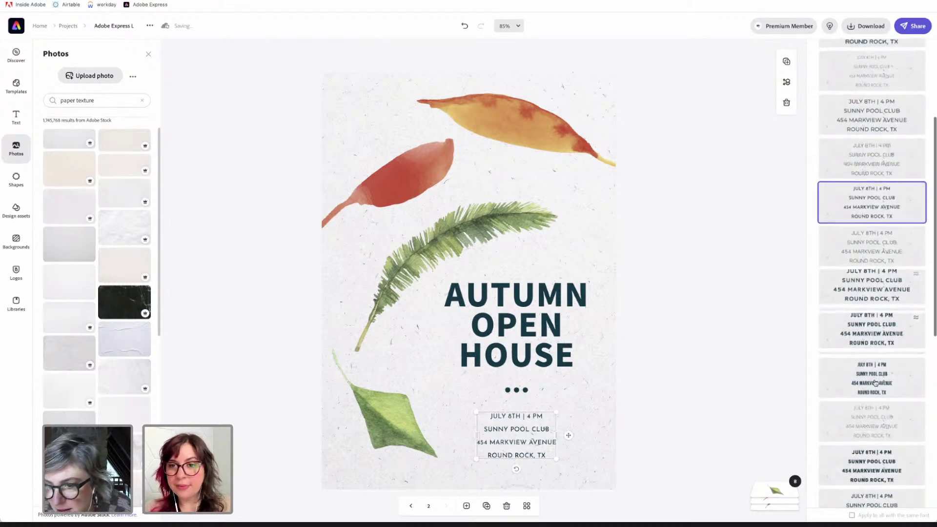
scroll(875, 383, "down", 3)
scroll(875, 384, "down", 3)
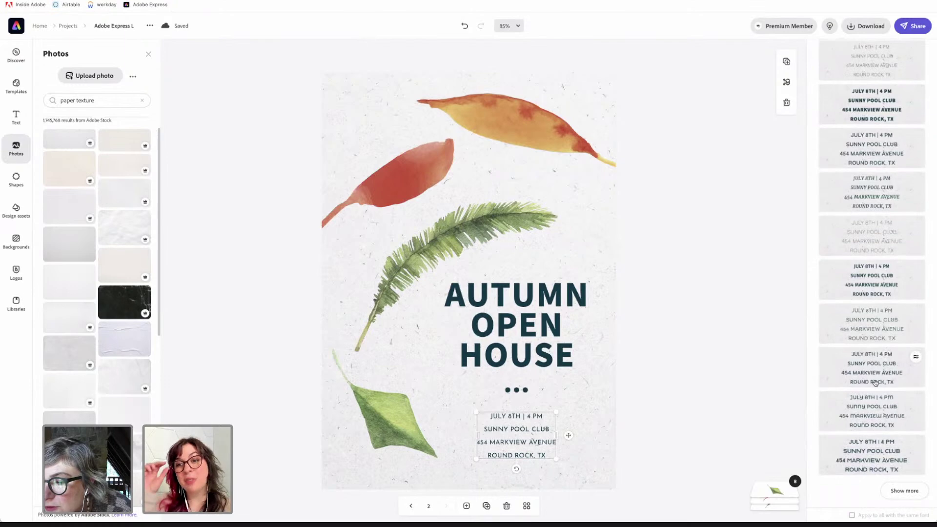
scroll(876, 382, "up", 10)
scroll(876, 382, "down", 5)
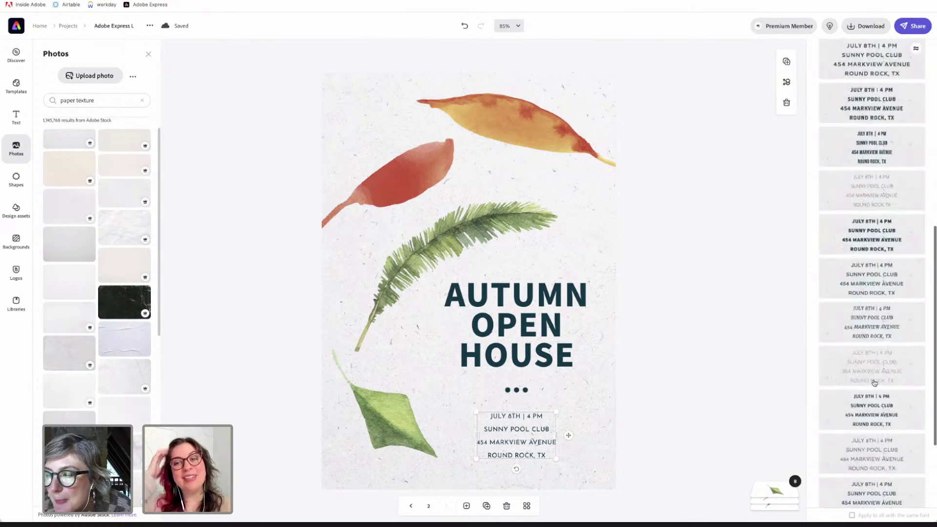
scroll(875, 224, "down", 7)
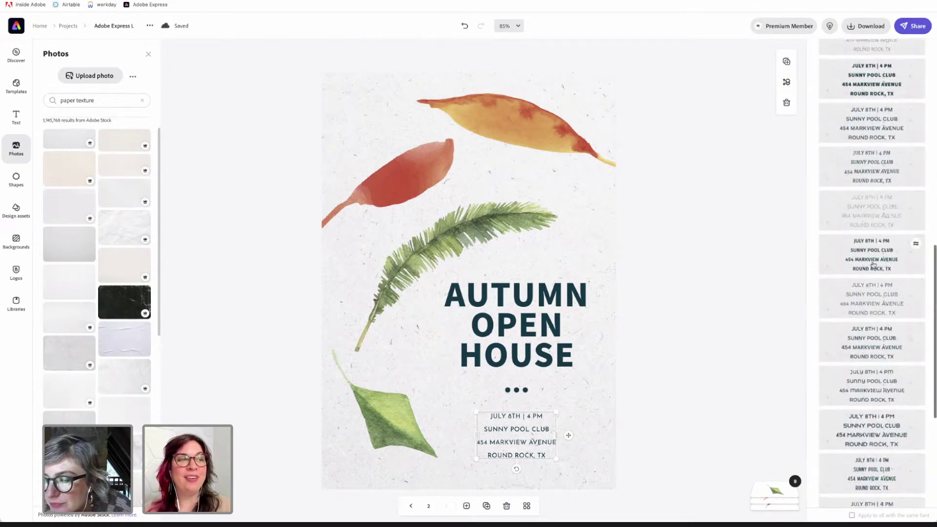
scroll(873, 266, "down", 3)
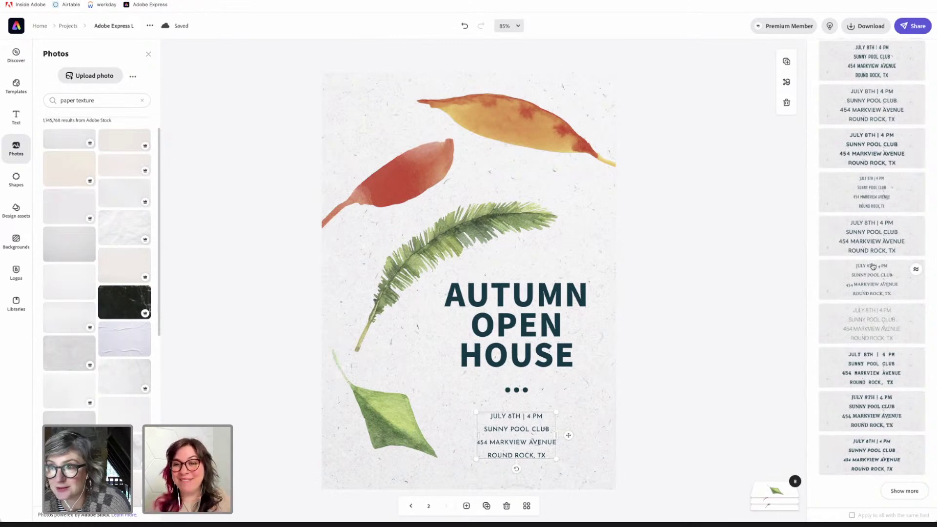
left_click(904, 491)
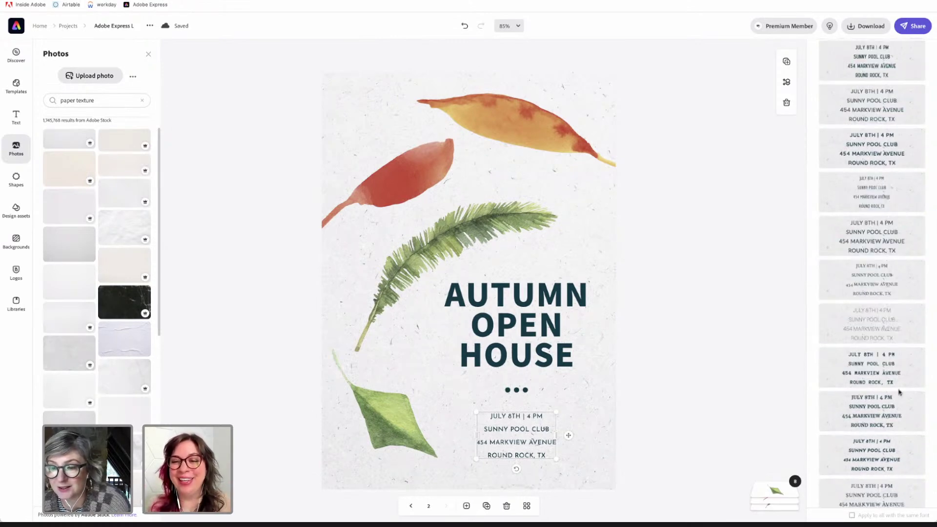
scroll(900, 392, "down", 3)
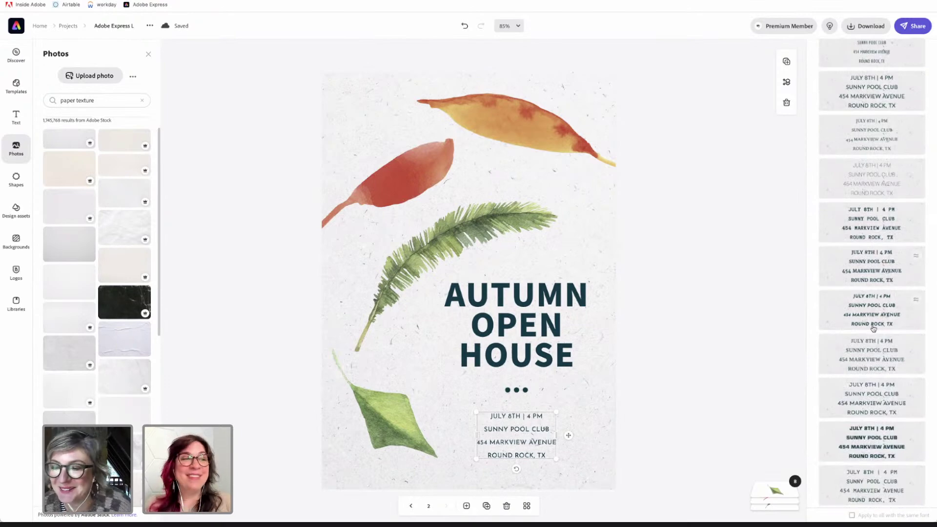
left_click(871, 360)
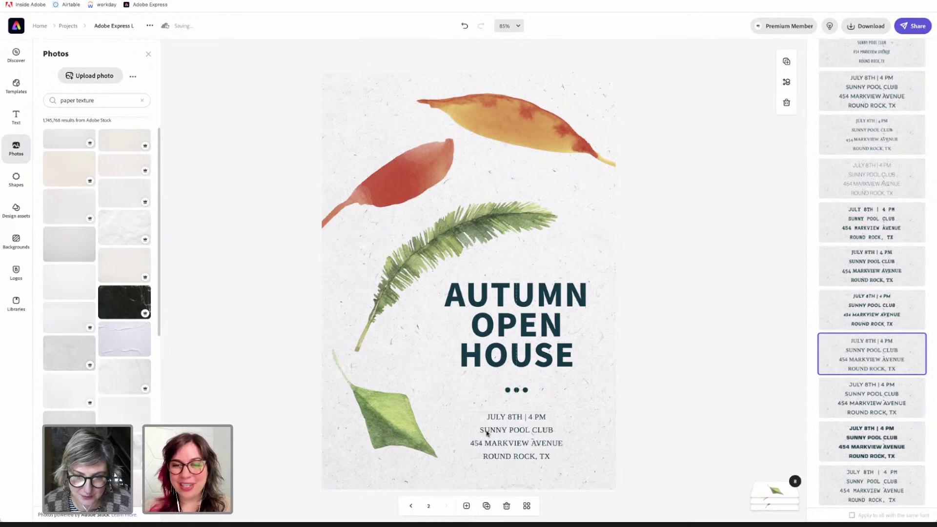
- Nudge the event details text block very slightly up beneath the three dots
left_click(486, 432)
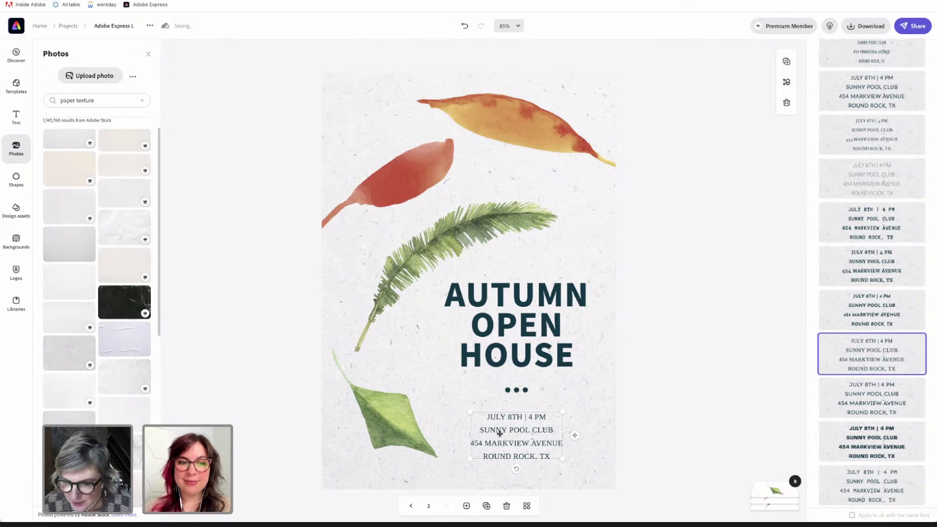
left_click_drag(496, 432, 497, 431)
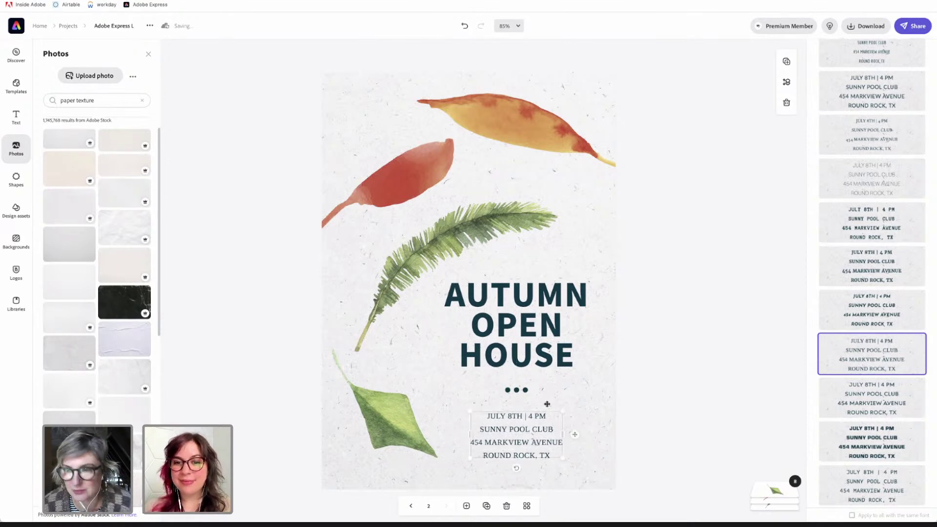
scroll(896, 158, "down", 5)
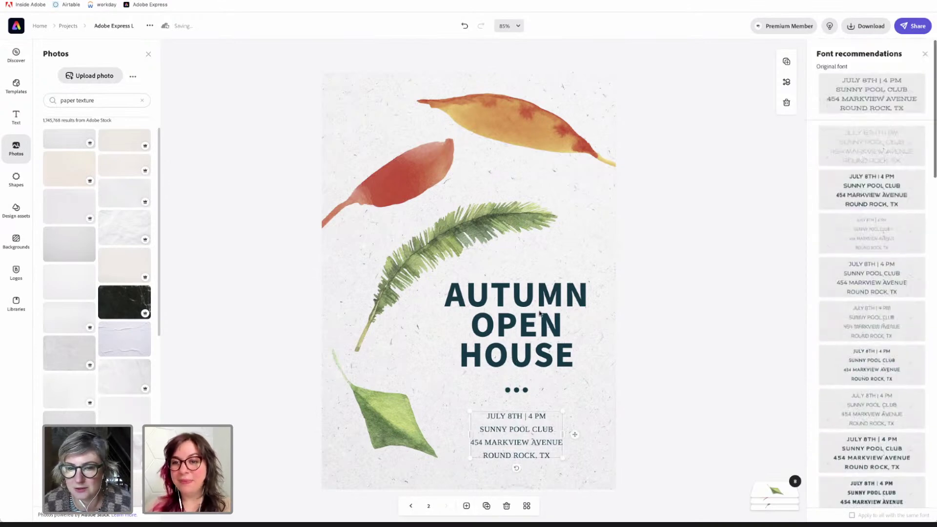
- Replace the Sunny Pool Club line in the event details text with the host's first name in possessive form followed by "House"
left_click(925, 55)
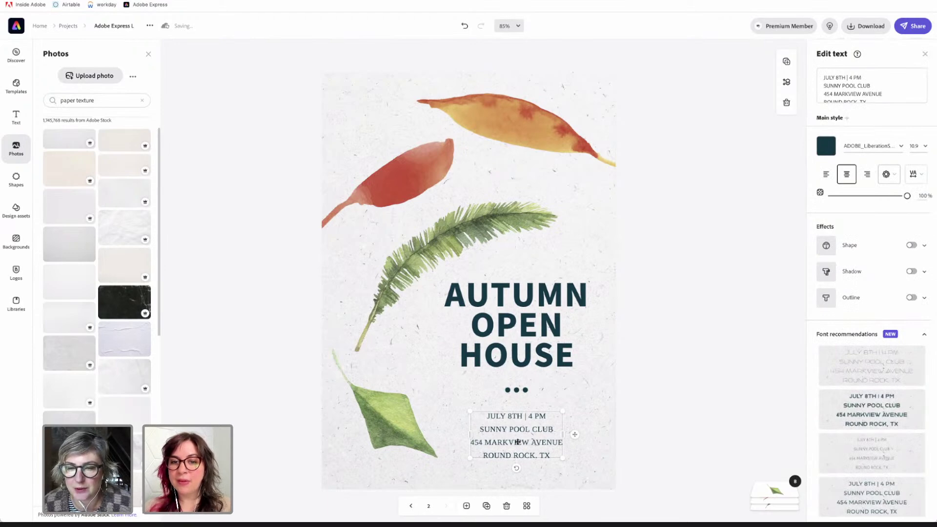
scroll(839, 87, "down", 1)
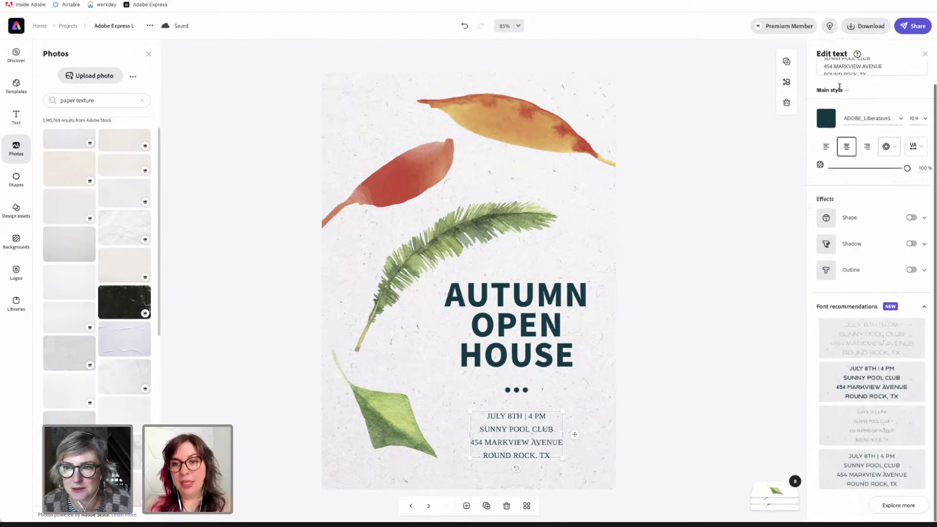
scroll(839, 88, "up", 1)
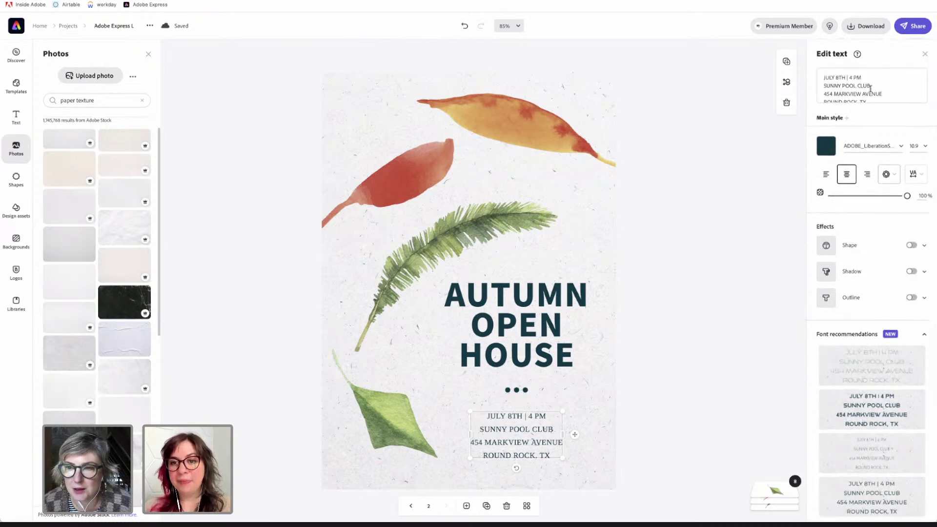
scroll(887, 94, "down", 1)
left_click_drag(873, 76, 821, 76)
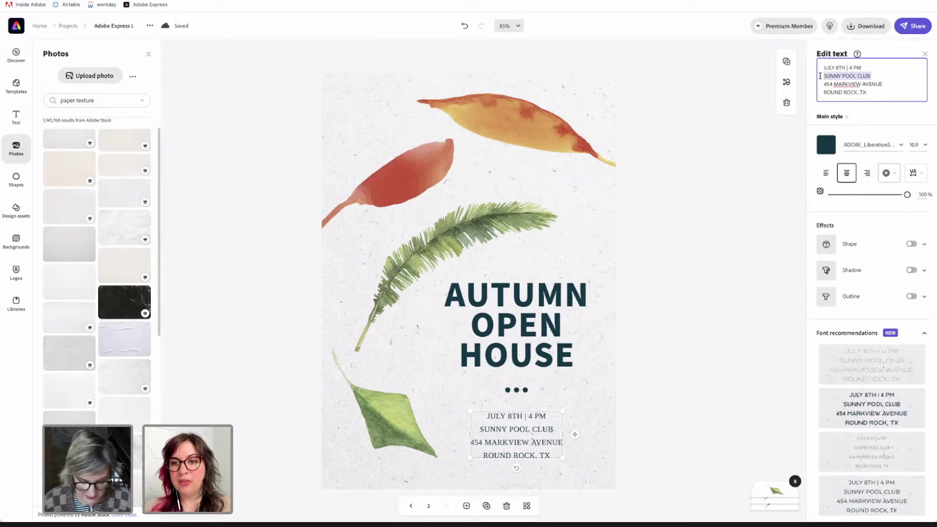
type("Sunny P")
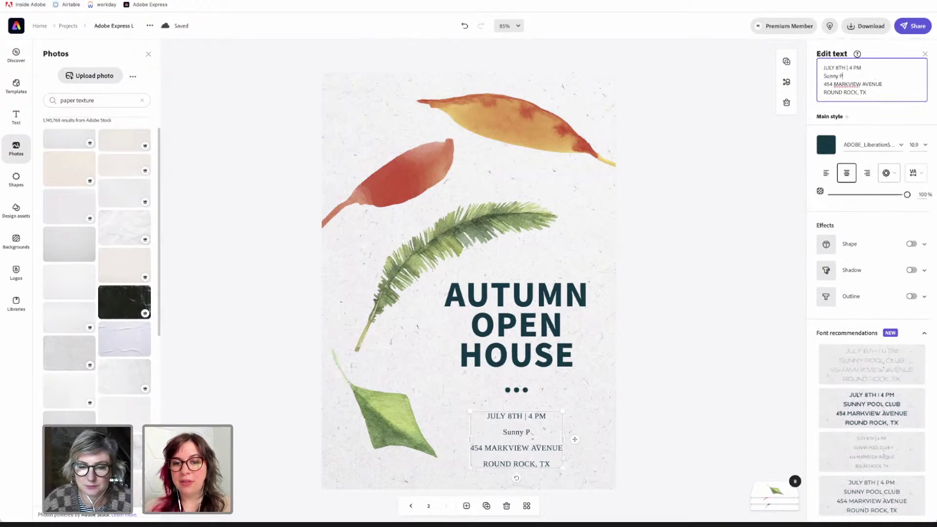
key("BackSpace")
key("BackSpace")
key("BackSpace")
key("BackSpace")
key("BackSpace")
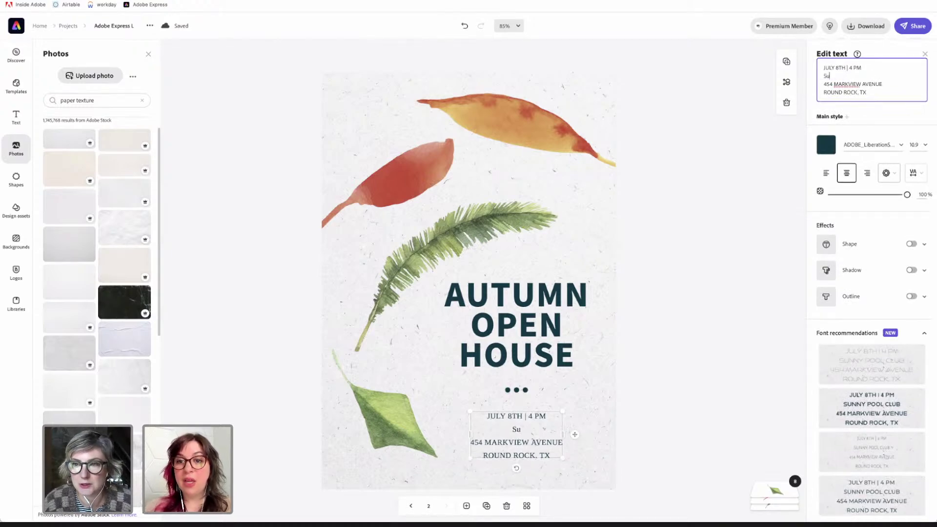
key("BackSpace")
type("Jo")
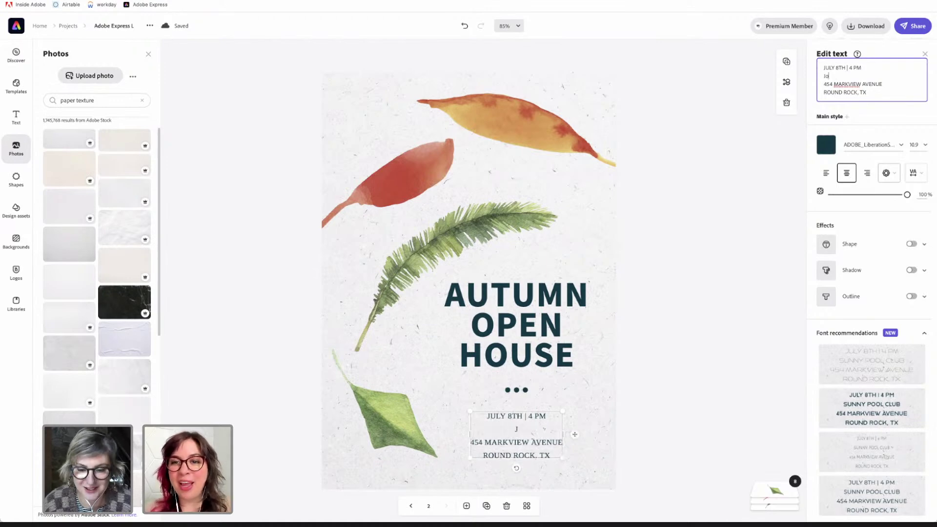
type("rdna")
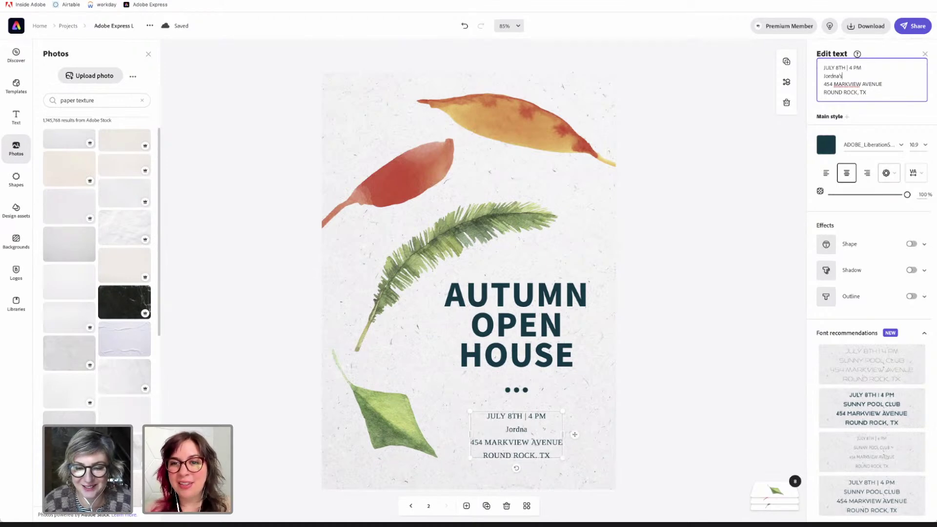
key("BackSpace")
key("BackSpace")
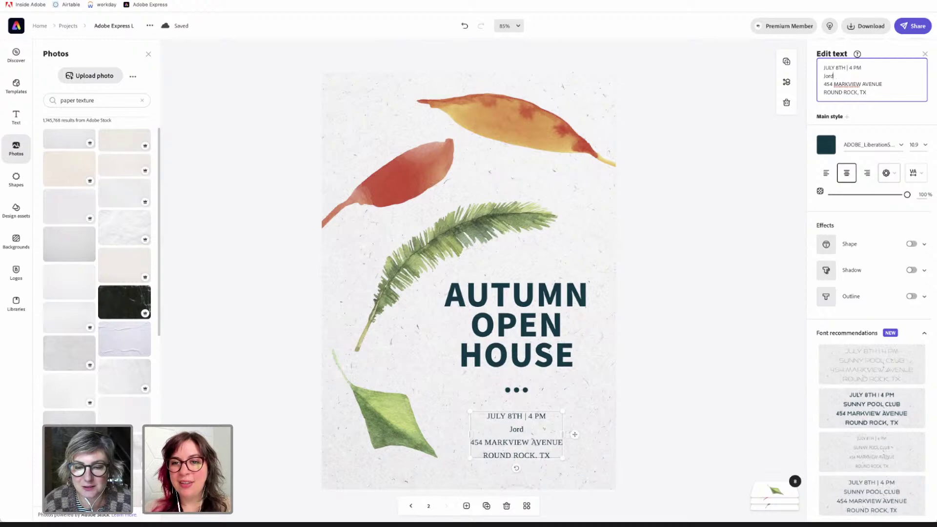
type("an's")
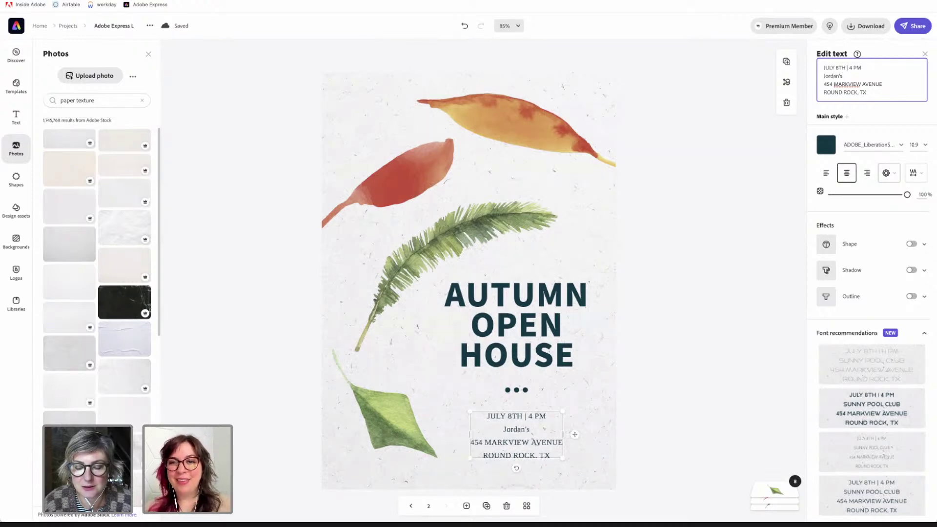
type("H")
key("BackSpace")
type("House")
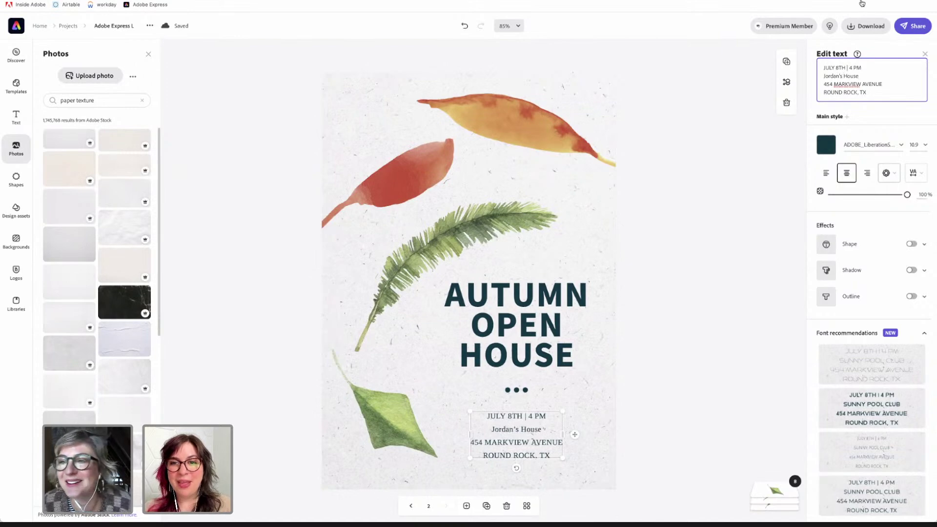
- Retype the street name, city and month in the event details text in title case, abbreviating Avenue to Ave
left_click_drag(833, 84, 881, 82)
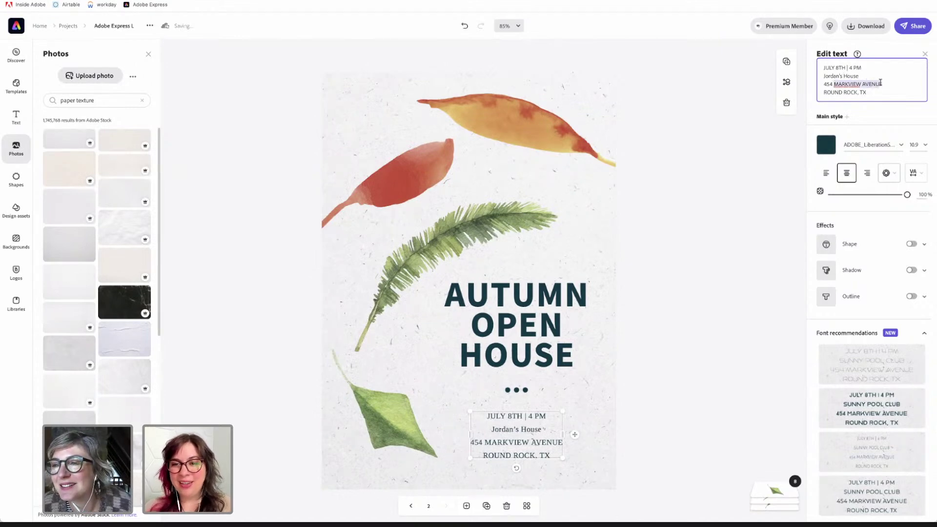
type("Markview Ave")
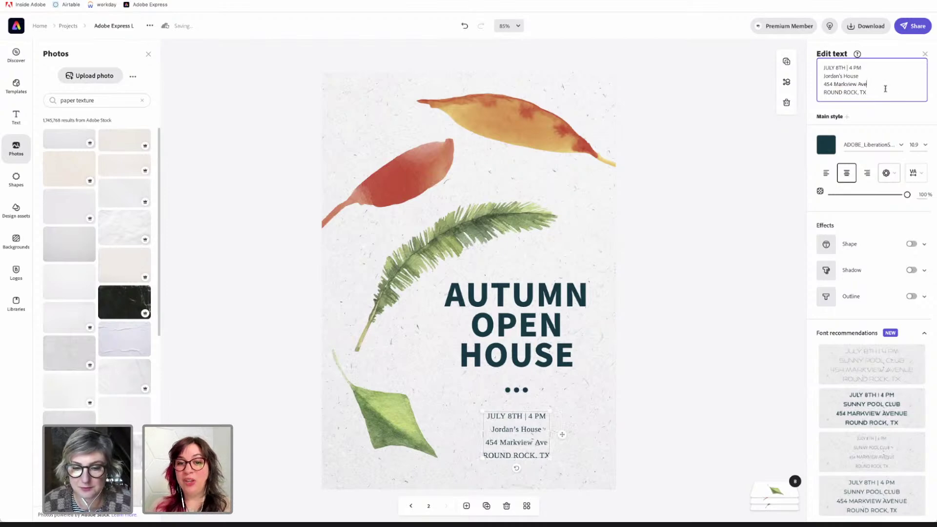
left_click_drag(858, 93, 822, 90)
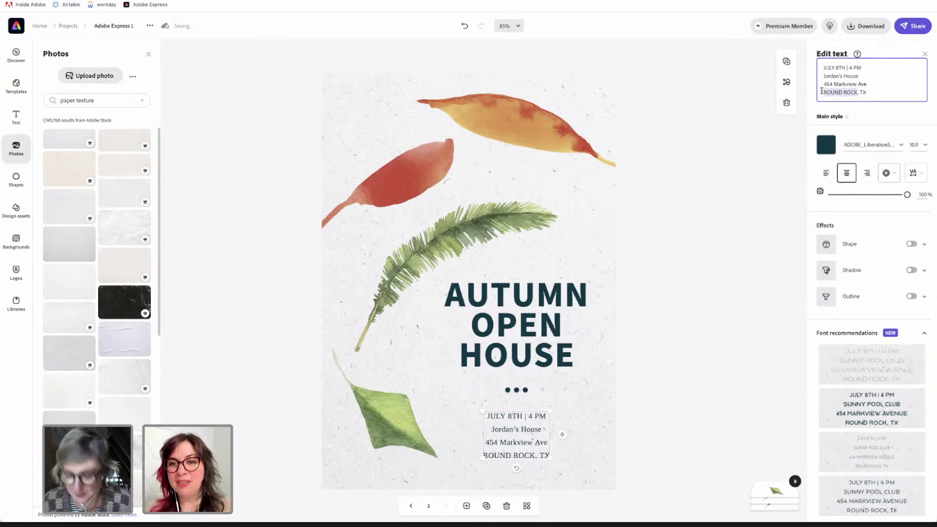
type("Round ")
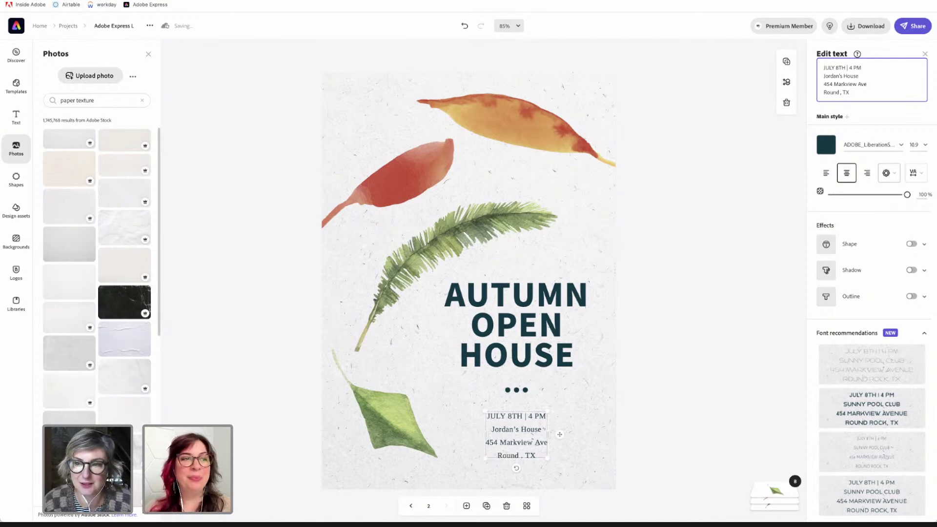
type("Rock")
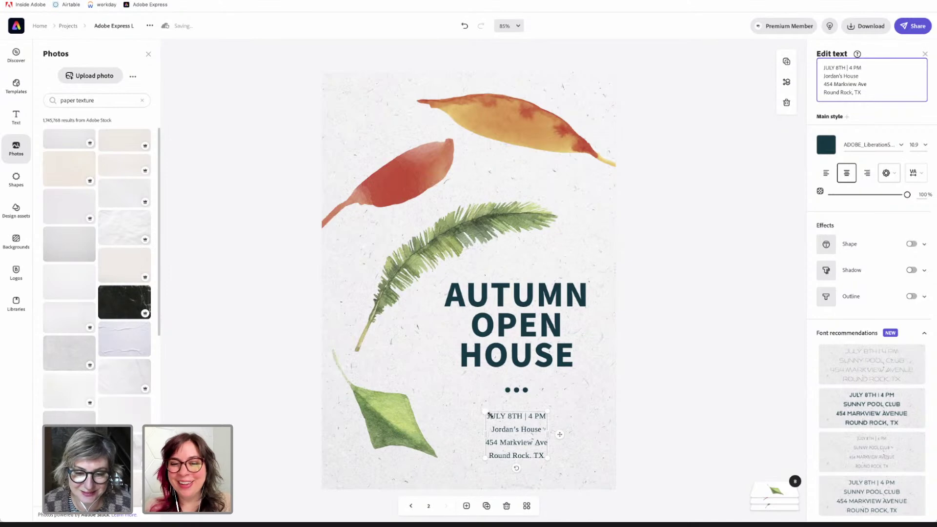
double_click(828, 68)
type("July")
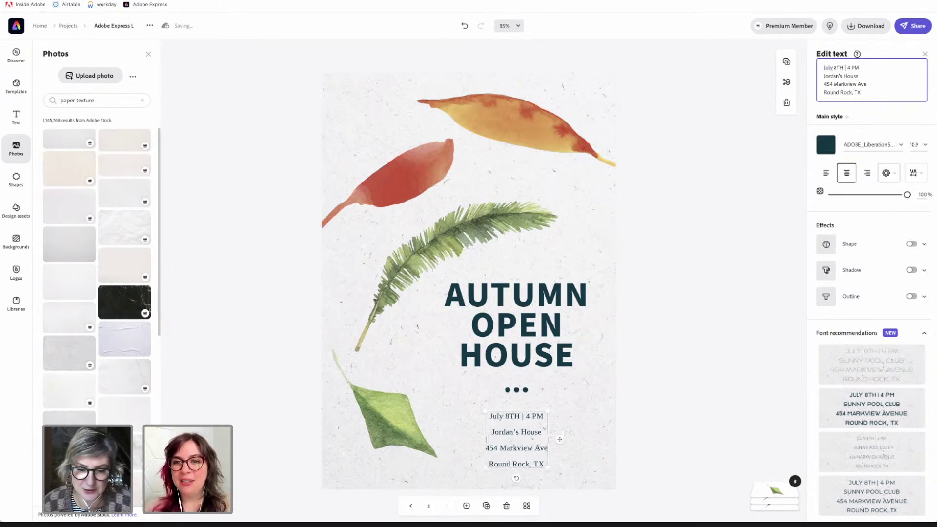
- Enlarge the event details text to size 12.6 and set its line spacing to 26
left_click_drag(484, 411, 475, 401)
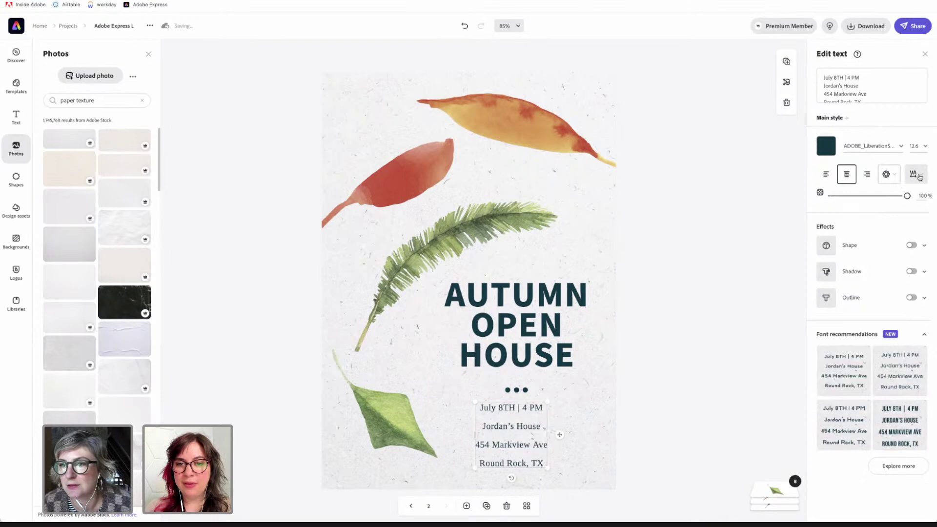
left_click(915, 175)
left_click_drag(895, 207, 845, 209)
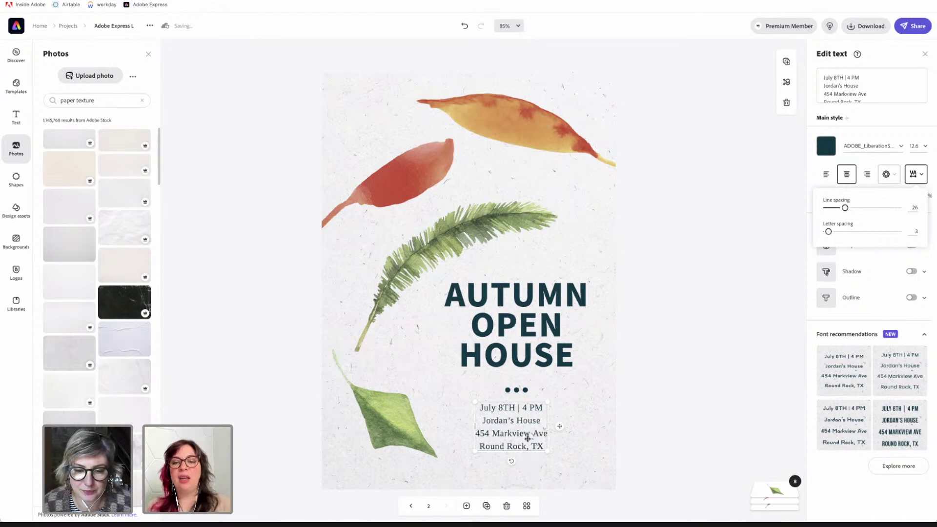
left_click(901, 148)
left_click(901, 147)
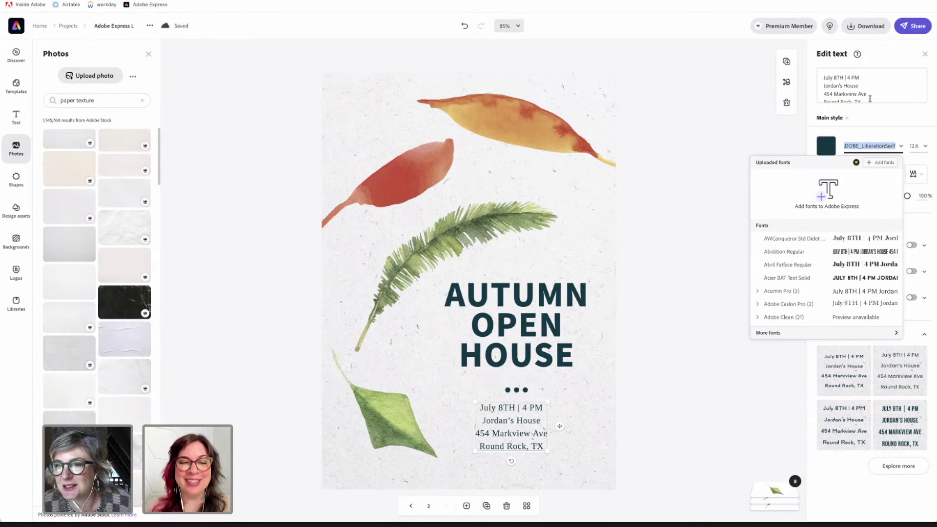
left_click(889, 124)
- Enlarge the event details text to size 13.6 and centre it beneath the three dots
left_click_drag(547, 450, 554, 455)
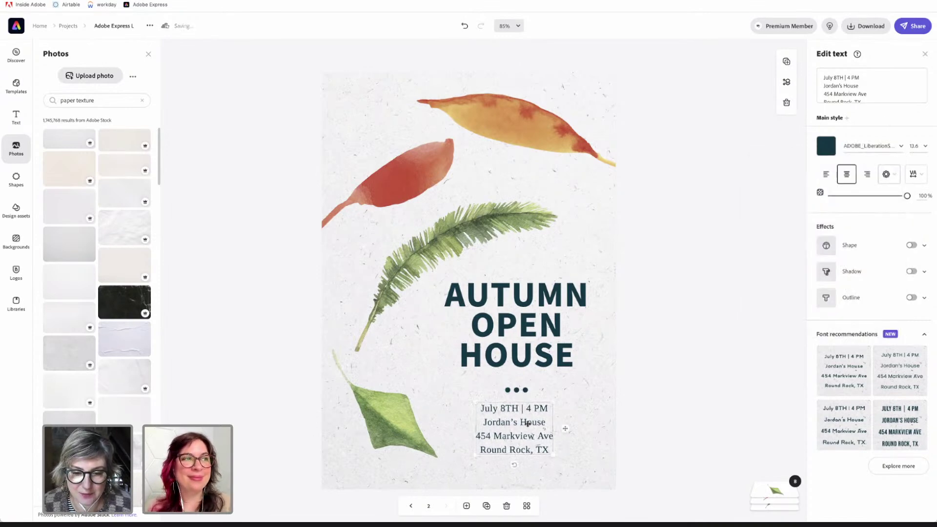
left_click_drag(527, 423, 531, 429)
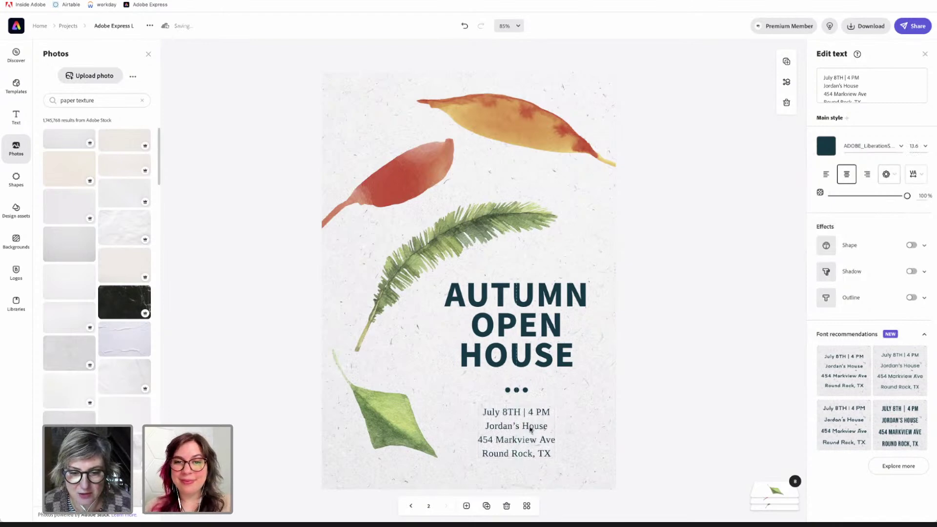
left_click(523, 390)
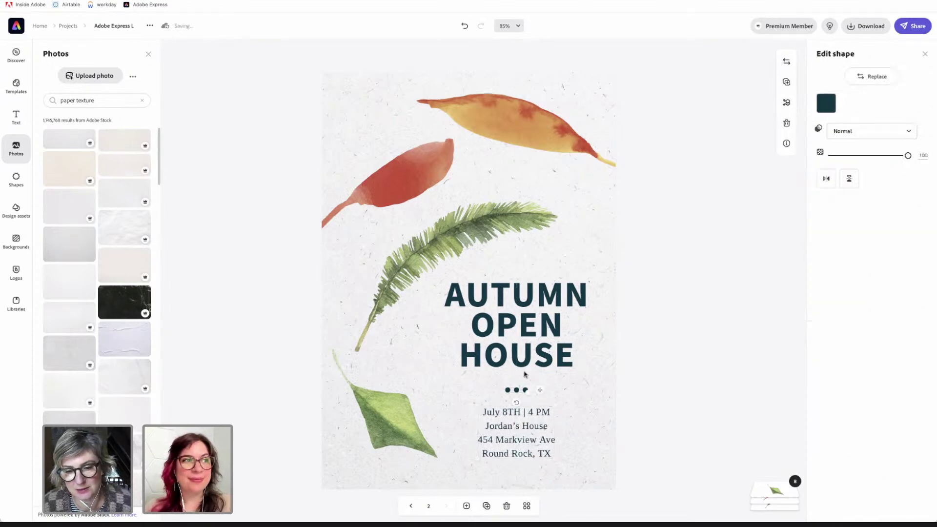
left_click(525, 370, "shift")
left_click(545, 420, "shift")
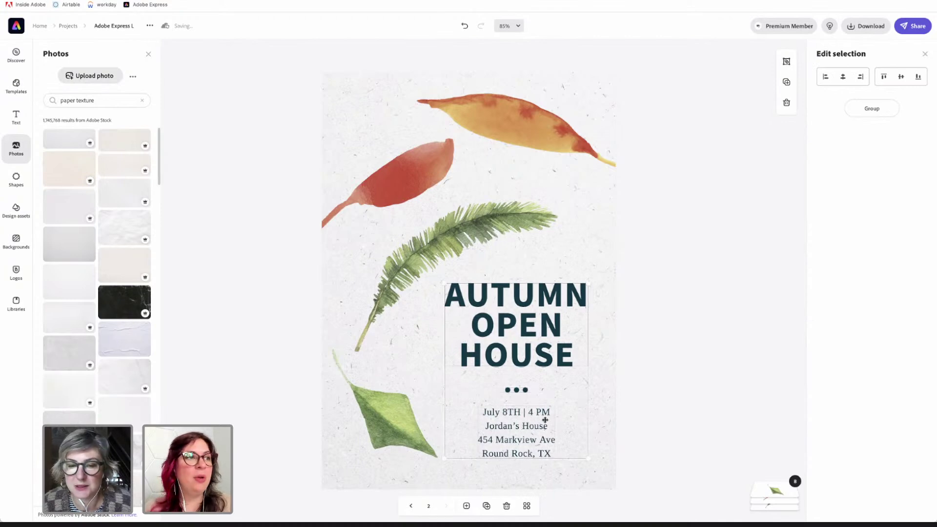
- Turn on enhancements for the paper background with contrast 30, saturation 35, brightness -16 and highlight 20
left_click(605, 388)
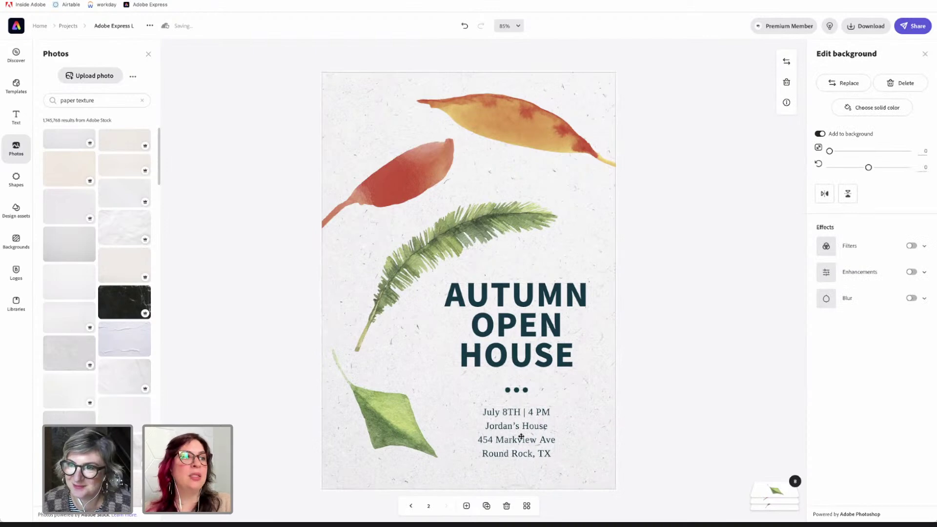
left_click(600, 76)
left_click(371, 77)
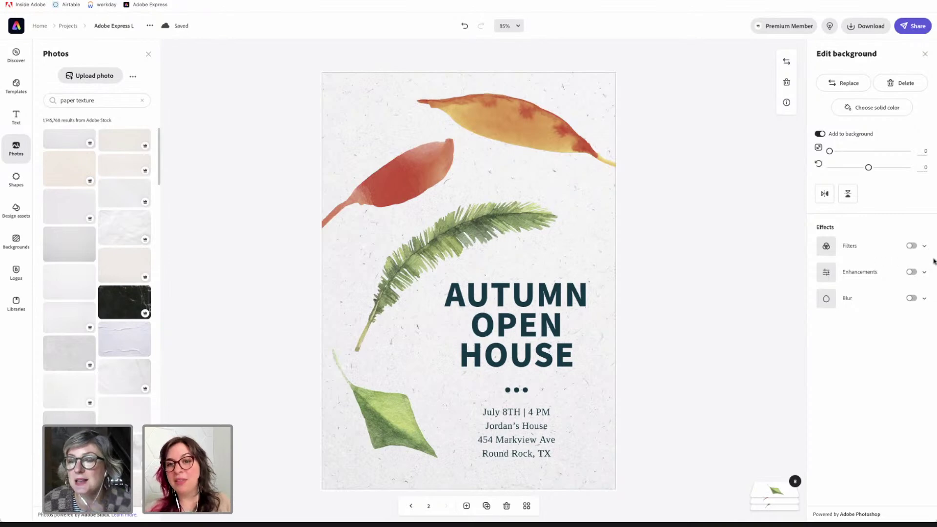
left_click(924, 274)
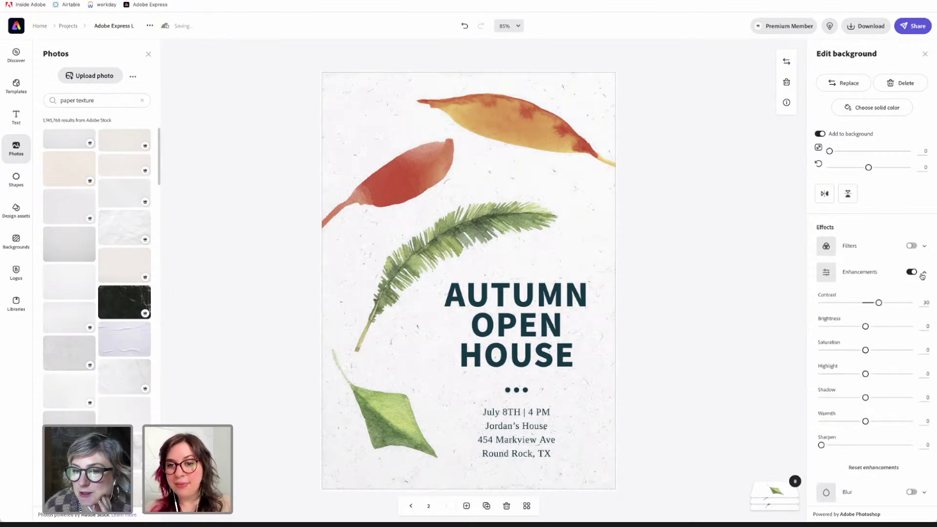
left_click_drag(866, 351, 881, 351)
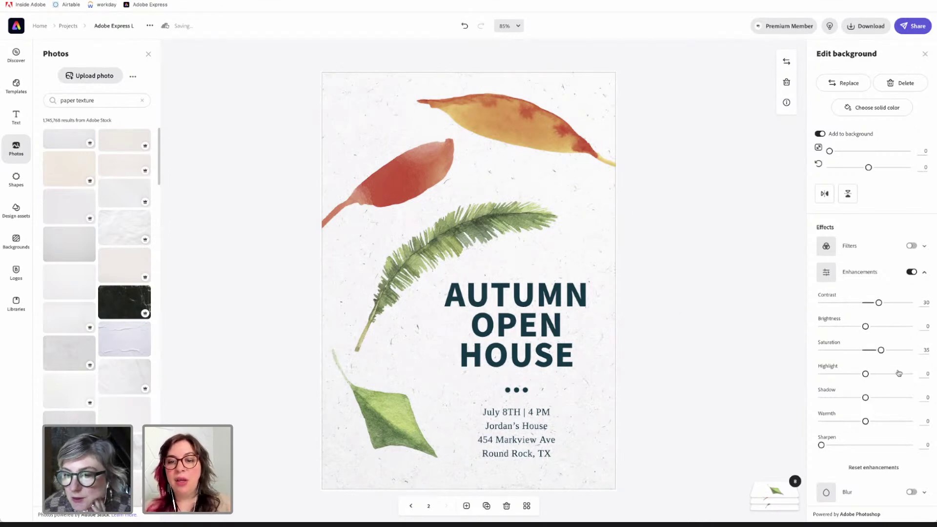
mouse_move(866, 326)
left_mouse_down()
mouse_move(881, 328)
mouse_move(859, 327)
left_mouse_up()
left_click_drag(865, 374, 875, 375)
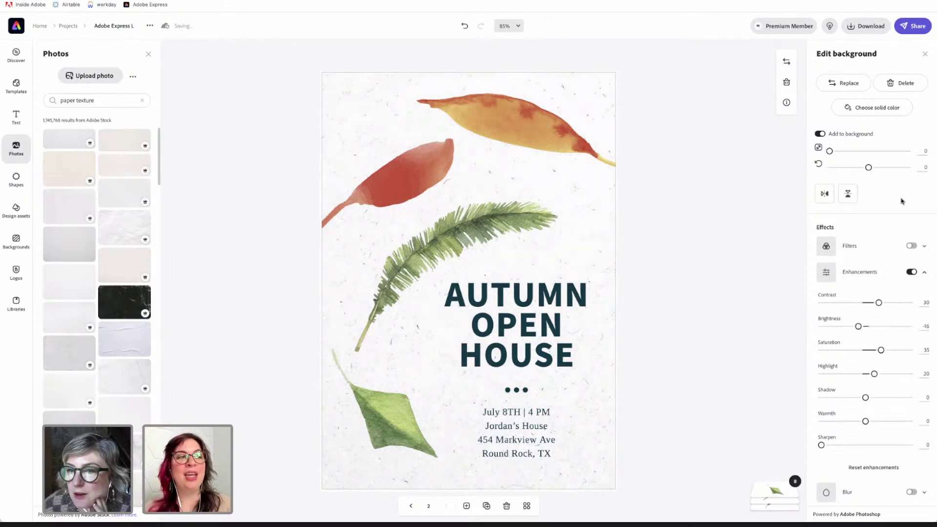
scroll(897, 416, "down", 1)
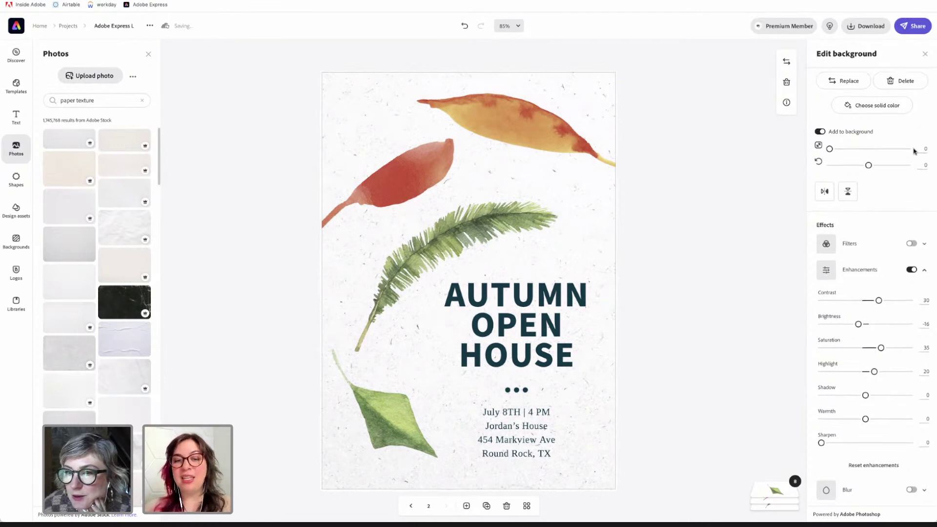
left_click(925, 55)
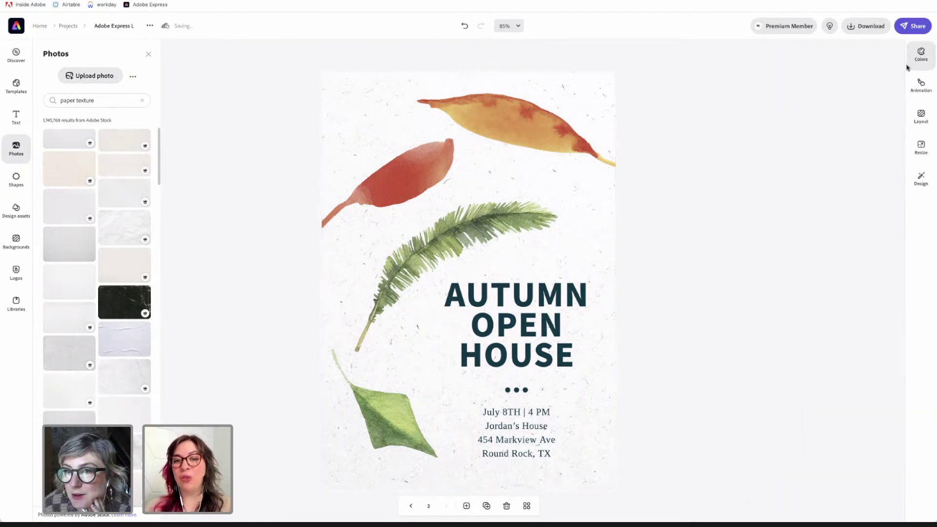
- Turn on filters for the paper background, try the Matte filter and switch to Lighten
left_click(590, 225)
left_click(926, 250)
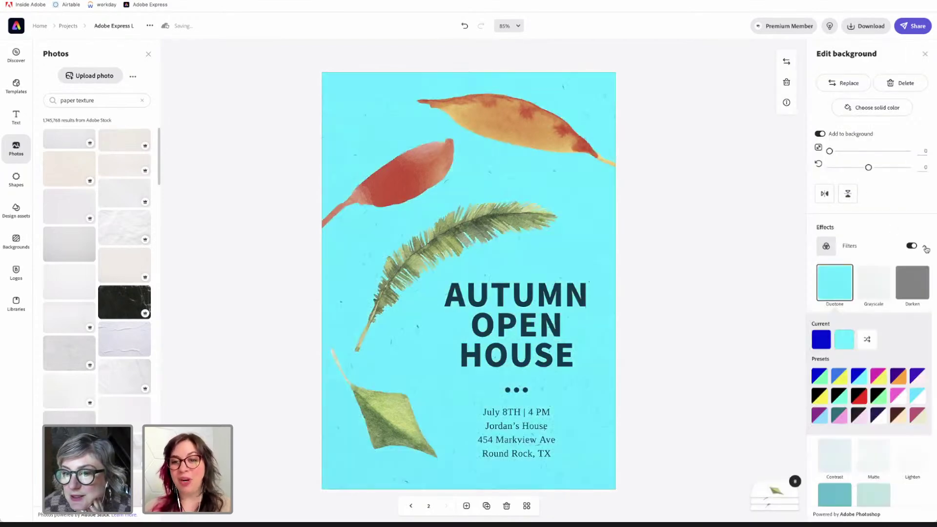
scroll(878, 413, "down", 2)
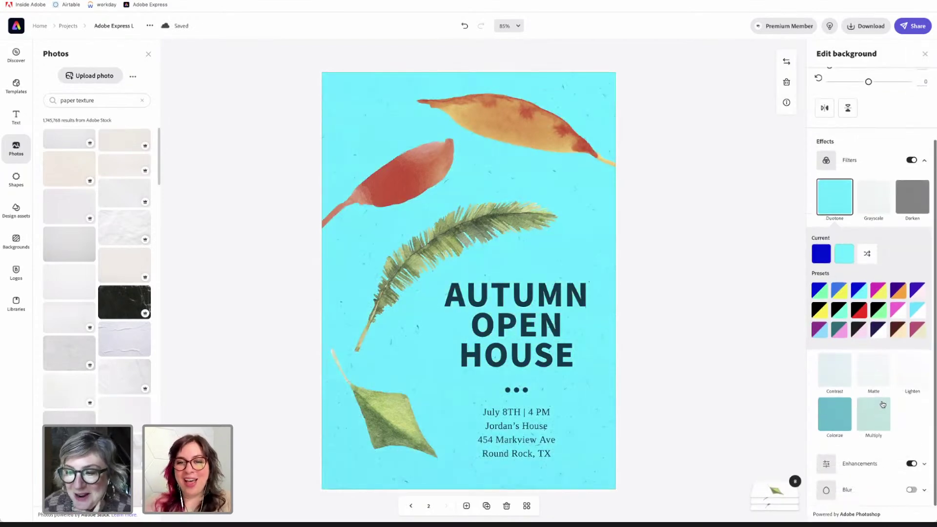
left_click(867, 372)
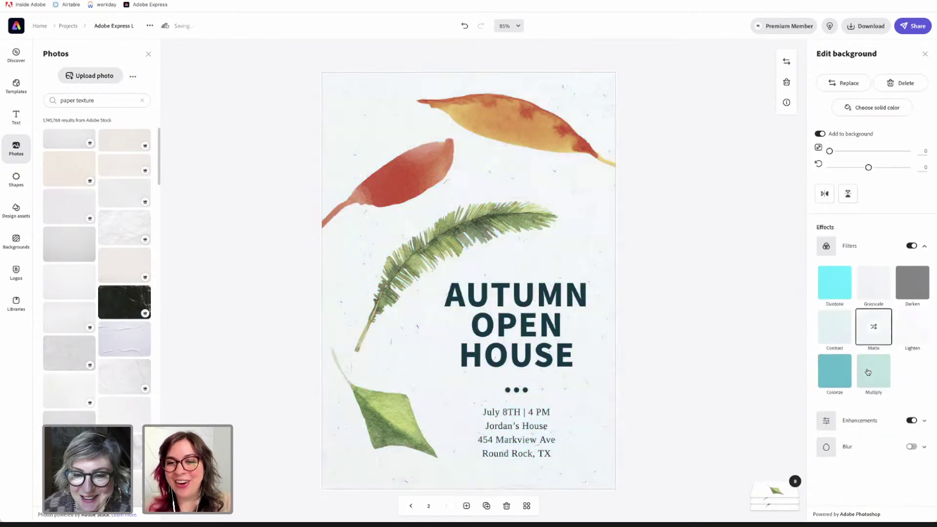
left_click(912, 332)
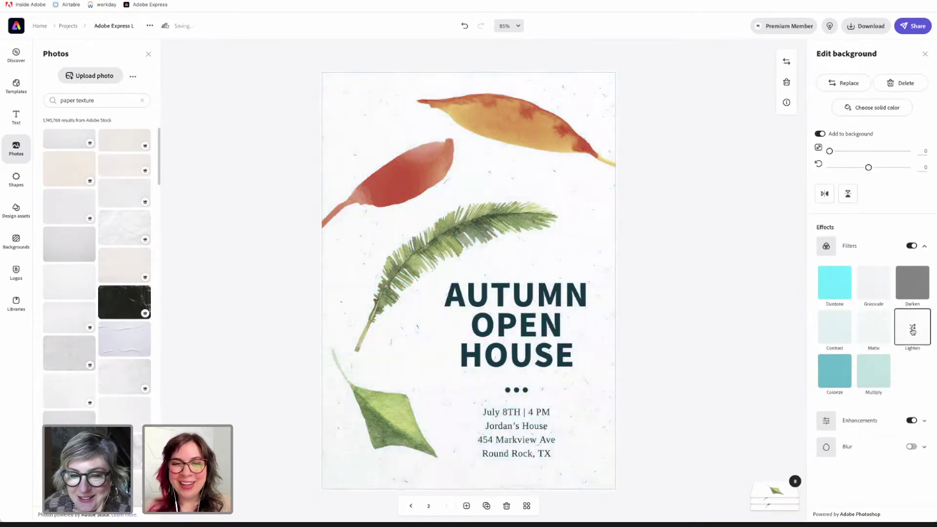
- Try the Grayscale and Matte filters on the paper background and return to the Lighten filter
left_click(871, 278)
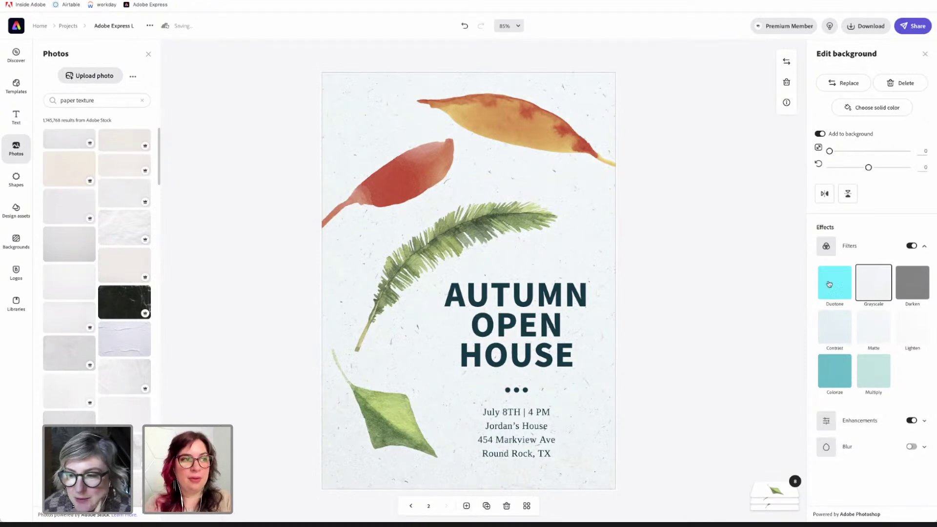
left_click(878, 332)
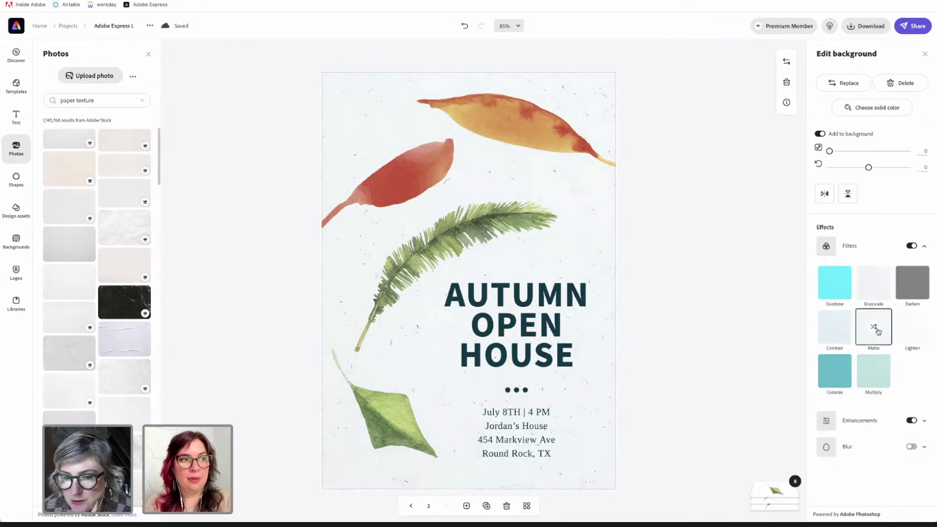
left_click(914, 331)
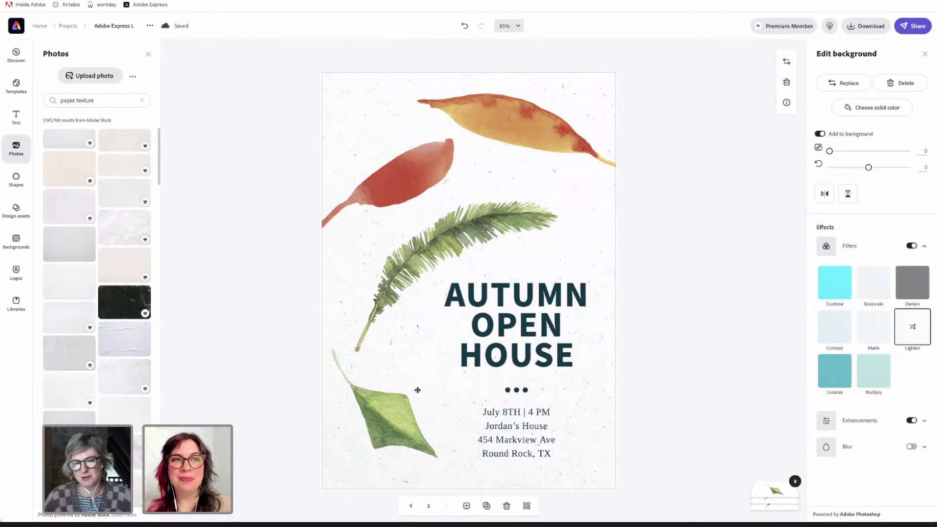
- Nudge the orange leaf slightly up and to the left on the autumn flyer
left_click(515, 131)
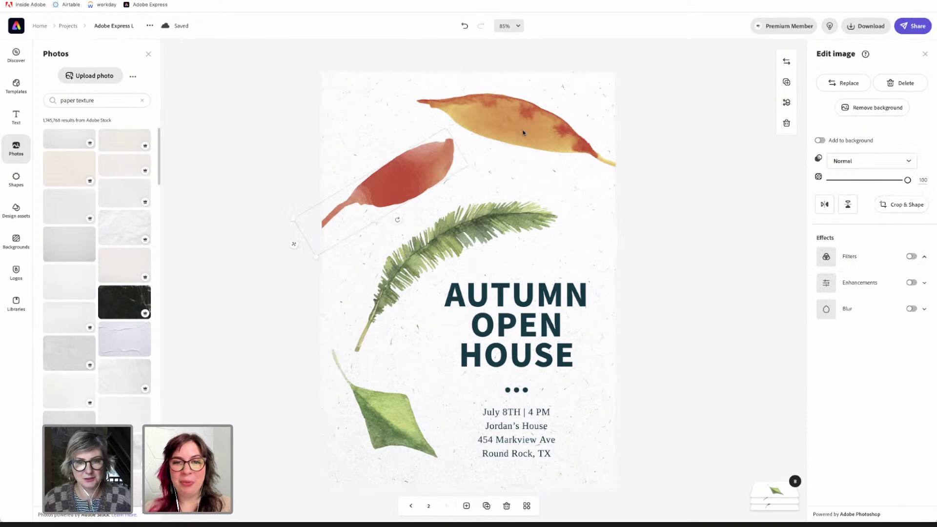
left_click_drag(515, 131, 509, 124)
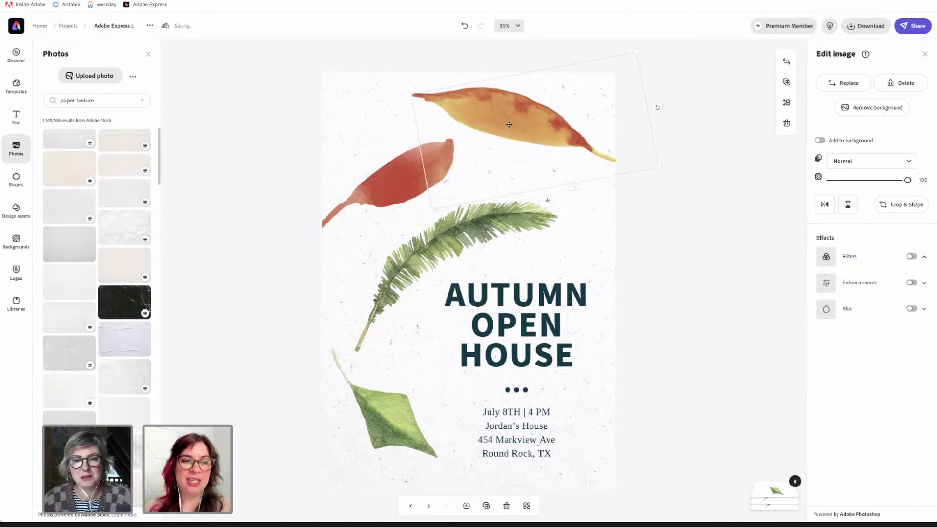
left_click(666, 226)
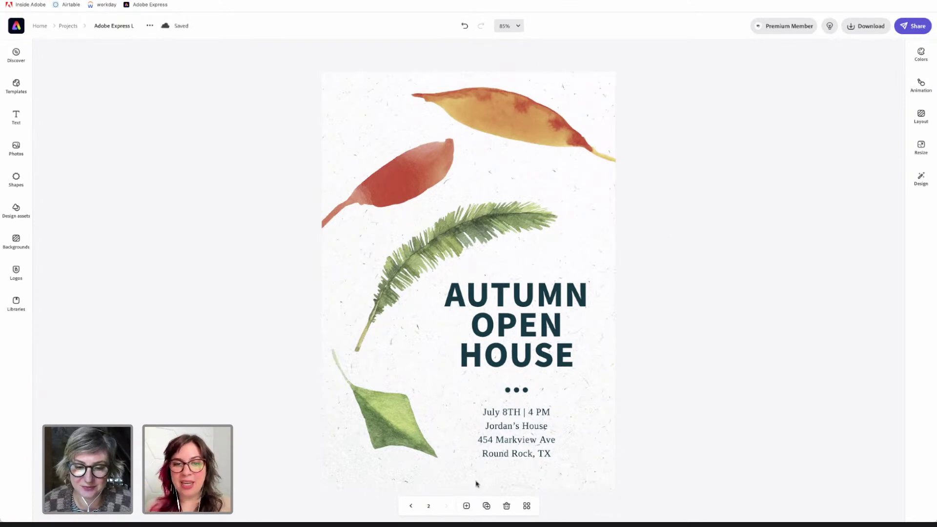
- View both flyer pages side by side, return to the autumn page and nudge its red leaf slightly upward
left_click(526, 507)
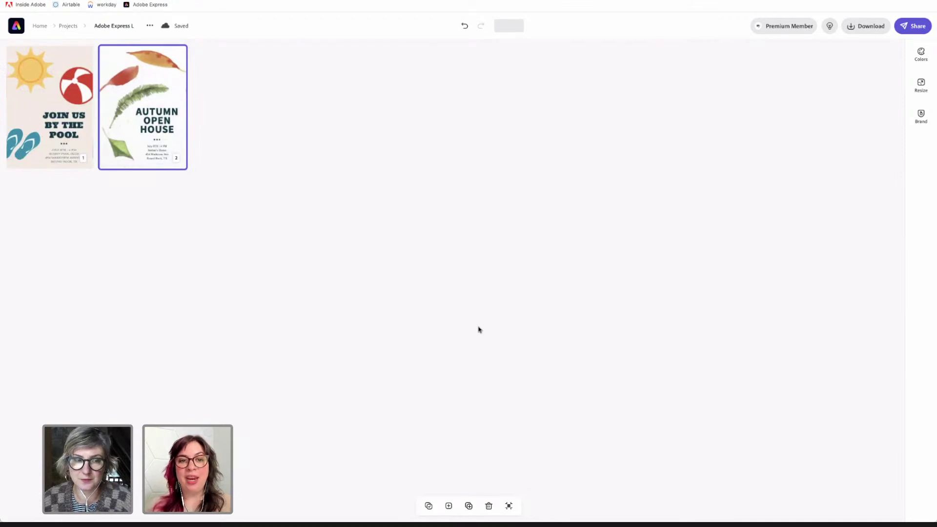
left_click(507, 507)
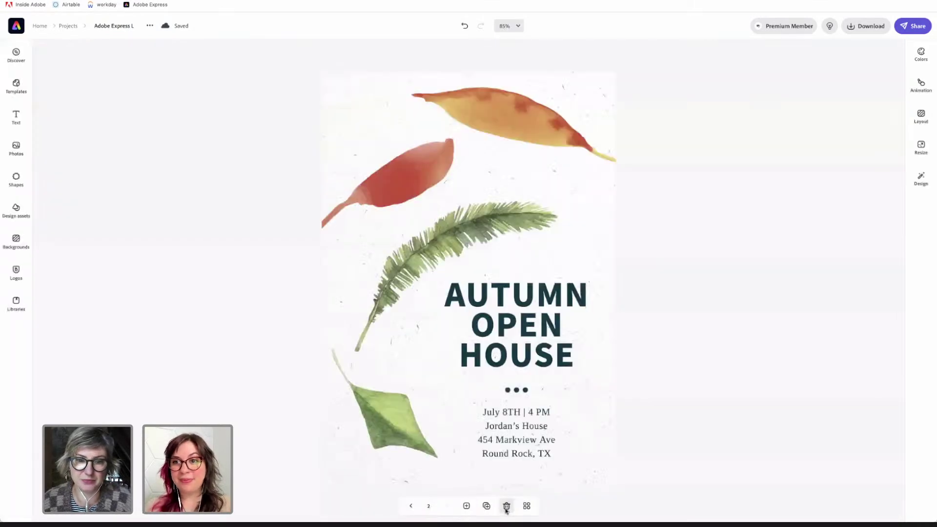
left_click(383, 194)
mouse_move(383, 195)
left_mouse_down()
mouse_move(403, 193)
mouse_move(385, 191)
left_mouse_up()
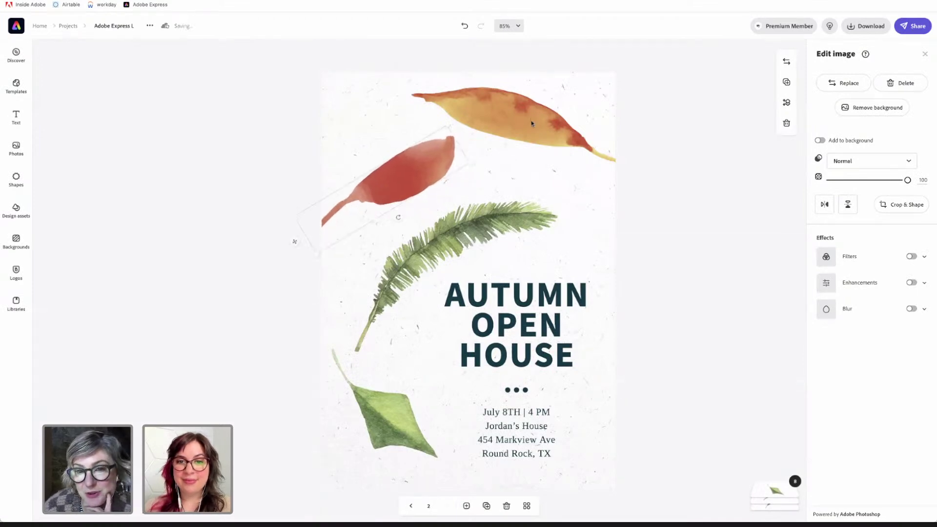
left_click(680, 172)
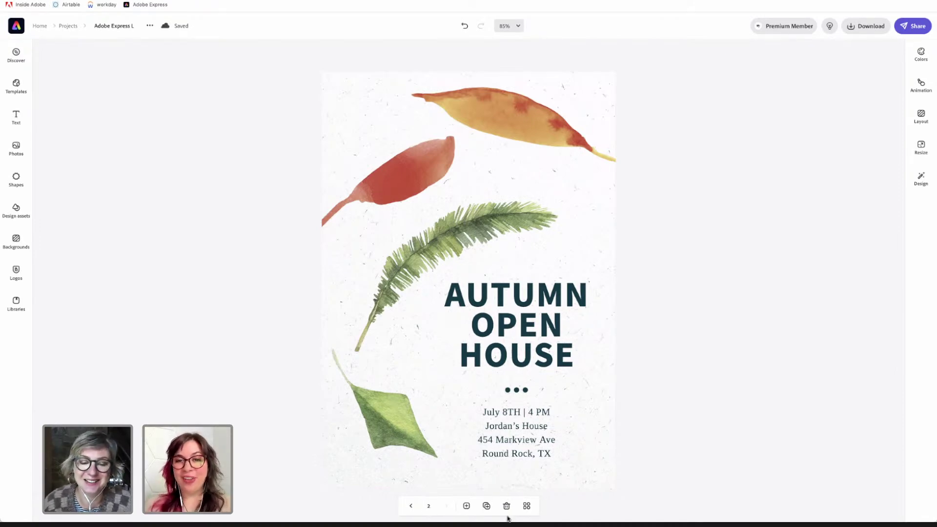
- Duplicate the autumn open house page and delete the red leaf from the copy
left_click(485, 507)
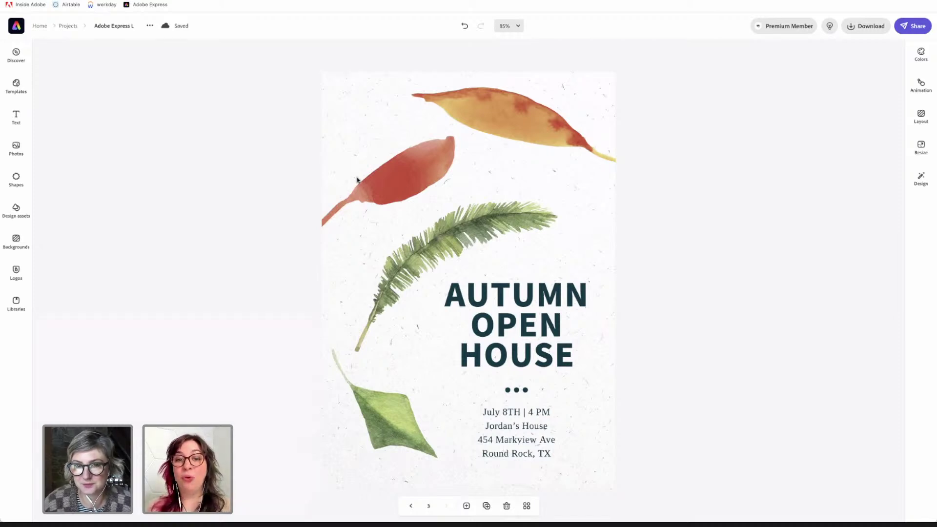
left_click(422, 183)
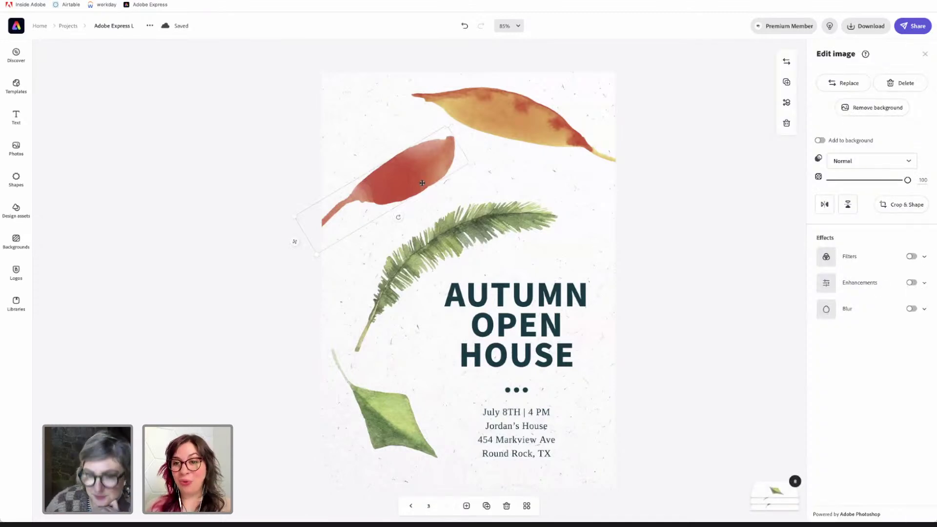
key("Delete")
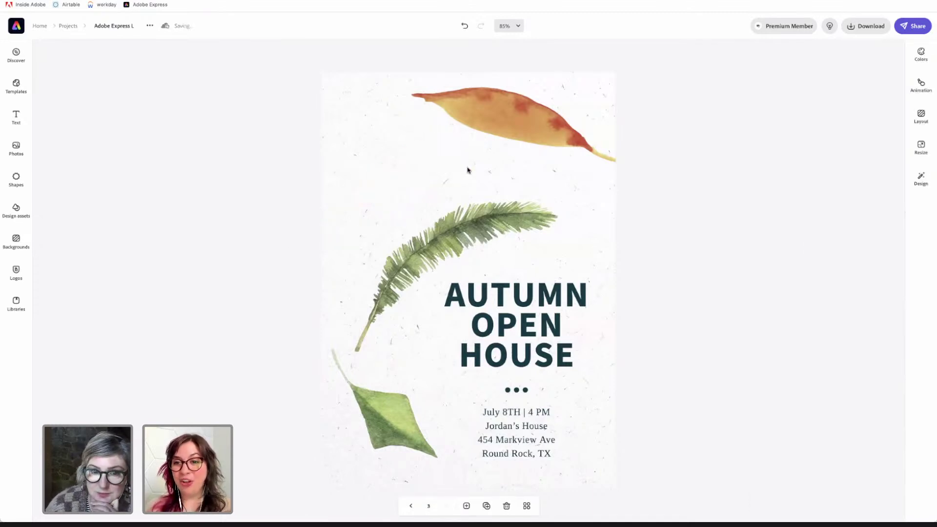
- Move the orange leaf left and slightly down so its stem fits on the page, and shift the fern leaf slightly upward
left_click_drag(492, 116, 439, 127)
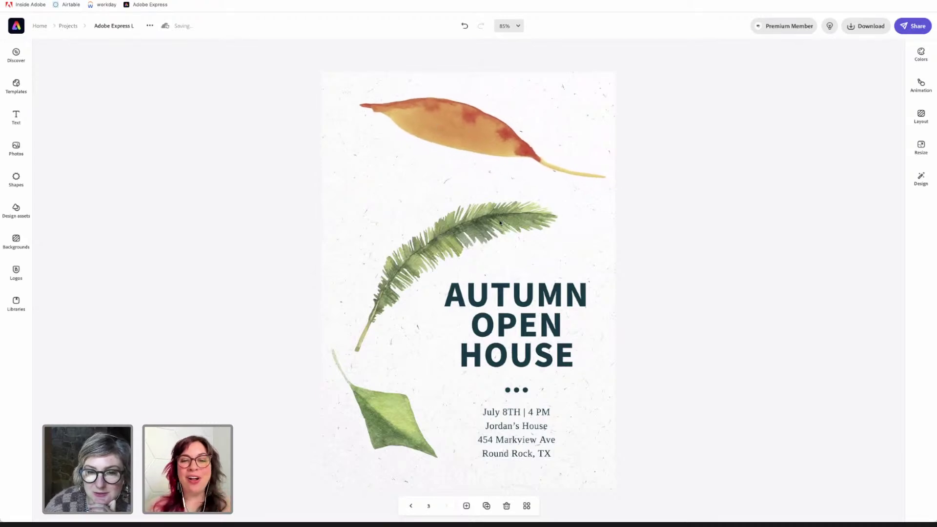
left_click(564, 226)
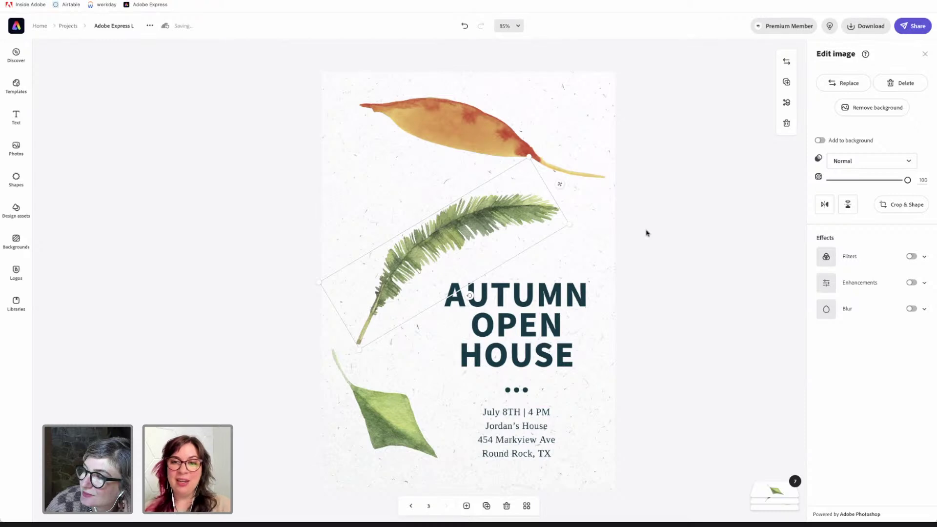
left_click(610, 233)
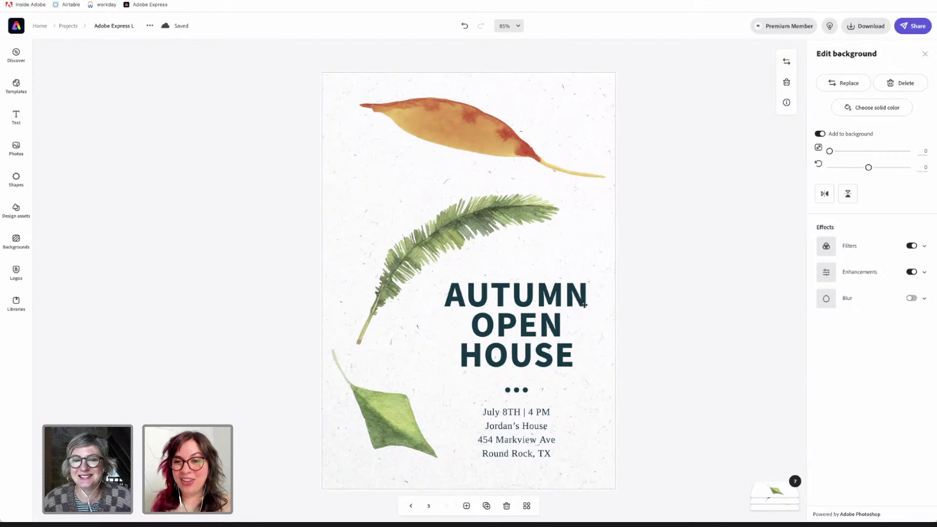
- Replace the flyer heading with HOLIDAY COOKIE EXCHANGE, one word per line
left_click(535, 296)
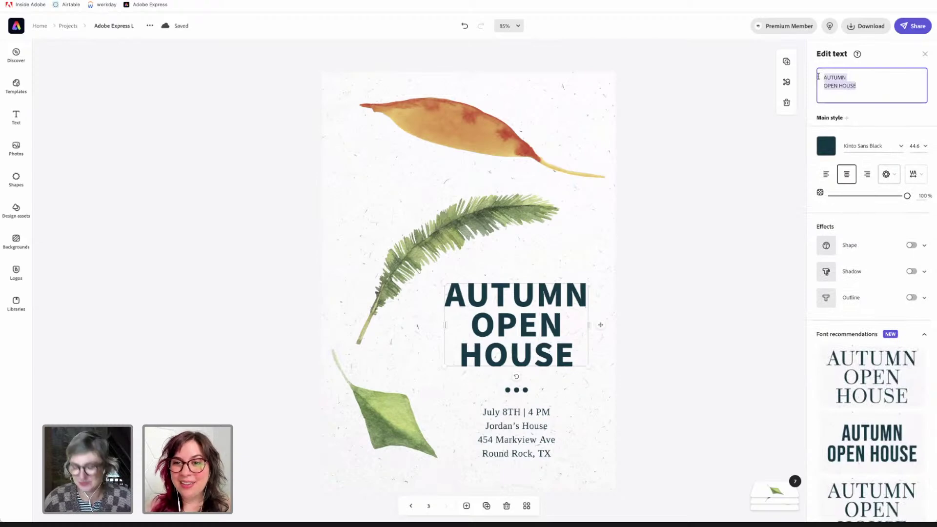
type("Cookie")
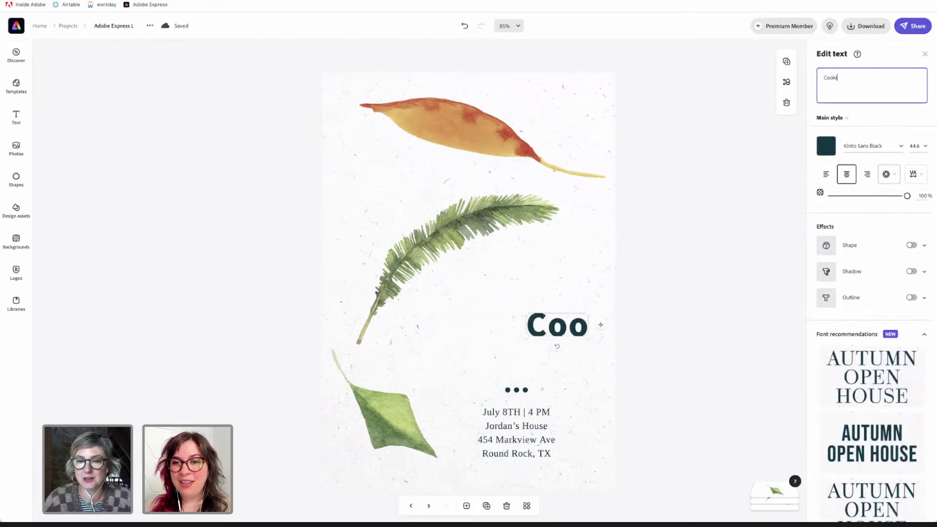
key("BackSpace")
key("BackSpace")
key("BackSpace")
key("BackSpace")
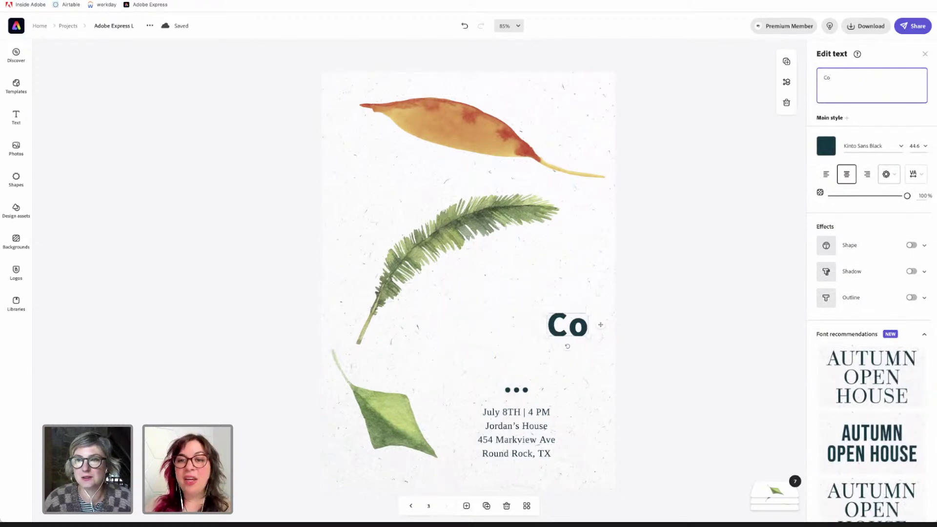
key("BackSpace")
key("BackSpace")
type("HO")
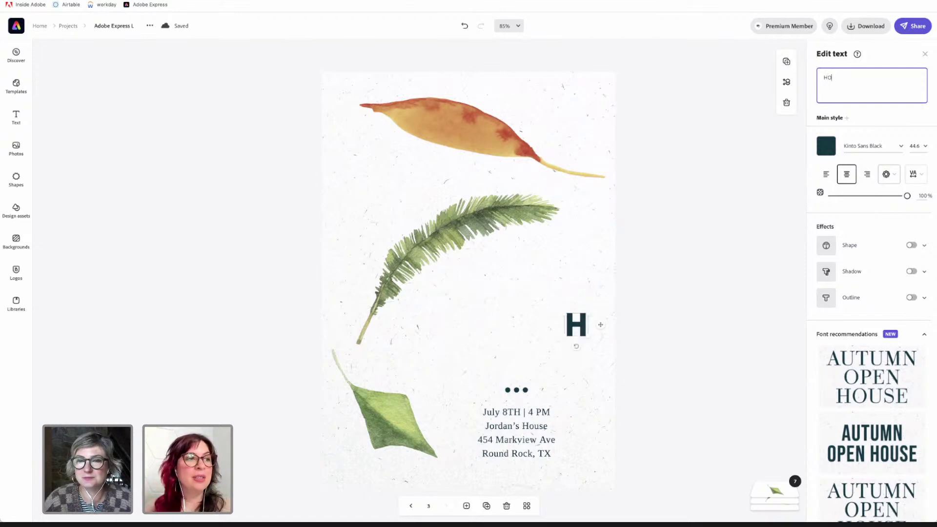
type("LIDAY ")
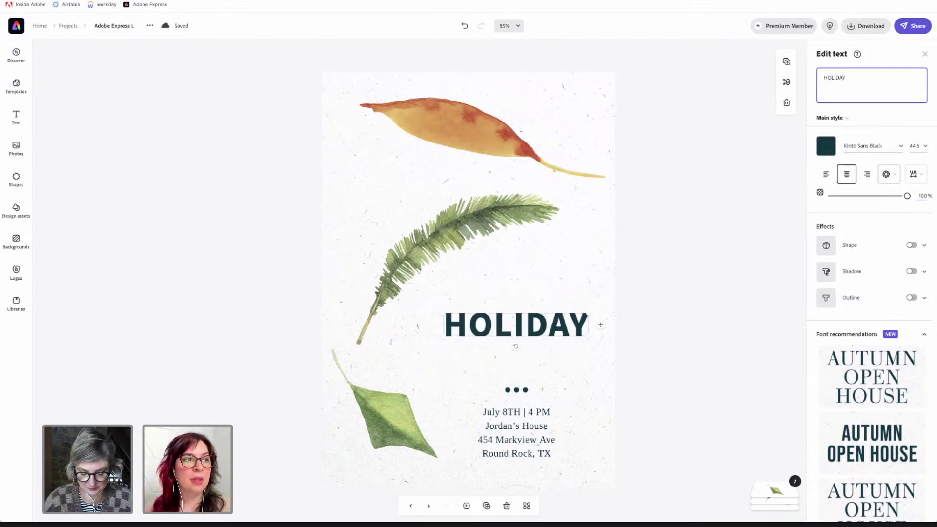
type("COOK")
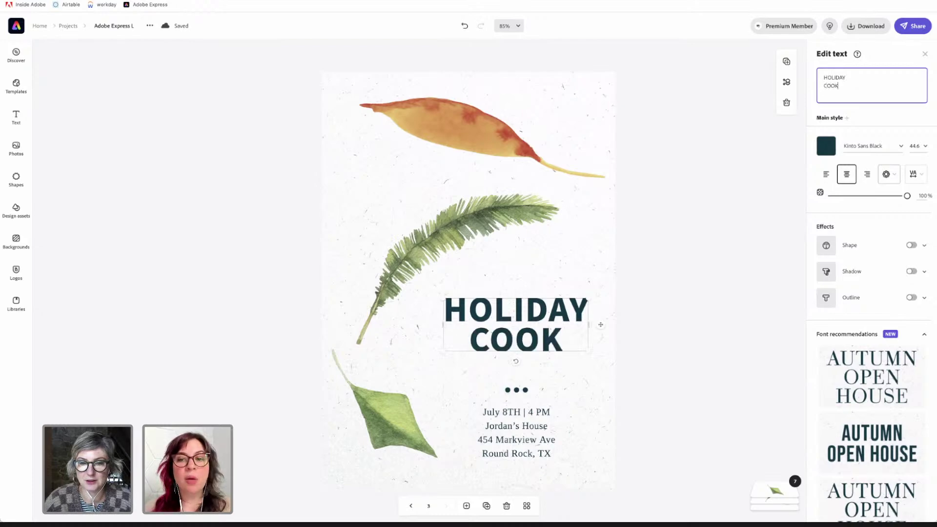
type("IE")
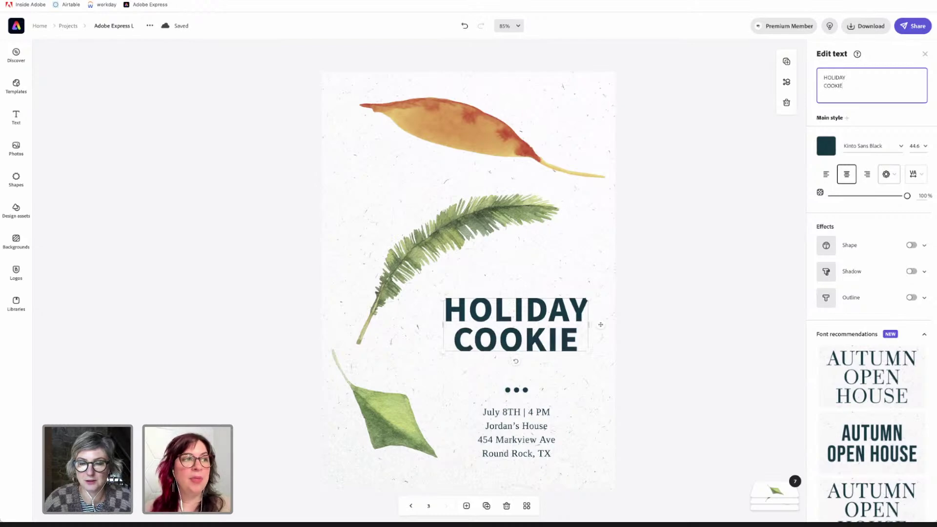
key("Return")
type("EXCHANG")
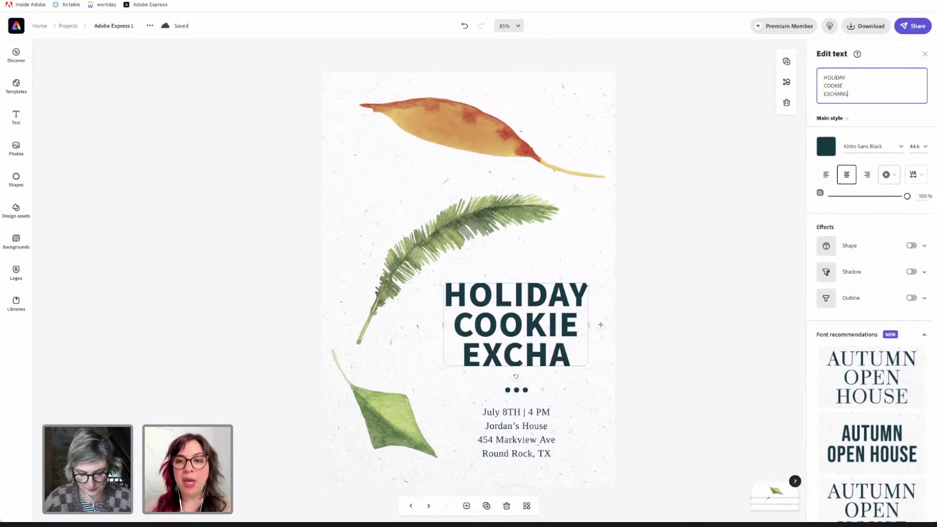
type("E")
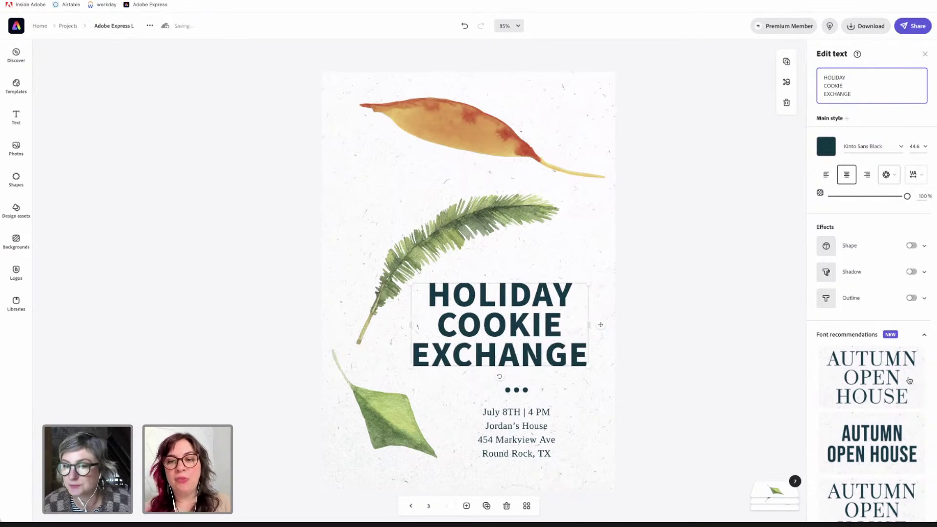
scroll(917, 322, "down", 3)
scroll(916, 322, "down", 3)
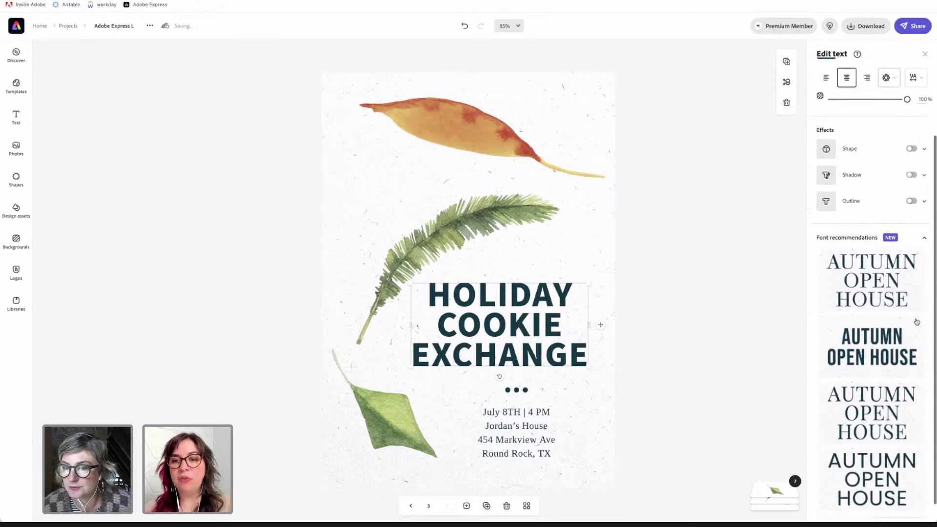
scroll(916, 322, "up", 5)
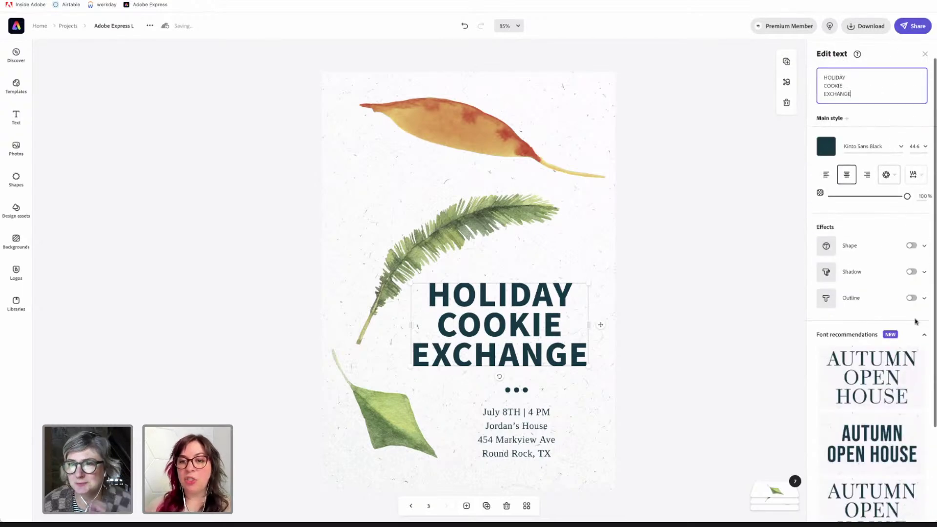
left_click(925, 55)
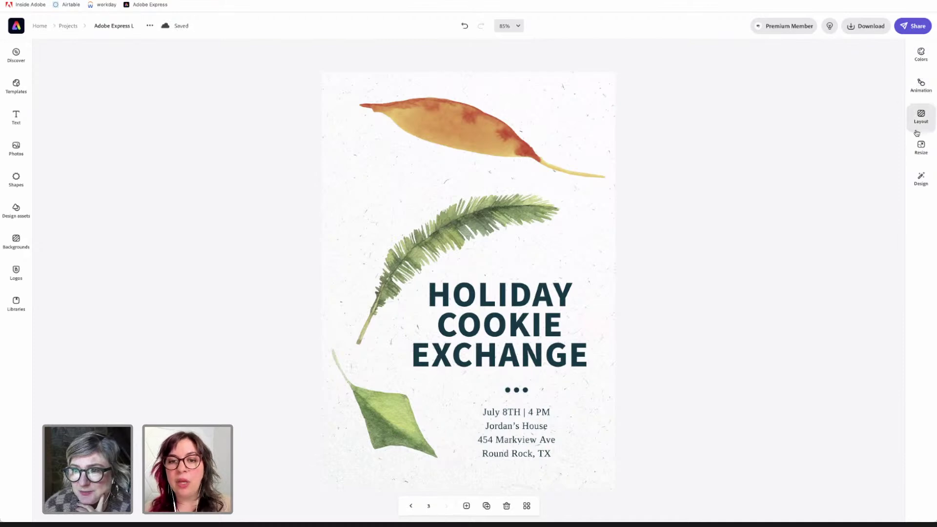
left_click(527, 343)
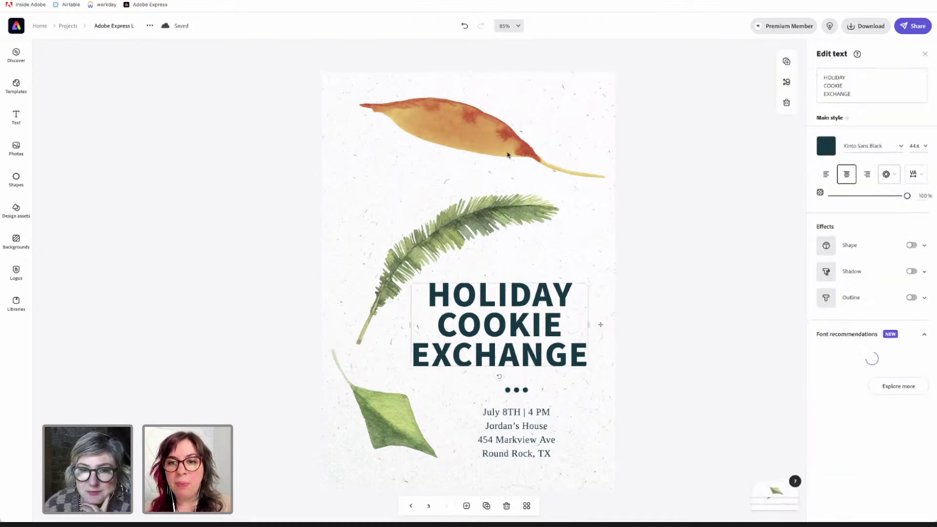
left_click(508, 153)
- Detach the paper texture from the background of the holiday page and select it as a separate image
left_click(614, 81)
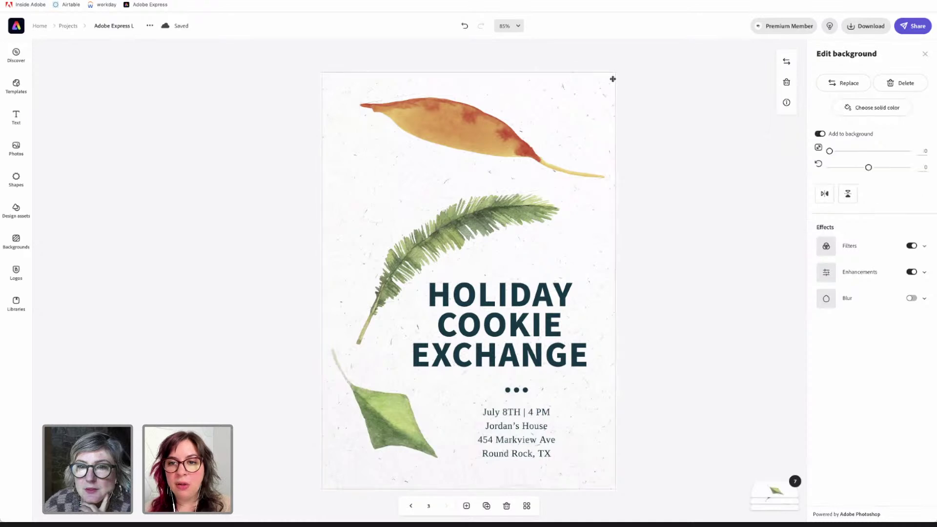
left_click(924, 247)
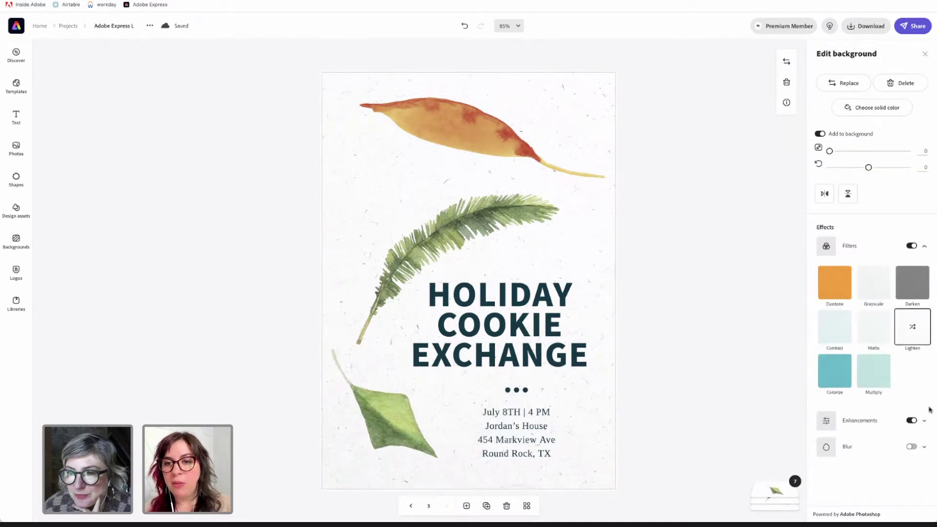
left_click(817, 135)
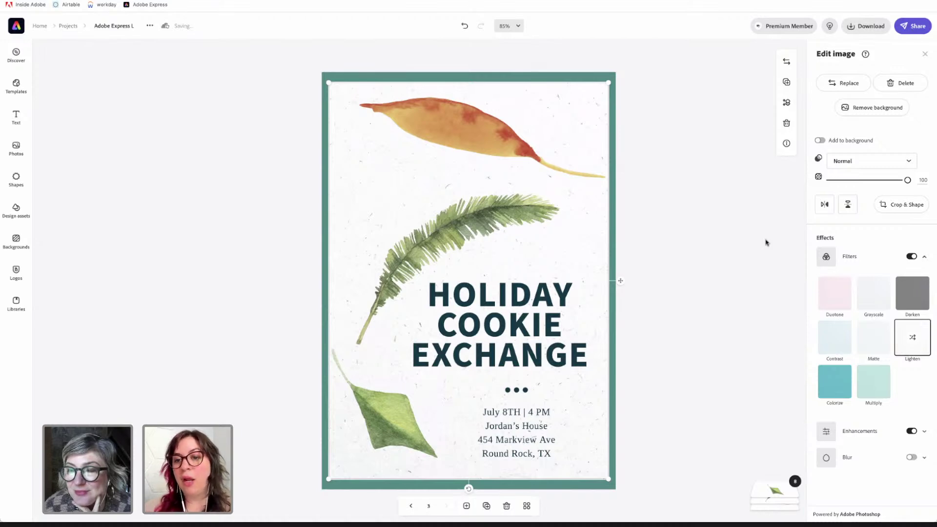
left_click(611, 76)
left_click(605, 93)
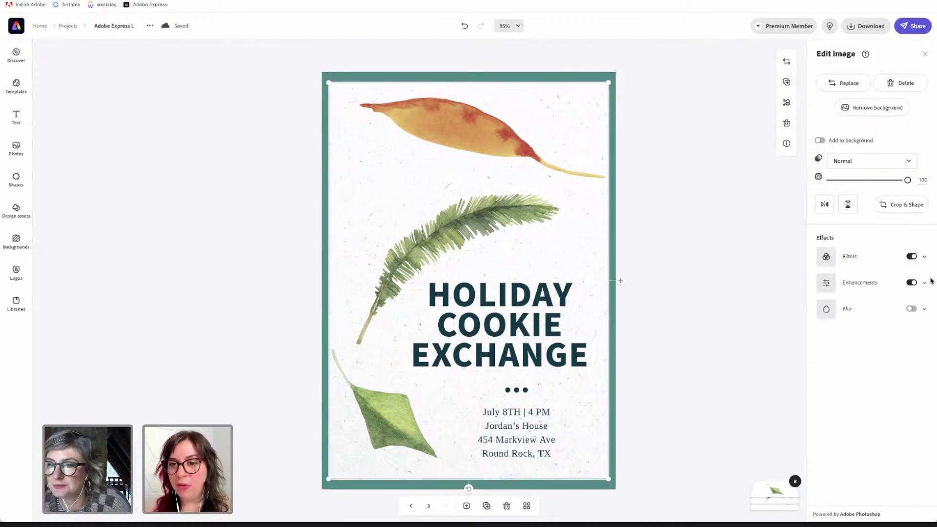
- Try the Multiply blend mode on the paper texture image and switch it to Screen
left_click(908, 161)
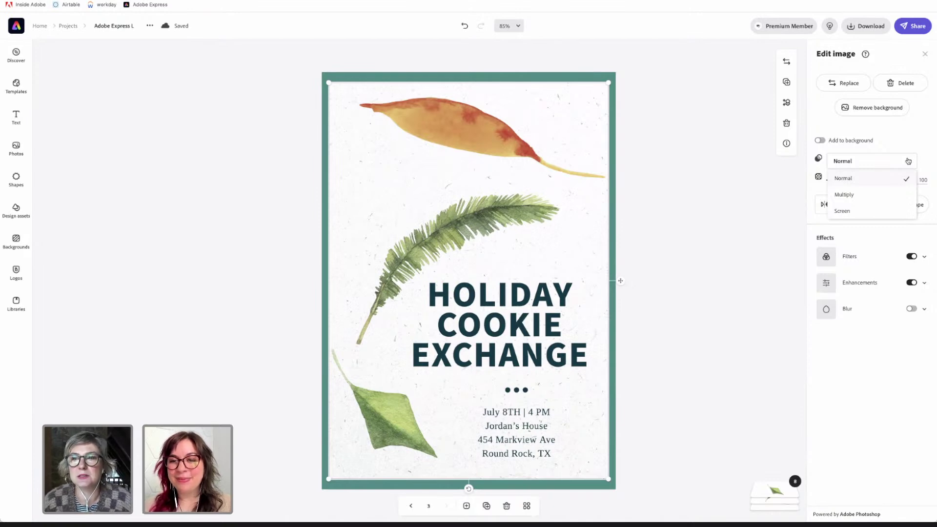
left_click(894, 195)
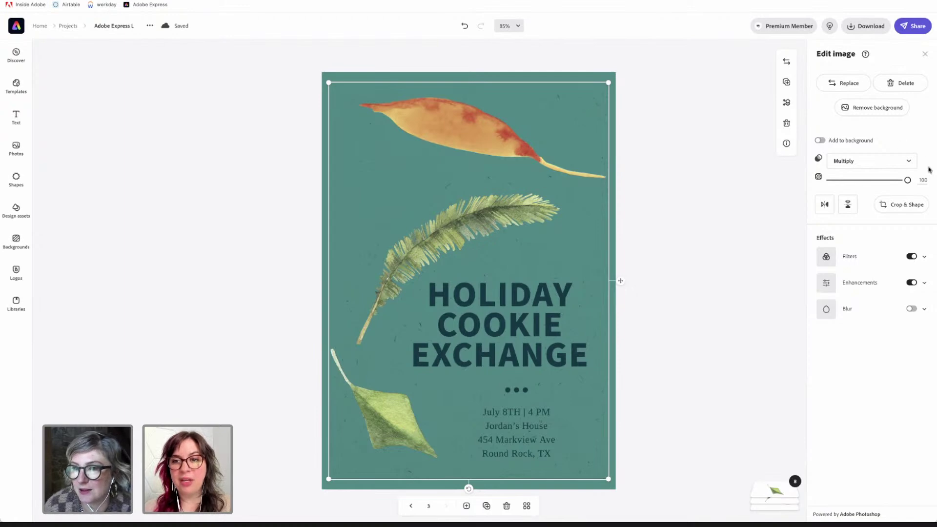
left_click(912, 161)
left_click(860, 212)
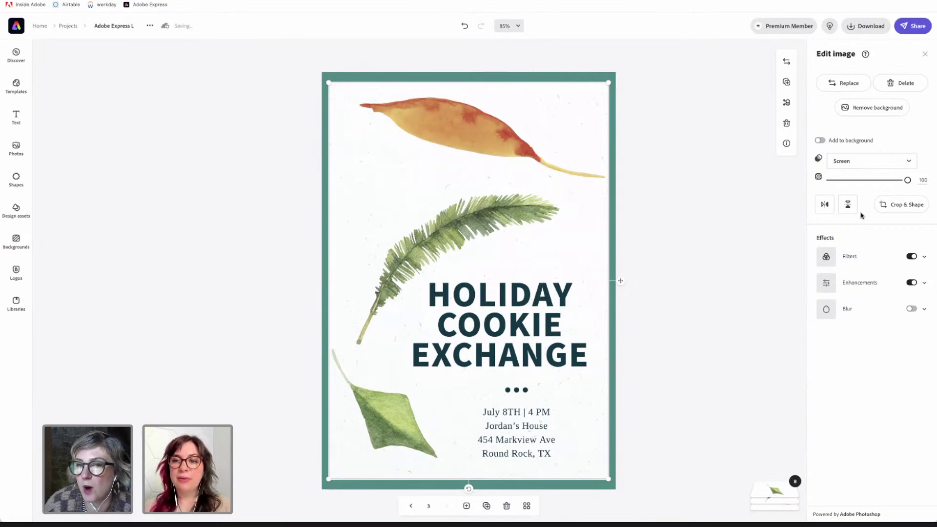
- Apply the Duotone filter to the paper texture image
left_click(924, 258)
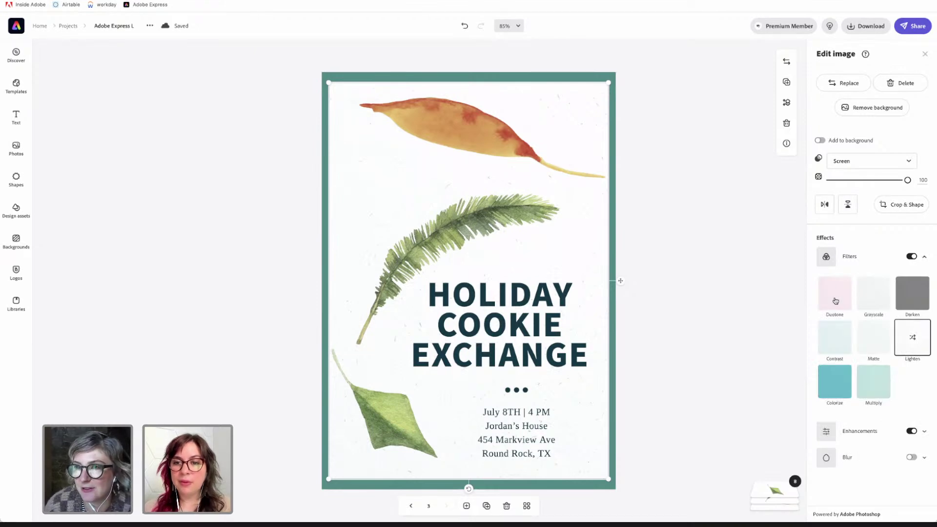
left_click(835, 301)
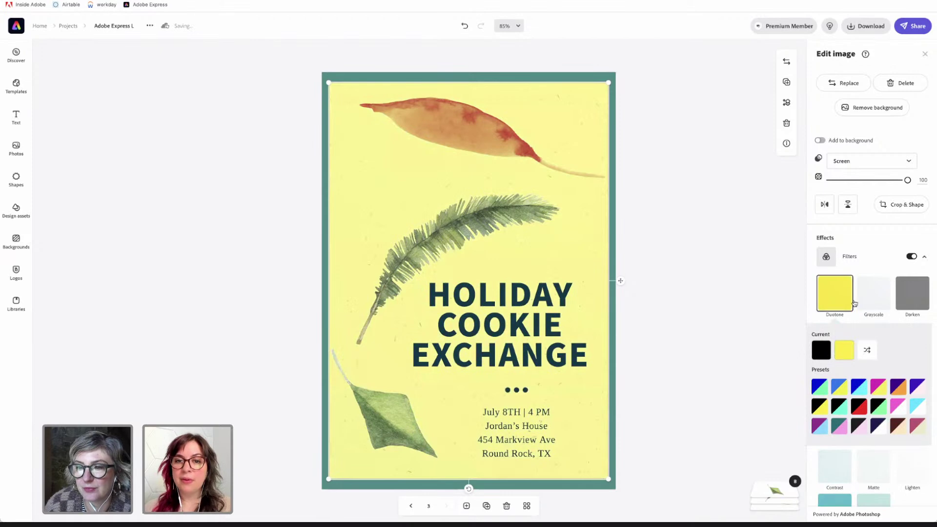
- Try the Grayscale filter on the inset texture image, and apply the Darken filter
left_click(873, 294)
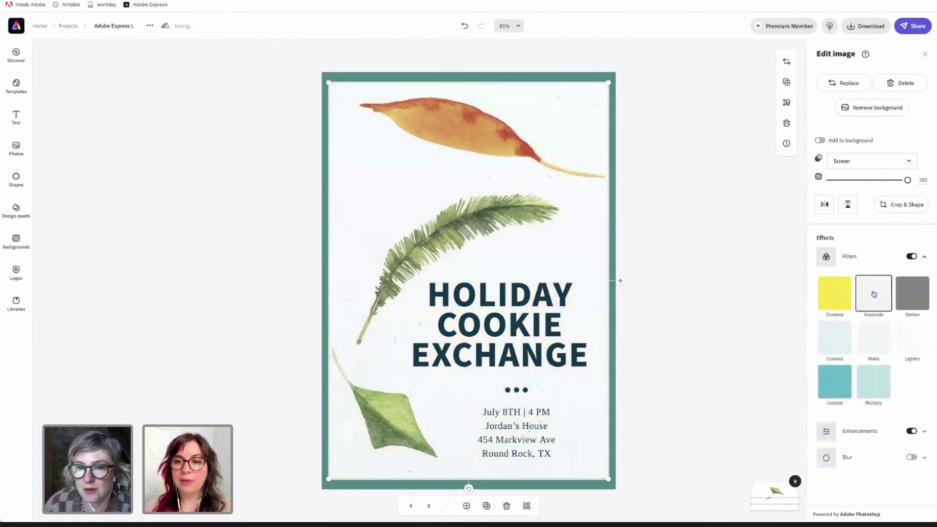
left_click(920, 296)
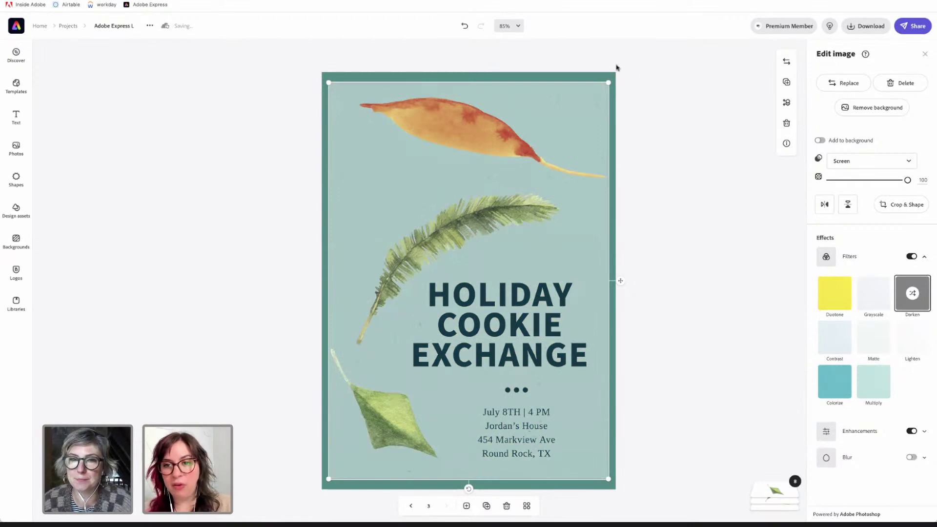
- Change the page's background color to the blue in the current palette, after trying the orange
left_click(598, 77)
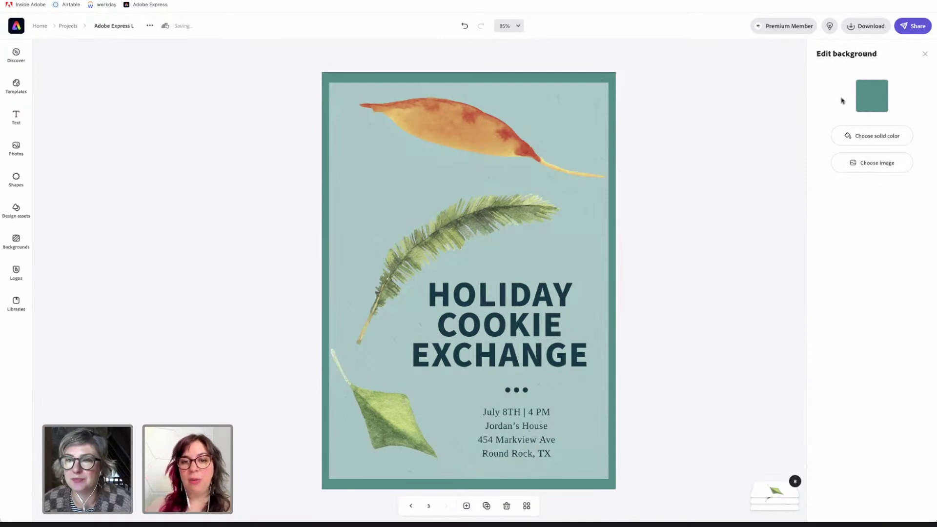
left_click(860, 141)
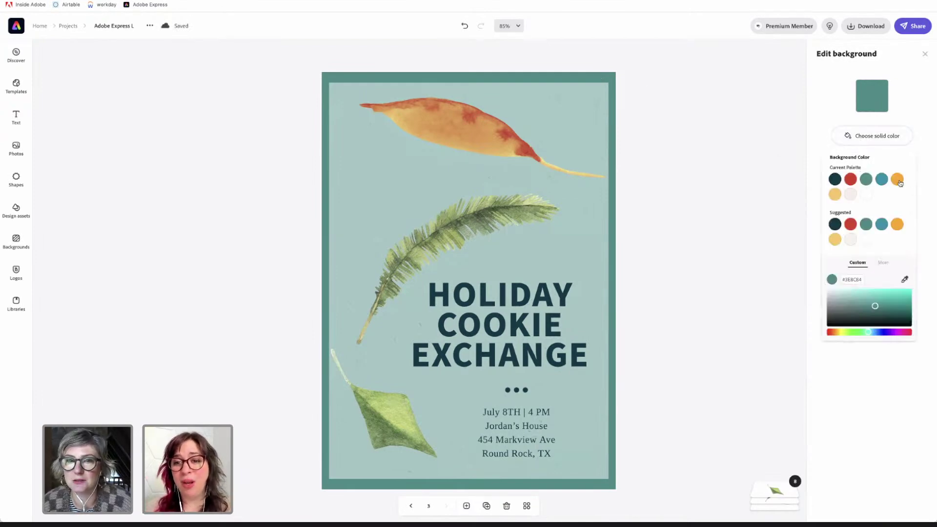
left_click(898, 180)
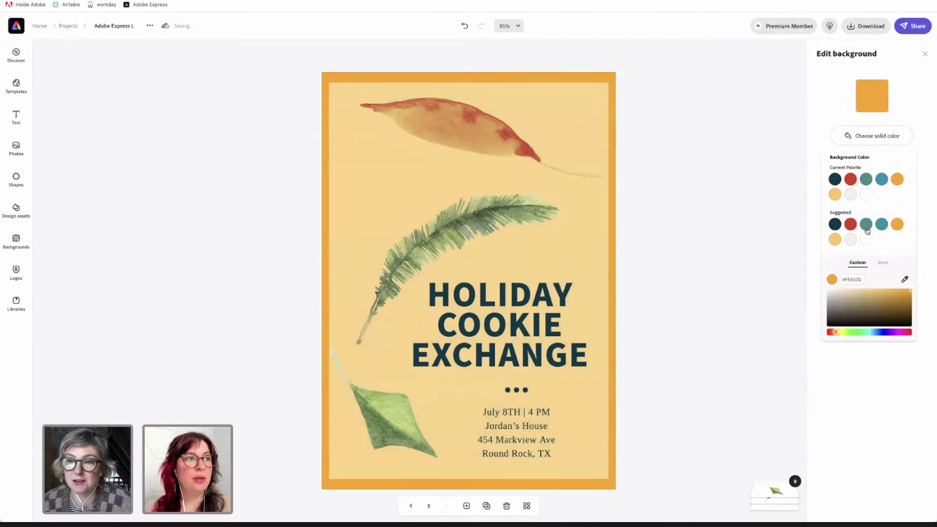
left_click(883, 184)
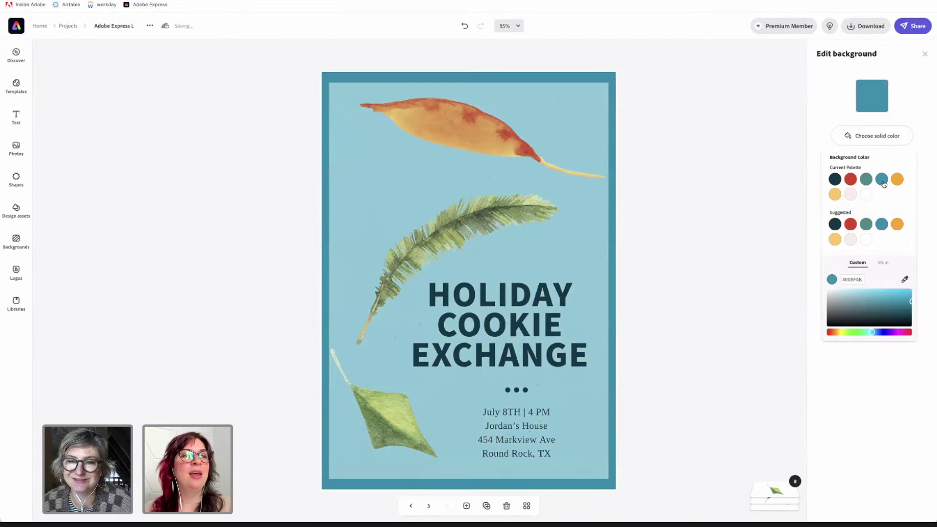
left_click(923, 55)
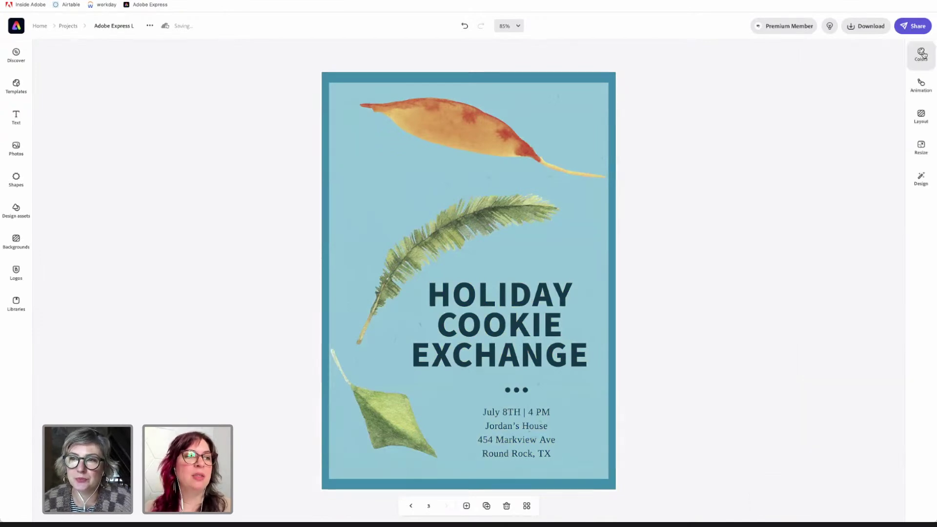
left_click(577, 116)
left_click(675, 115)
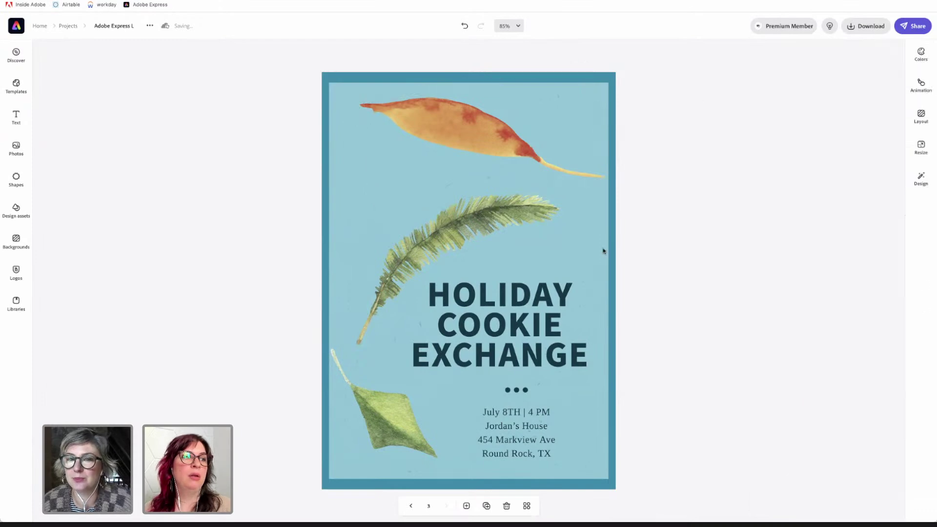
- Delete the inset texture image and the three leaf illustrations from the poster
left_click(600, 246)
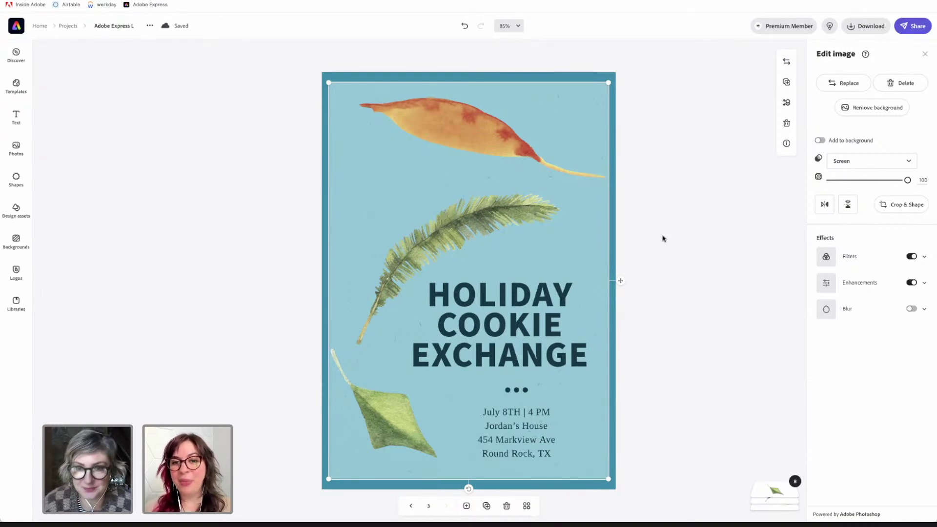
key("Delete")
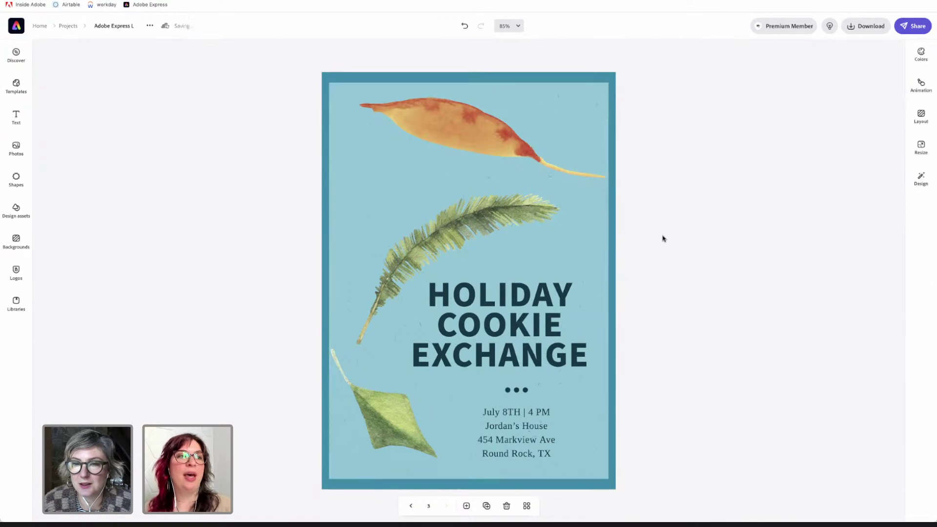
left_click(489, 150)
left_click(425, 264, "shift")
left_click(395, 432, "shift")
key("Delete")
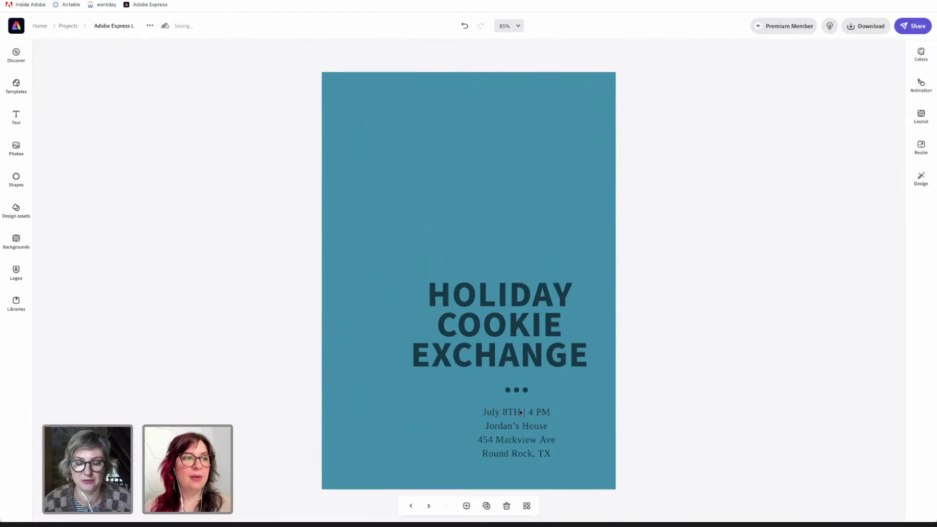
- Shift the three dots and the event details text together to the left, centered beneath the title
left_click(524, 389)
left_click(516, 390)
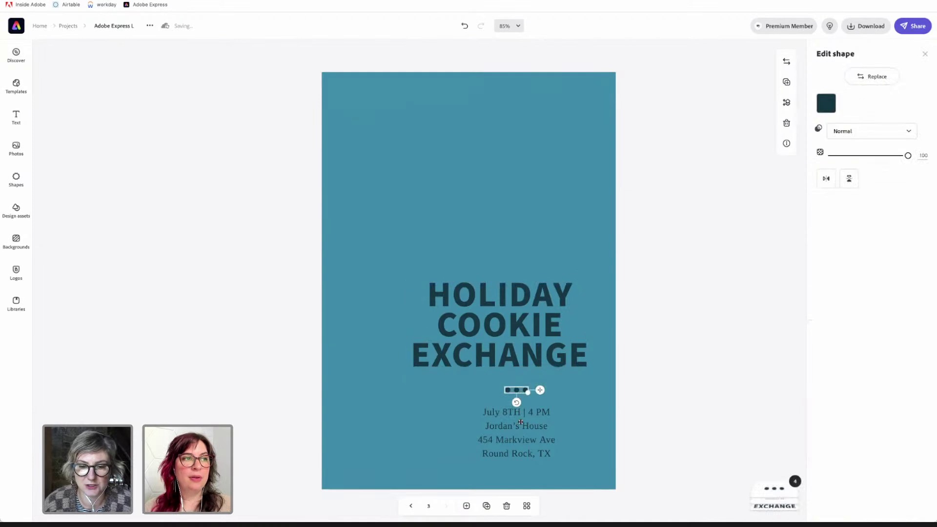
left_click(520, 423, "shift")
mouse_move(521, 423)
left_mouse_down()
mouse_move(495, 424)
mouse_move(502, 424)
left_mouse_up()
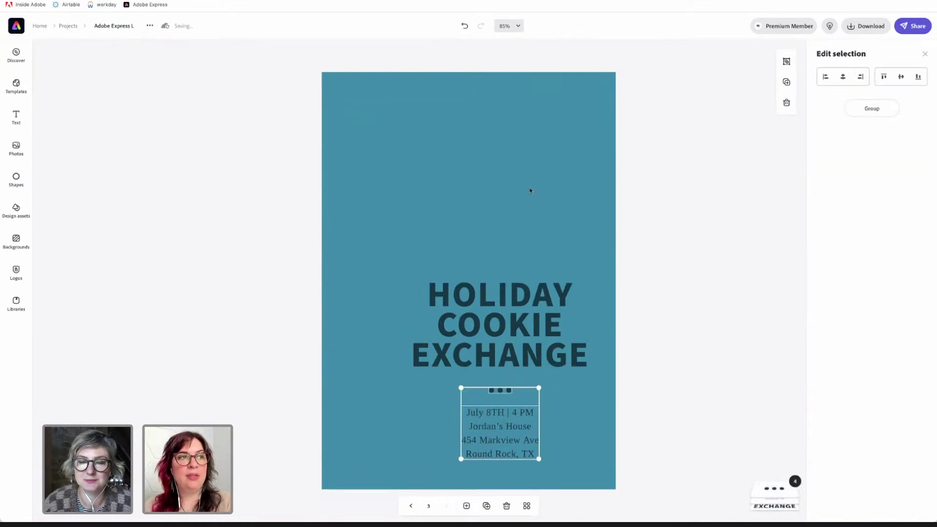
left_click(355, 174)
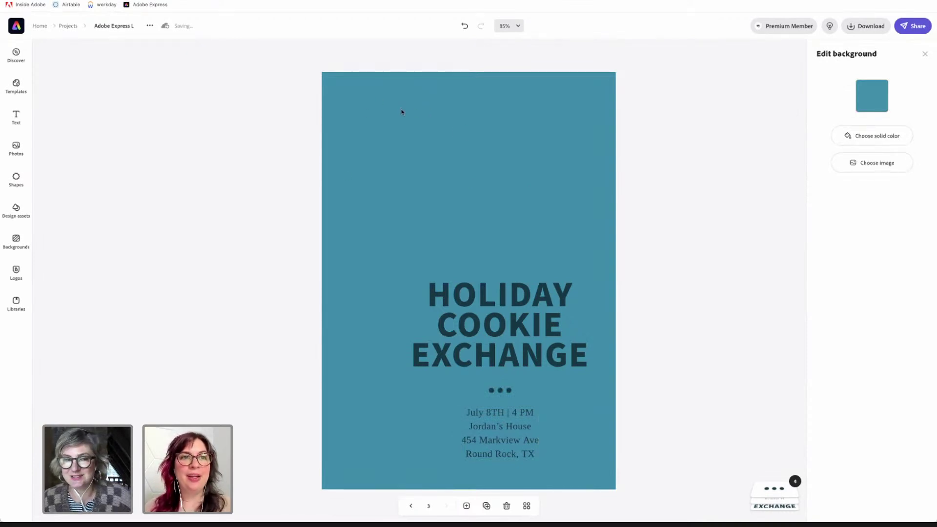
- Search the design assets for "baking" and "bake"
left_click(19, 210)
left_click(95, 75)
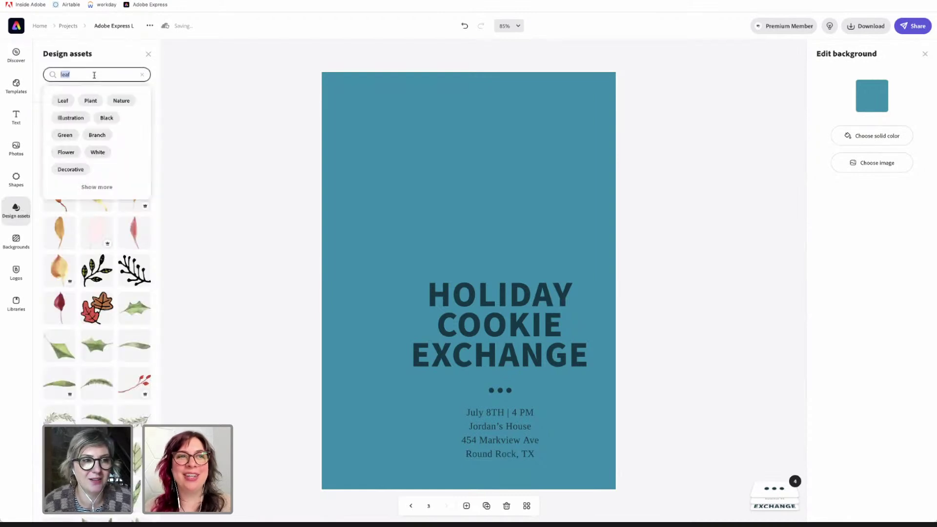
type("cookie")
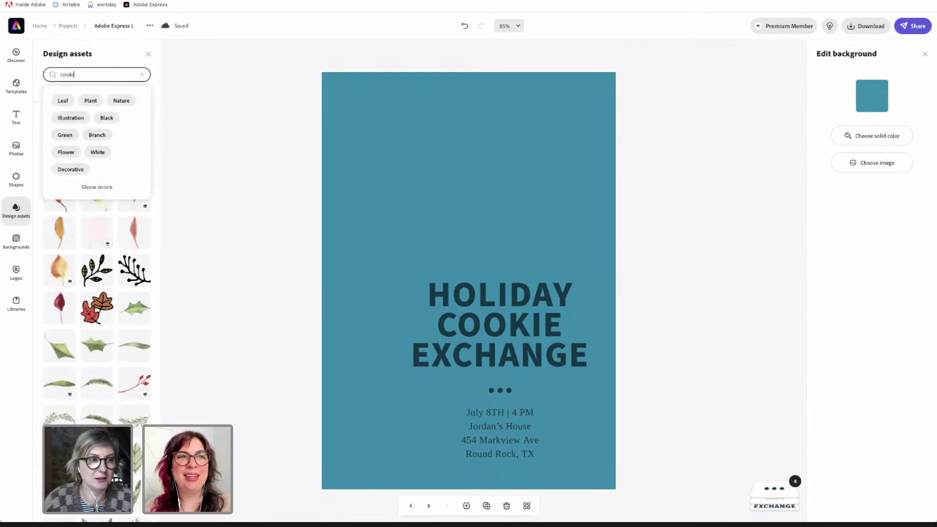
key("BackSpace")
key("BackSpace")
key("BackSpace")
key("BackSpace")
key("BackSpace")
key("BackSpace")
type("bak")
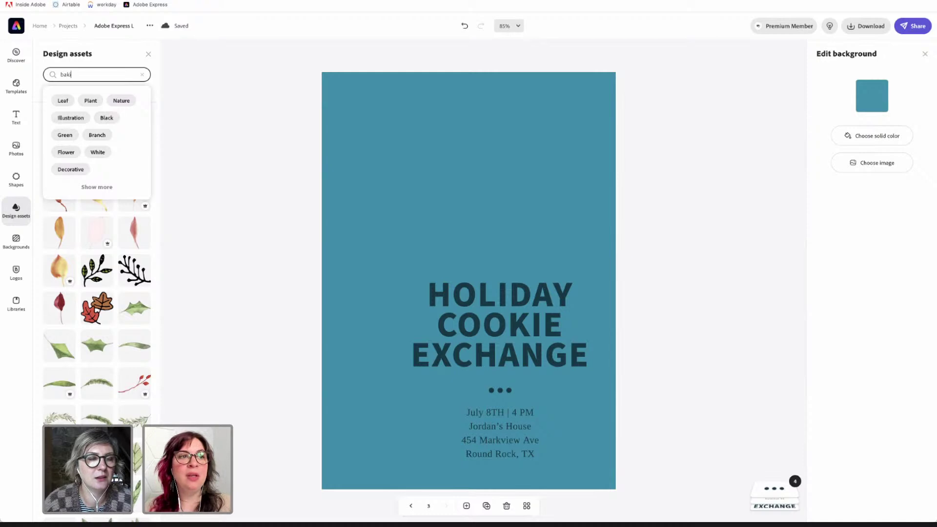
type("ing")
key("Return")
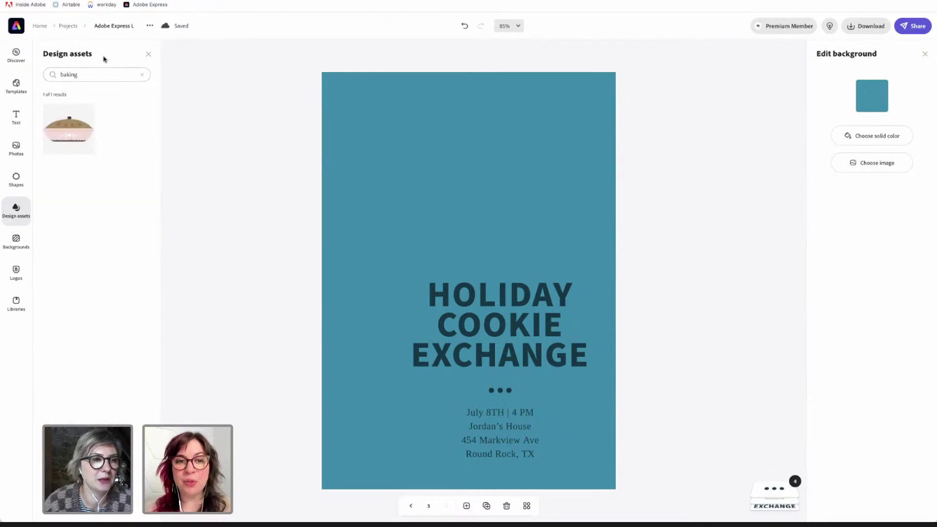
left_click(96, 72)
double_click(96, 72)
type("bake")
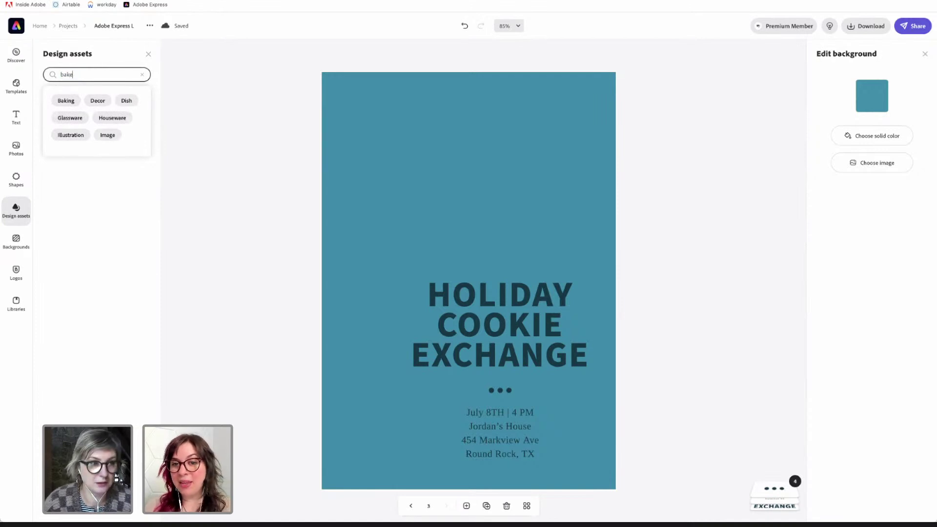
key("Return")
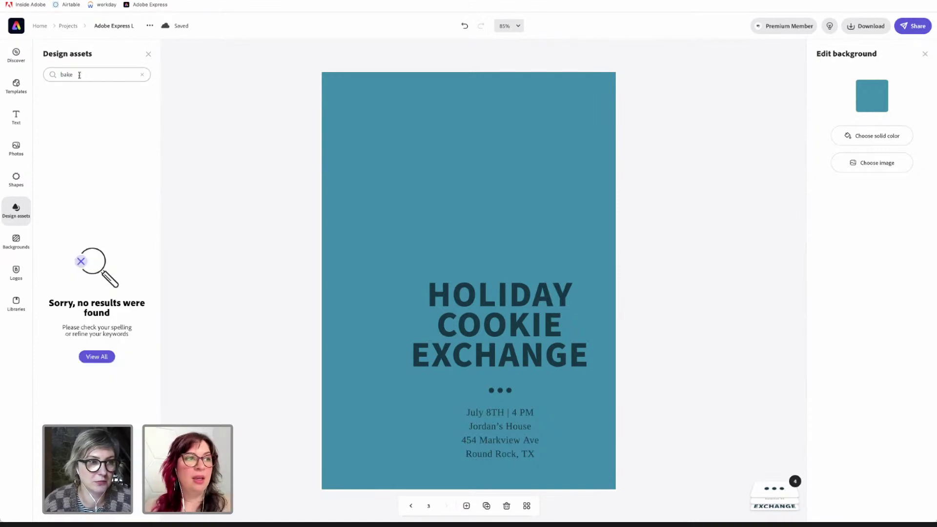
- Search the design assets for "cookie" and add the milk jar with stacked cookies to the poster
key("BackSpace")
key("BackSpace")
key("BackSpace")
key("BackSpace")
type("cookie")
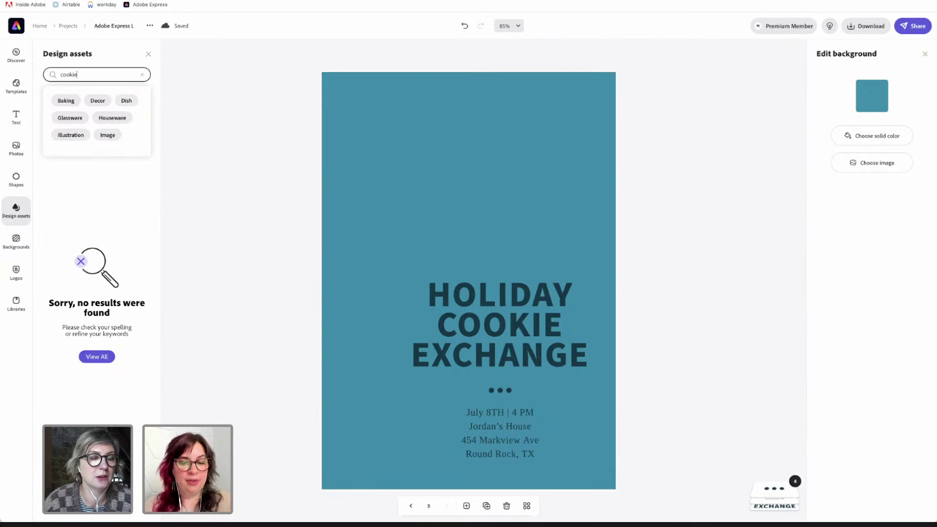
key("Return")
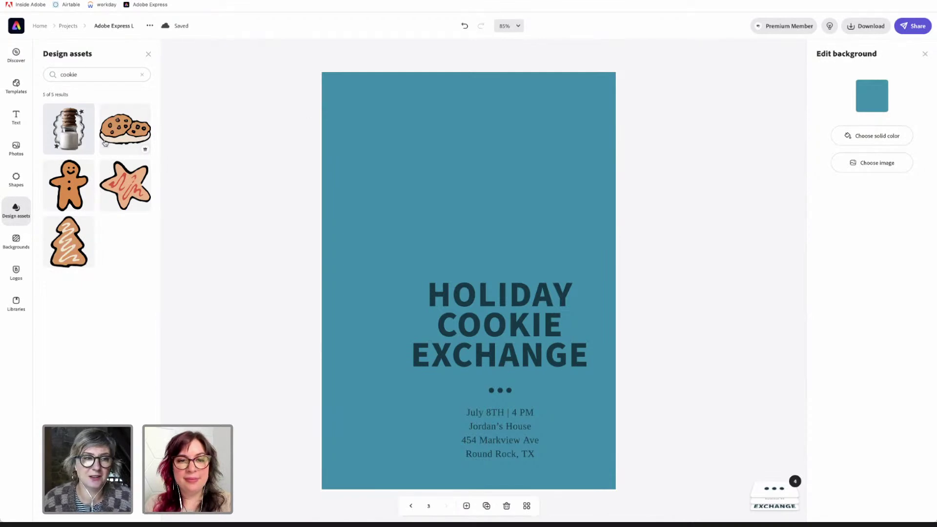
left_click(65, 139)
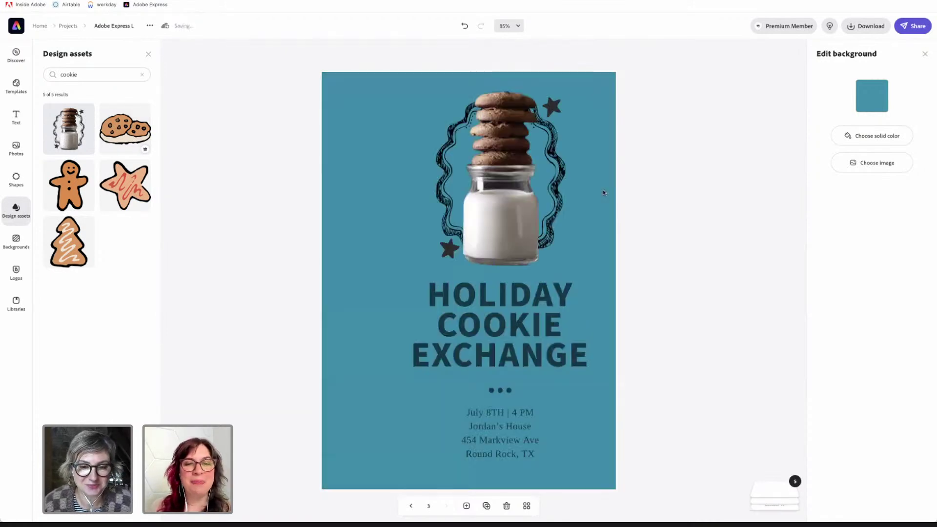
- Move the milk and cookies graphic to the poster's upper-left area and scale it down slightly
left_click_drag(516, 205, 417, 209)
left_click(418, 248)
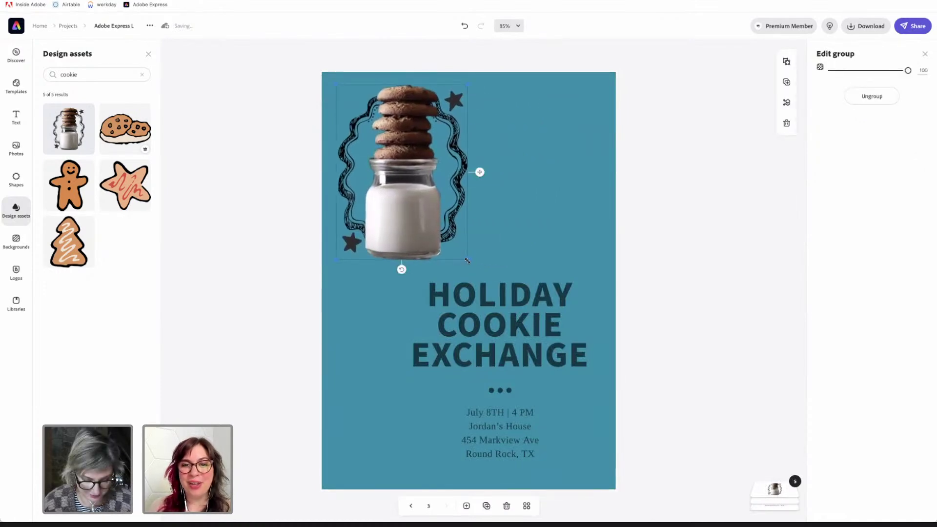
mouse_move(425, 215)
left_mouse_down()
mouse_move(419, 205)
mouse_move(433, 222)
left_mouse_up()
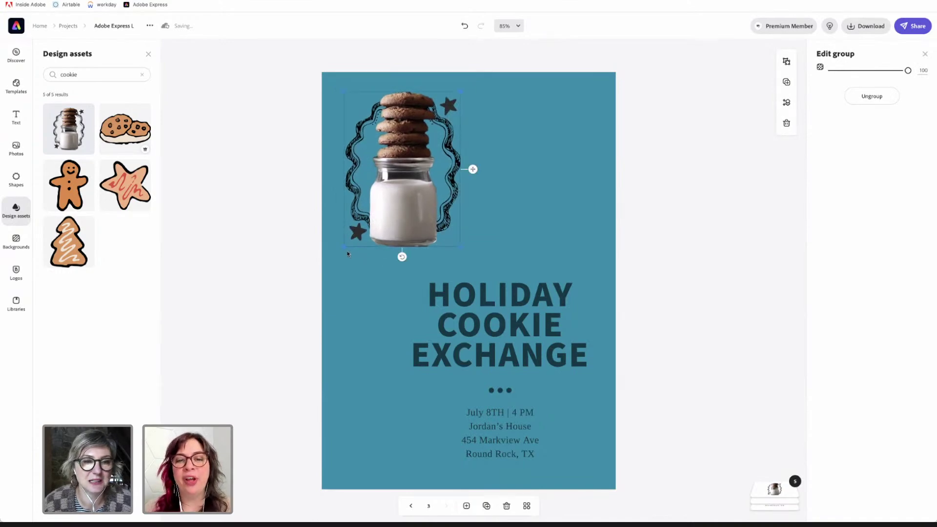
left_click_drag(398, 209, 402, 214)
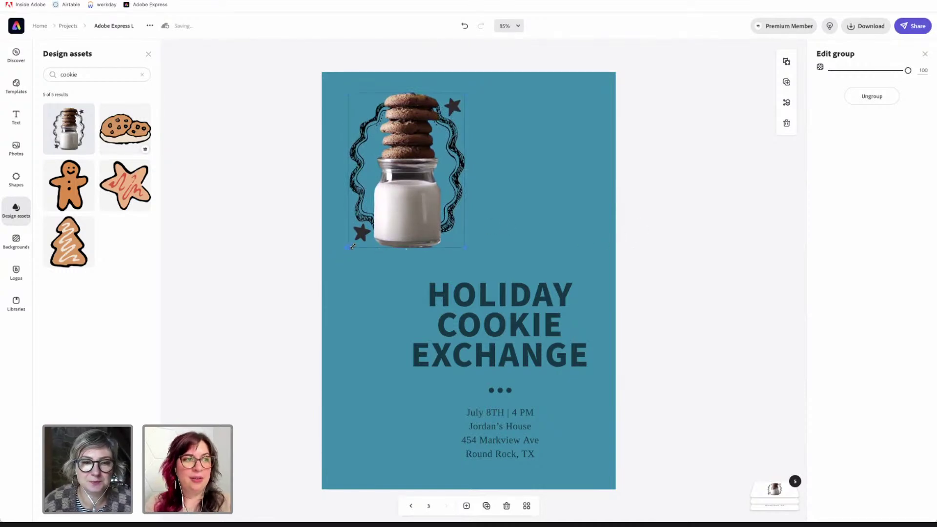
left_click_drag(350, 248, 352, 240)
left_click_drag(403, 211, 399, 210)
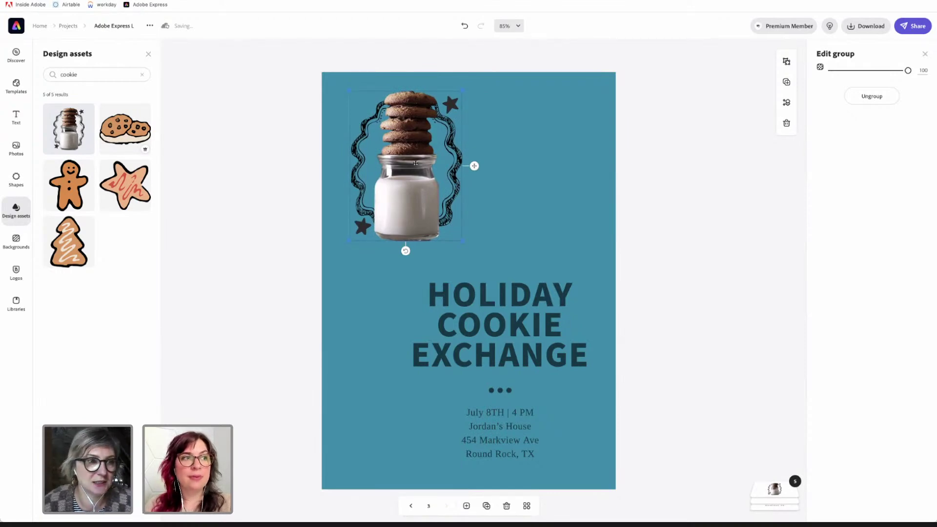
- Search the design assets for "sparkle"
left_click(86, 72)
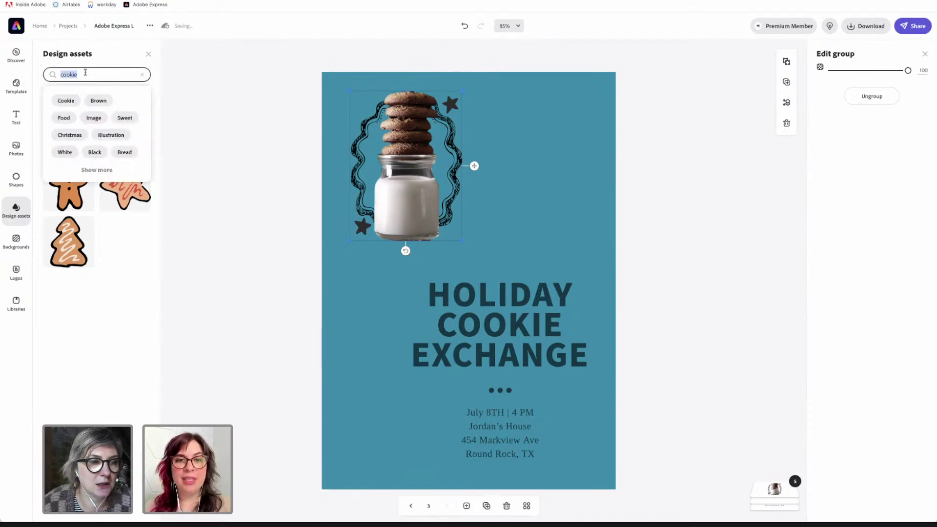
key("BackSpace")
type("sparkl")
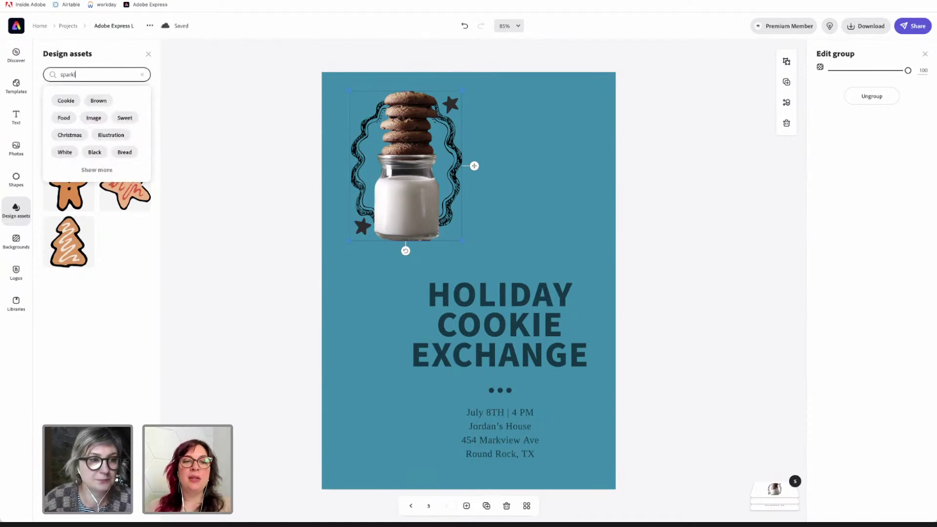
key("BackSpace")
key("BackSpace")
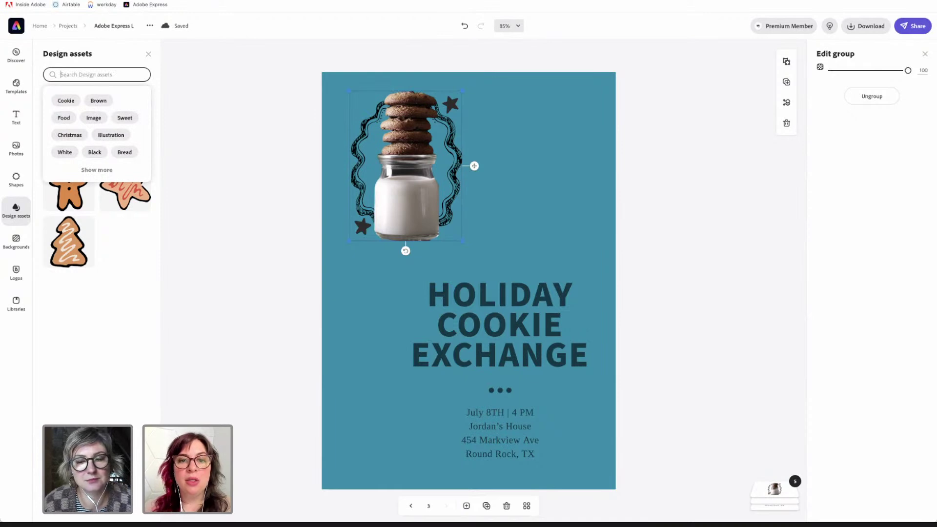
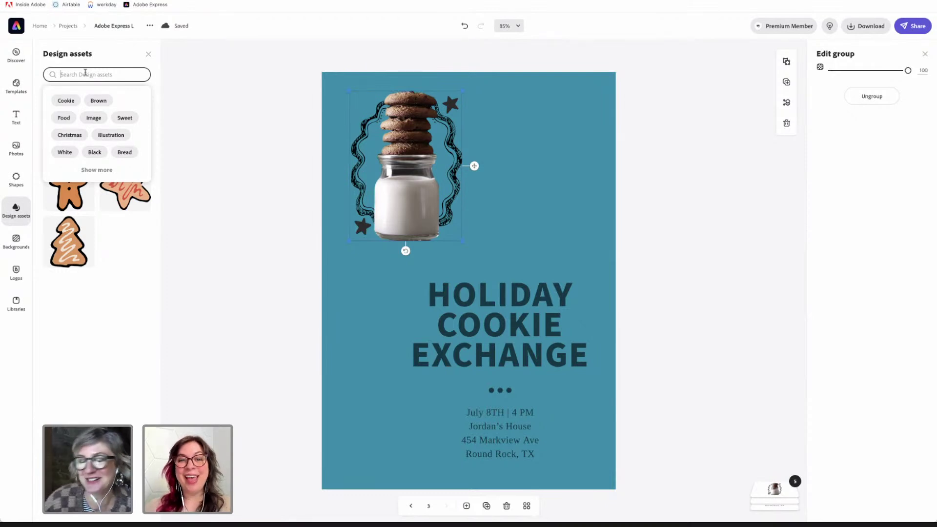
type("cookie")
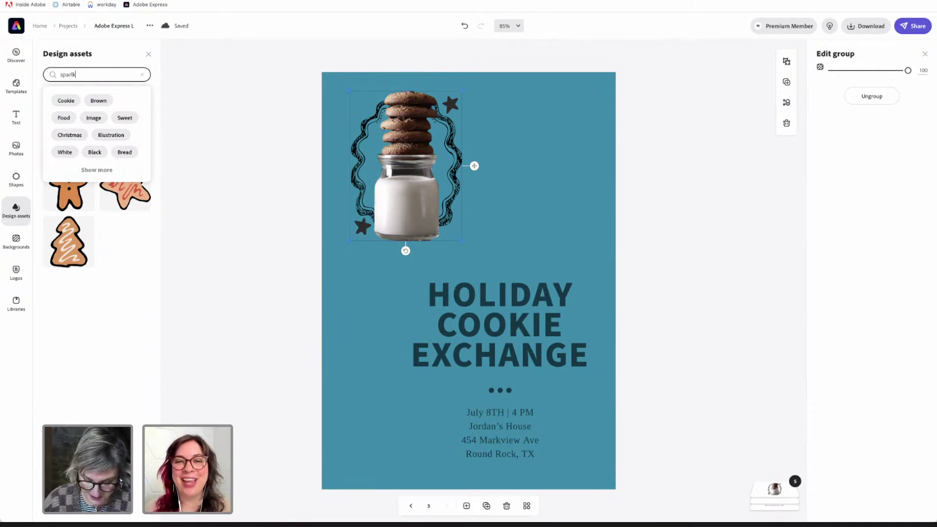
key("BackSpace")
key("BackSpace")
key("BackSpace")
key("BackSpace")
key("BackSpace")
key("BackSpace")
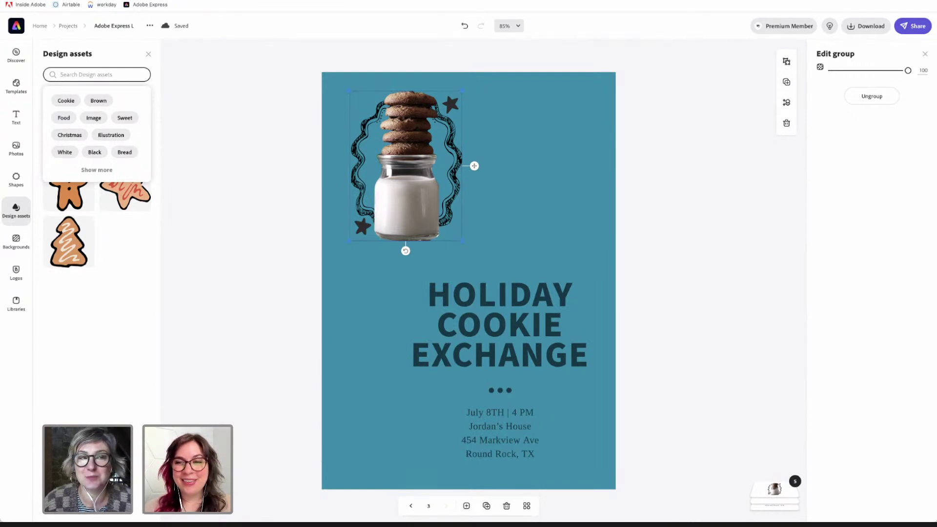
type("spar")
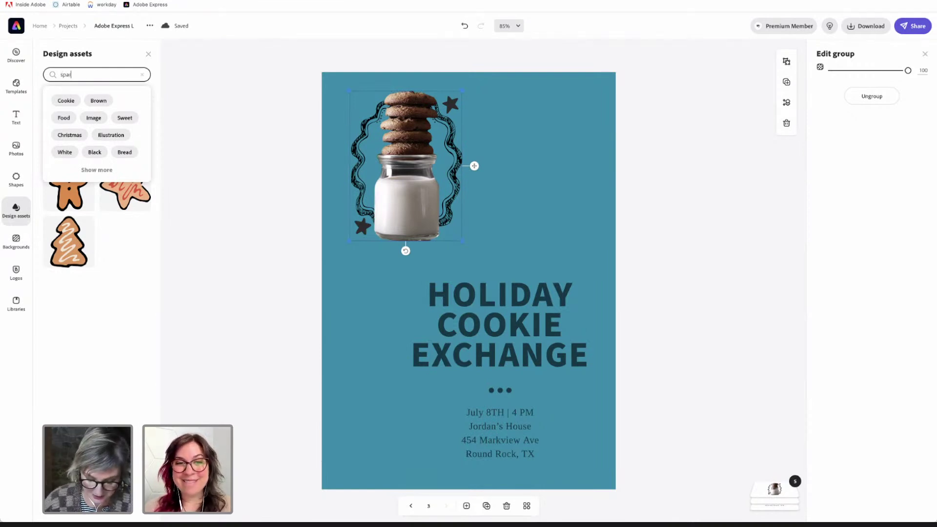
type("kle")
key("Return")
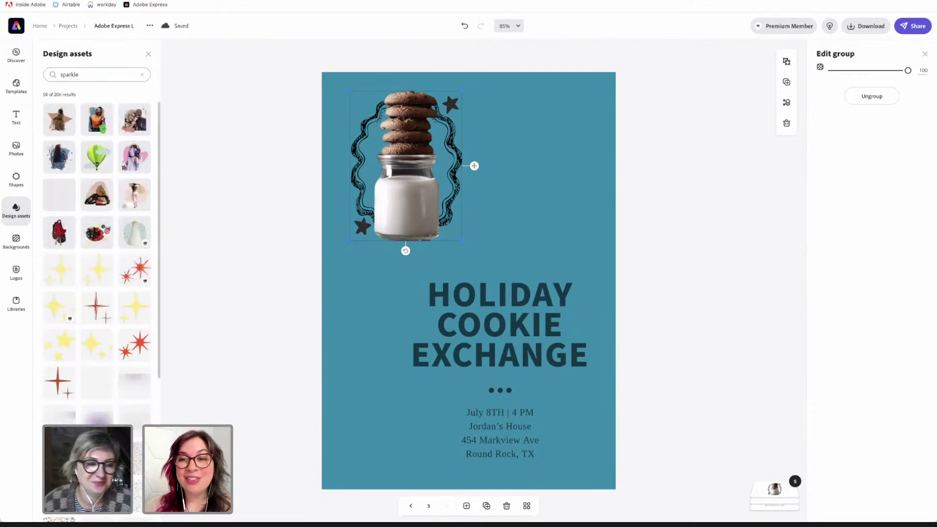
- Add a dense gold confetti asset from the sparkle results to the poster
scroll(109, 275, "down", 3)
scroll(108, 274, "down", 2)
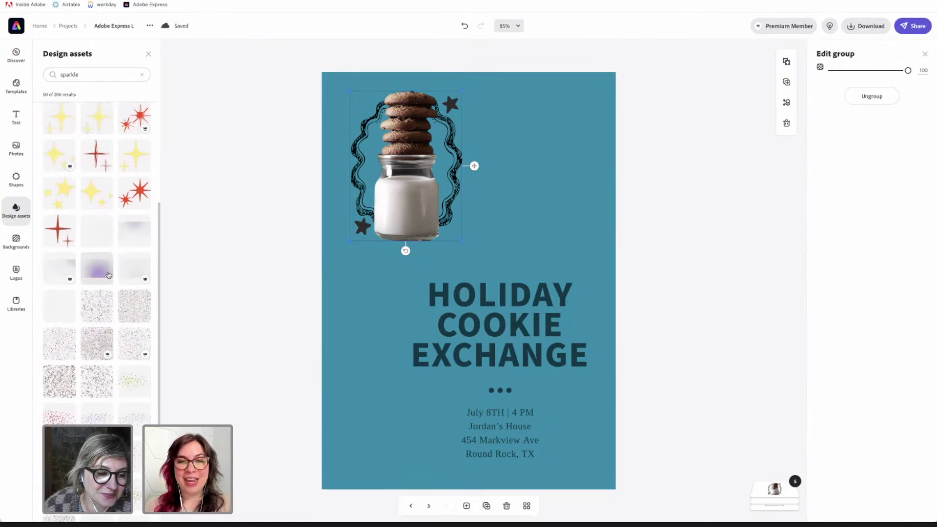
scroll(108, 275, "down", 1)
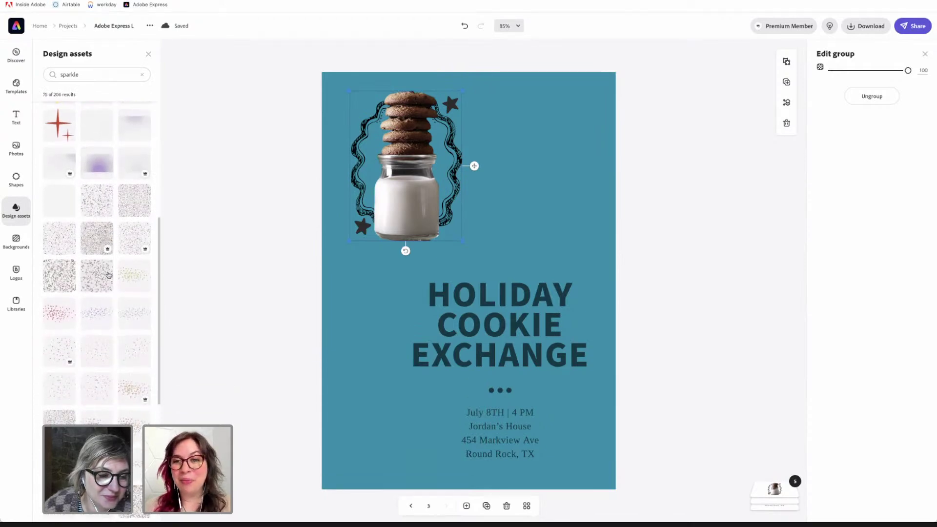
scroll(108, 274, "down", 1)
scroll(108, 275, "down", 1)
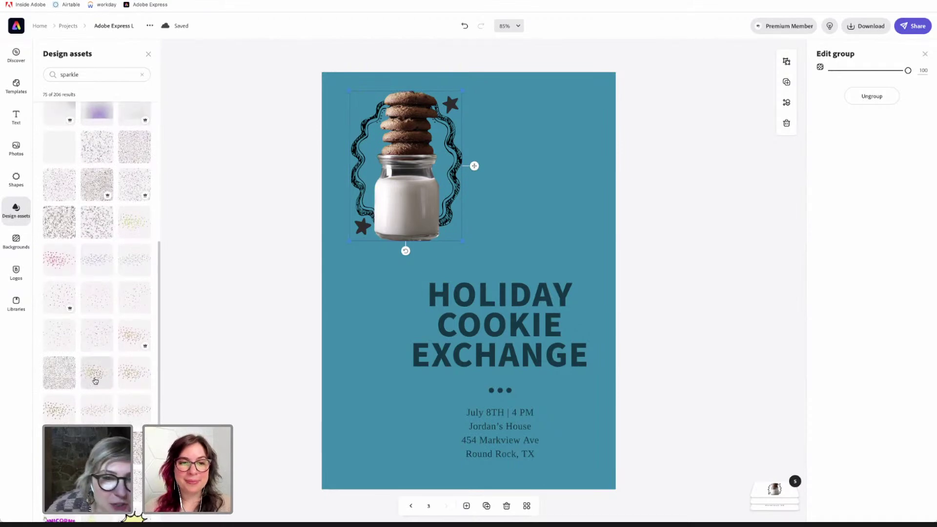
left_click(95, 380)
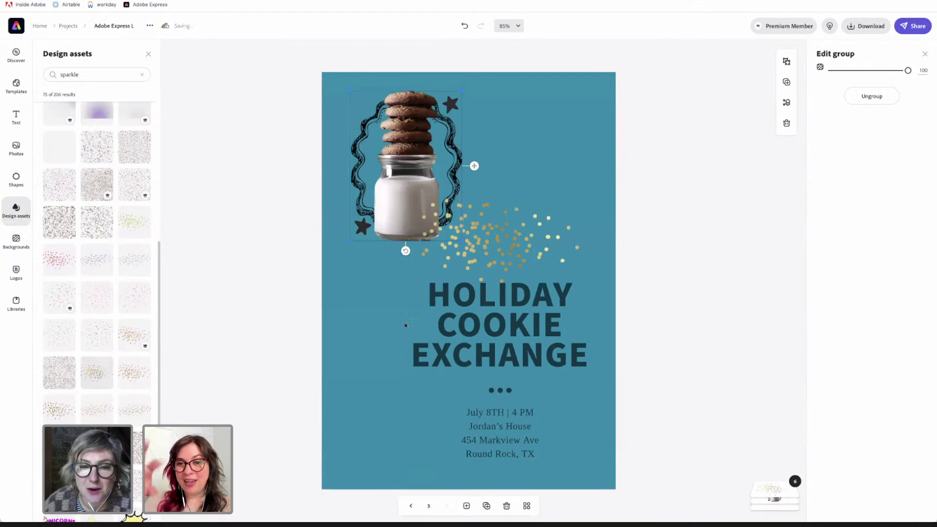
- Move the dense gold confetti up beside the milk jar and enlarge it slightly
left_click_drag(505, 251, 518, 193)
left_click(517, 193)
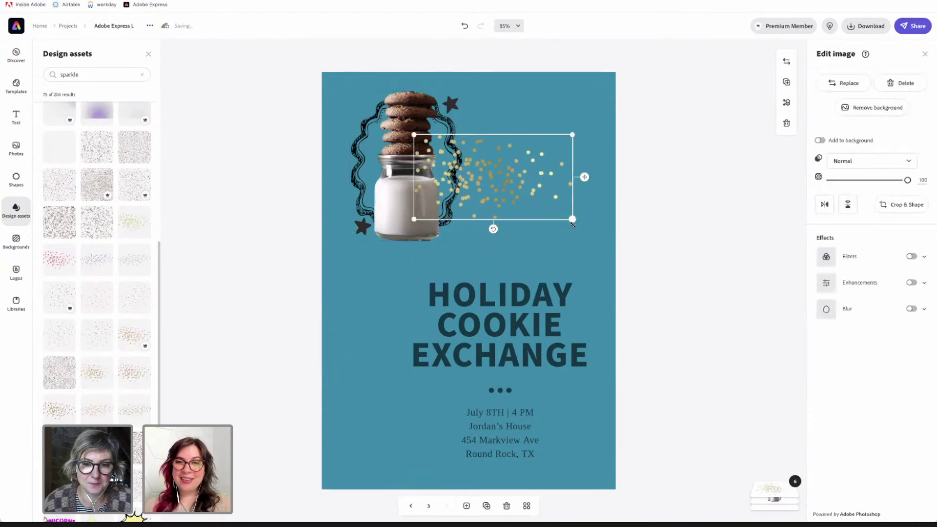
left_click_drag(573, 220, 592, 230)
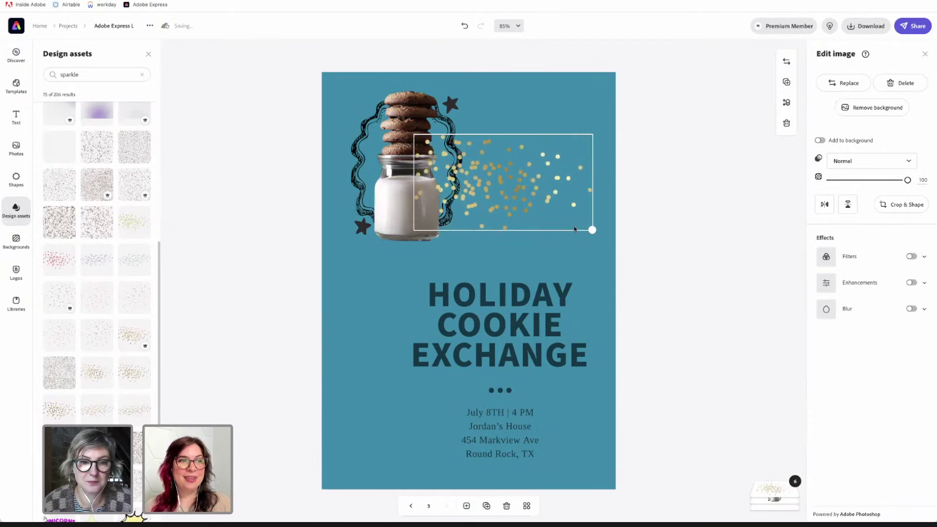
left_click_drag(419, 137, 414, 133)
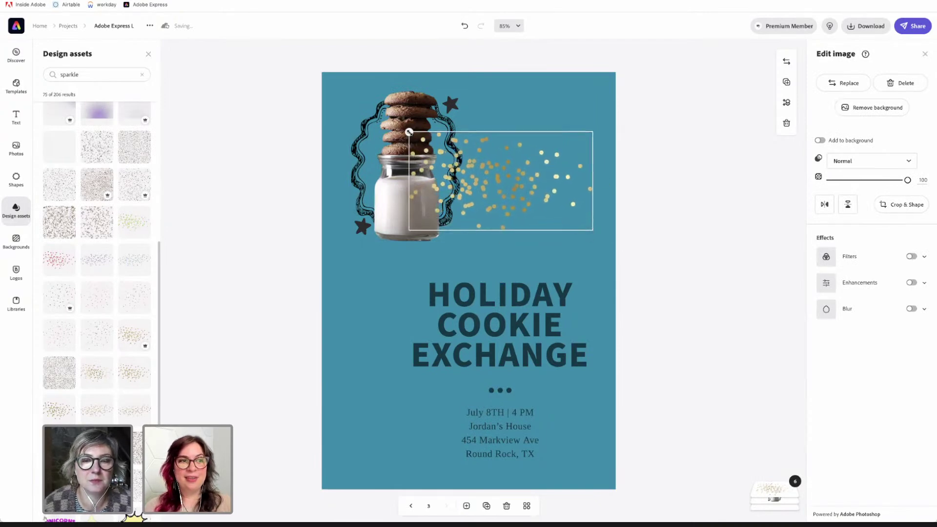
left_click_drag(514, 193, 521, 200)
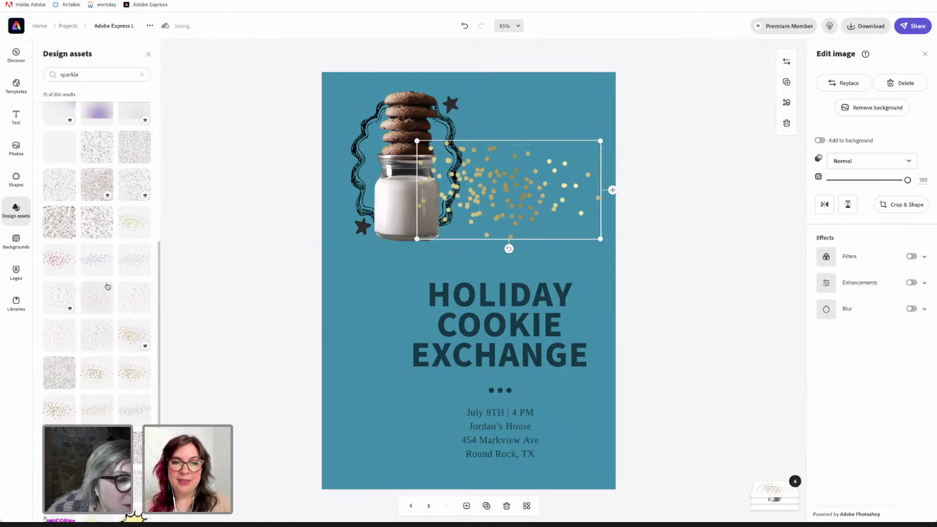
- Add another gold confetti asset and place it across the upper-left part of the poster title
scroll(116, 386, "down", 2)
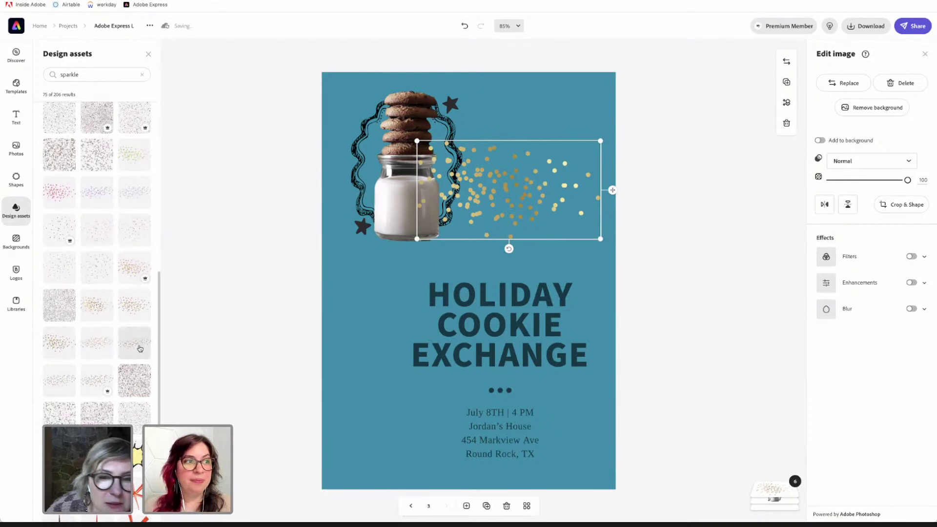
left_click(140, 349)
left_click_drag(476, 112, 419, 283)
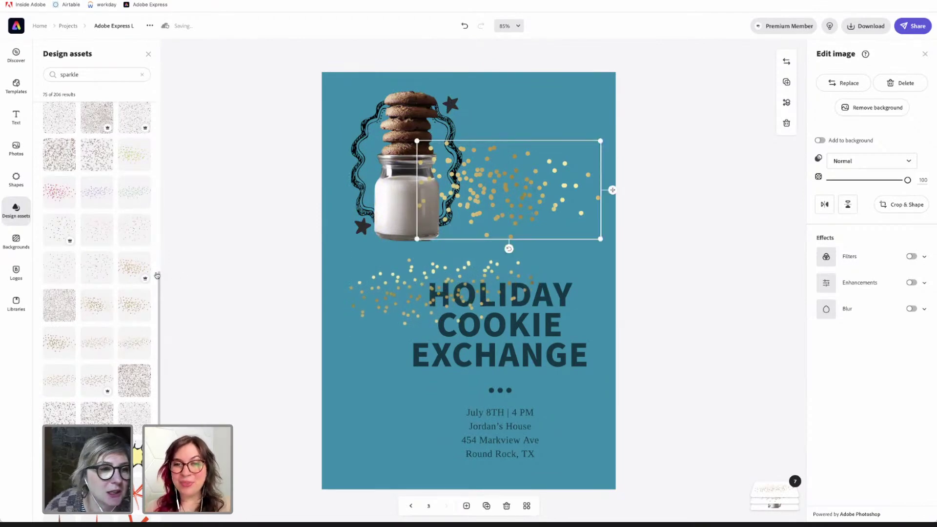
- Add a sparse gold confetti asset, move it over the stacked cookies and enlarge it
scroll(105, 217, "up", 1)
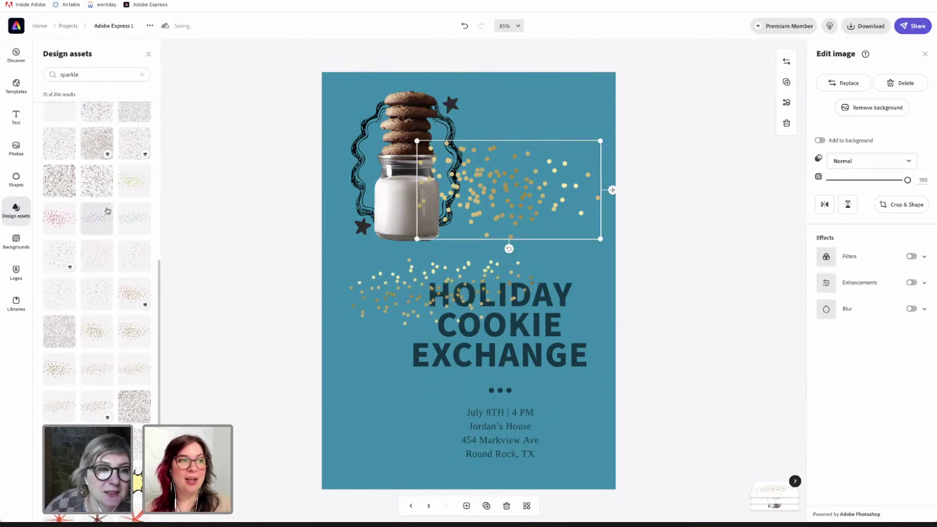
left_click(102, 267)
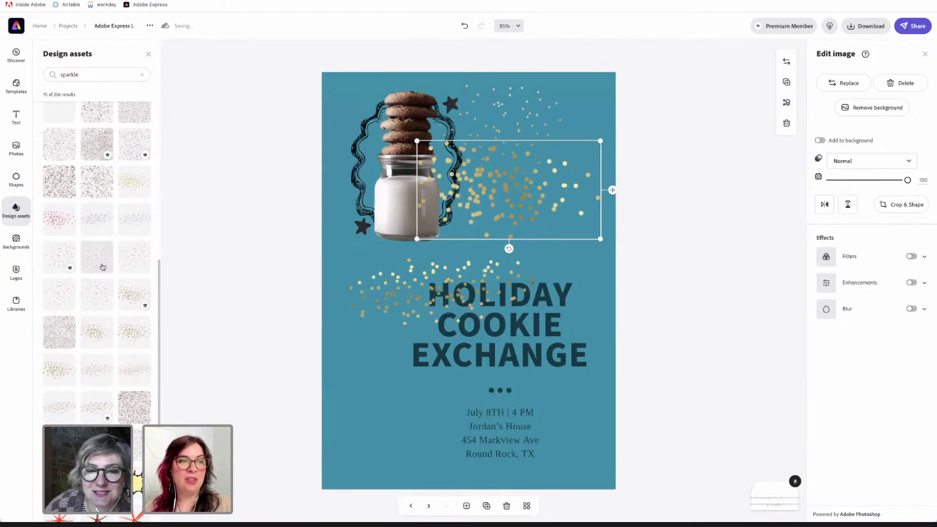
left_click(535, 104)
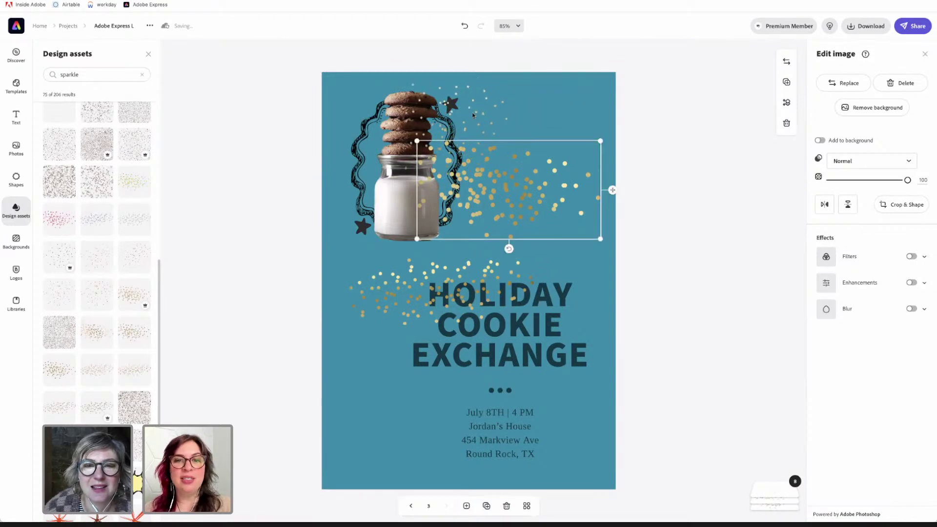
left_click(472, 115)
left_click_drag(519, 193, 549, 221)
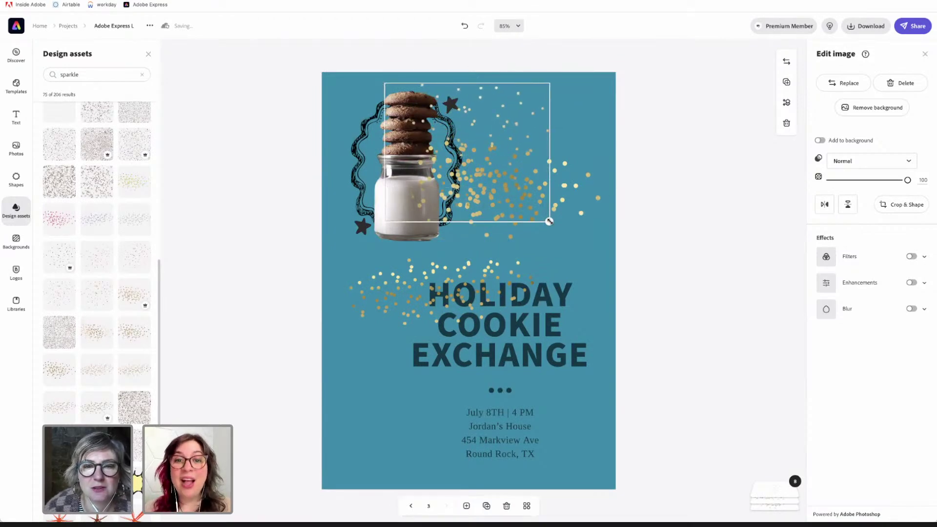
- Delete the dense gold confetti beside the milk jar and shift the sparse confetti into the poster's upper-right area
left_click(590, 190)
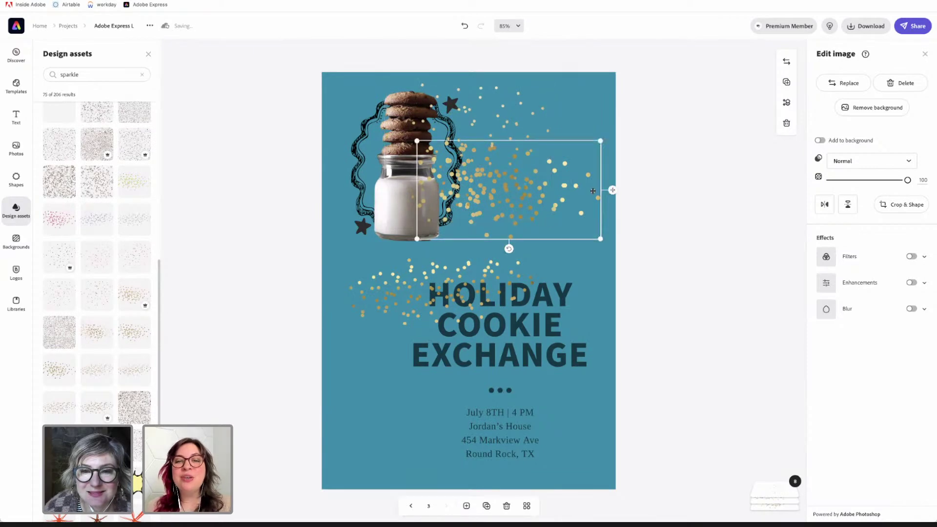
key("Delete")
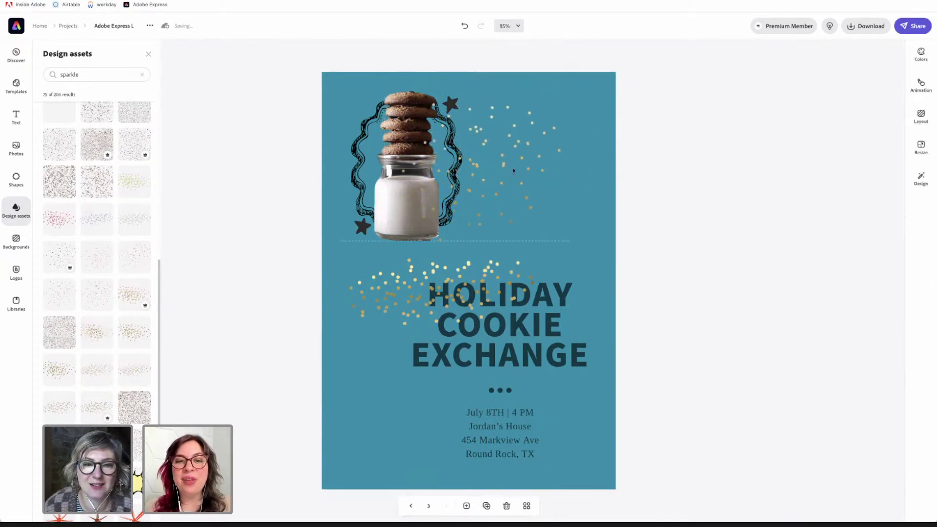
left_click(559, 200)
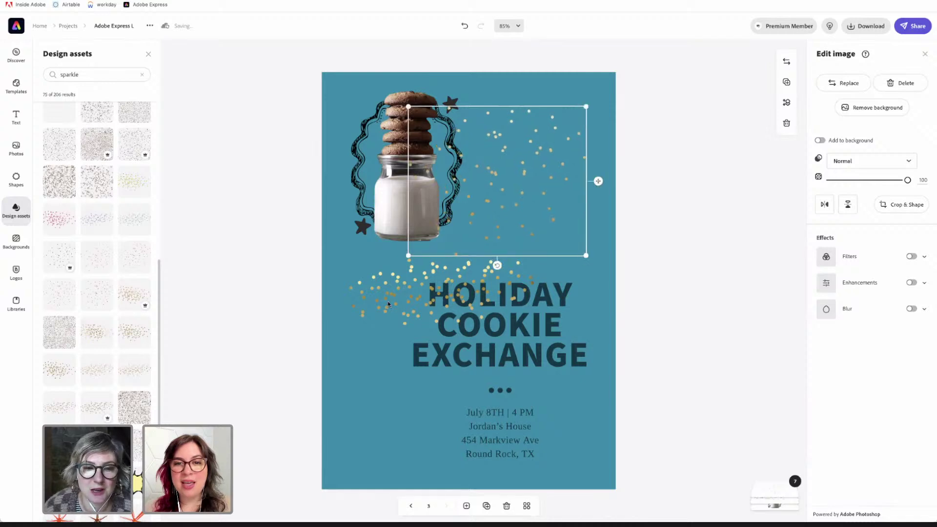
- Move the gold confetti overlapping the title to the poster's upper-left corner, letting it run off the edge
left_click_drag(386, 294, 296, 481)
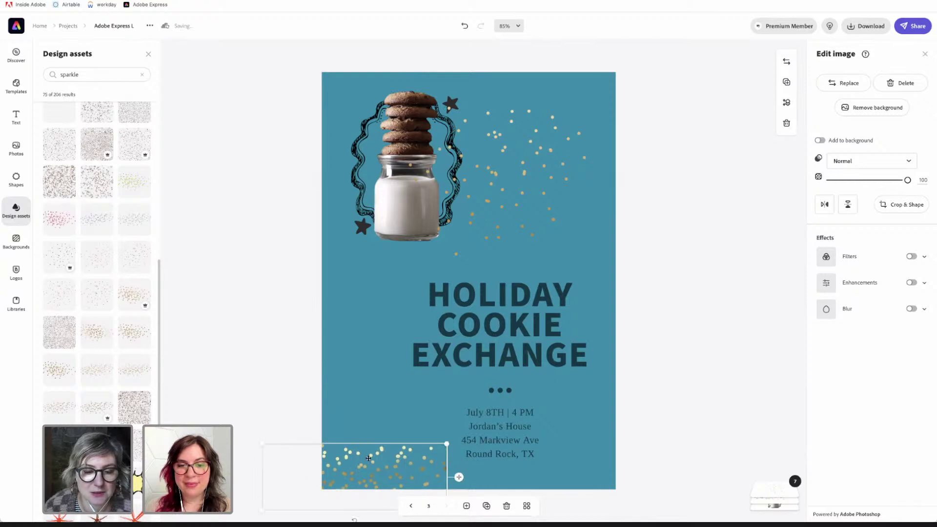
left_click_drag(375, 460, 293, 95)
left_click(627, 248)
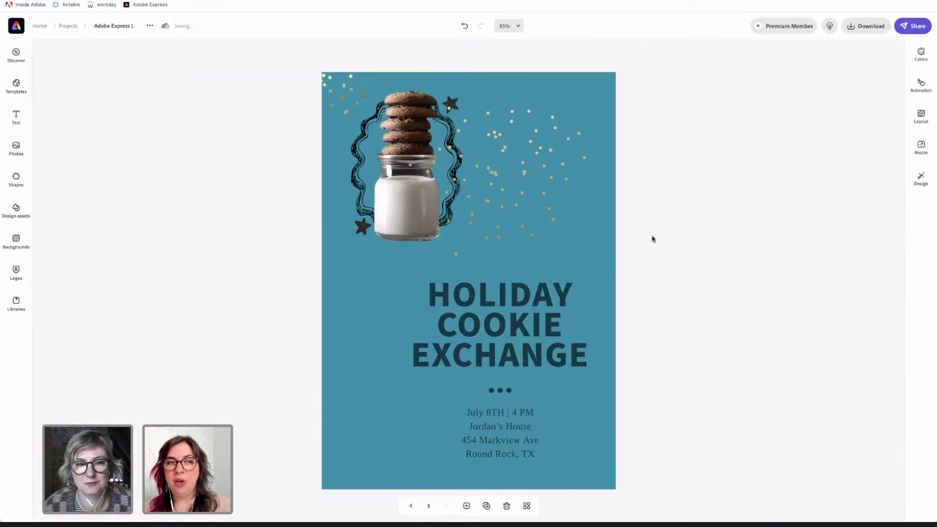
- Set the sparse gold confetti's opacity to 86 and shift it slightly down and away from the milk jar
left_click(503, 174)
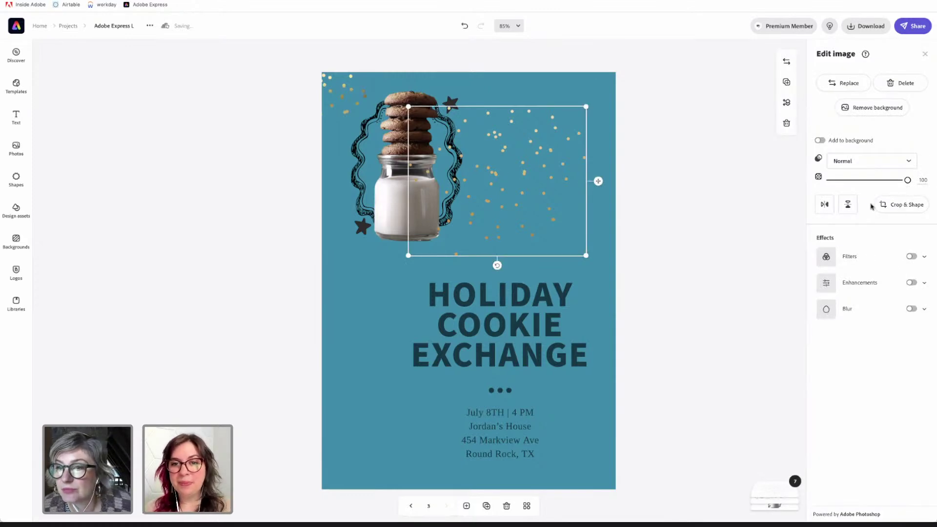
mouse_move(908, 180)
left_mouse_down()
mouse_move(875, 182)
mouse_move(919, 182)
left_mouse_up()
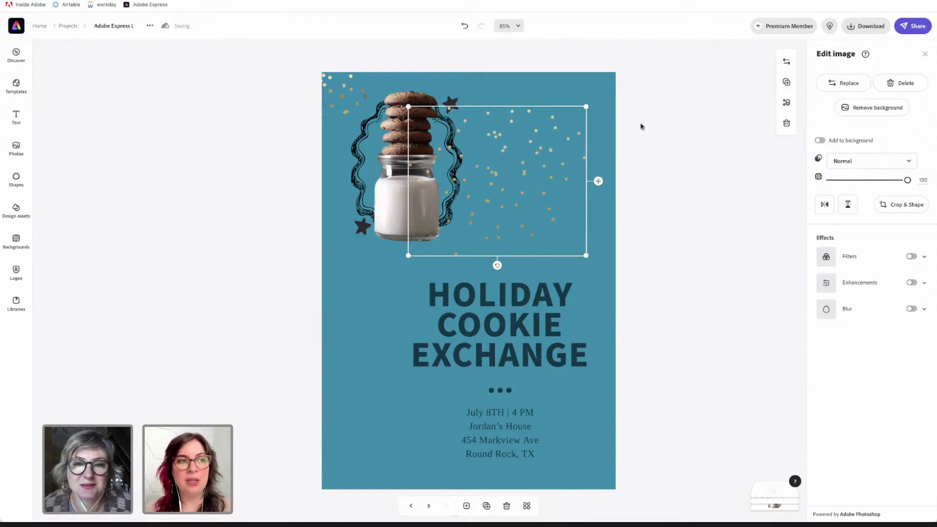
left_click_drag(908, 180, 898, 181)
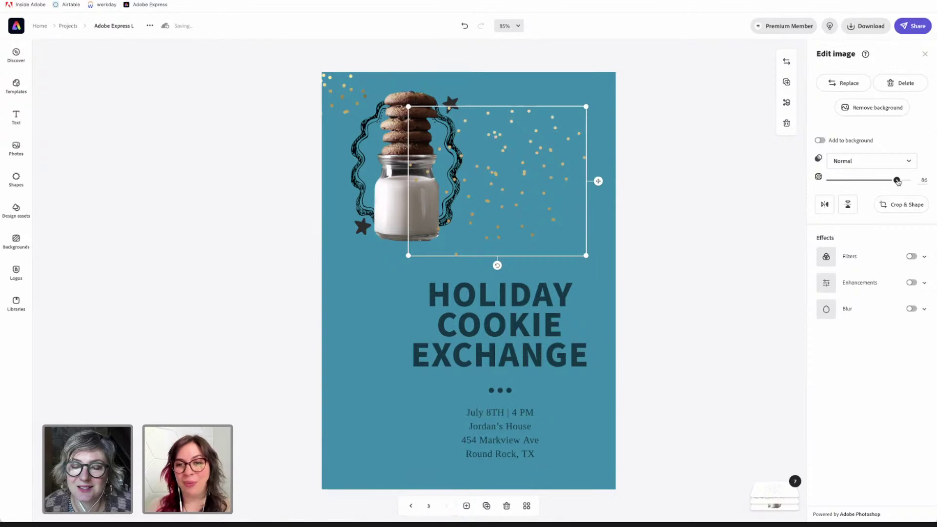
left_click(623, 262)
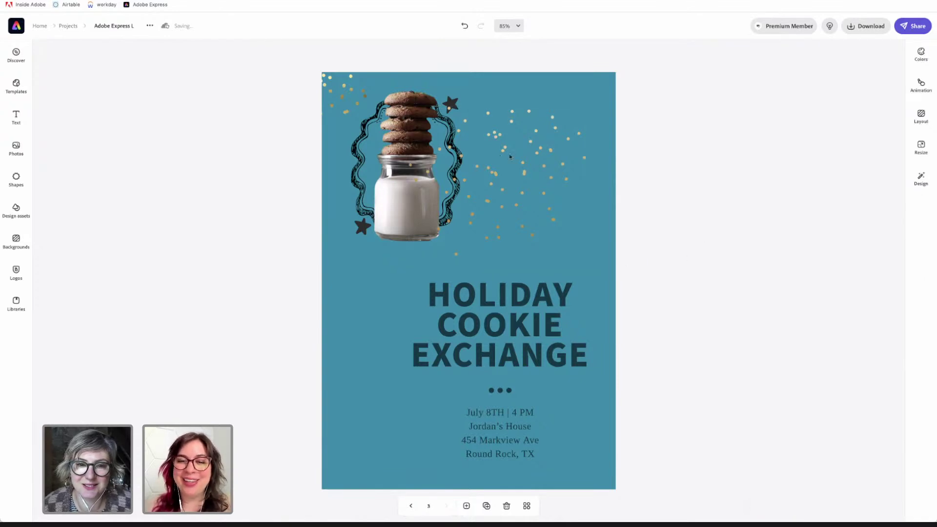
left_click(505, 155)
left_click_drag(505, 154, 513, 161)
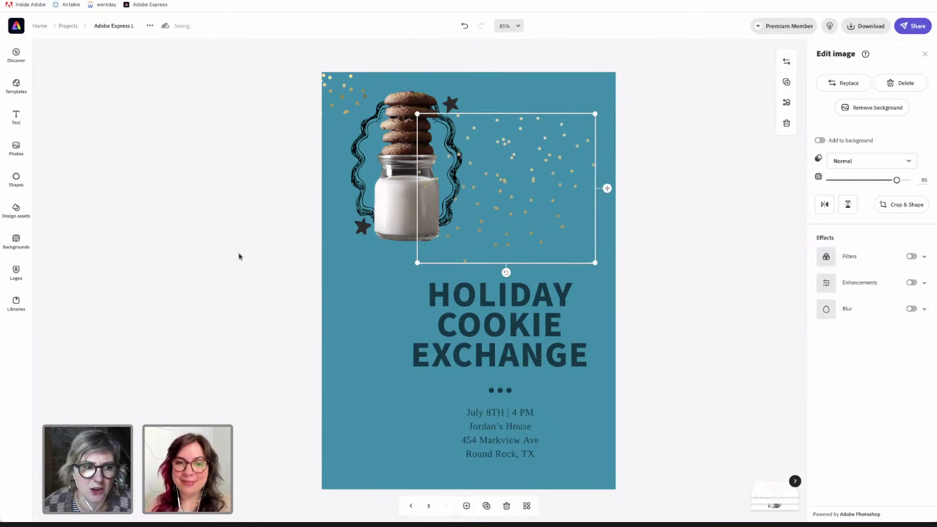
- Search the design assets for "stars" and add two different solid black hand-drawn stars to the poster
left_click(22, 215)
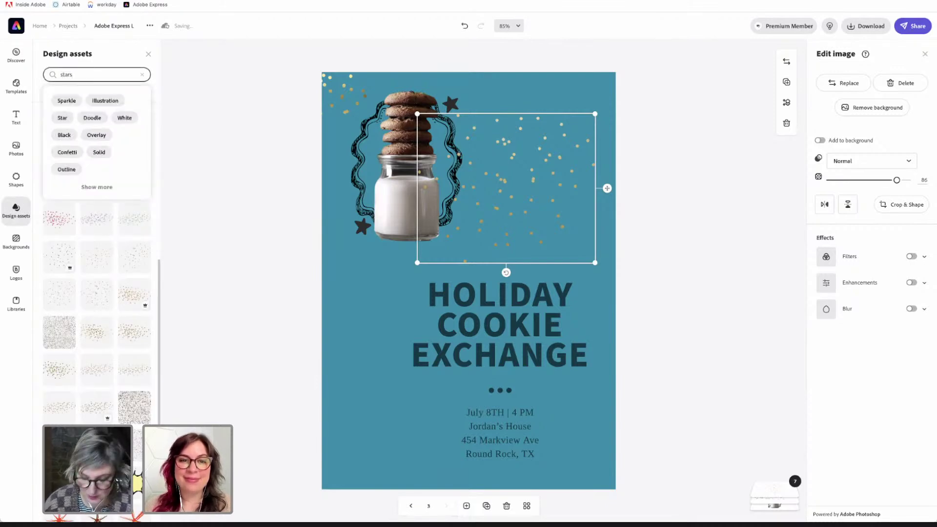
key("Return")
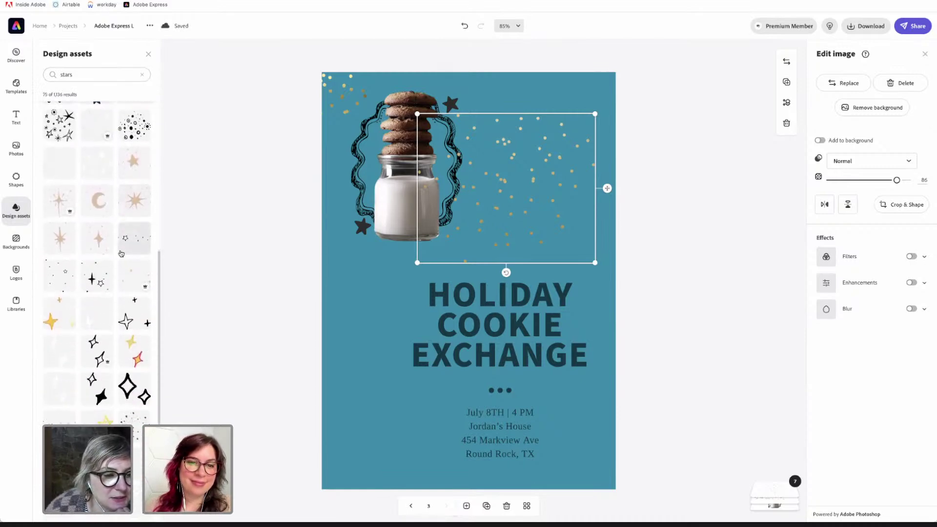
scroll(122, 253, "down", 5)
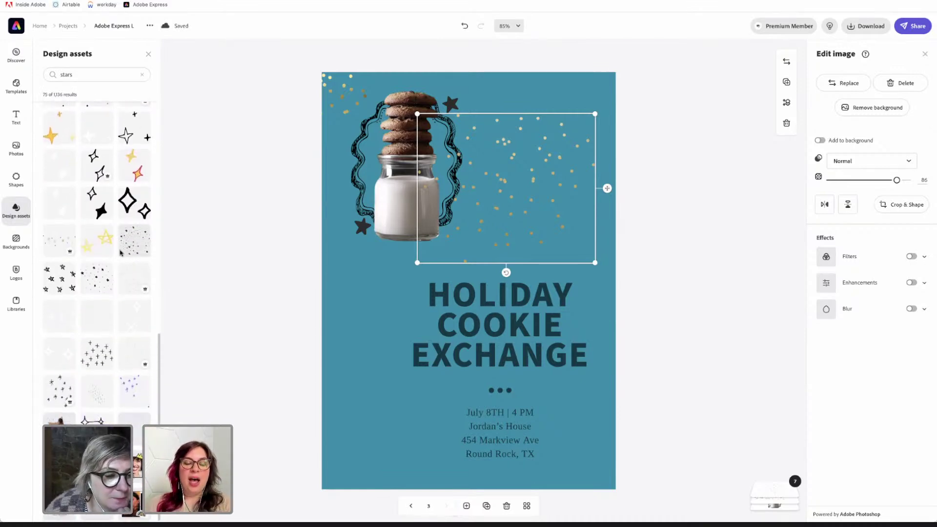
scroll(122, 253, "down", 6)
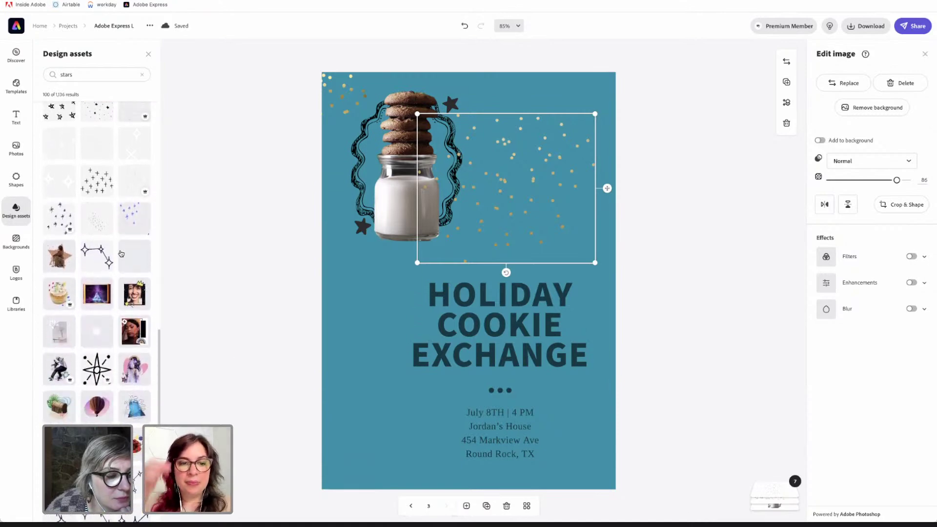
scroll(121, 253, "down", 3)
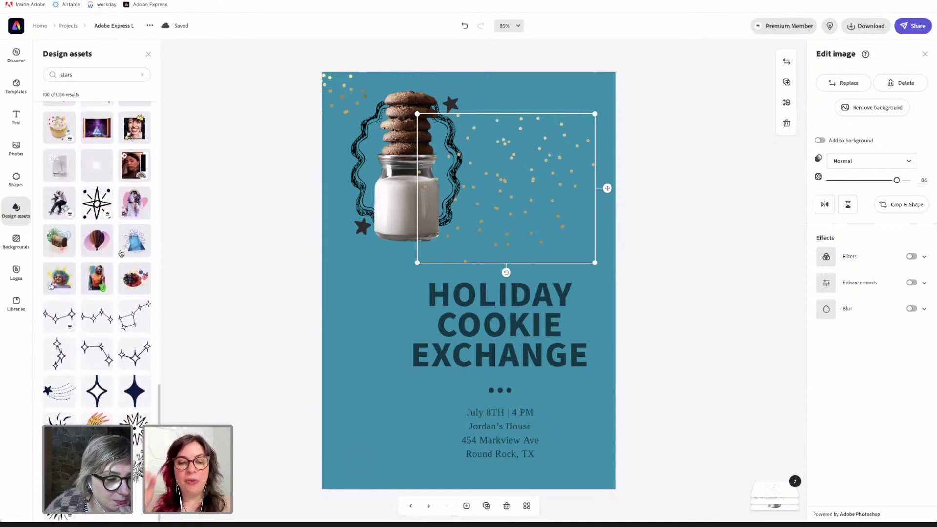
scroll(121, 253, "down", 5)
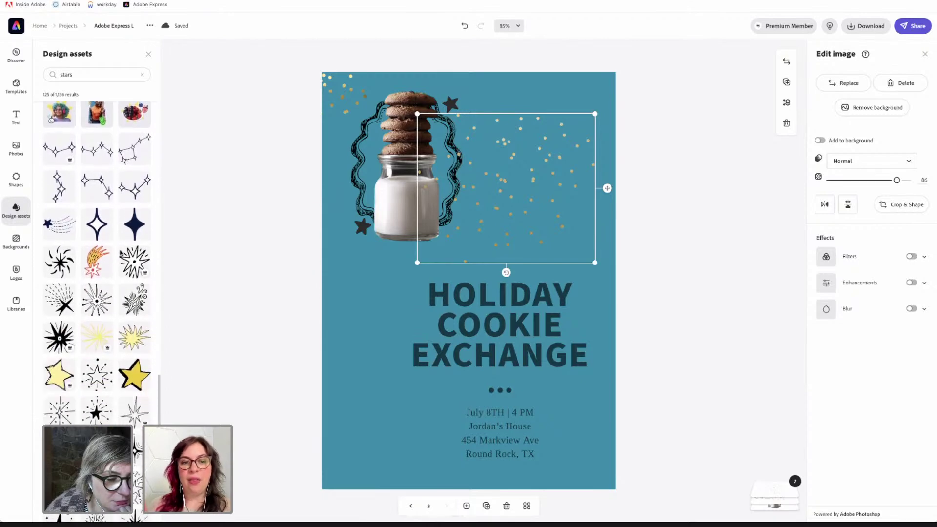
scroll(122, 253, "down", 1)
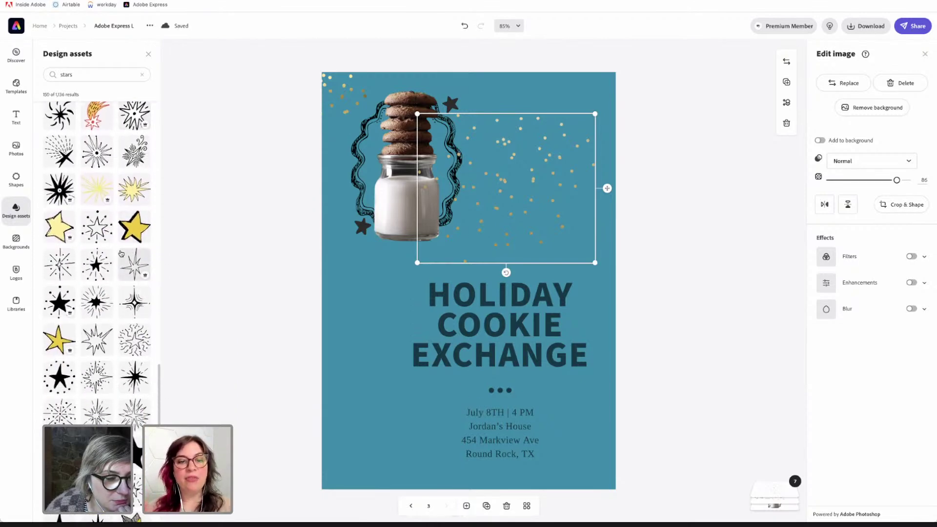
scroll(121, 253, "down", 1)
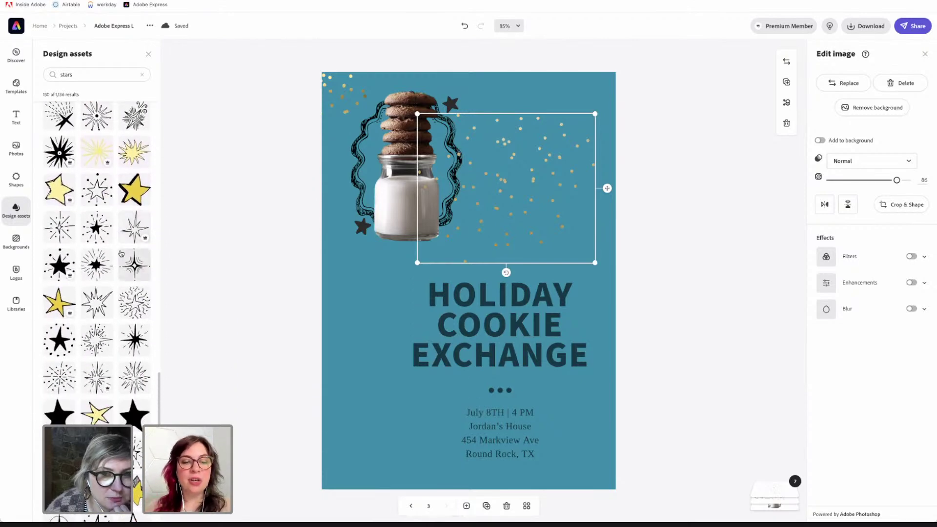
left_click(135, 413)
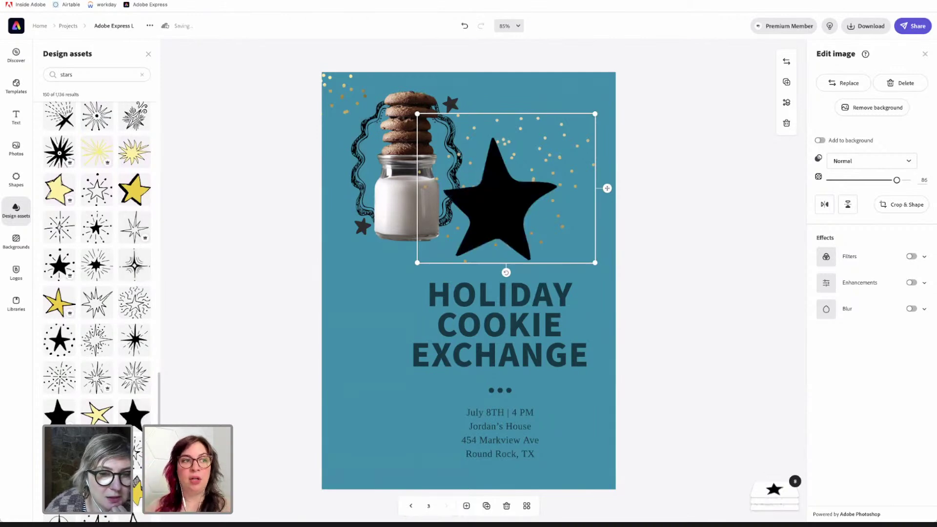
left_click(60, 426)
- Move one black star to the poster's lower-left area, then shrink the other and place it in the upper-right confetti
left_click(409, 412)
left_click(478, 222)
left_click_drag(443, 261, 564, 124)
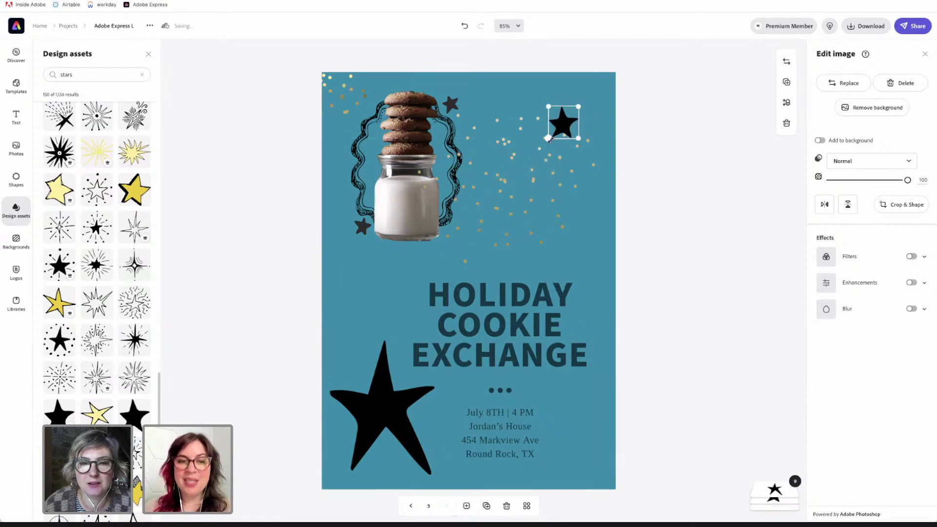
- Shrink the large lower-left black star, place it in the lower-right confetti, and shift the upper star slightly up and left
left_click(390, 371)
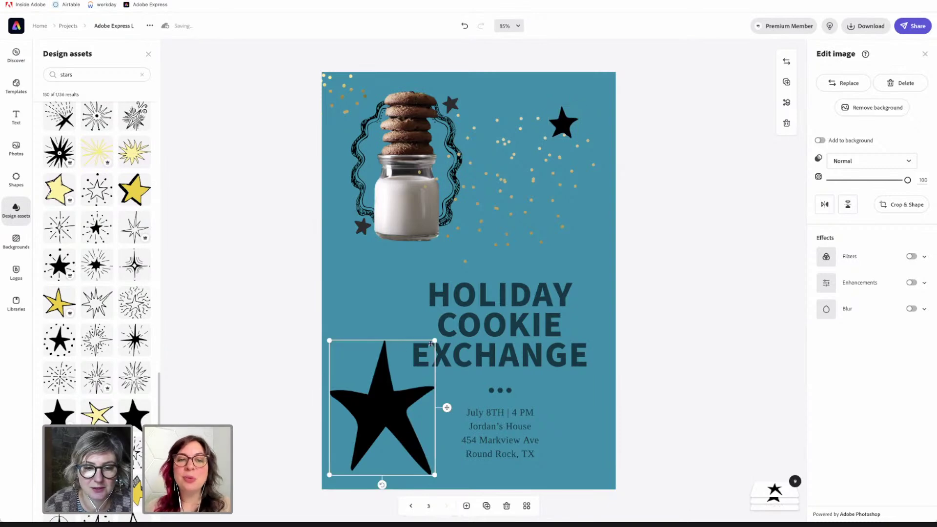
left_click_drag(438, 340, 374, 418)
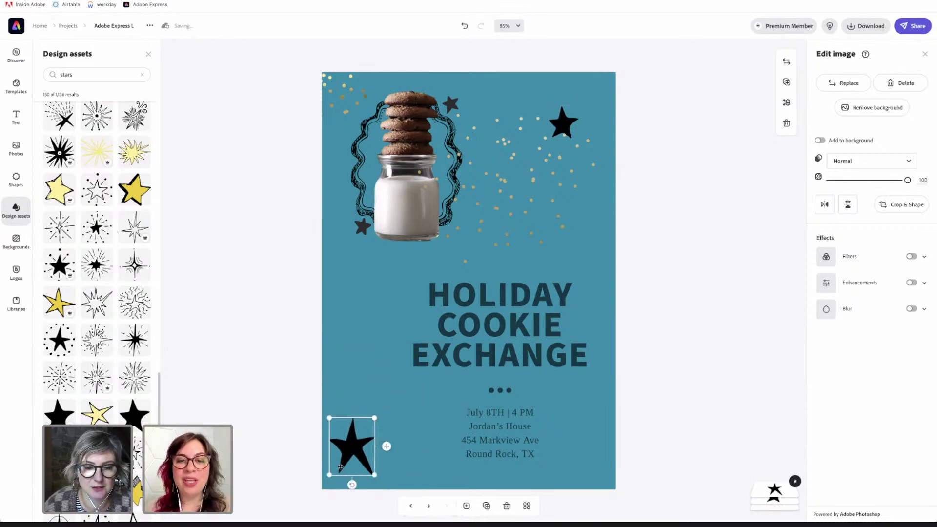
left_click_drag(330, 475, 565, 211)
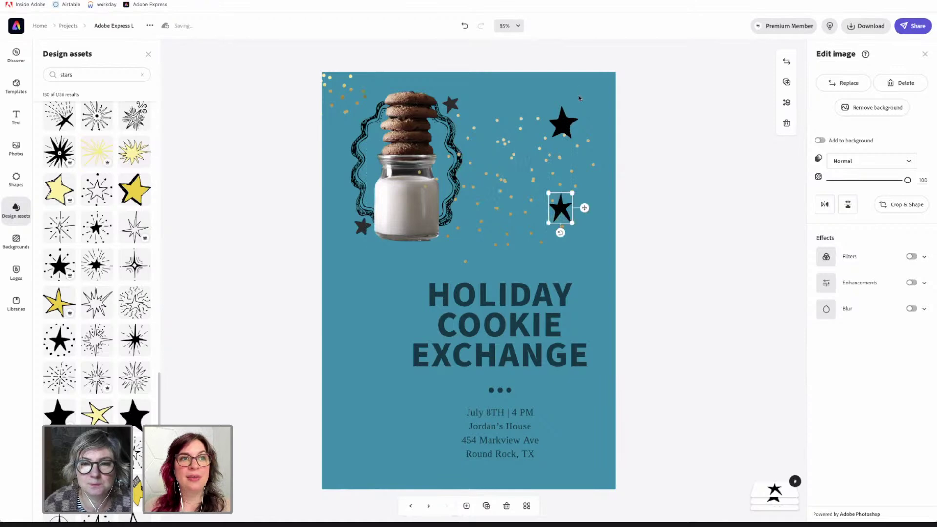
left_click_drag(563, 124, 557, 112)
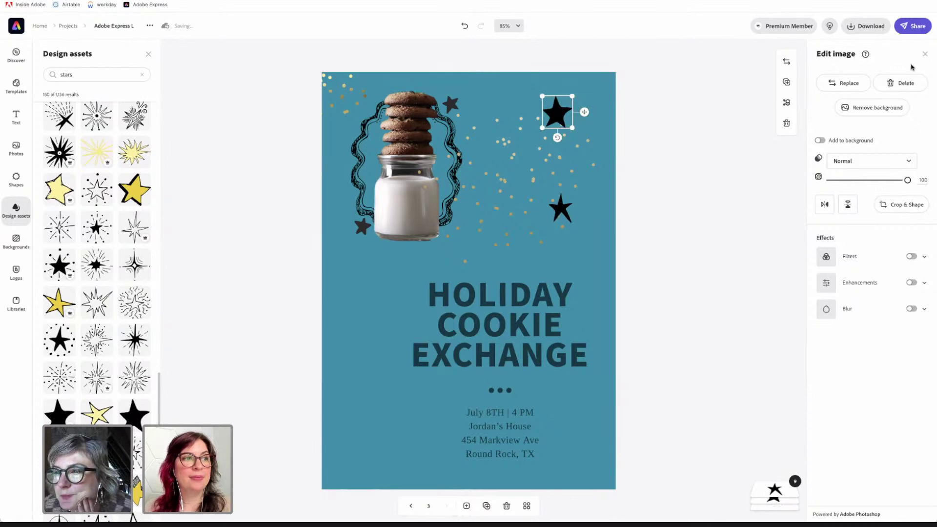
- Apply a Duotone filter to the upper star, sampling its shadows color from the small dark star beside the cookies
left_click(926, 260)
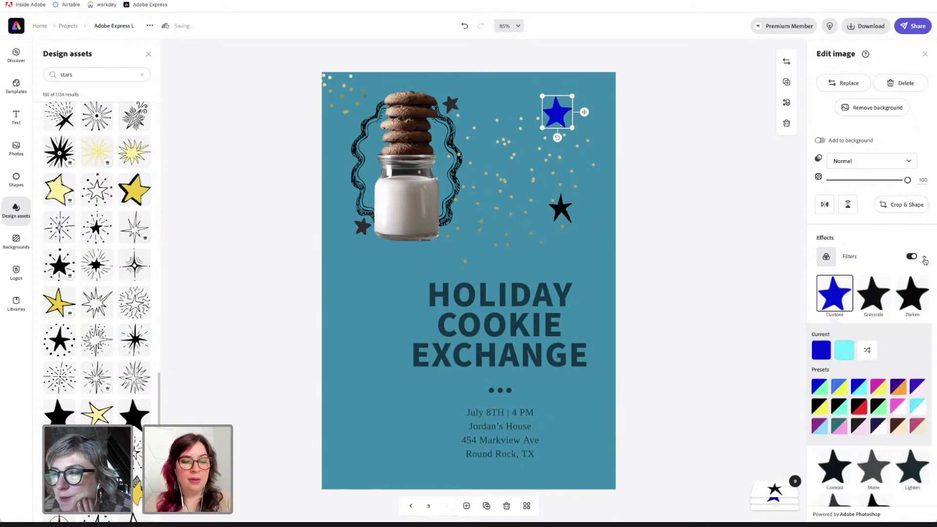
left_click(821, 350)
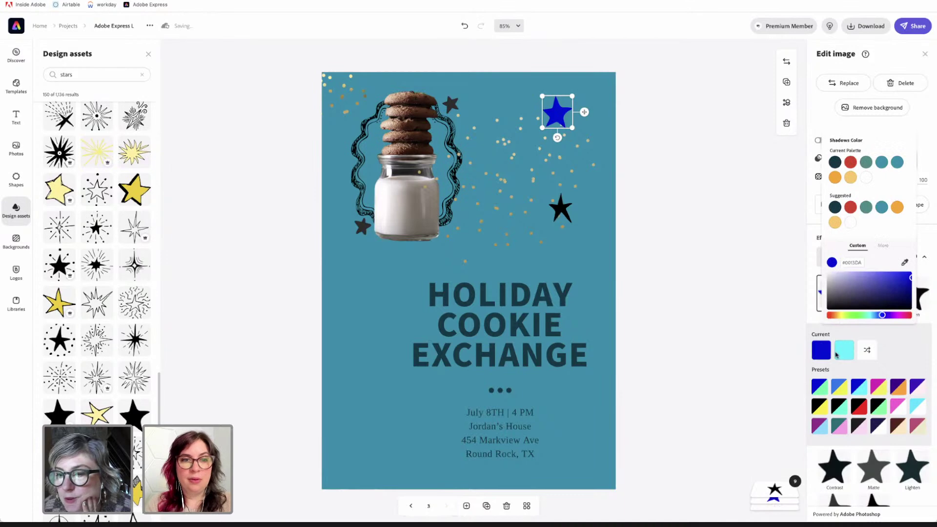
left_click(905, 264)
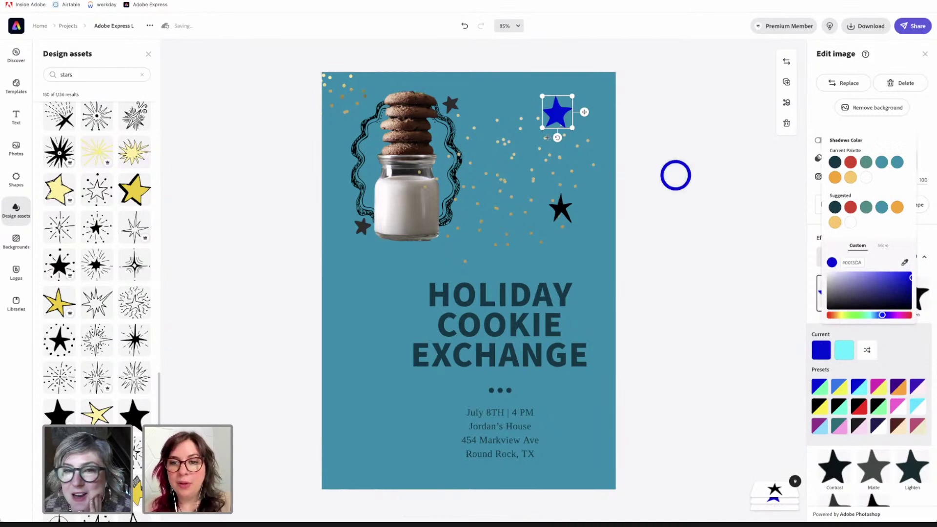
left_click(452, 104)
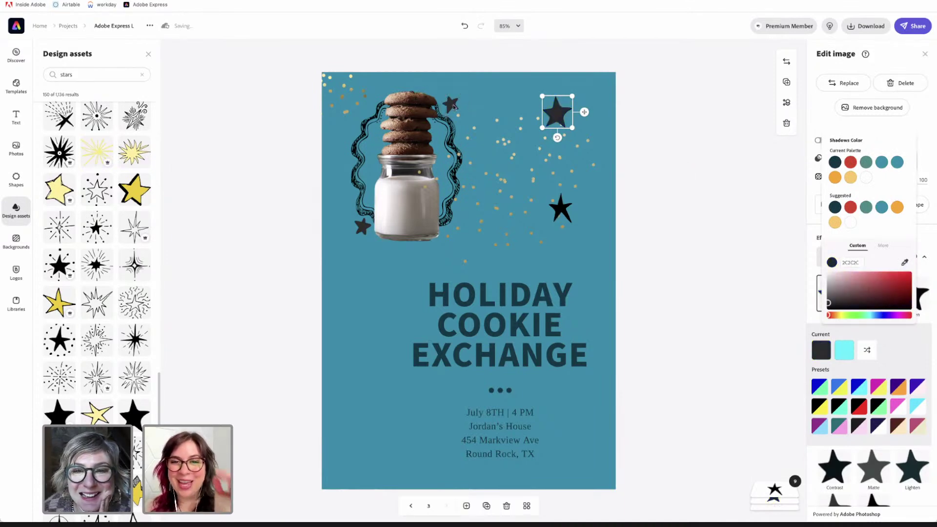
- Apply a Duotone filter to the lower star with the shadows color sampled from the upper star, and shift it slightly right
left_click(559, 212)
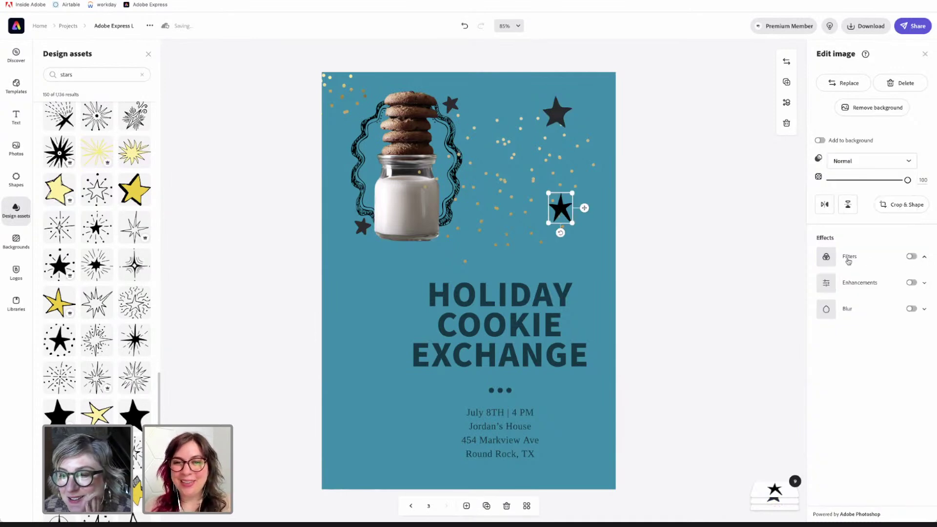
left_click(848, 259)
left_click(822, 350)
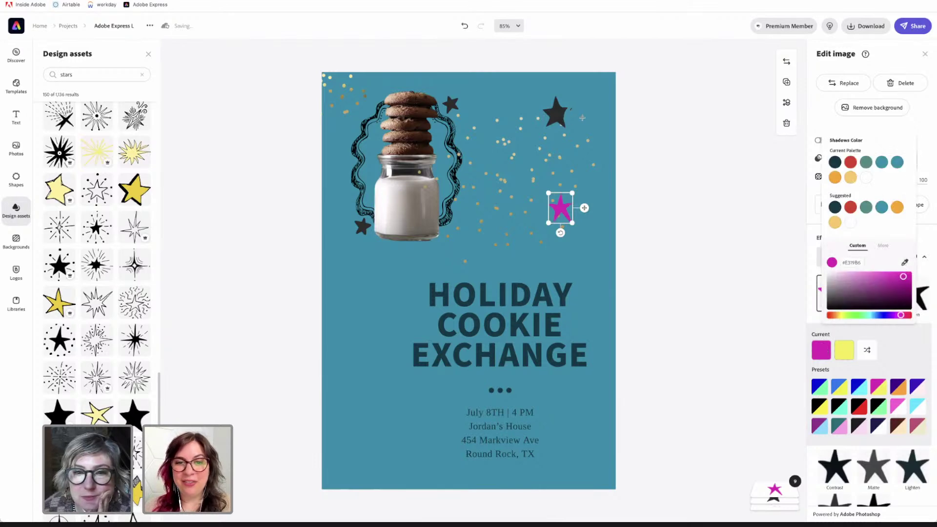
left_click(557, 118)
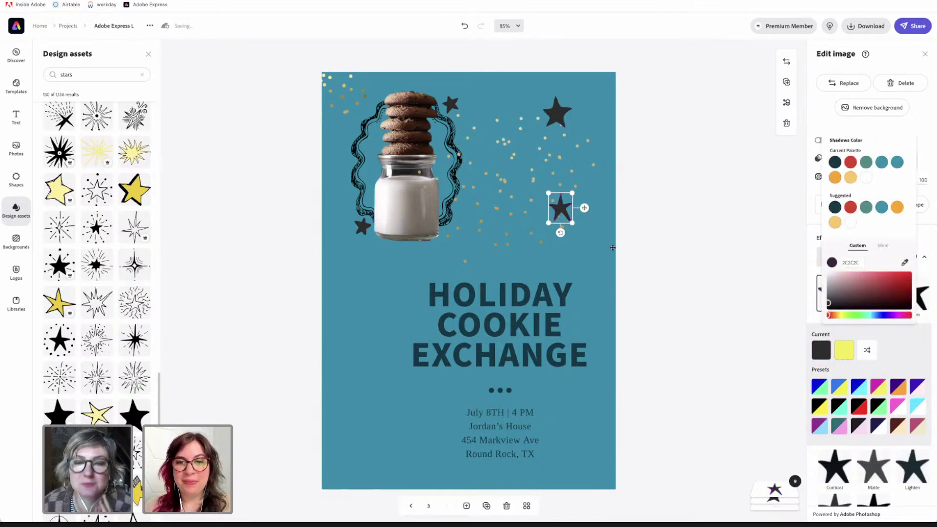
left_click(608, 248)
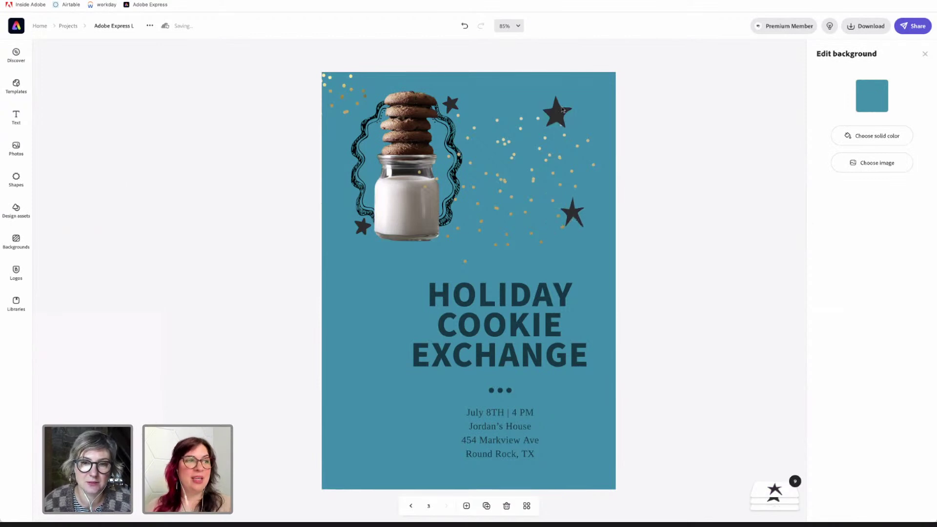
- Bring both gold confetti layers to the top of the layer order, above the two dark stars
left_click(545, 149)
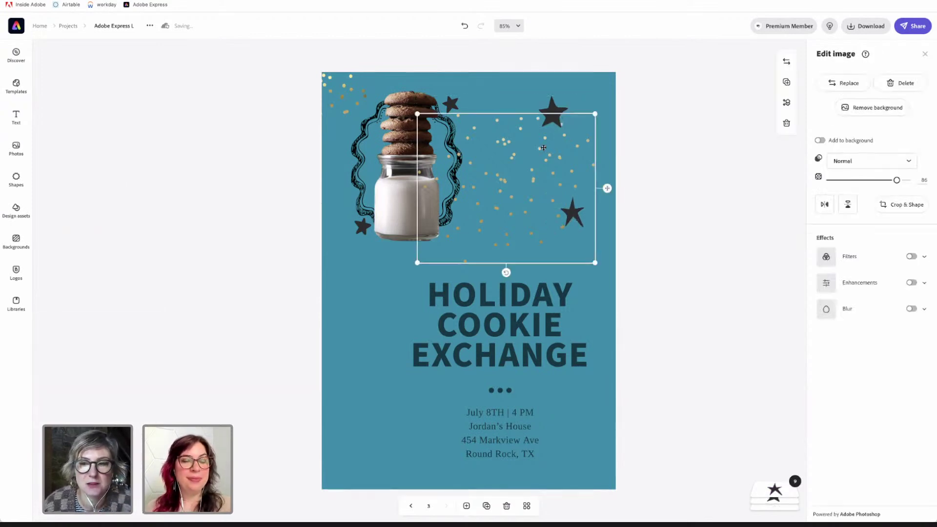
mouse_move(778, 487)
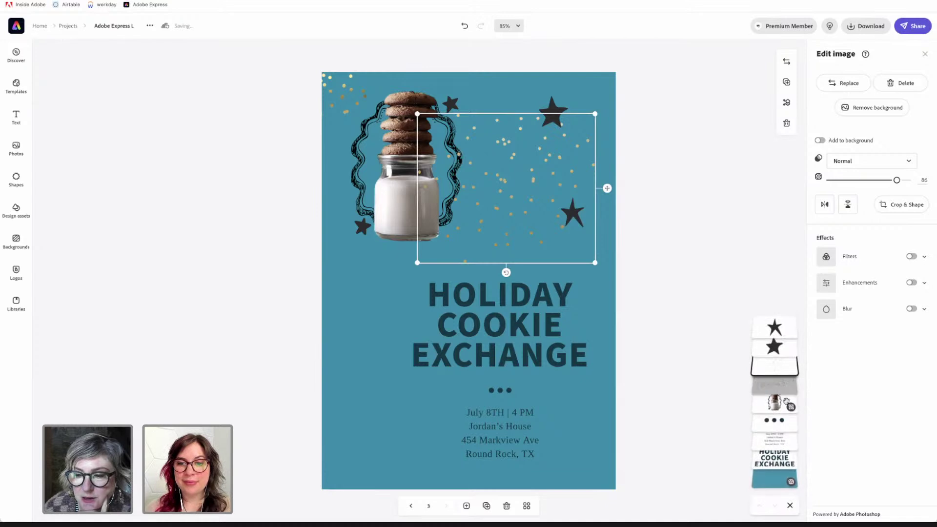
mouse_move(767, 353)
left_mouse_down()
mouse_move(771, 385)
mouse_move(768, 322)
mouse_move(776, 347)
left_mouse_up()
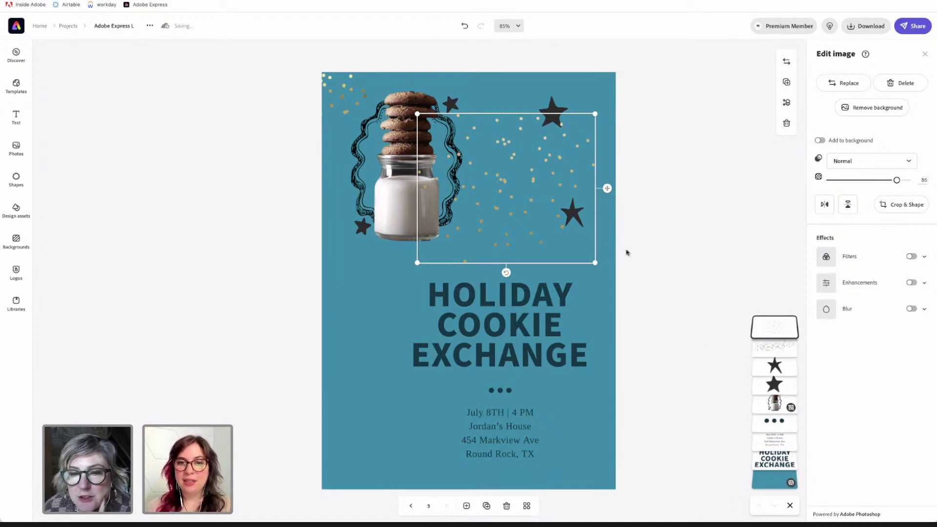
left_click(617, 235)
- Enlarge the sparse gold confetti slightly and move it up around the two stars
mouse_move(573, 215)
left_mouse_down()
mouse_move(562, 213)
mouse_move(568, 206)
left_mouse_up()
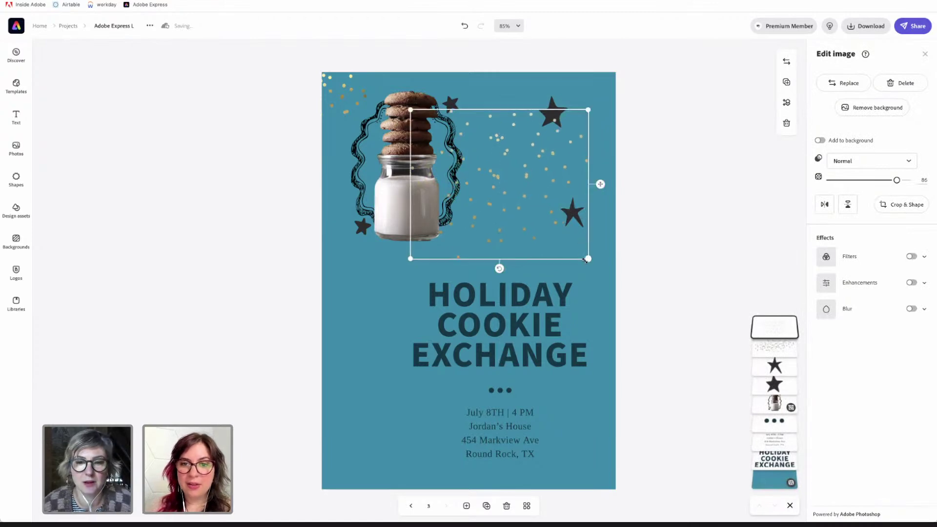
left_click_drag(593, 262, 608, 275)
left_click(375, 325)
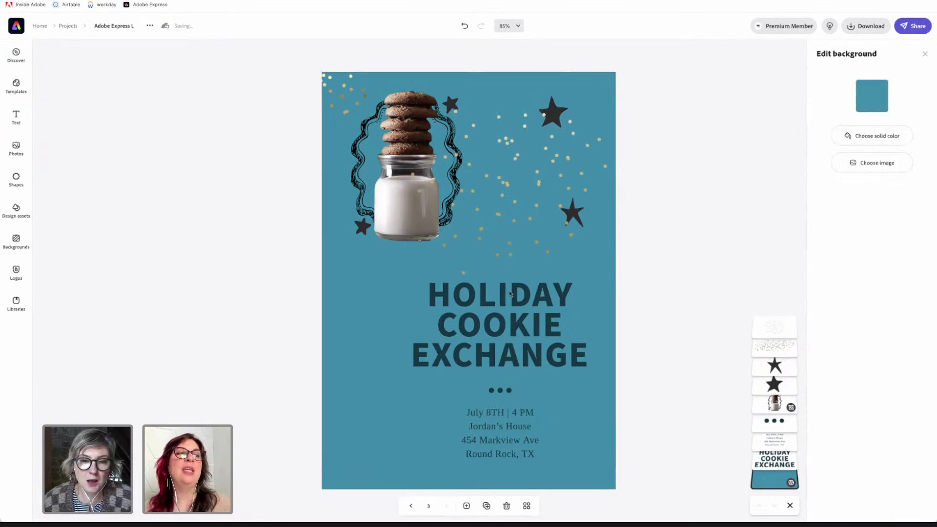
left_click_drag(478, 210, 478, 195)
- Resize the upper-left corner confetti, rotate it to a diagonal angle, and fit it into the poster's corner
left_click(343, 95)
left_click_drag(184, 139, 209, 127)
left_click_drag(355, 105, 342, 90)
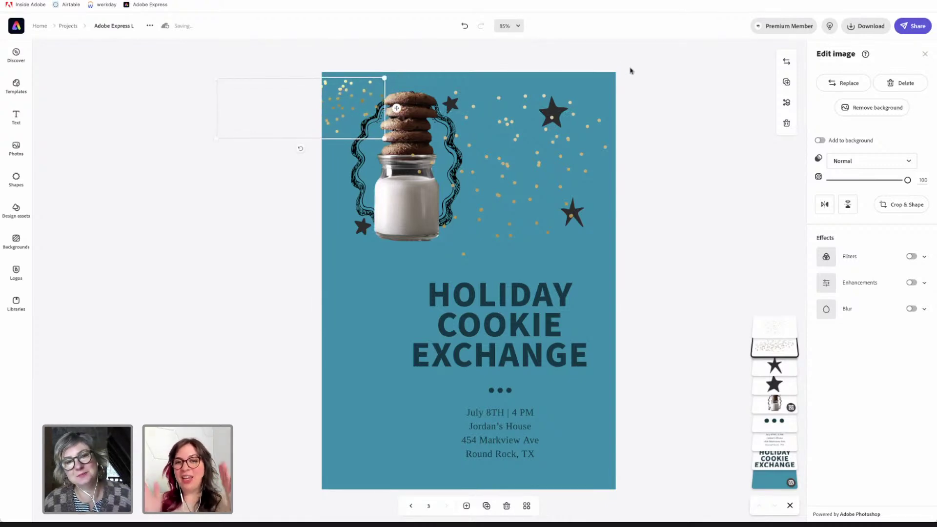
left_click(630, 71)
left_click(357, 123)
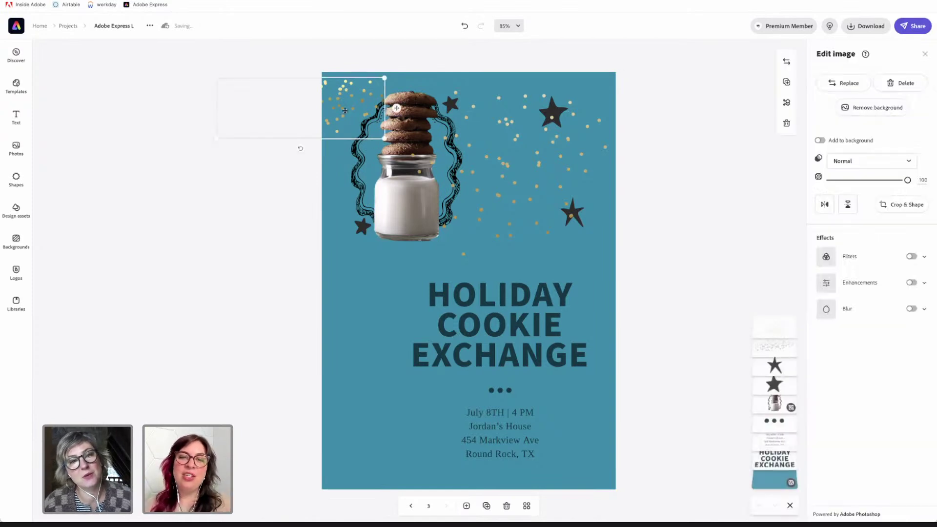
mouse_move(303, 152)
left_mouse_down()
mouse_move(314, 157)
mouse_move(316, 148)
left_mouse_up()
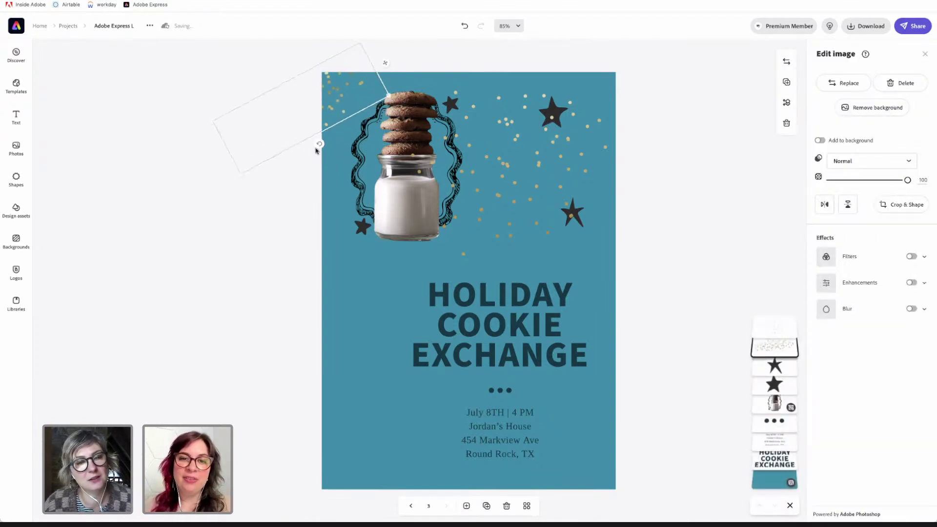
left_click_drag(343, 113, 334, 119)
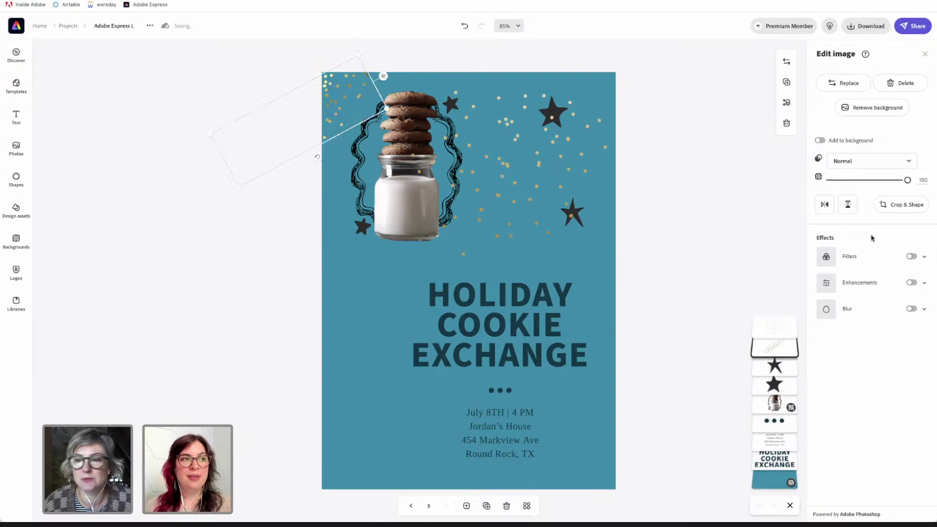
left_click(378, 275)
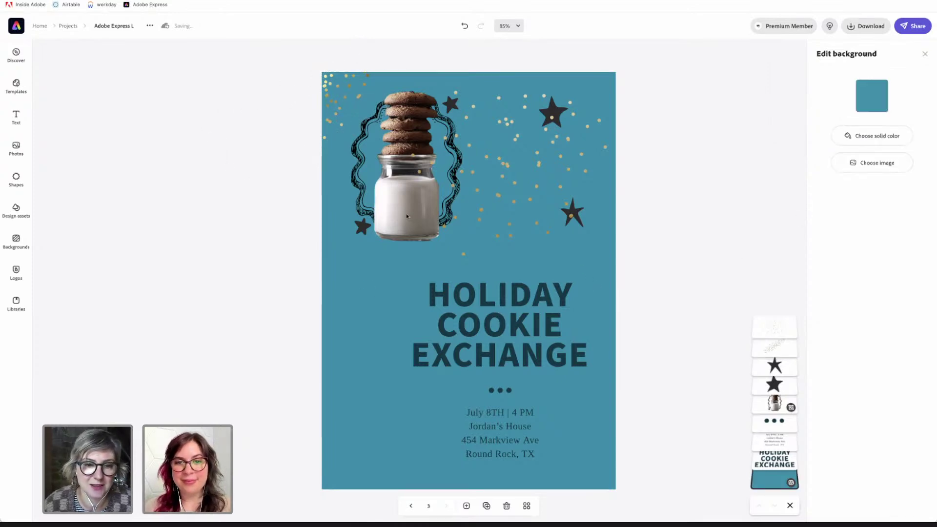
- Move the milk-and-cookies group slightly down and right, and shift the sparse gold confetti slightly left
left_click(400, 223)
left_click_drag(396, 224, 405, 238)
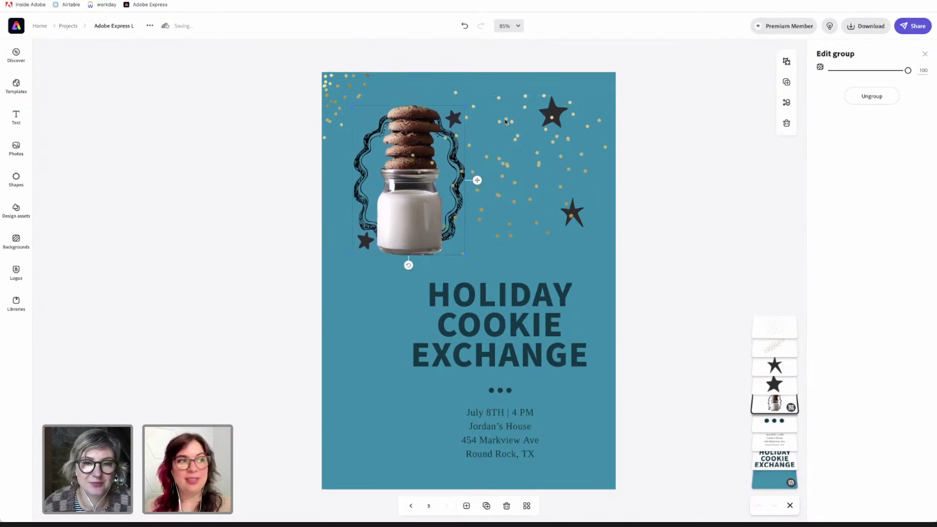
left_click_drag(508, 127, 503, 125)
left_click_drag(536, 233, 536, 233)
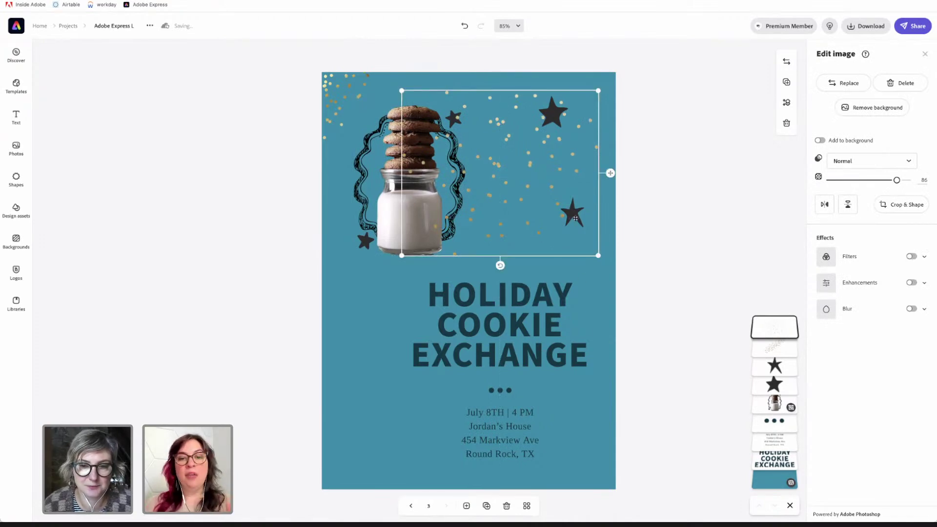
- Duplicate the star in the lower-right confetti and place the copy left of the title, keeping the confetti over the stars
left_click(561, 80)
left_click(556, 119)
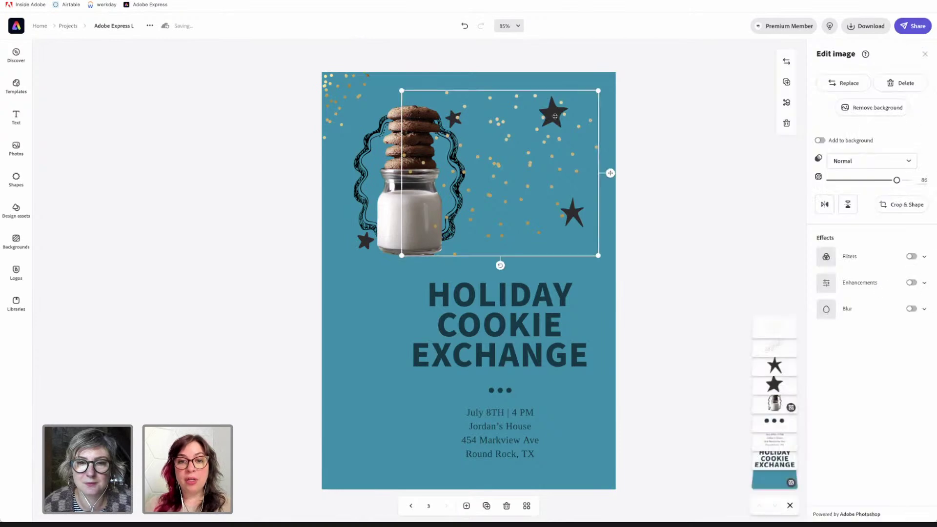
left_click_drag(593, 230, 572, 230)
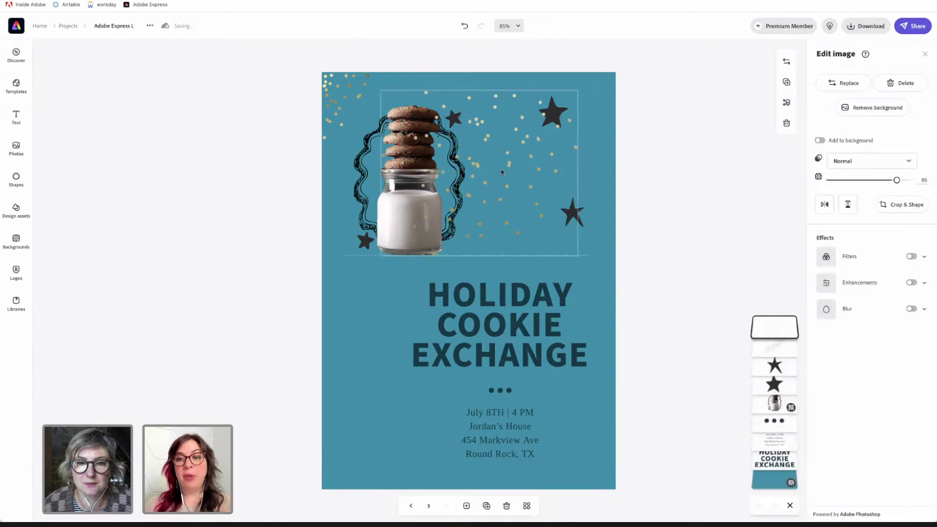
left_click(580, 224)
left_click_drag(564, 226, 369, 424)
left_click_drag(484, 153, 515, 149)
left_click_drag(369, 424, 369, 329)
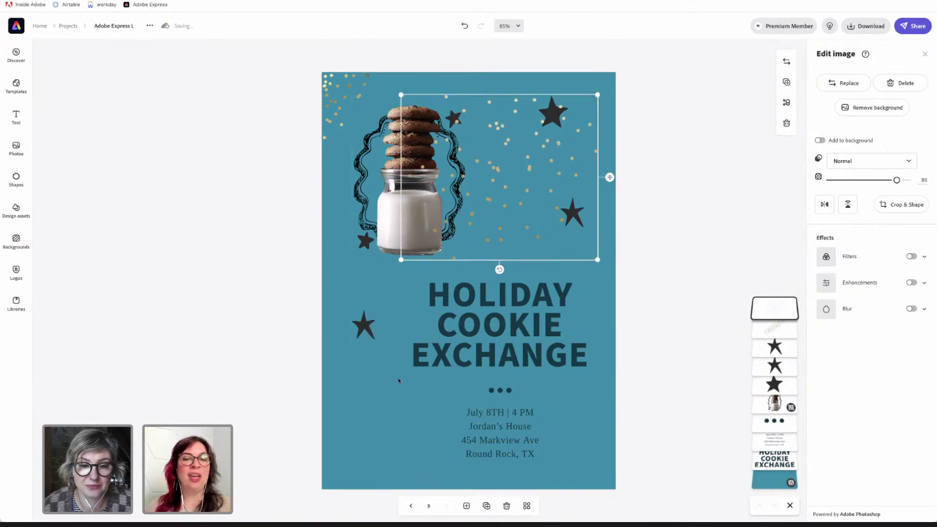
left_click(472, 360)
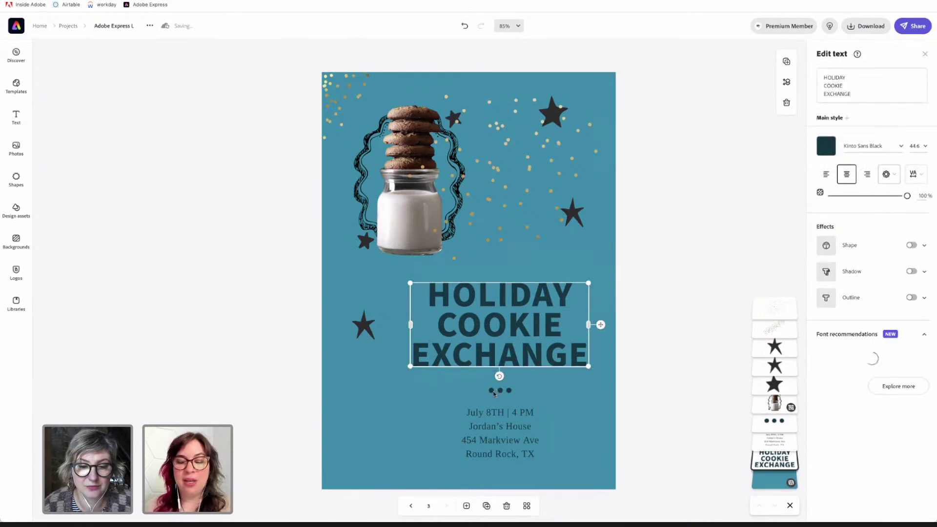
left_click(494, 393, "shift")
left_click(500, 424, "shift")
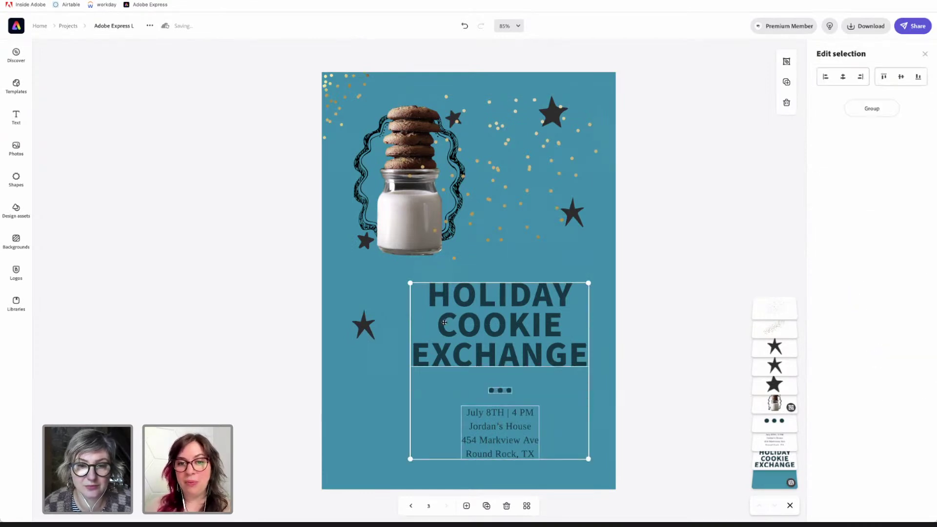
left_click(371, 293)
- Shift the milk-and-cookies group slightly down and left, and delete the rotated gold confetti from the poster's upper-left corner
left_click_drag(391, 229, 384, 243)
left_click(326, 87)
left_click_drag(326, 87, 330, 374)
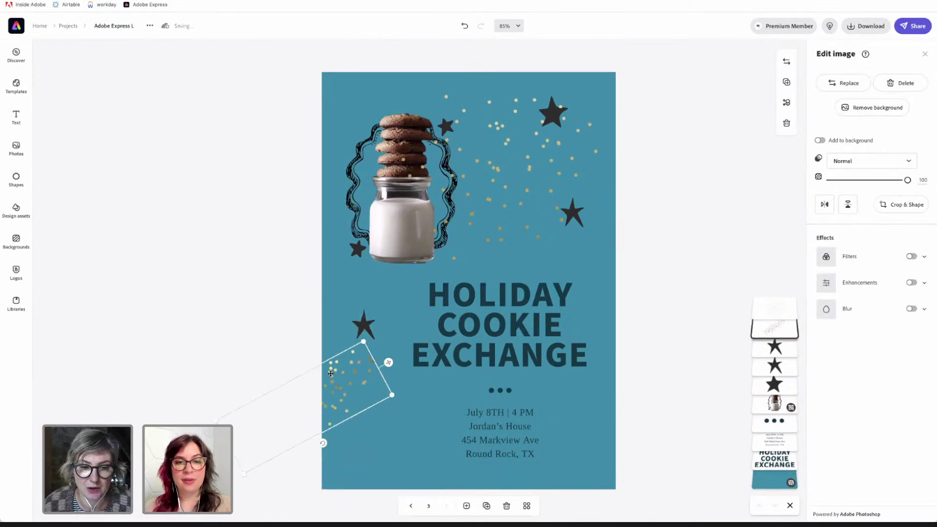
left_click(356, 303)
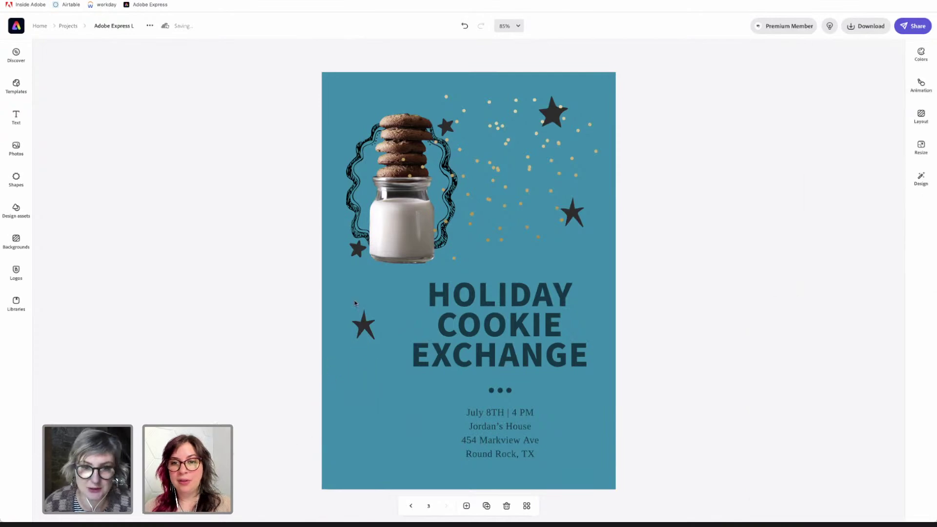
- Move the title, three dots and event details together slightly left and down so they sit nearer the poster's center
left_click(500, 369)
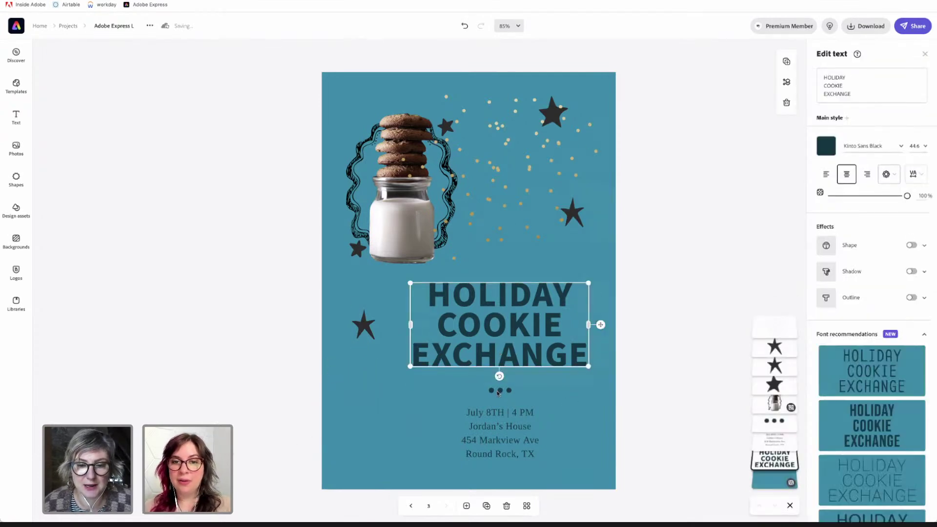
left_click(494, 395)
left_click(507, 387, "shift")
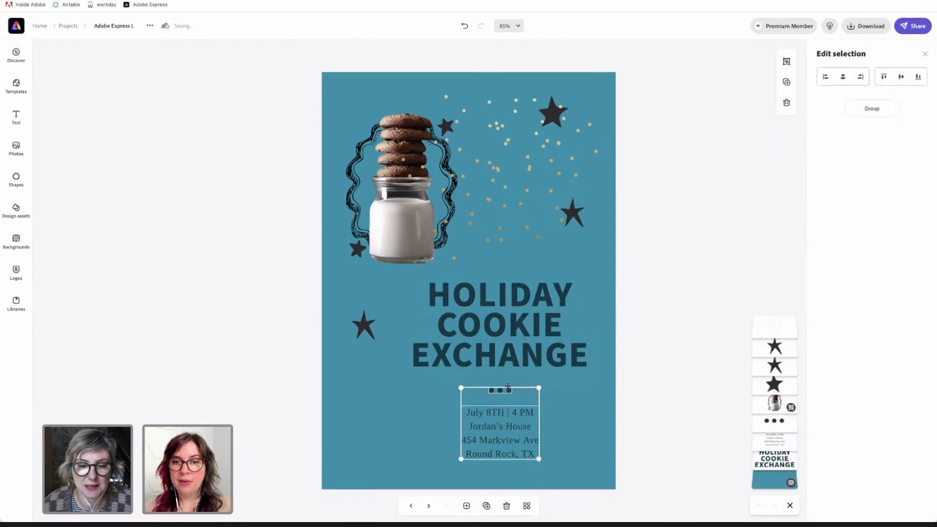
left_click(495, 337, "shift")
mouse_move(484, 335)
left_mouse_down()
mouse_move(464, 336)
mouse_move(471, 346)
left_mouse_up()
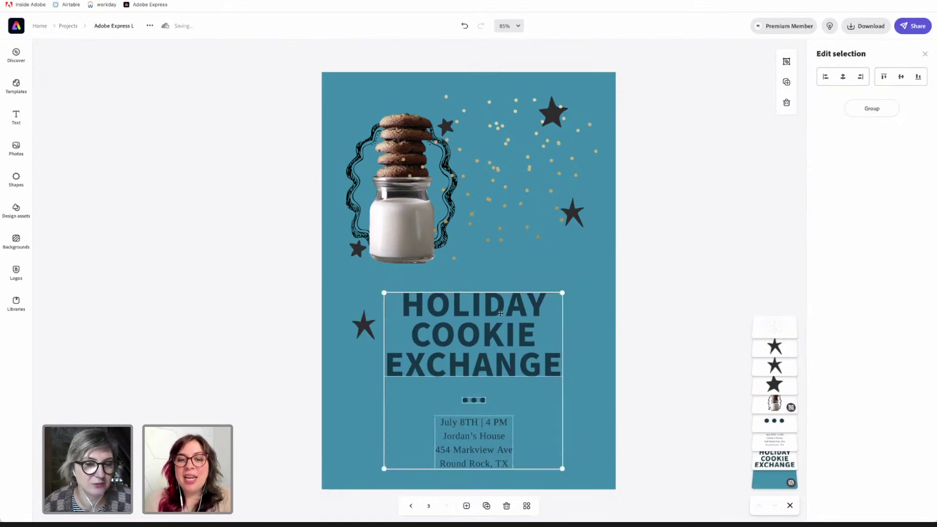
- Move the star from beside the title to the poster's lower right, next to the event details
left_click_drag(361, 327, 581, 423)
left_click(365, 127)
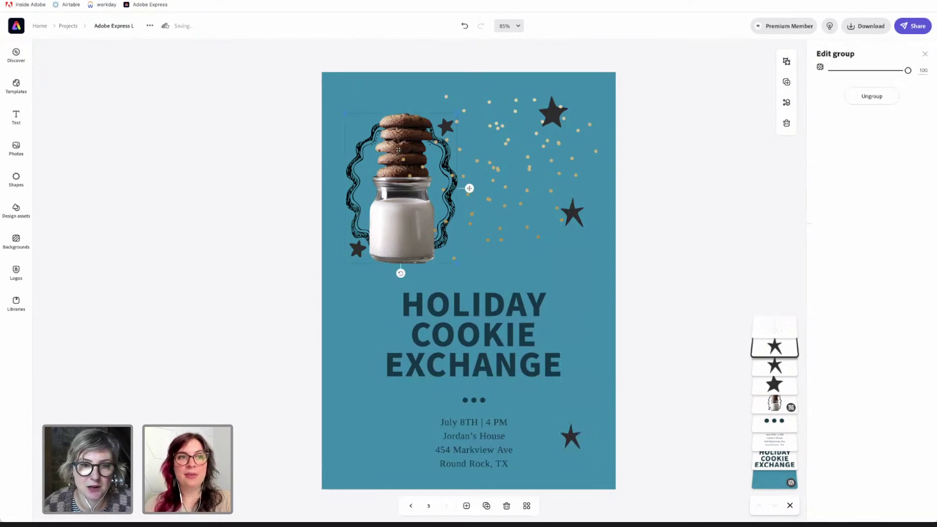
left_click(557, 121)
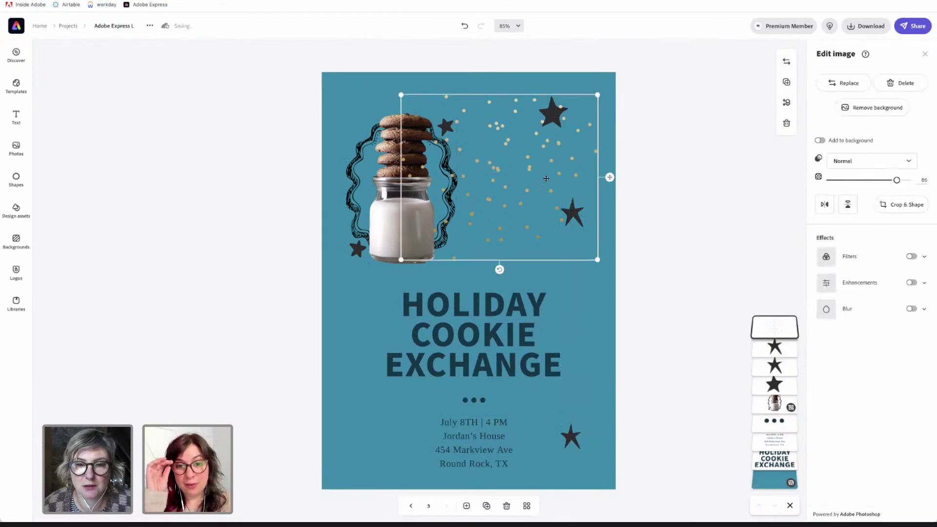
- Shift the gold confetti left and slightly up so it overlaps the milk-and-cookies group
left_click_drag(530, 170, 504, 171)
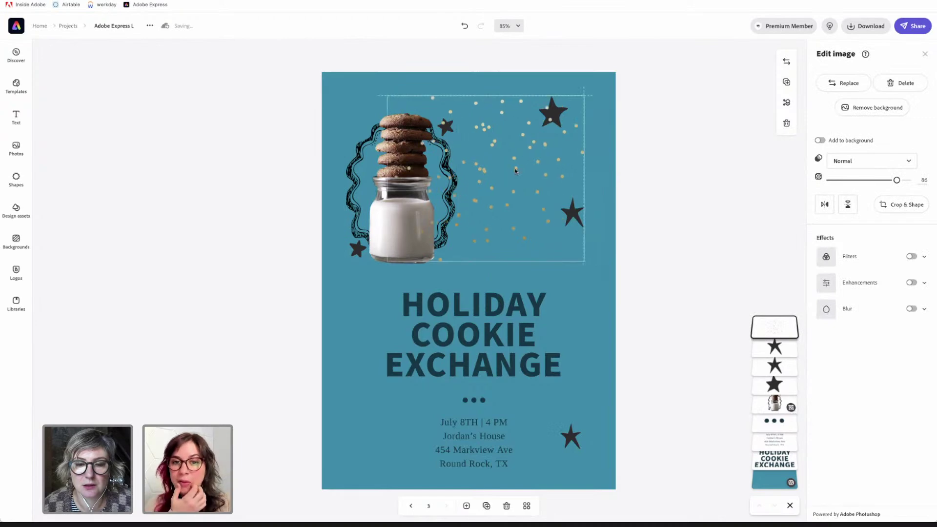
left_click(579, 213)
left_click(565, 111)
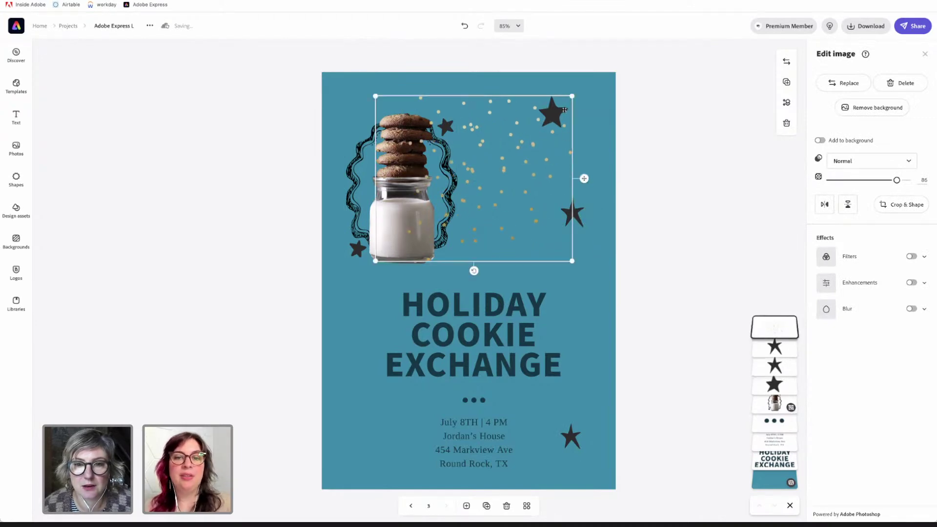
left_click_drag(494, 121, 463, 111)
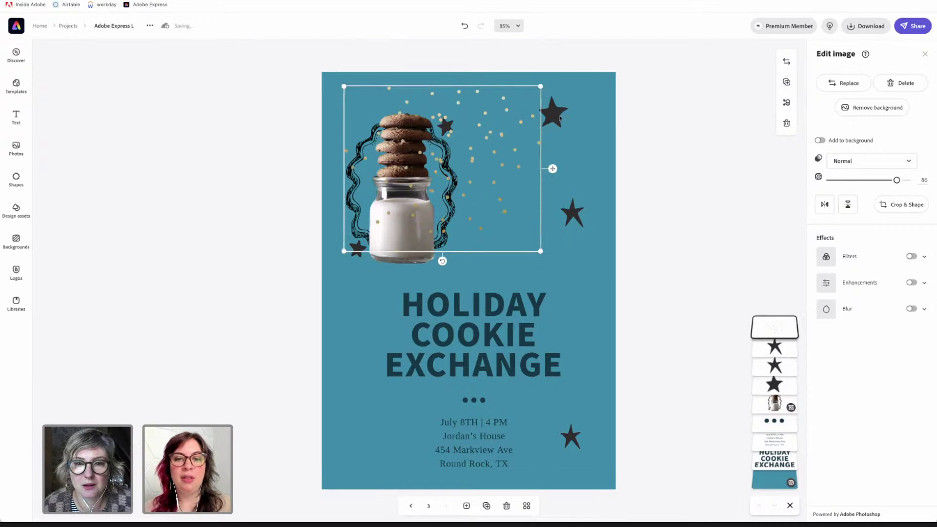
- Duplicate the poster's upper-right star and place the smaller copy left of the title
left_click(559, 117)
left_click_drag(559, 116, 382, 312)
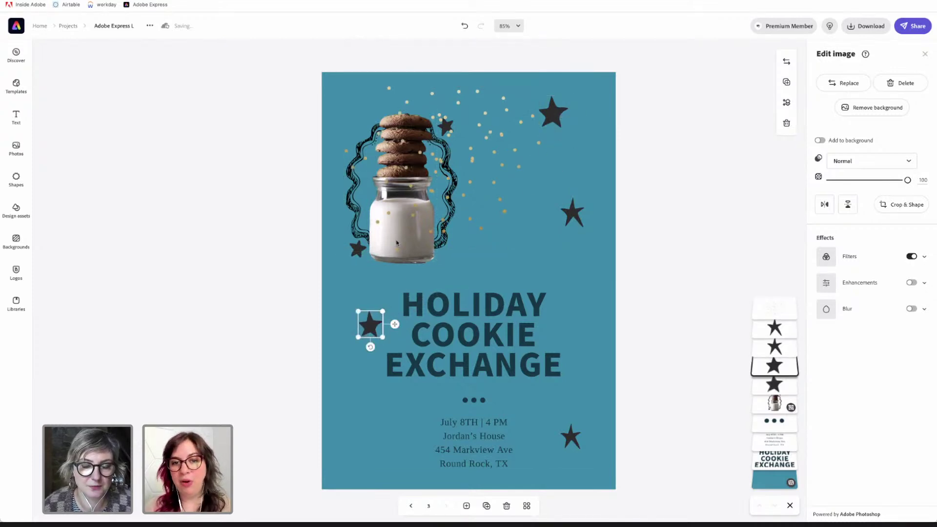
- Shift the gold confetti sideways and center the milk-and-cookies group above the title, adjusting the group's size
left_click(398, 243)
left_click_drag(473, 160, 531, 160)
left_click(379, 224)
left_click_drag(460, 110, 471, 96)
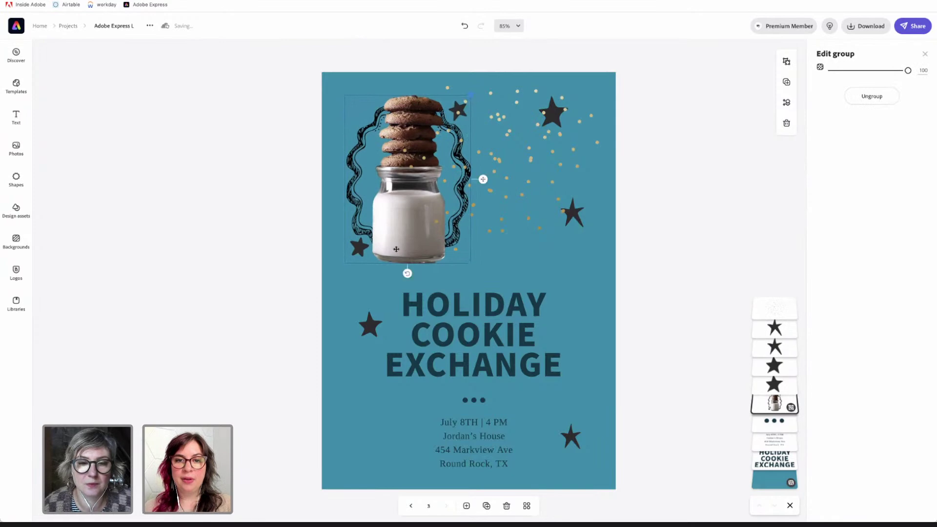
left_click_drag(396, 248, 459, 252)
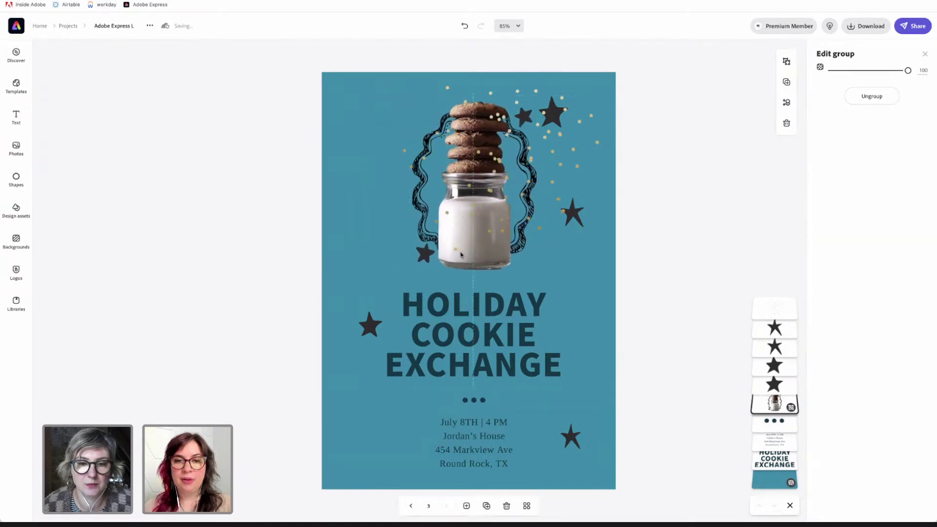
mouse_move(445, 266)
left_mouse_down()
mouse_move(457, 254)
mouse_move(423, 246)
mouse_move(463, 243)
mouse_move(463, 262)
left_mouse_up()
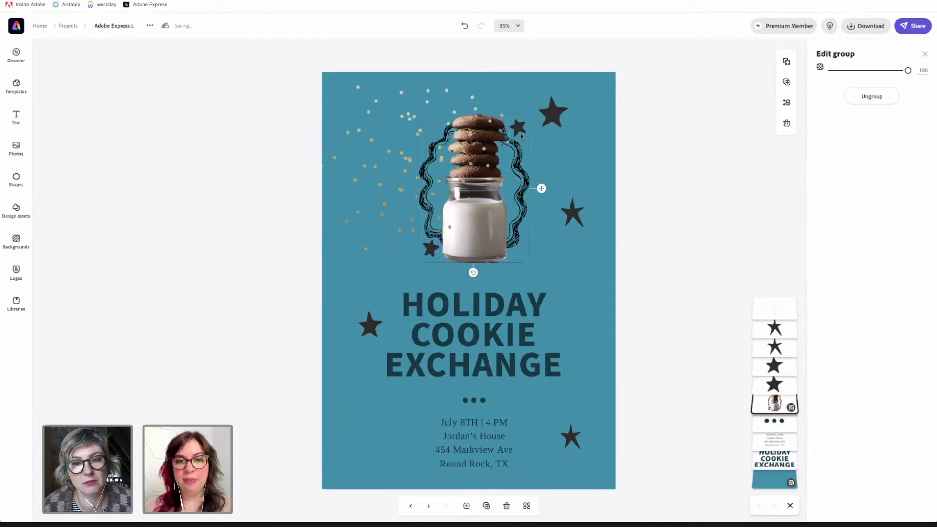
- Nudge the upper-right star outward, and spread the slightly enlarged gold confetti across the poster's top above the cookies
left_click_drag(565, 115, 581, 122)
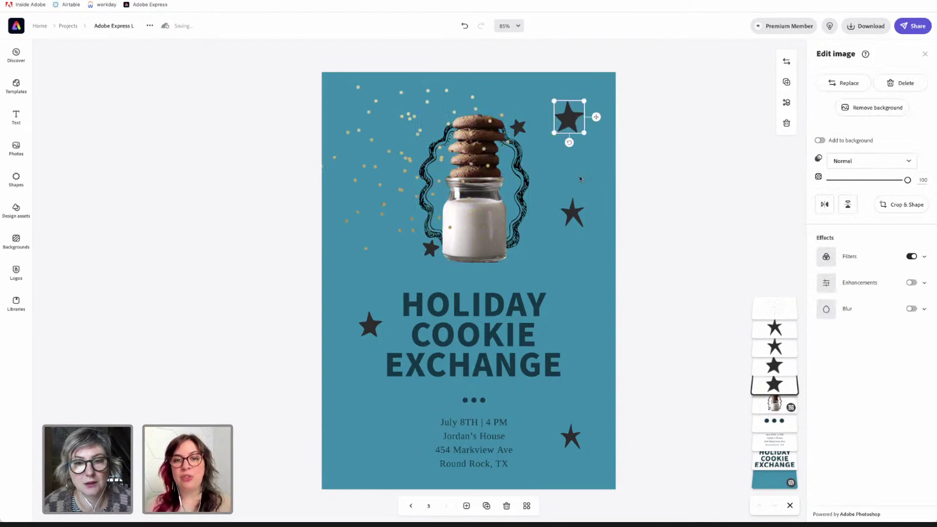
left_click_drag(400, 131, 458, 100)
left_click(420, 113)
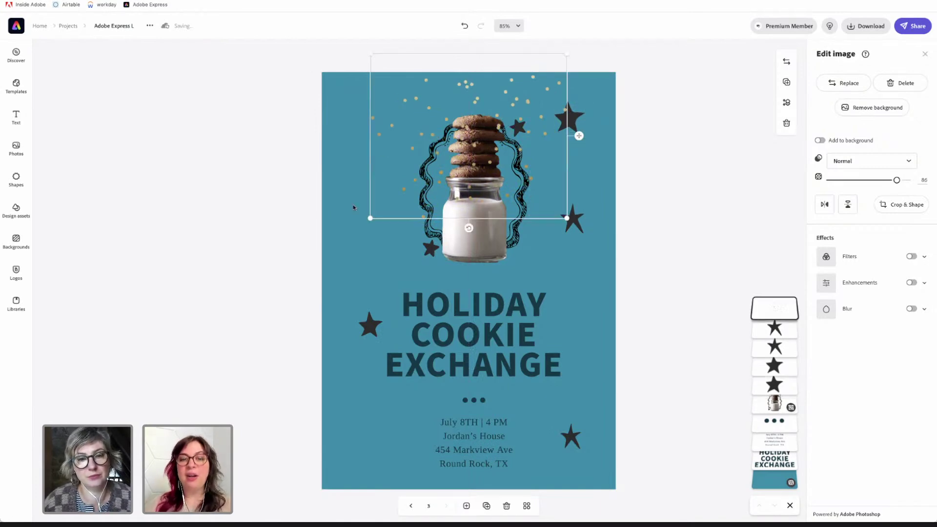
left_click_drag(370, 215, 365, 222)
left_click_drag(408, 145, 399, 137)
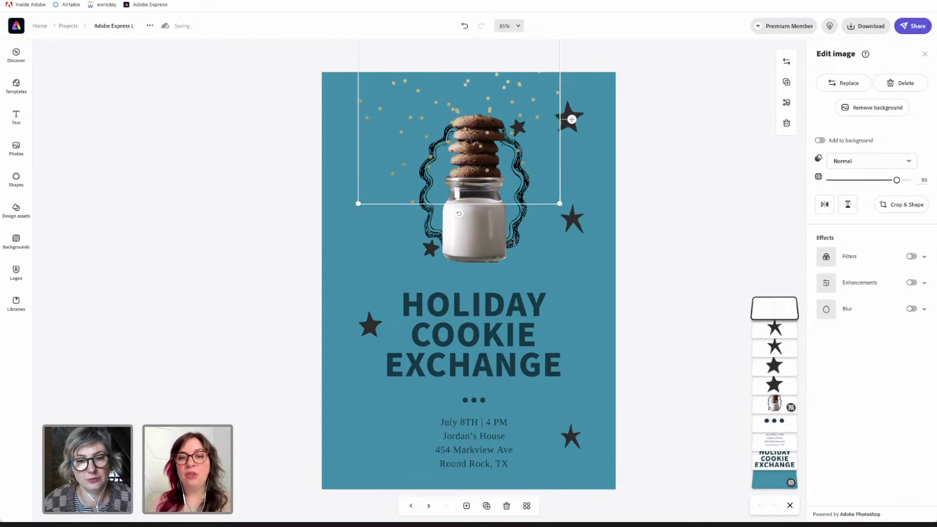
- Shrink the milk-and-cookies group slightly and realign it centered above the title
left_click(476, 245)
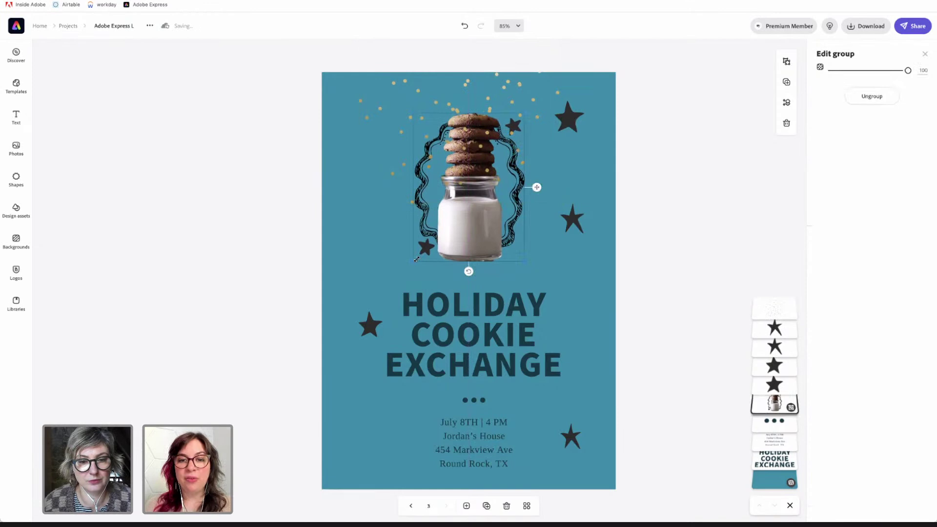
left_click_drag(416, 260, 420, 251)
left_click_drag(468, 217, 468, 227)
left_click_drag(421, 124, 420, 122)
left_click_drag(488, 245, 490, 244)
- Move the large upper-right star to the left of the cookies, and slightly shrink the star right of the milk bottle
left_click_drag(575, 123, 374, 141)
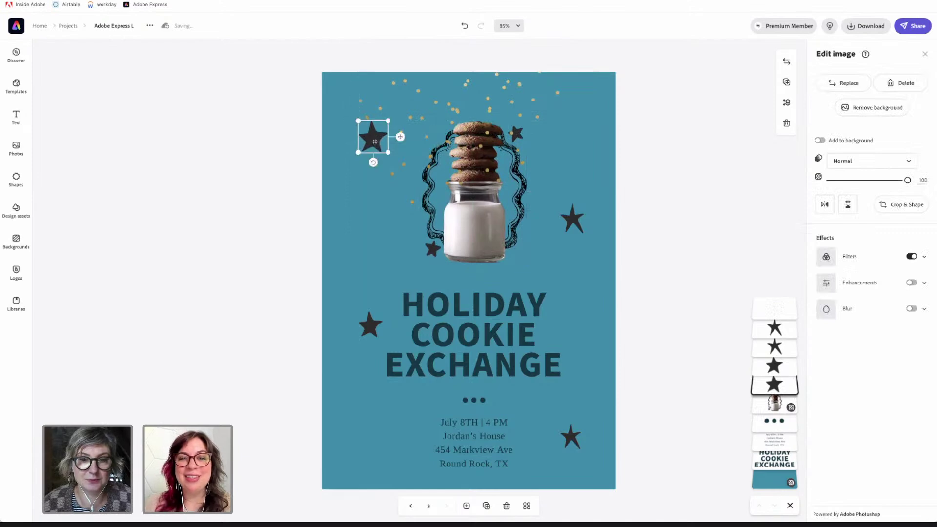
left_click(571, 224)
left_click_drag(584, 204, 580, 209)
left_click(557, 196)
left_click(479, 244)
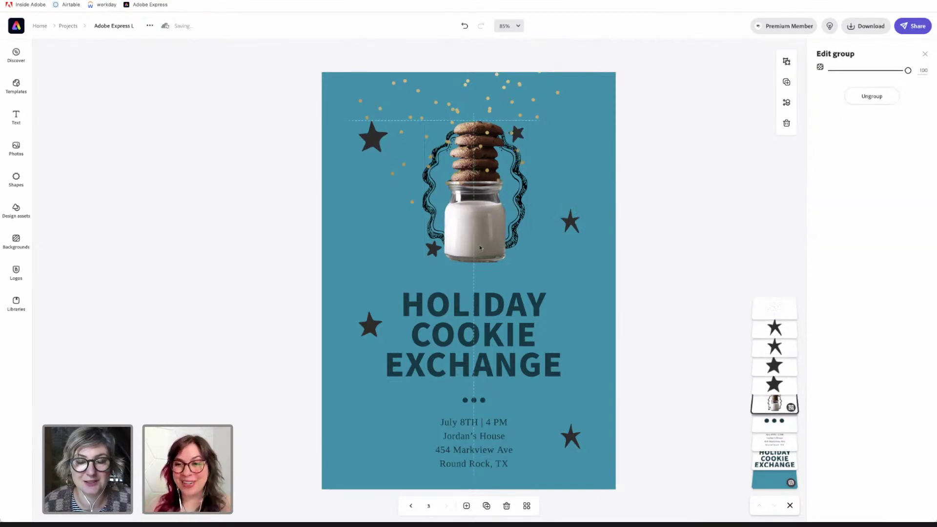
- Shift the gold confetti slightly to center it over the cookies, and nudge the star beside the title up and left
left_click(509, 83)
left_click_drag(509, 84, 514, 96)
left_click(344, 225)
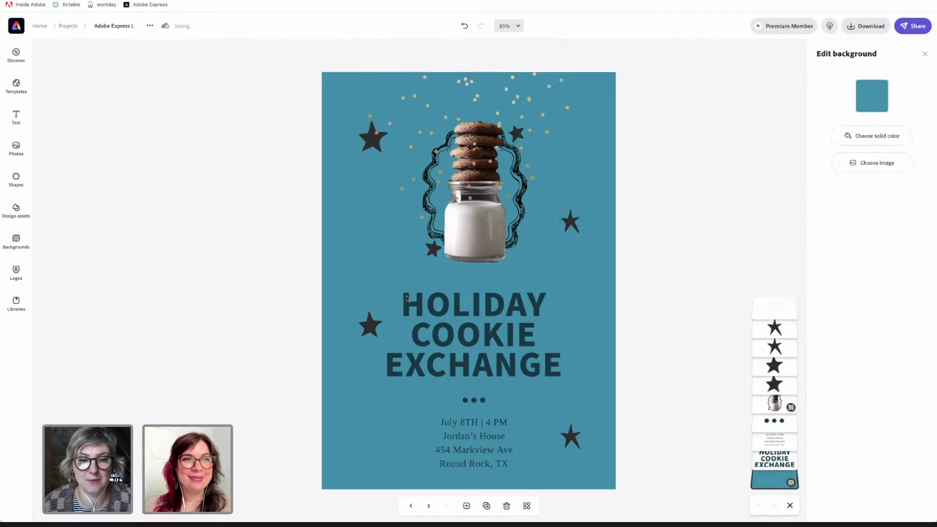
left_click(365, 149)
left_click(606, 190)
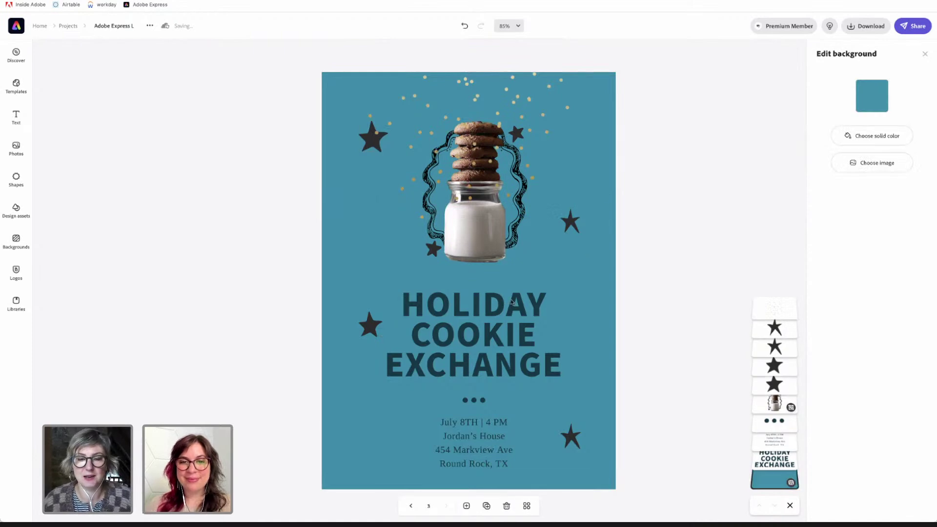
left_click_drag(370, 326, 364, 320)
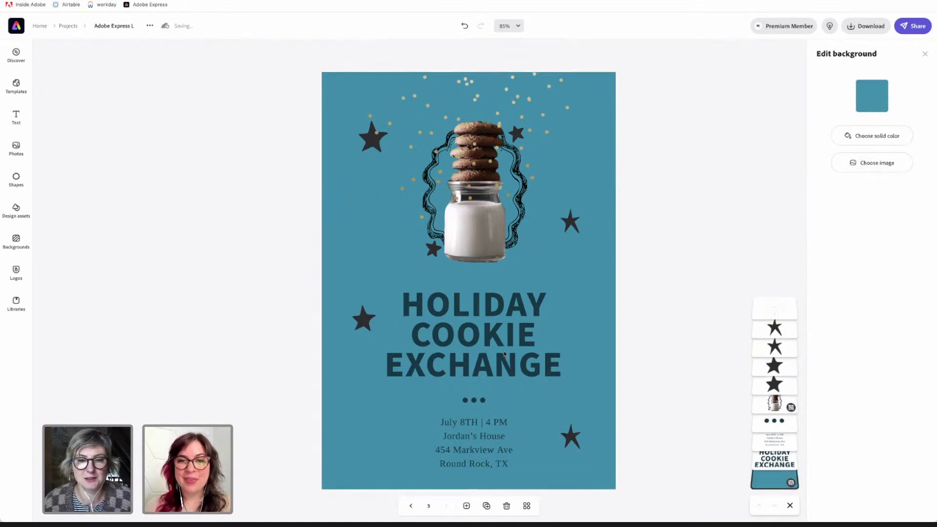
- Open the full font recommendations for the HOLIDAY COOKIE EXCHANGE title and load more suggestions
left_click(488, 344)
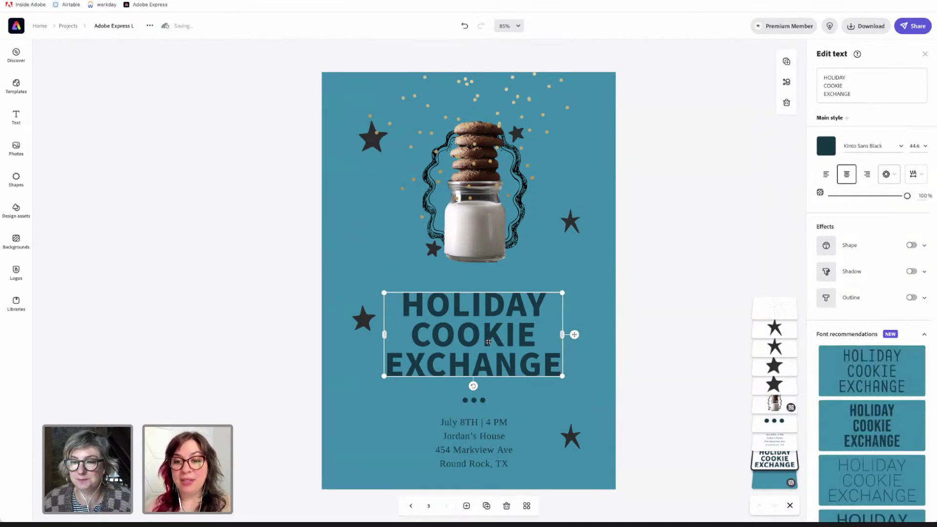
scroll(893, 207, "down", 3)
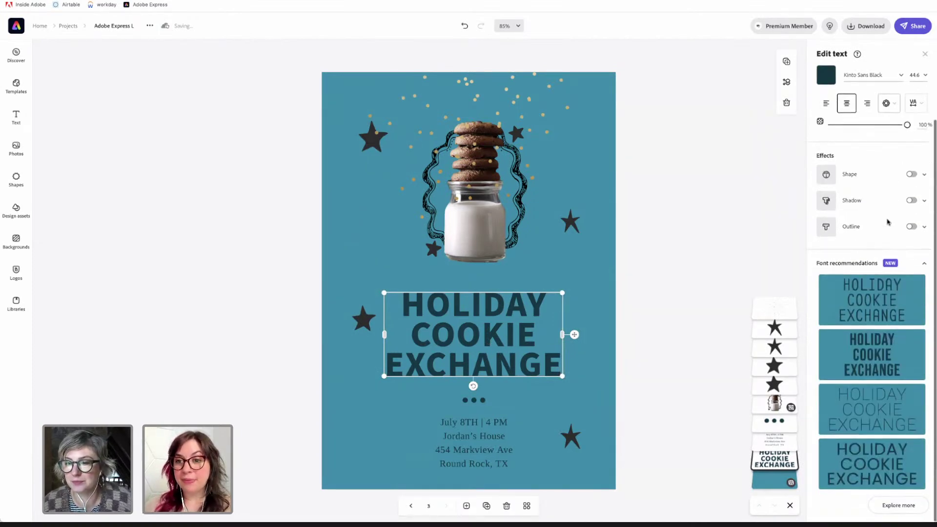
left_click(899, 506)
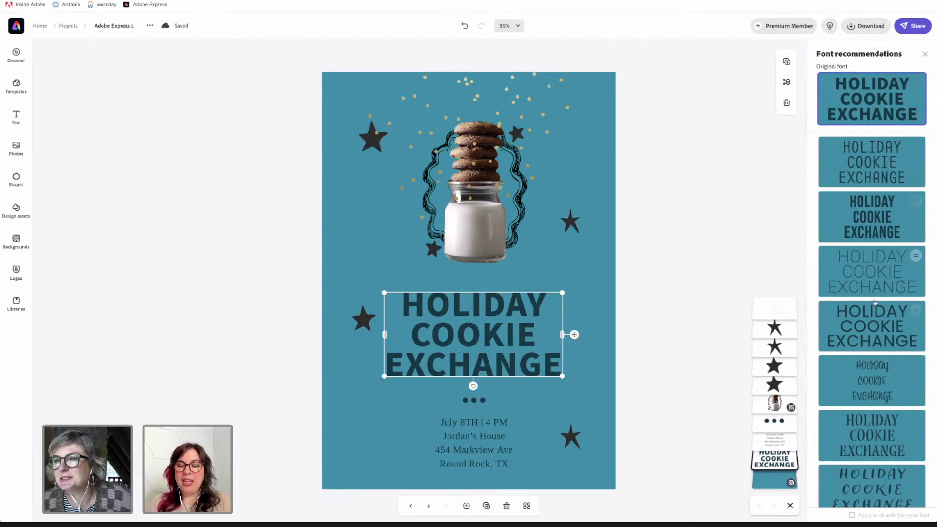
scroll(873, 307, "down", 3)
scroll(875, 307, "down", 1)
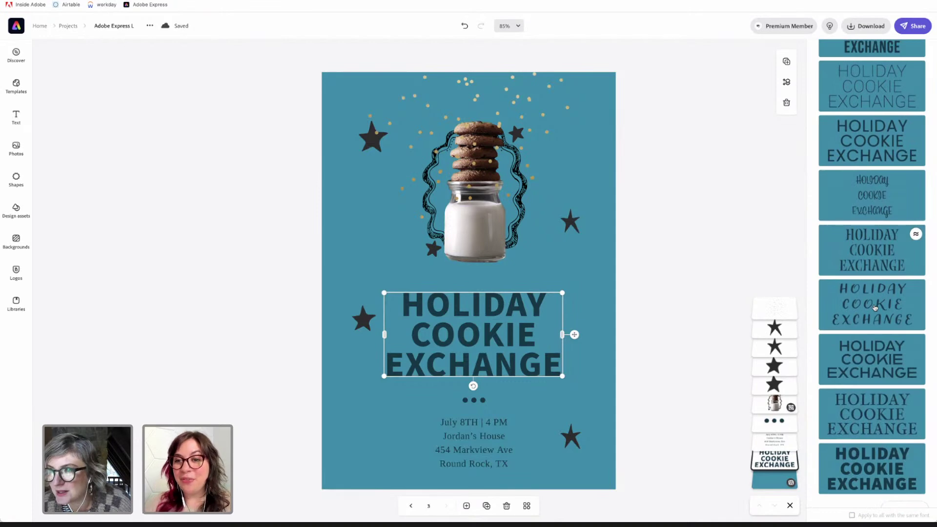
scroll(875, 307, "down", 1)
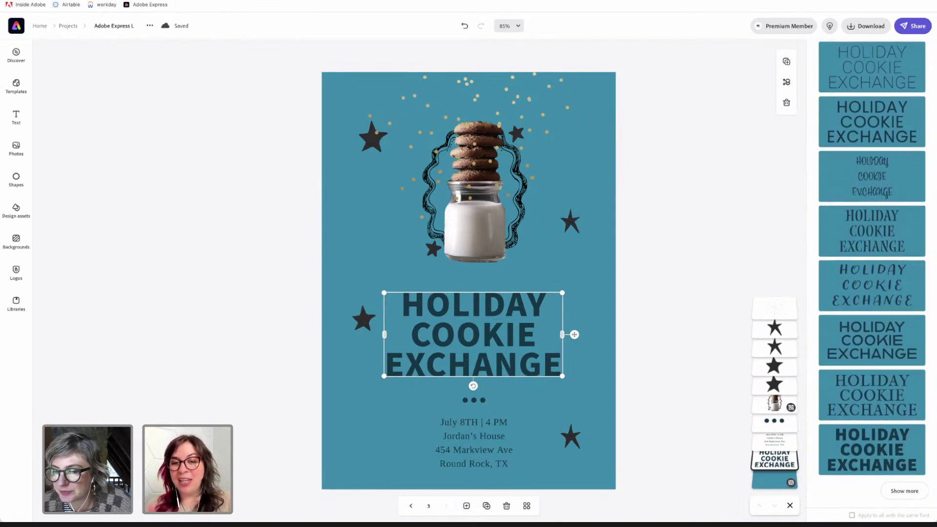
left_click(902, 491)
- Try several recommended serif fonts on the title and apply the one listed directly below the extra-bold sans serif
scroll(868, 250, "down", 4)
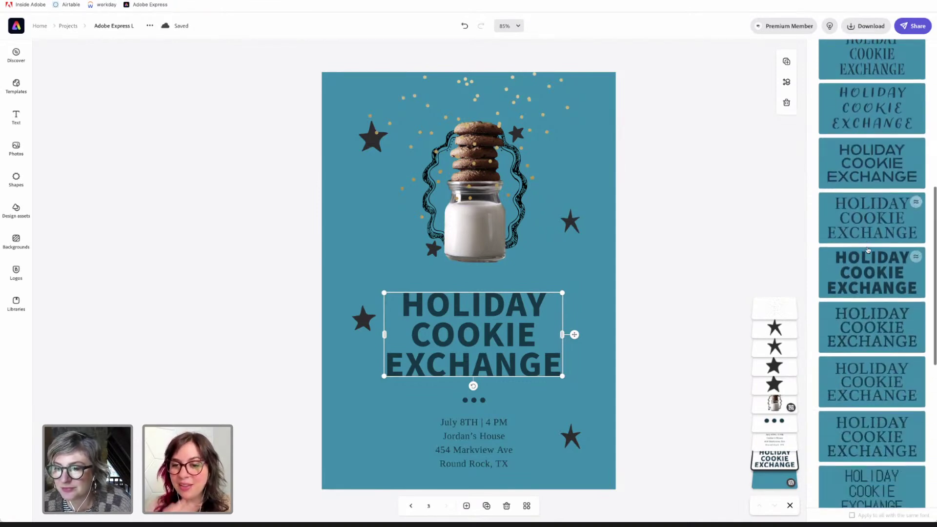
scroll(868, 250, "down", 1)
scroll(868, 250, "down", 2)
scroll(868, 250, "down", 3)
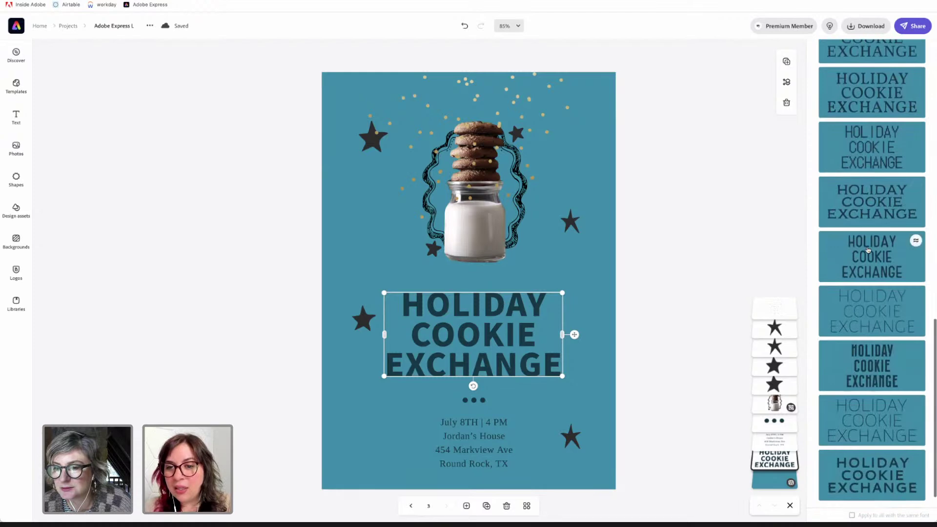
scroll(868, 250, "down", 1)
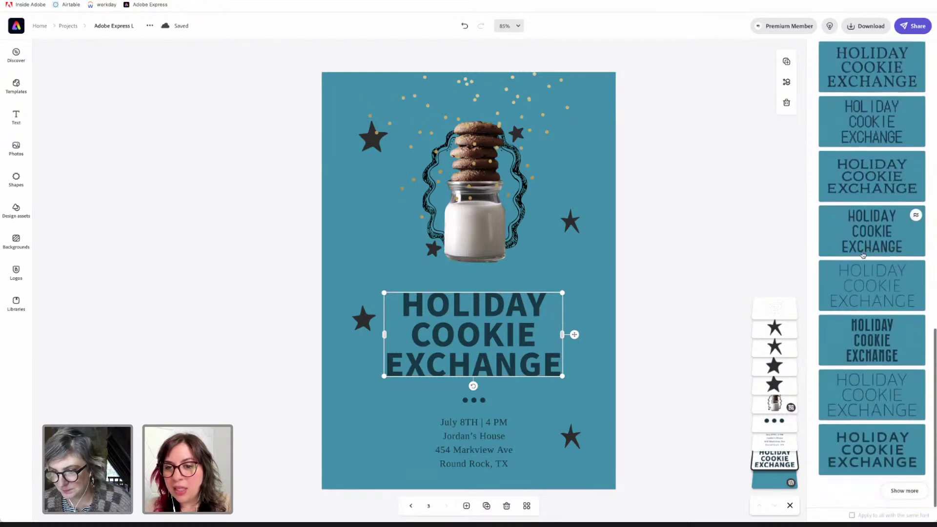
scroll(867, 342, "up", 1)
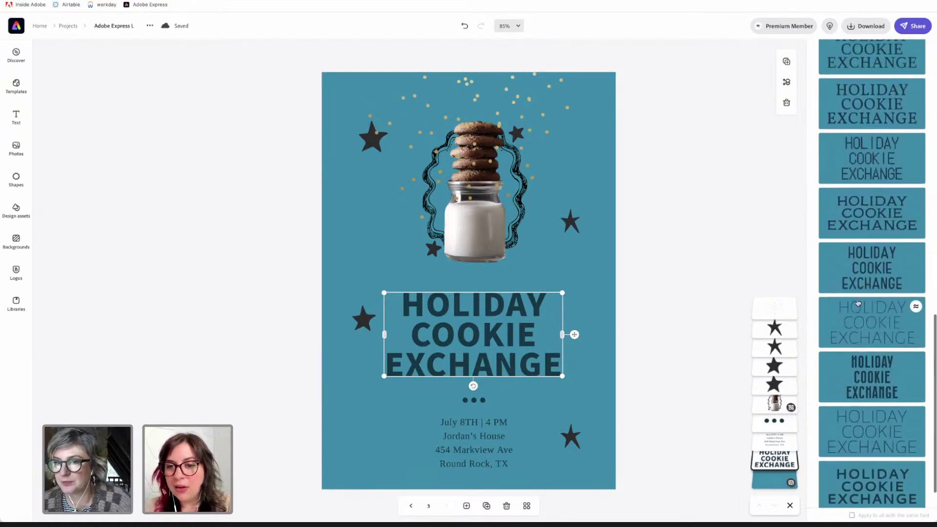
left_click(862, 216)
scroll(862, 215, "up", 2)
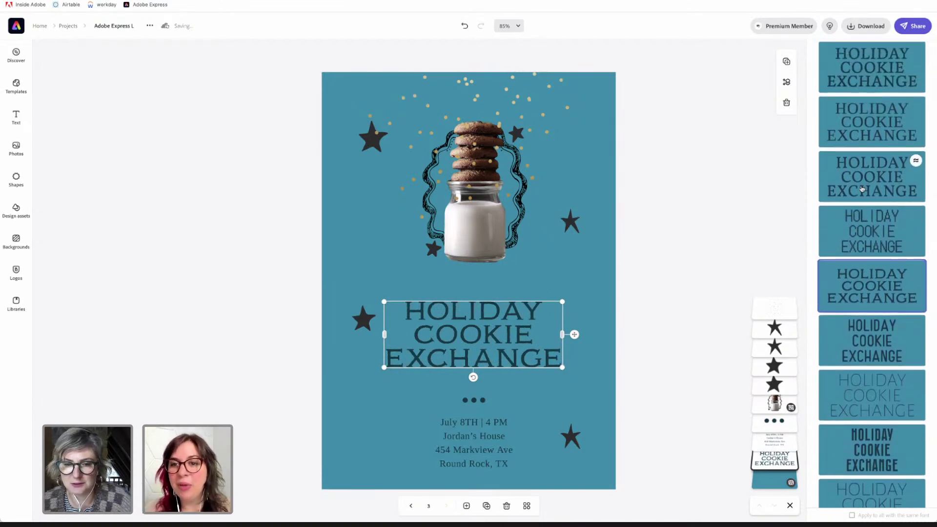
left_click(862, 189)
scroll(863, 189, "up", 1)
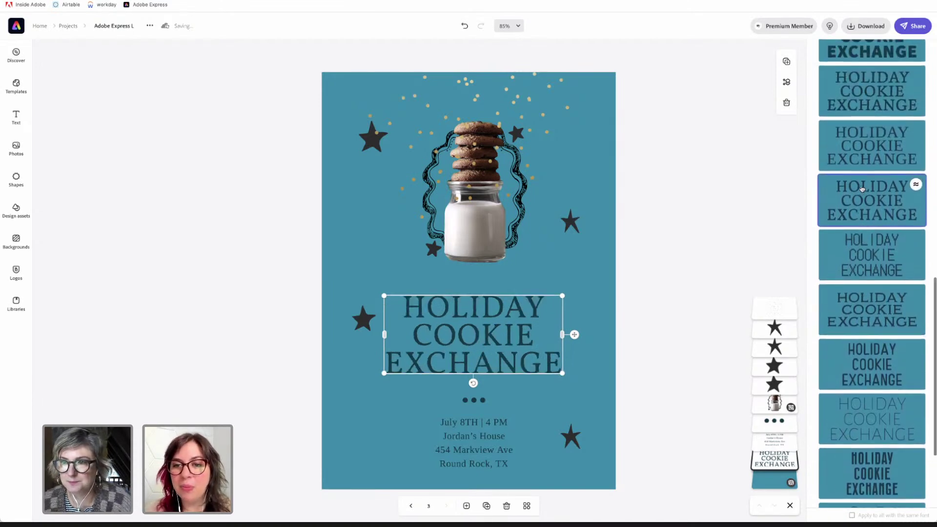
left_click(866, 93)
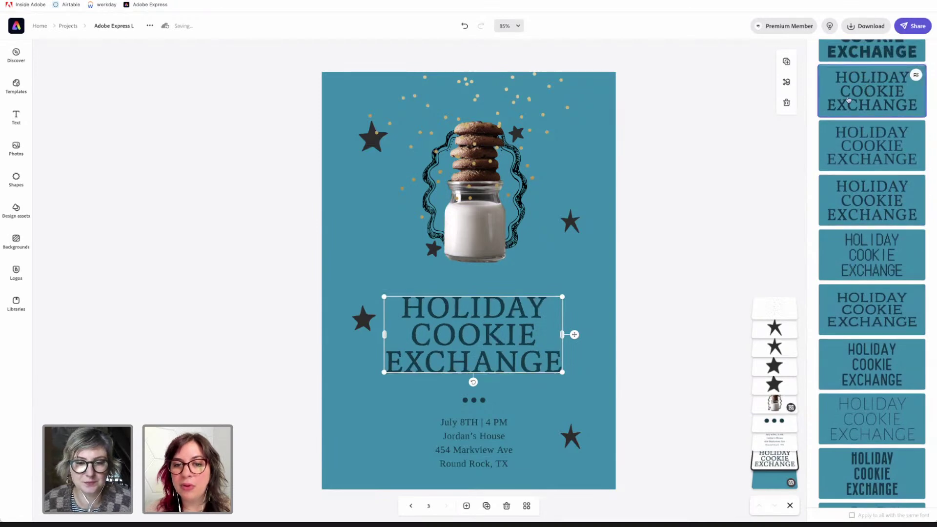
- Look through the fonts similar to the title's chosen serif font
scroll(889, 199, "up", 1)
scroll(889, 199, "up", 3)
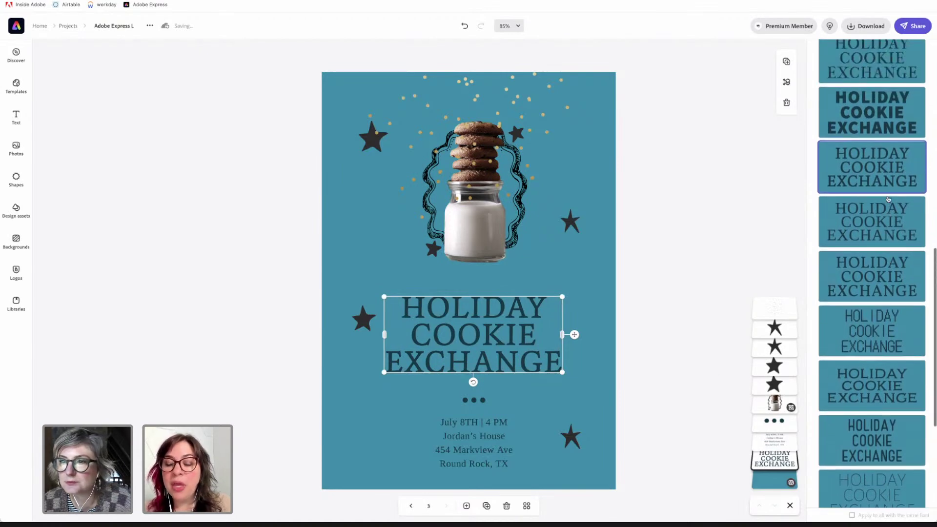
scroll(889, 200, "up", 2)
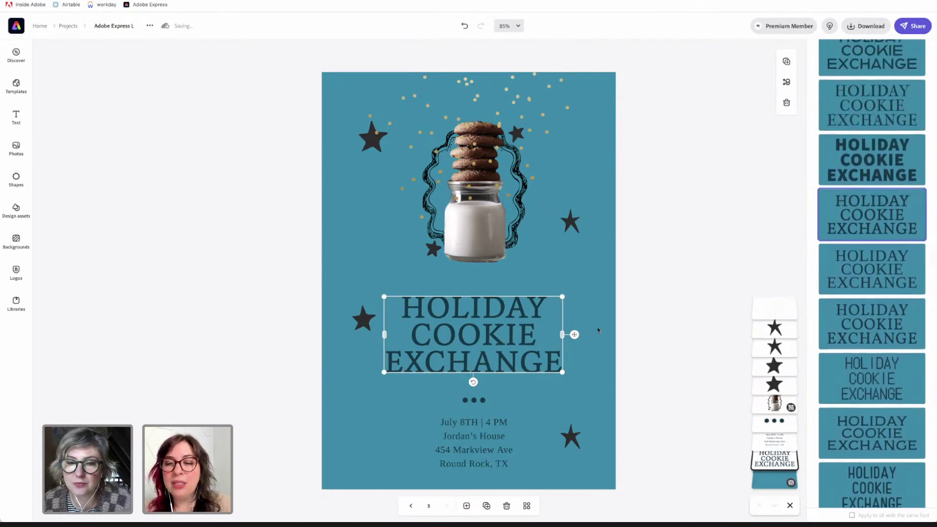
left_click(916, 198)
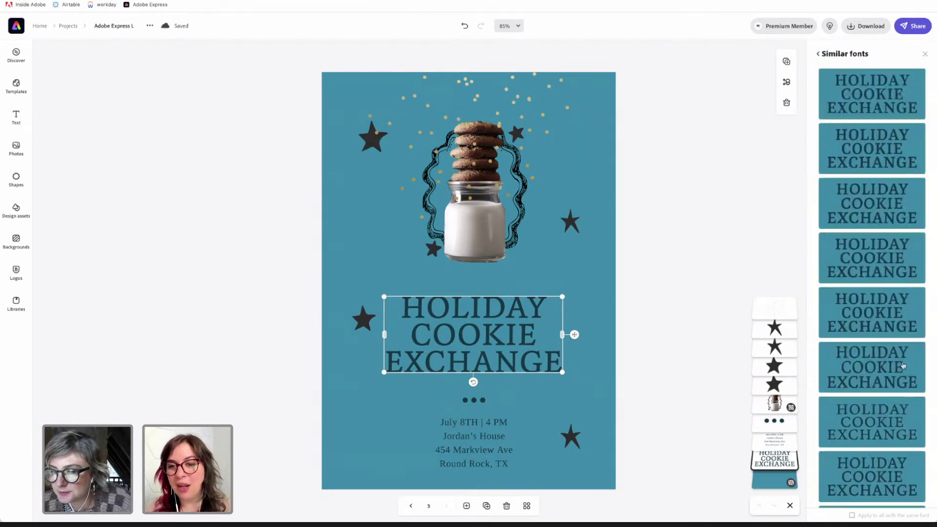
scroll(903, 366, "down", 3)
scroll(903, 365, "down", 3)
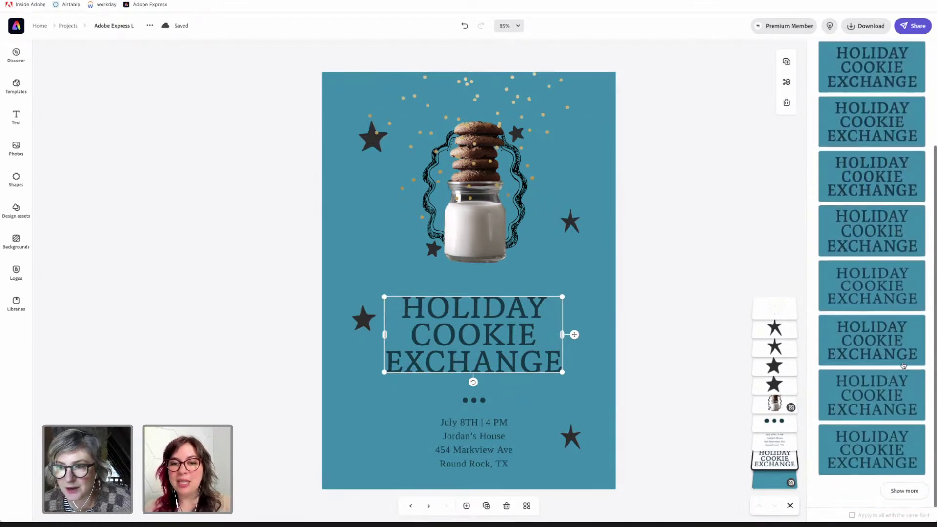
scroll(903, 365, "up", 5)
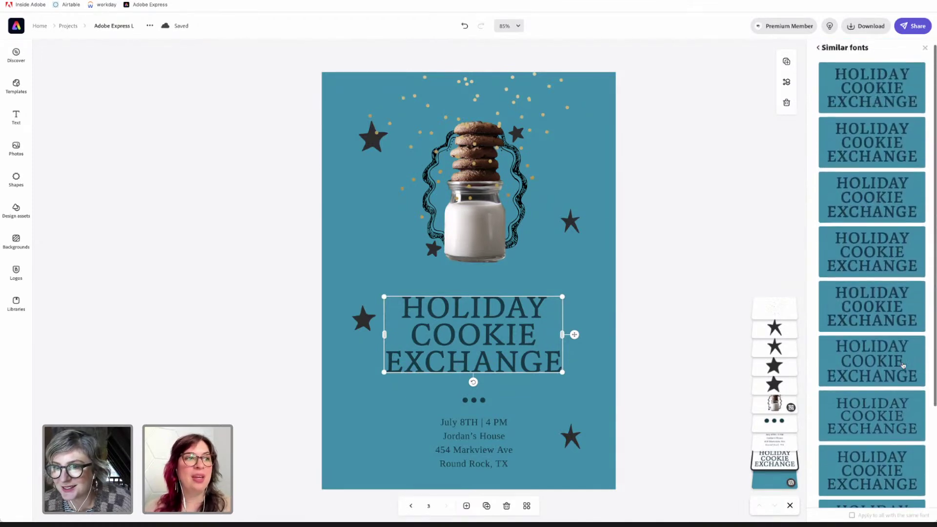
- Apply the second similar font, Yrsa Medium, to the HOLIDAY COOKIE EXCHANGE title, nudge the title slightly down, and close the font recommendations
left_click(866, 156)
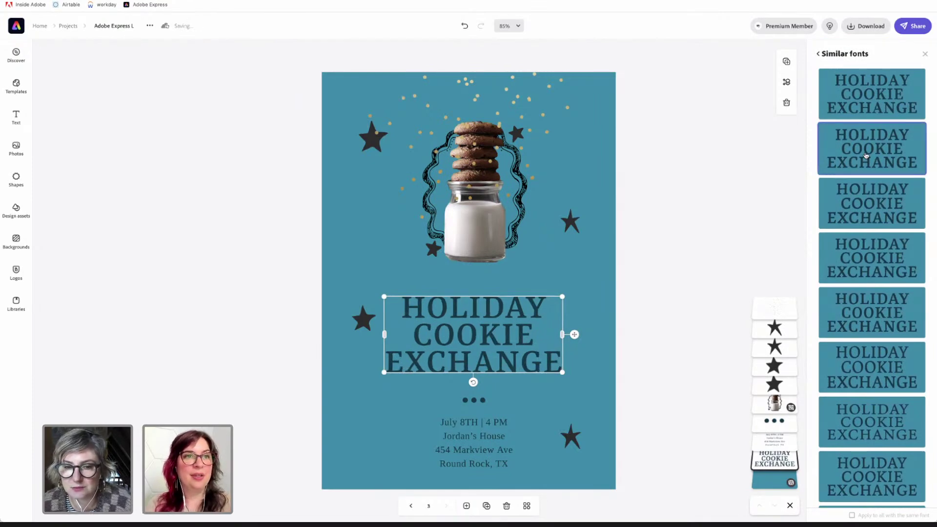
scroll(882, 234, "down", 2)
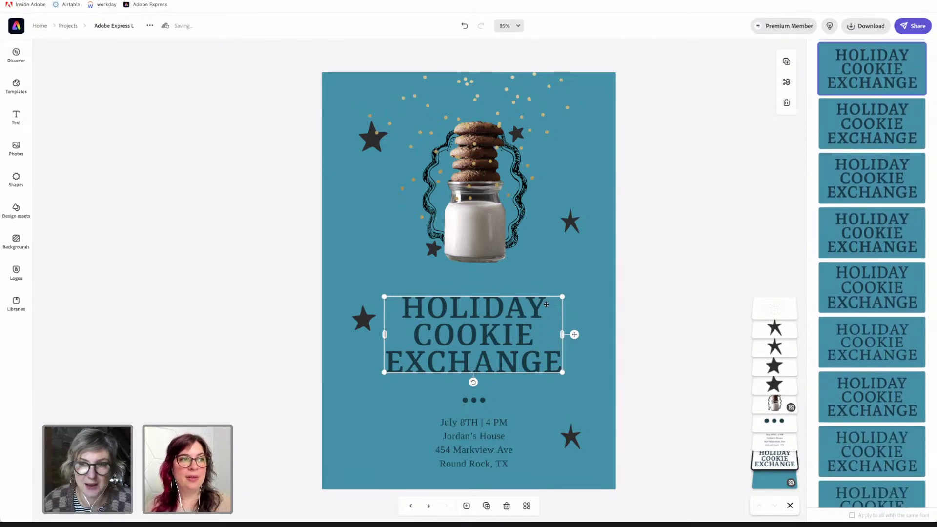
left_click_drag(487, 364, 489, 365)
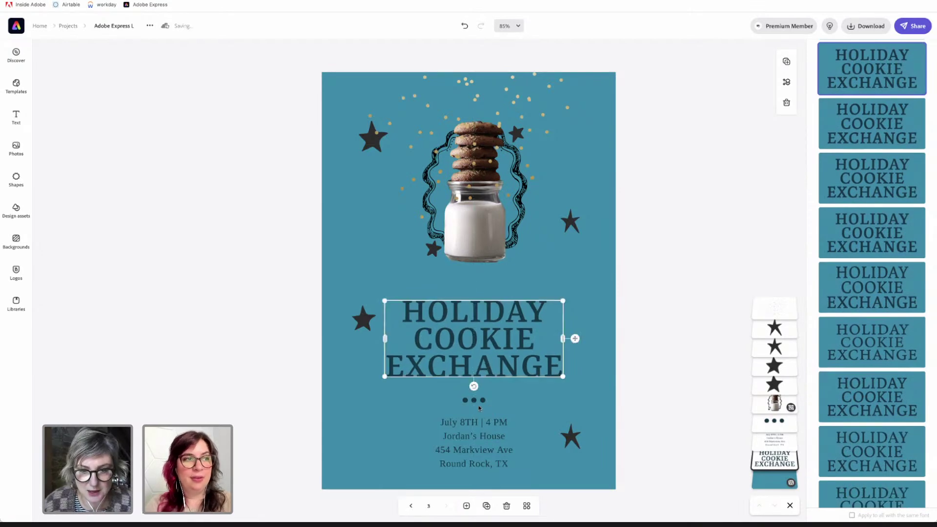
left_click(479, 454)
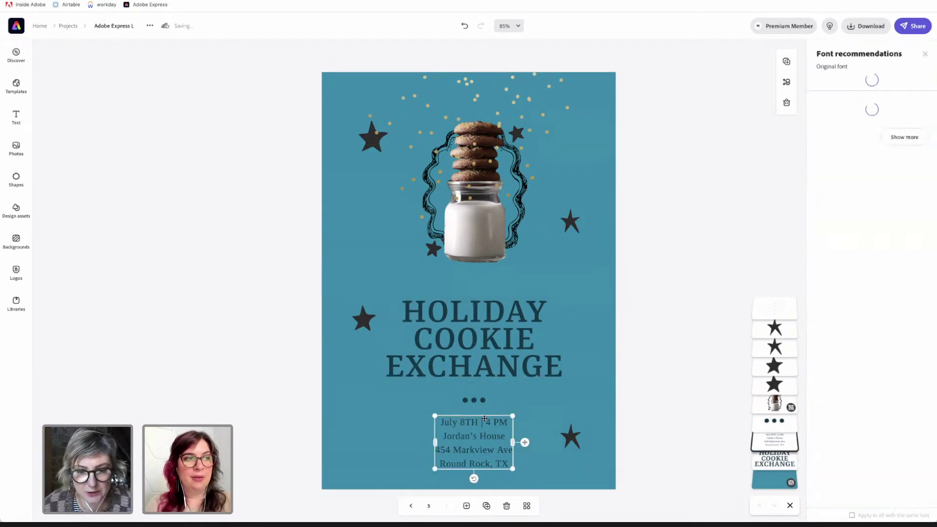
left_click(485, 320)
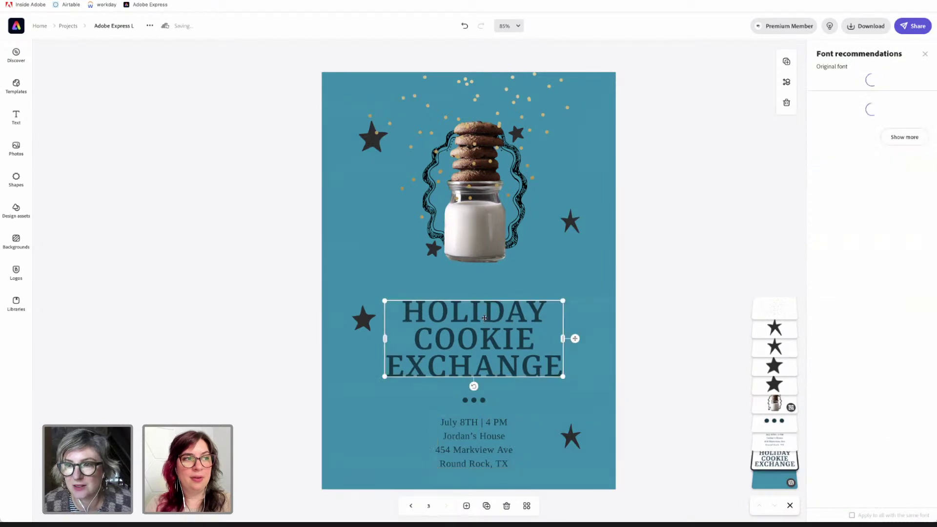
left_click(923, 55)
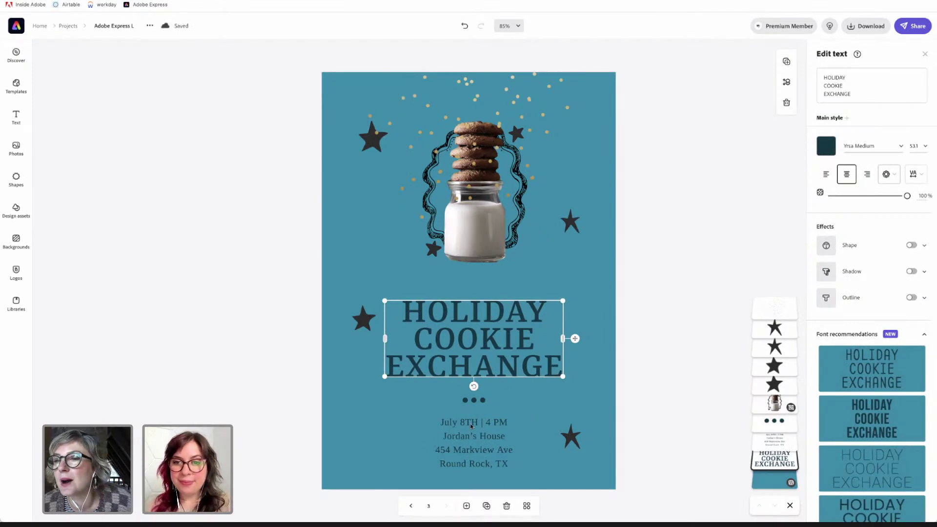
- Set the event details text to Yrsa Regular and enlarge it evenly to size 15.5
left_click(472, 426)
left_click(867, 146)
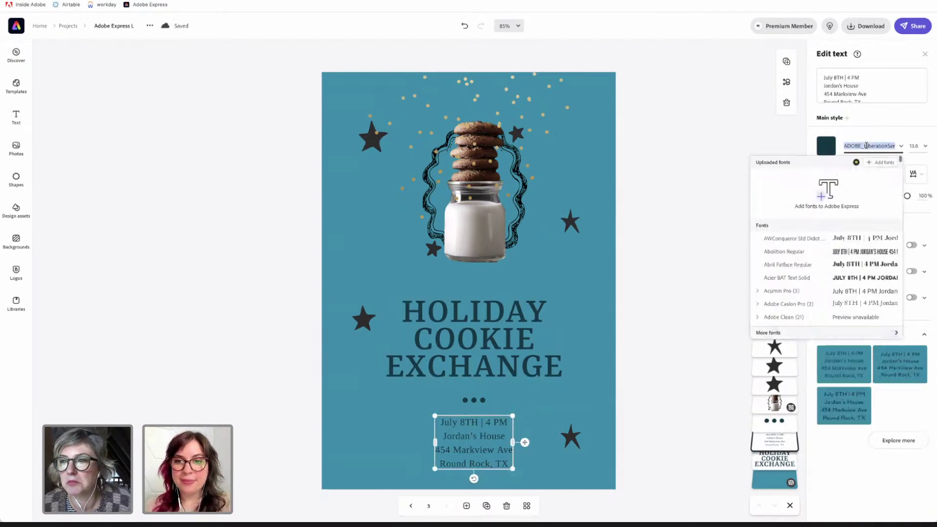
key("BackSpace")
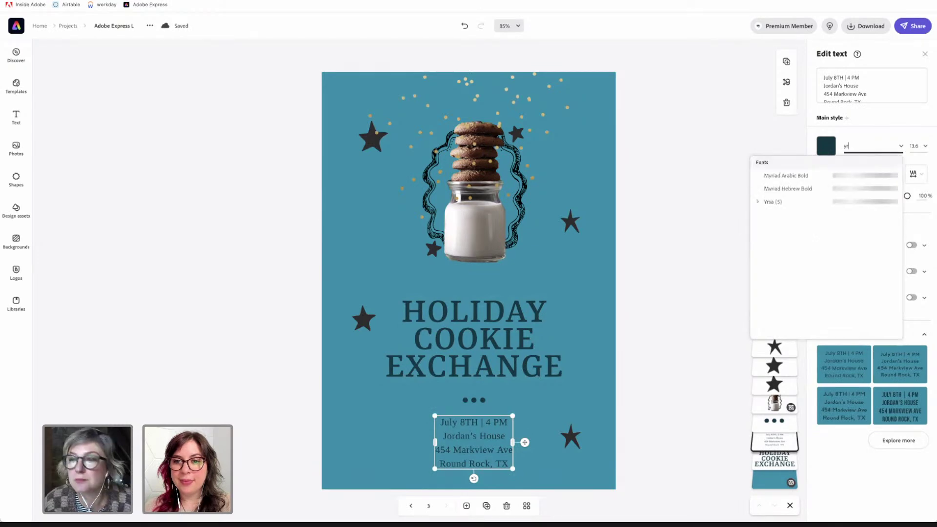
type("yrsa")
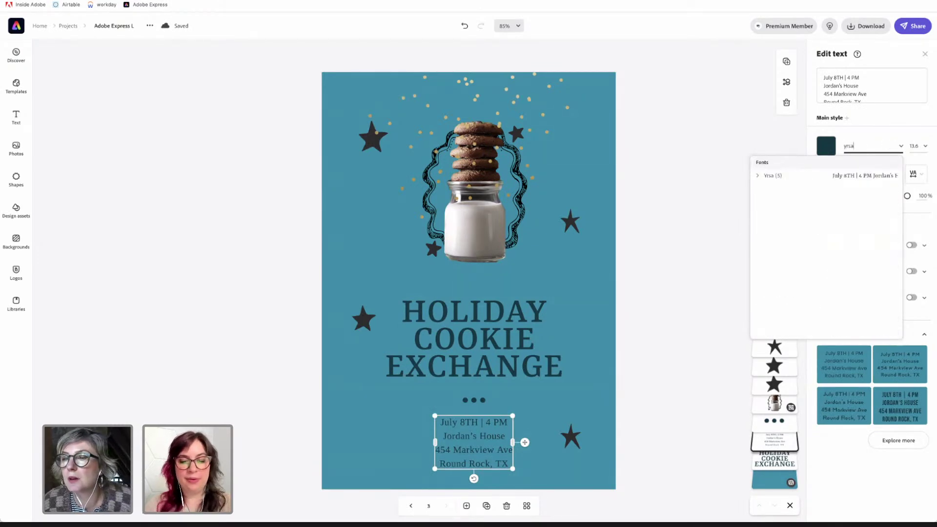
left_click(833, 179)
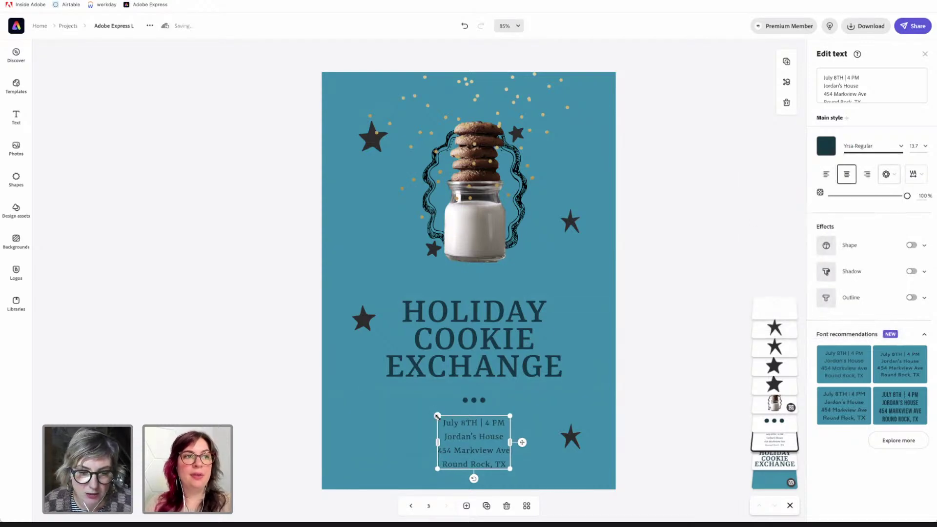
left_click_drag(437, 416, 432, 413)
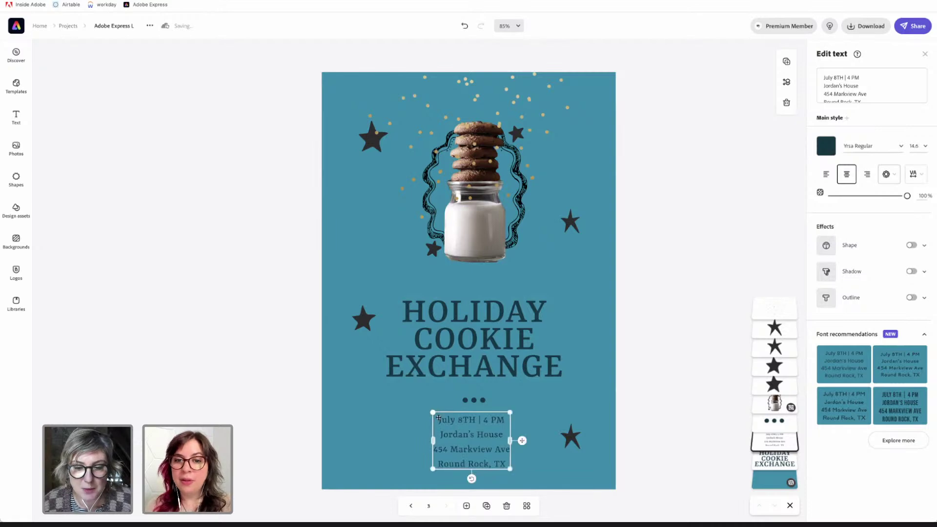
left_click_drag(510, 469, 515, 472)
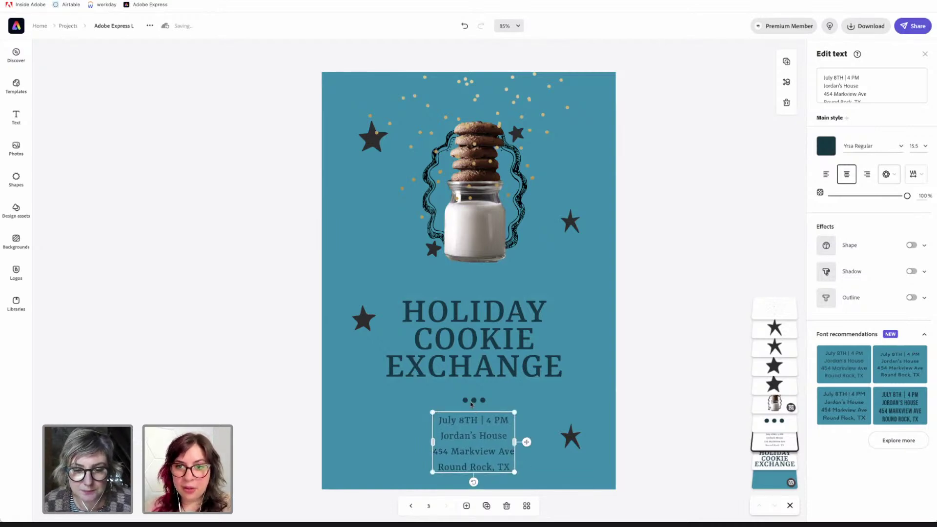
- Move the three dots slightly up, closer to the title
left_click(475, 404)
left_click(474, 401)
left_click_drag(464, 400, 464, 397)
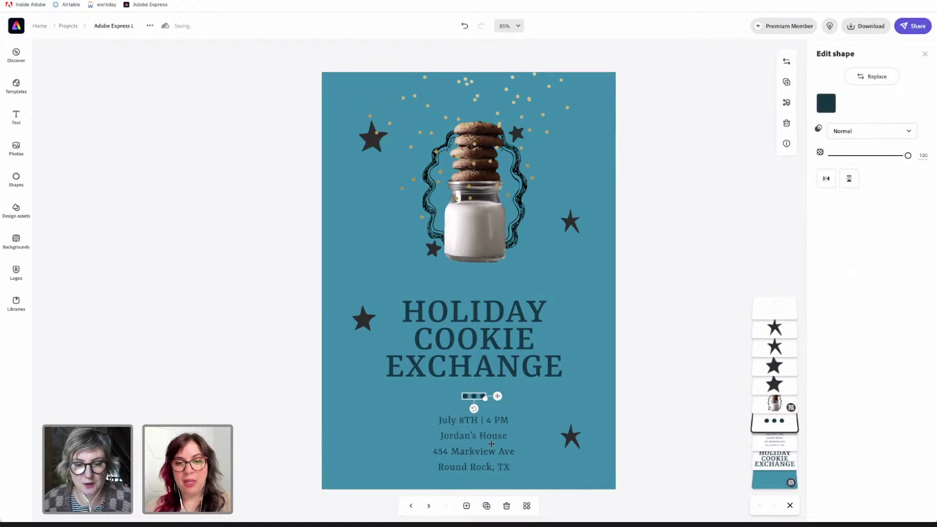
left_click(523, 391)
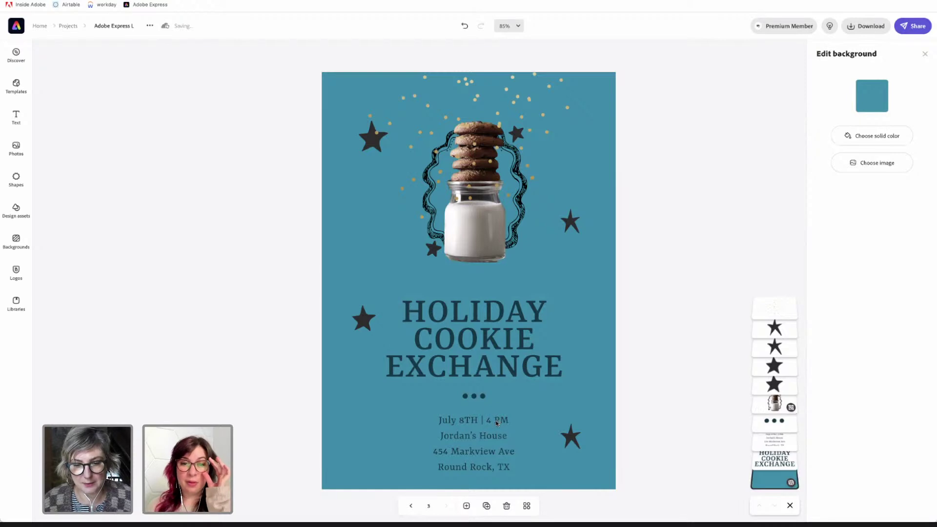
- Enlarge the event details text to size 16.7, reduce its line spacing to 0, and nudge it slightly down
left_click(516, 452)
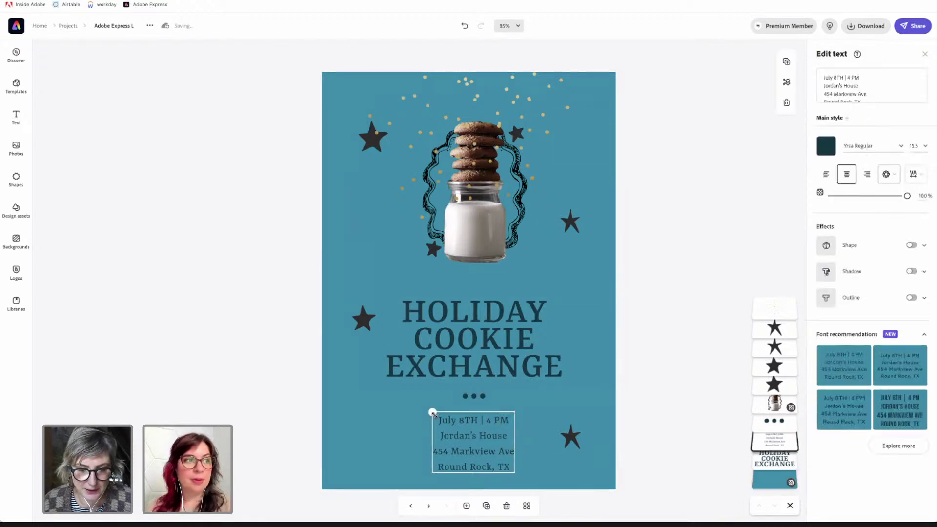
left_click_drag(432, 413, 473, 425)
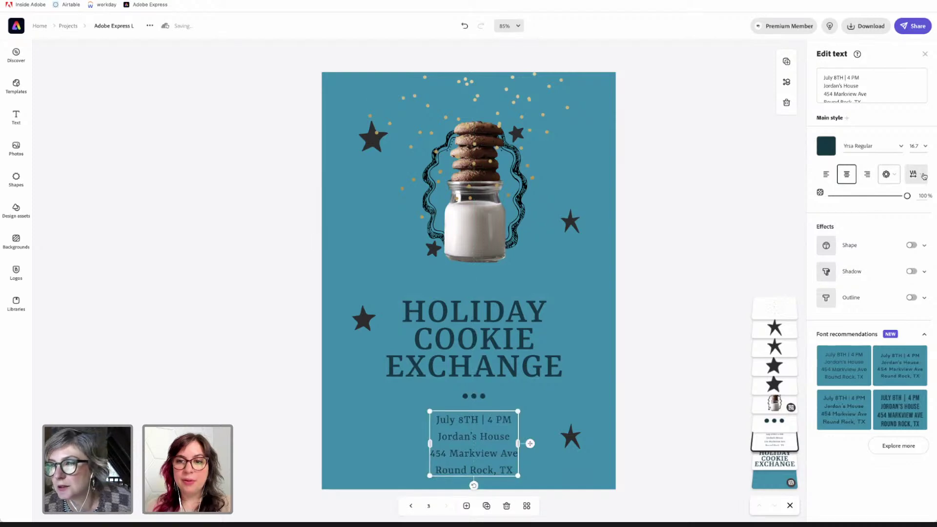
left_click(923, 175)
left_click_drag(846, 210, 825, 211)
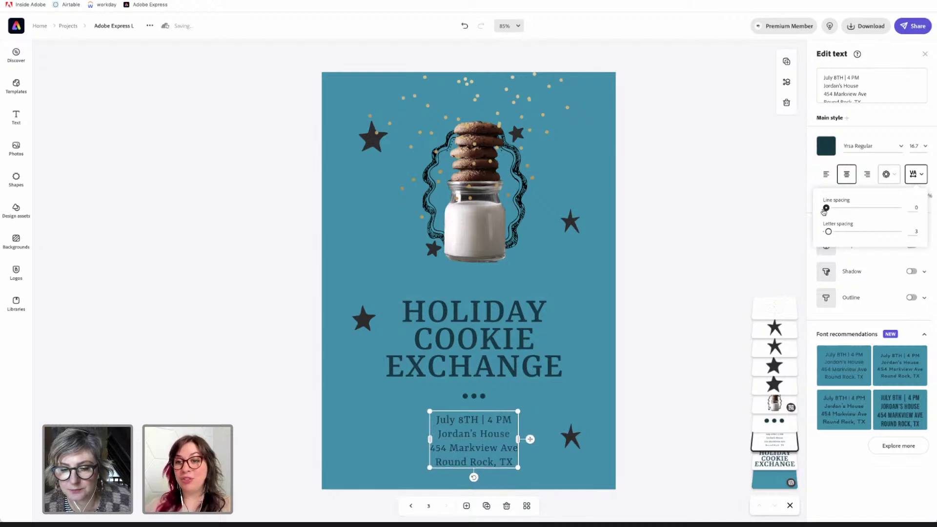
left_click(614, 403)
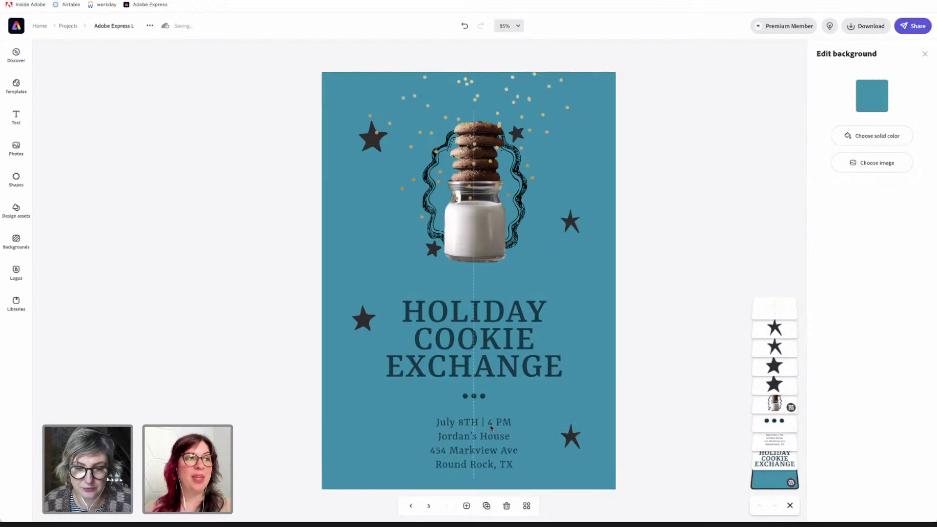
- Move the three dots slightly down so they sit evenly between the title and the event details
left_click(483, 396)
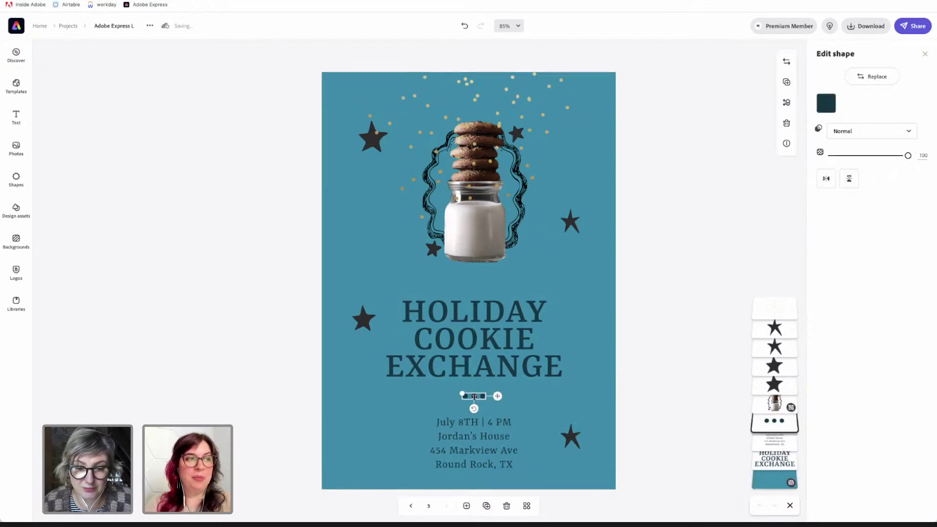
left_click_drag(474, 396, 474, 401)
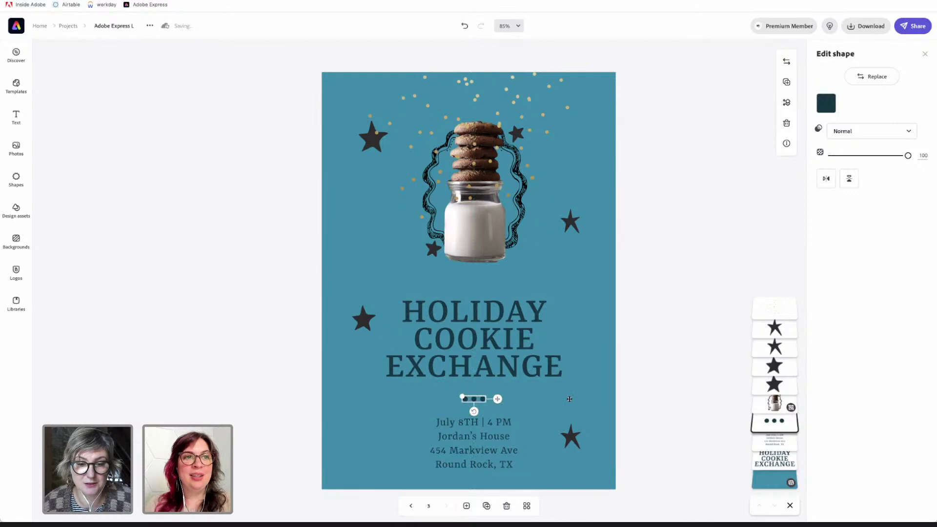
left_click(575, 399)
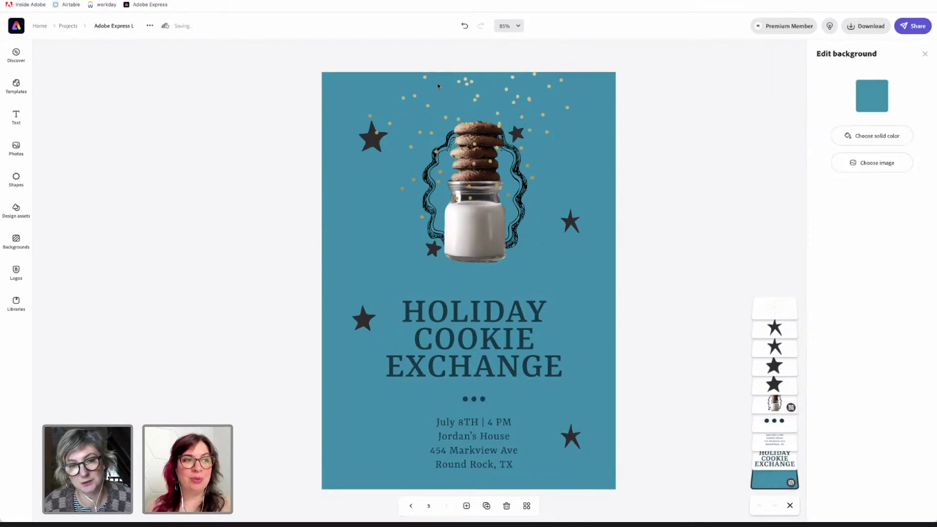
- Move the milk-and-cookies group down toward the title and enlarge it slightly
left_click(468, 248)
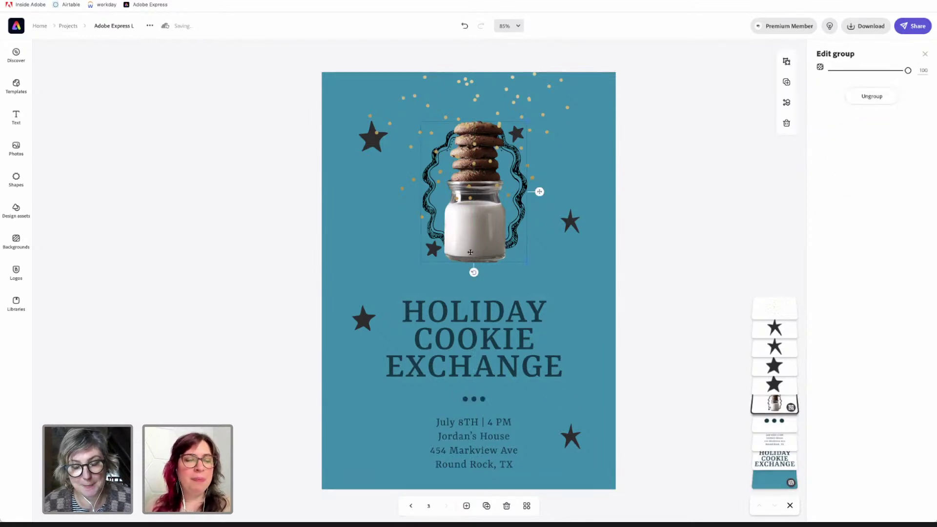
left_click_drag(467, 249, 467, 261)
left_click_drag(423, 137, 413, 125)
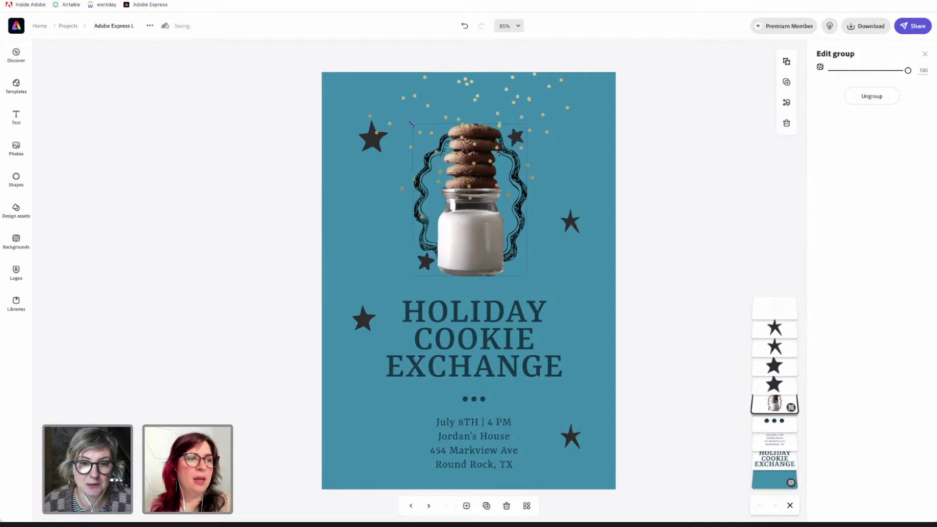
- Shift the title, the three dots and the event details slightly up together
left_click(494, 319)
left_click(474, 398, "shift")
left_click(473, 436, "shift")
left_click_drag(500, 366, 500, 360)
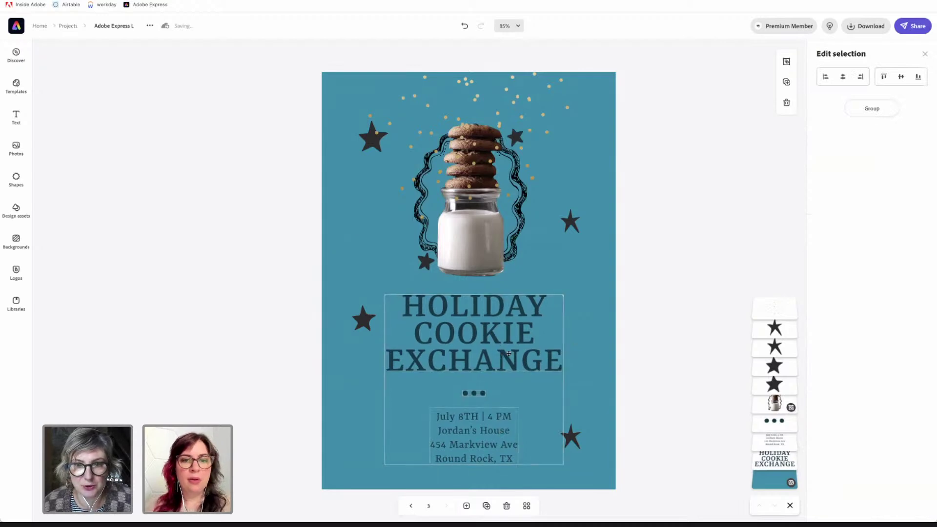
- Darken the poster's background to a deep muted teal, #116070
left_click(604, 193)
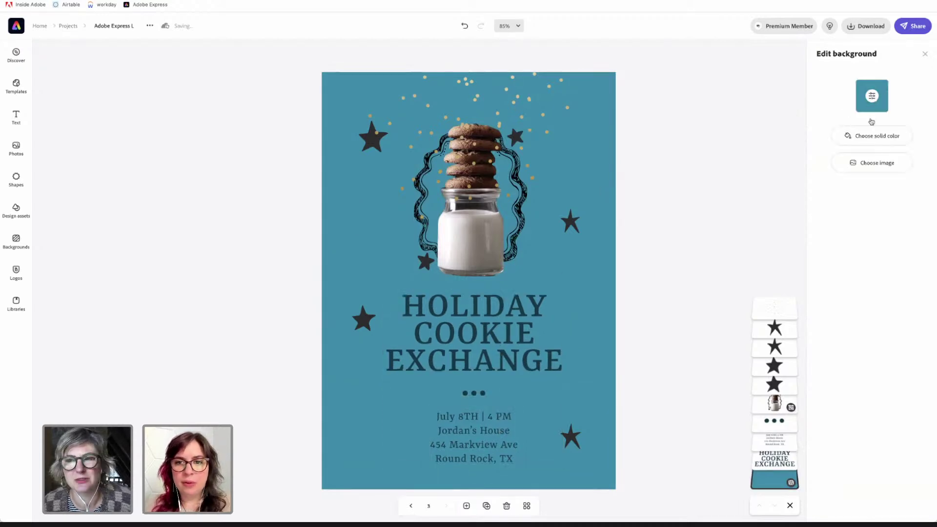
left_click(872, 100)
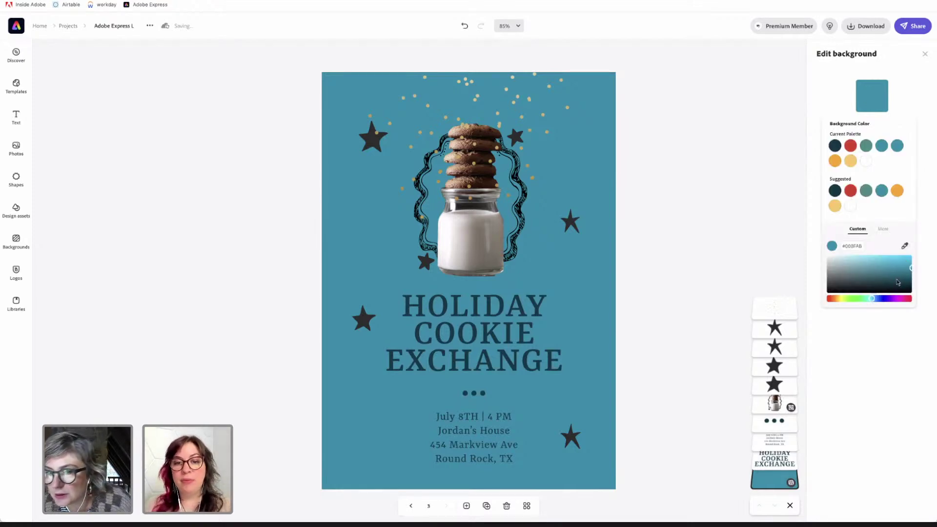
left_click(895, 281)
mouse_move(887, 280)
left_mouse_down()
mouse_move(860, 278)
mouse_move(904, 276)
mouse_move(890, 275)
left_mouse_up()
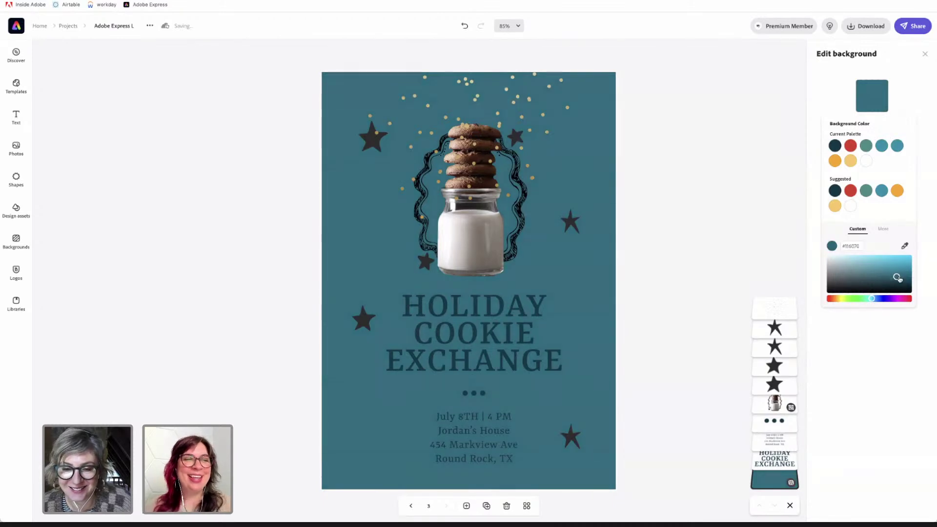
left_click(898, 278)
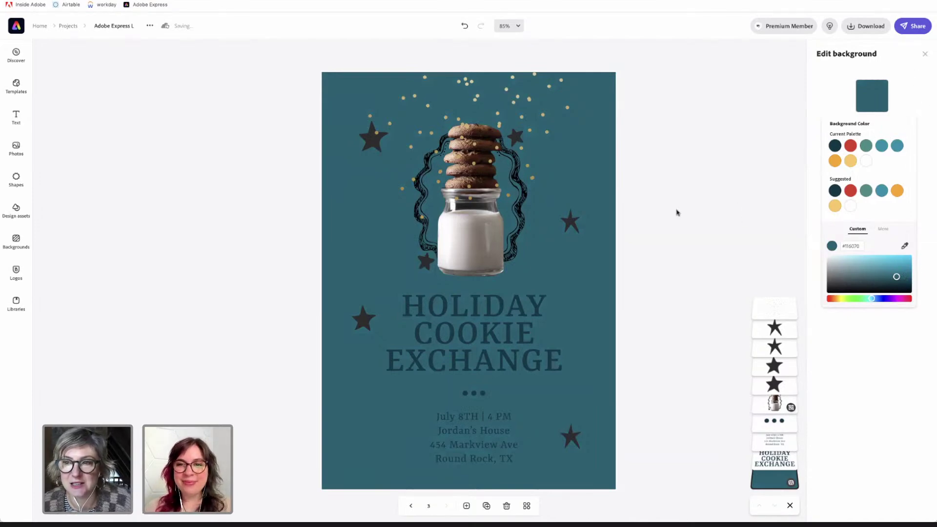
left_click(925, 53)
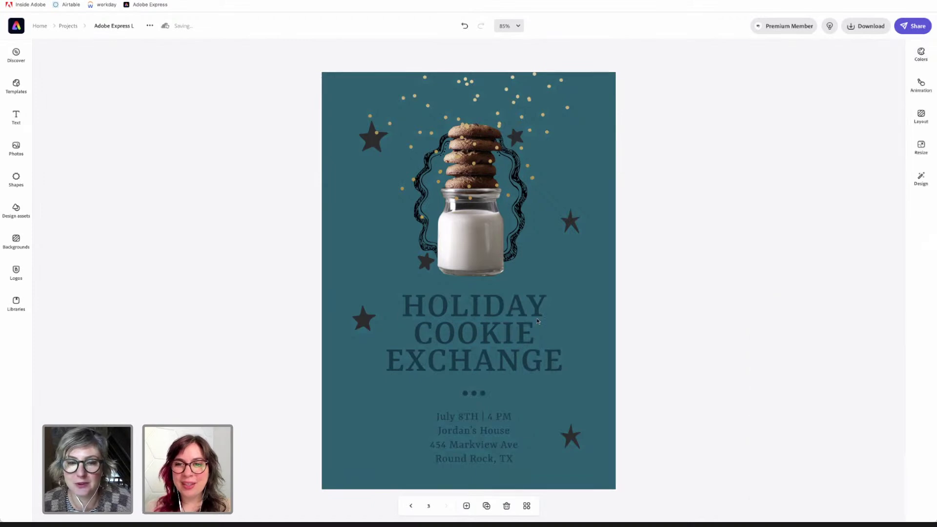
- Recolor the HOLIDAY COOKIE EXCHANGE title with a gold, #A2935E, sampled from the confetti near the cookies
left_click(472, 355)
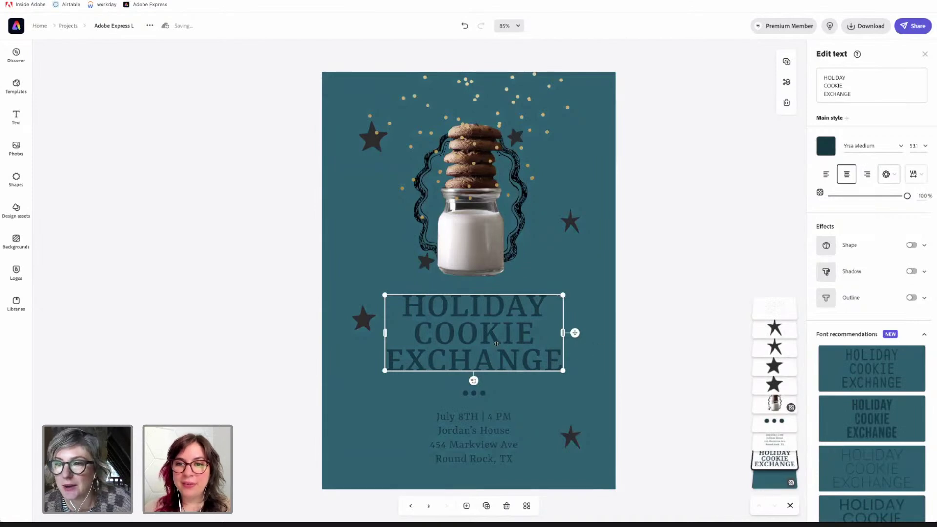
left_click(827, 146)
left_click(904, 289)
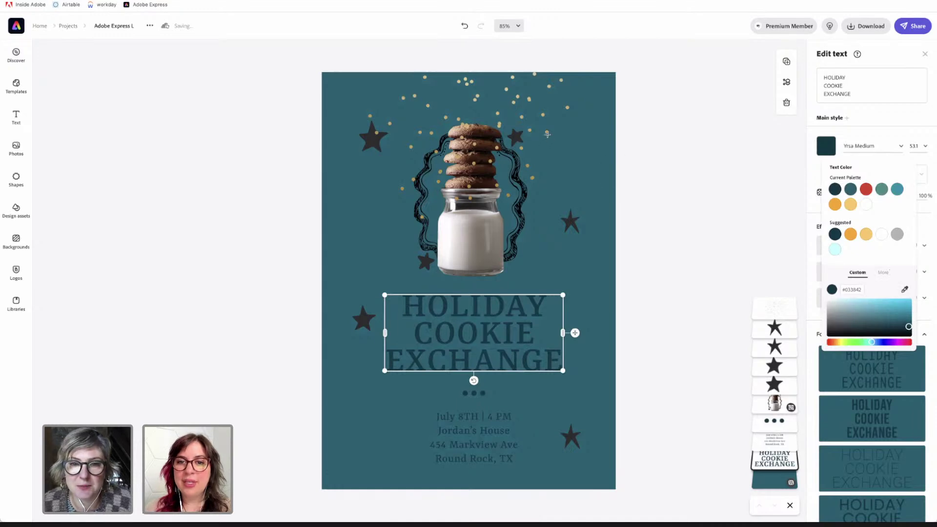
left_click(547, 133)
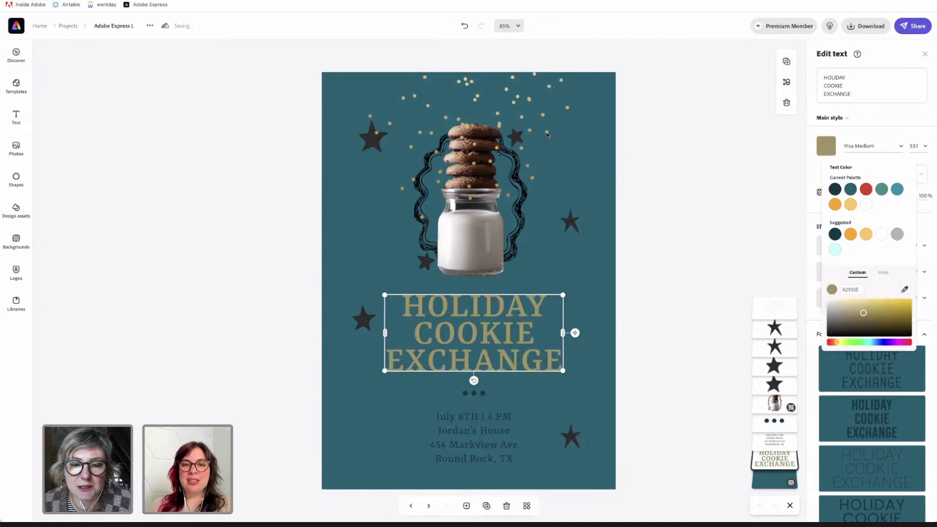
- Recolor the event details text with the title's gold, #A2935E, from the current palette
left_click(466, 421)
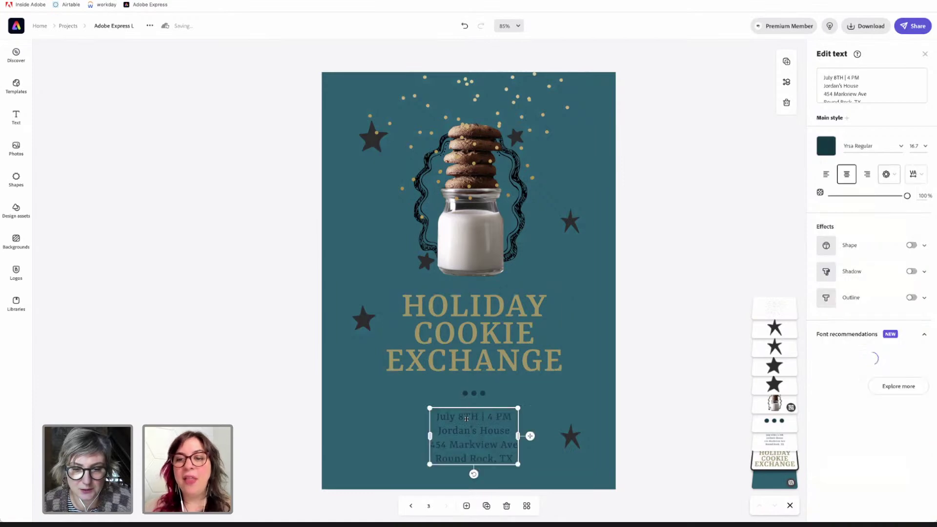
left_click(826, 146)
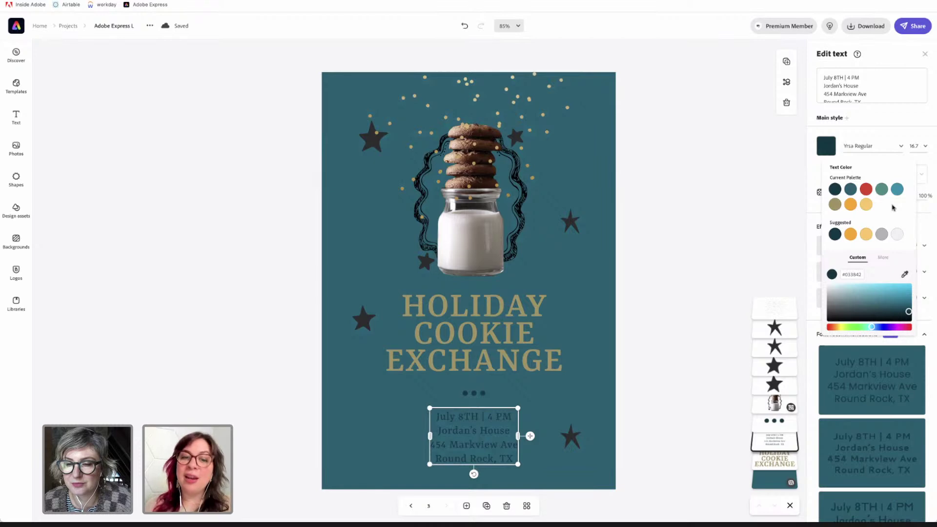
left_click(835, 205)
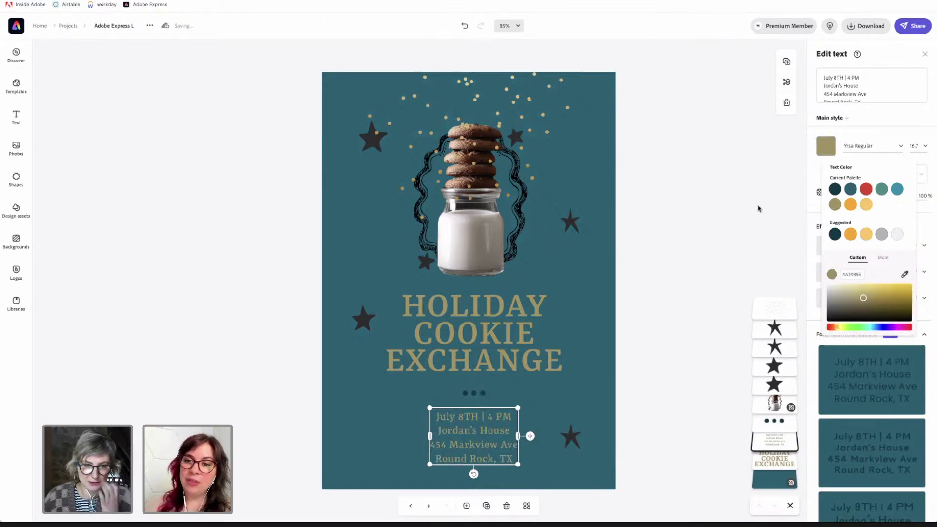
- Move the HOLIDAY COOKIE EXCHANGE title slightly down toward the three dots, keeping it horizontally centered
left_click(608, 323)
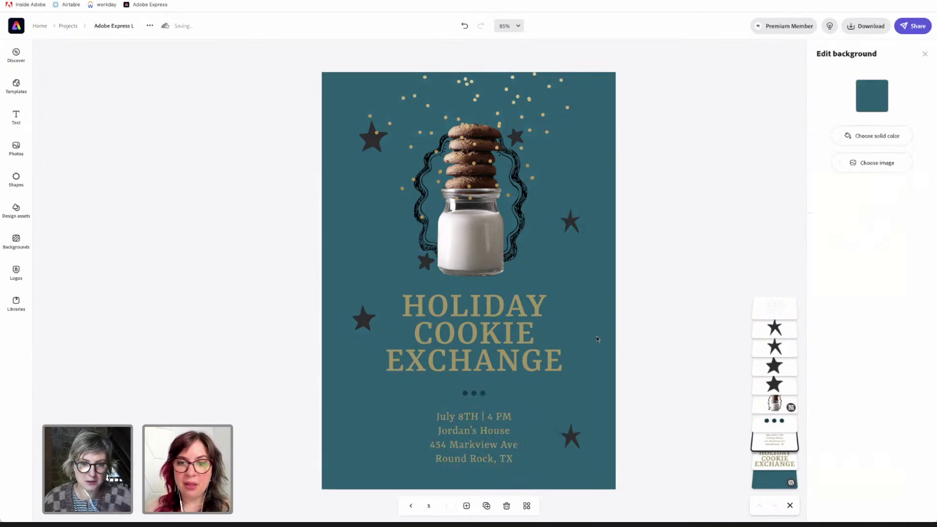
left_click(504, 343)
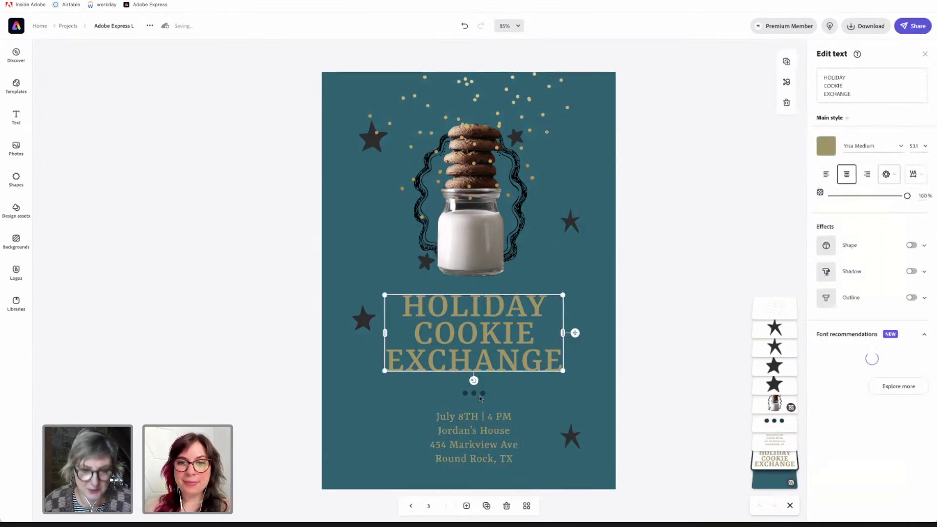
left_click(478, 393, "shift")
left_click(474, 437, "shift")
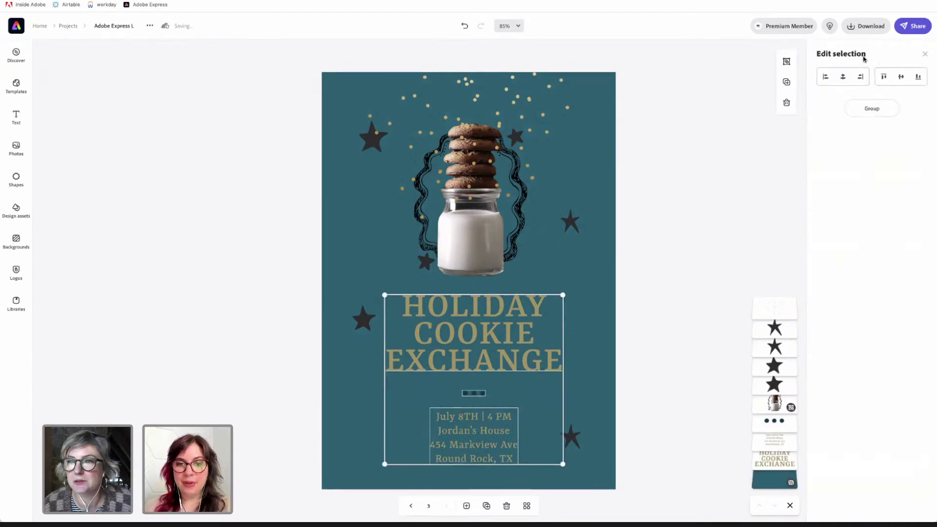
left_click(593, 396)
left_click_drag(521, 361, 521, 366)
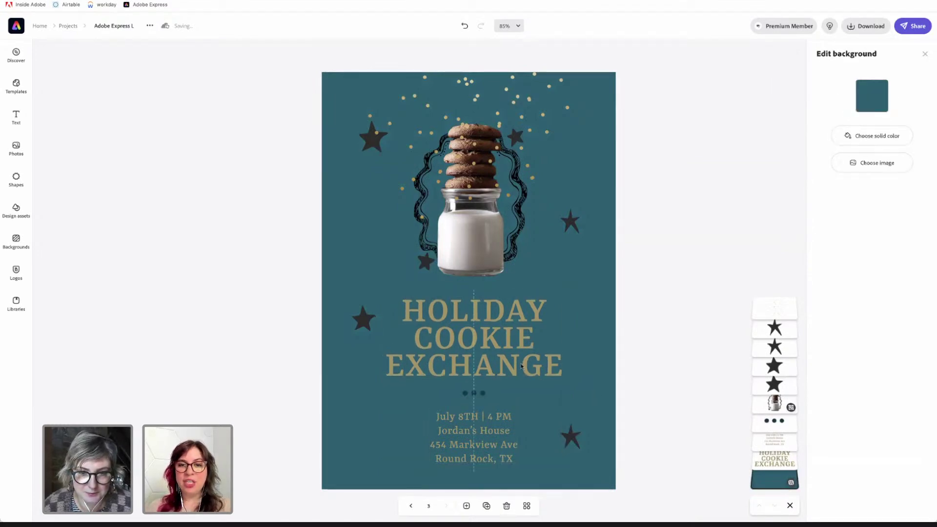
- Try left and right alignment on the title, three dots and event details, finishing with all three aligned on their horizontal centers
left_click(474, 395)
left_click(475, 415, "shift")
left_click(501, 367, "shift")
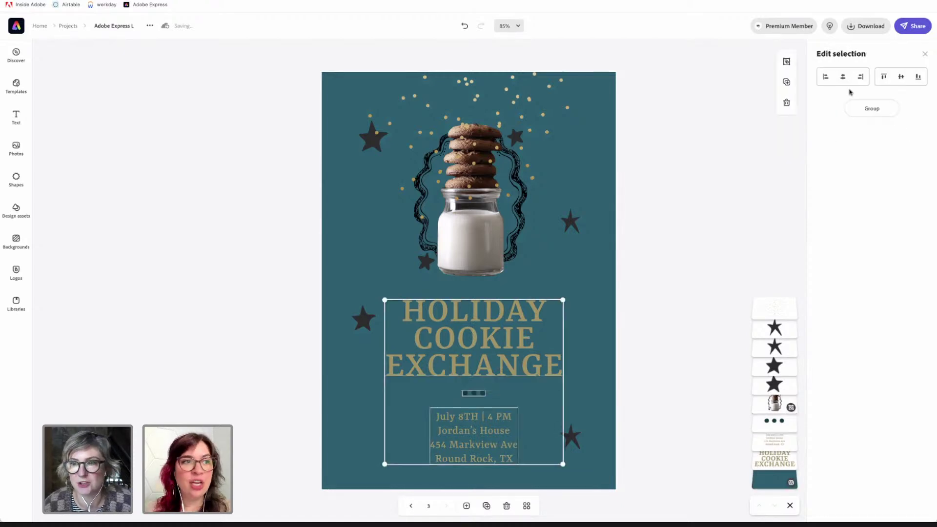
left_click(826, 78)
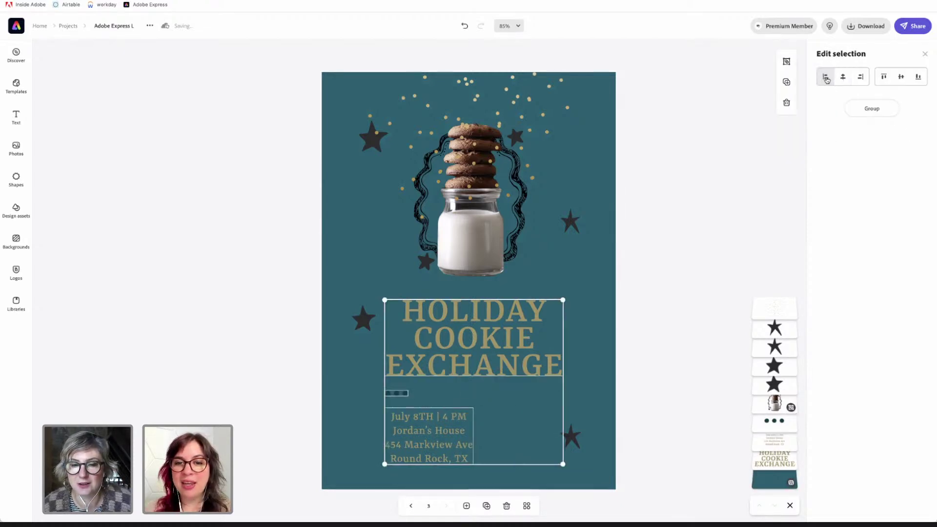
left_click(843, 78)
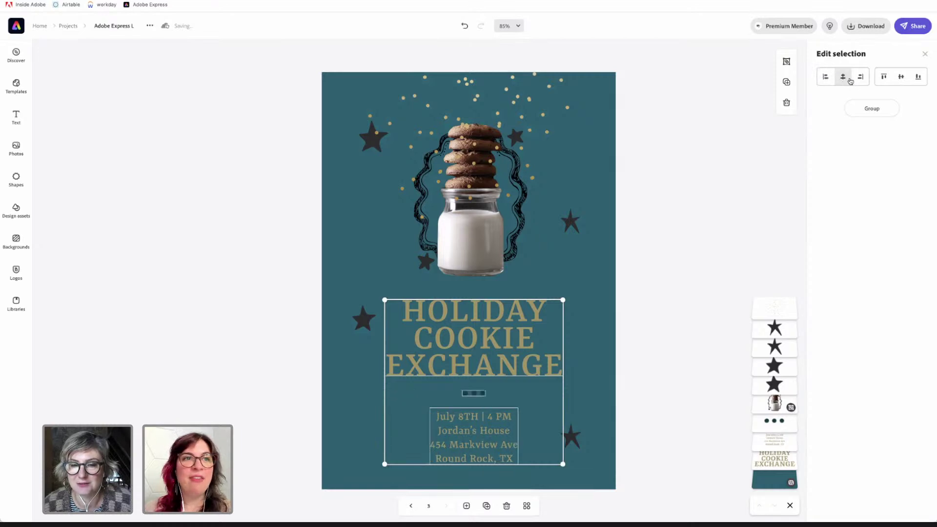
left_click(862, 81)
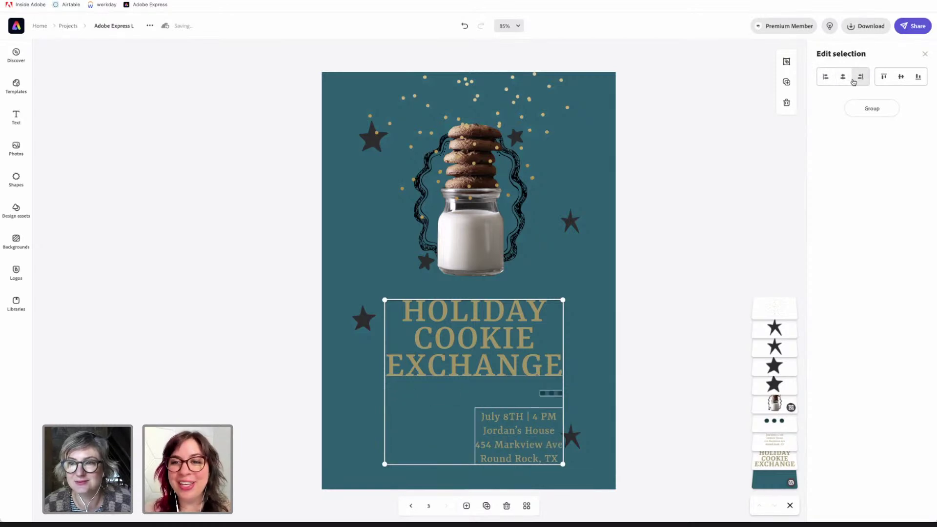
left_click(843, 80)
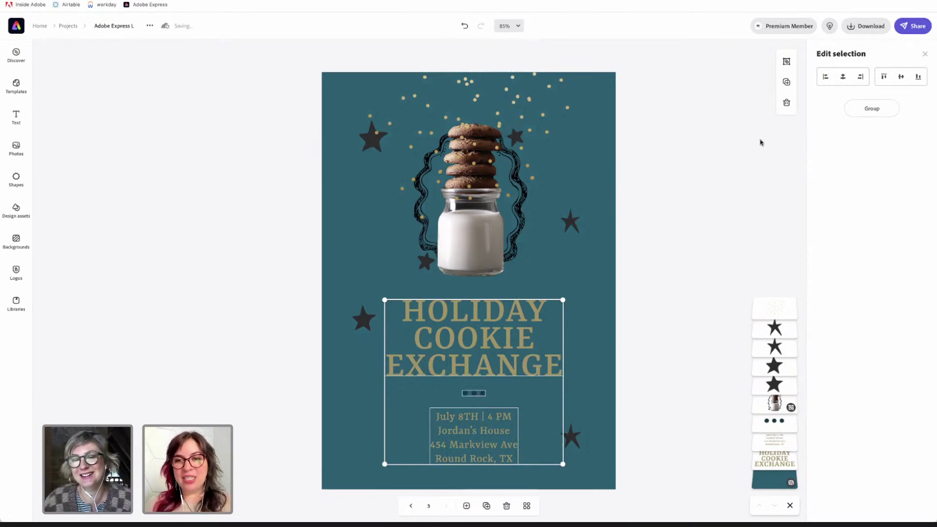
left_click(576, 351)
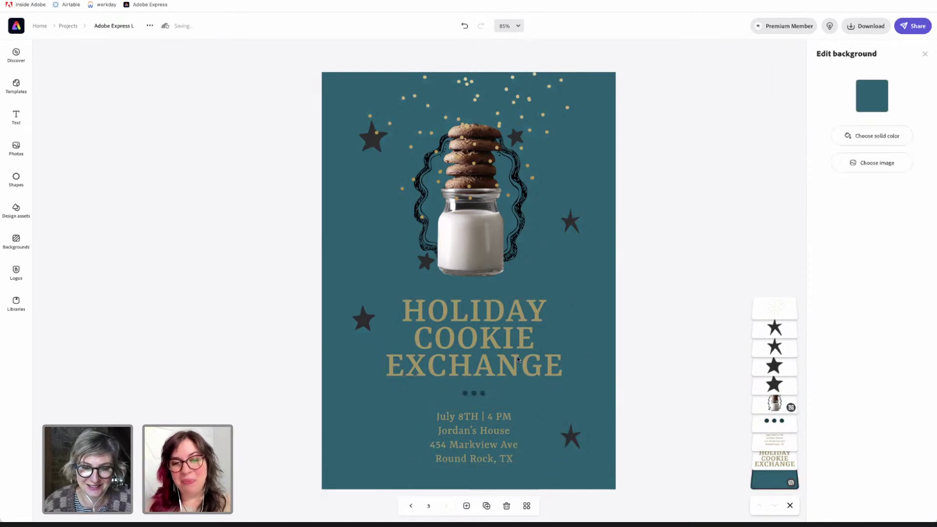
- Shrink the HOLIDAY COOKIE EXCHANGE title to a font size of 48.3 and re-center it above the three dots
left_click(519, 360)
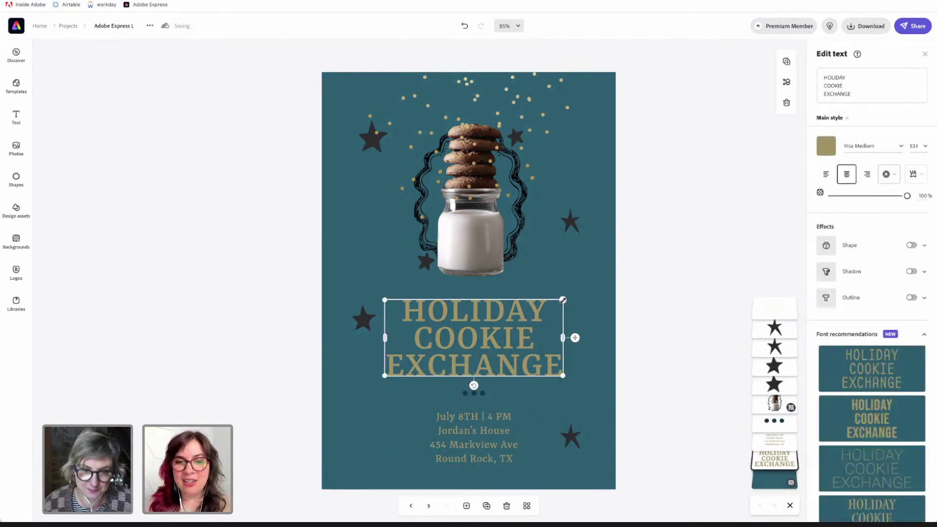
left_click_drag(562, 300, 547, 307)
mouse_move(486, 348)
left_mouse_down()
mouse_move(503, 347)
mouse_move(494, 347)
left_mouse_up()
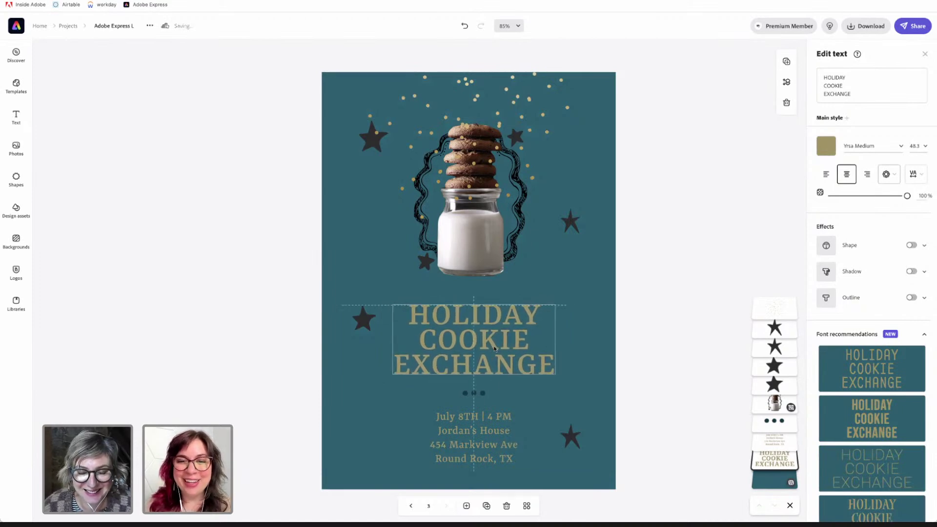
- Center-align the title, the three dots and the event details with one another and nudge them slightly up together
left_click(526, 406)
left_click(483, 437)
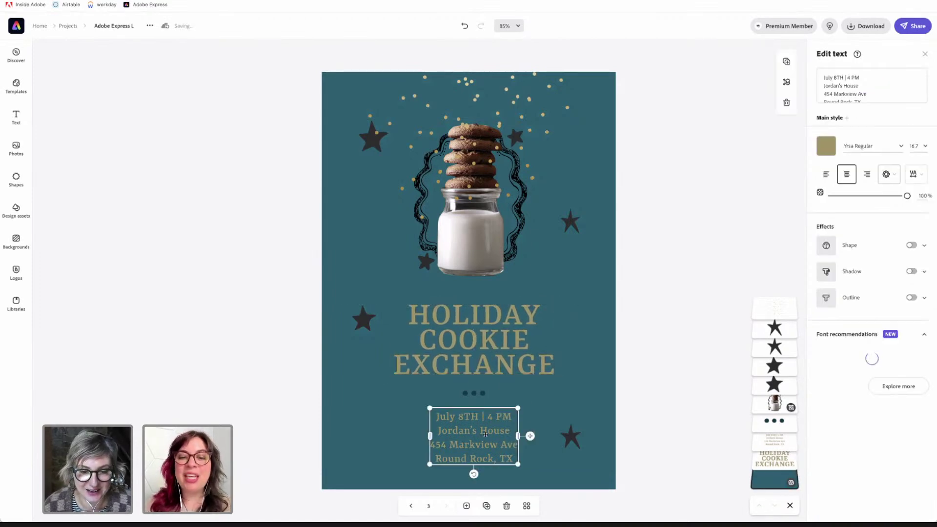
left_click(575, 343)
left_click(473, 342)
left_click(474, 393, "shift")
left_click(473, 429, "shift")
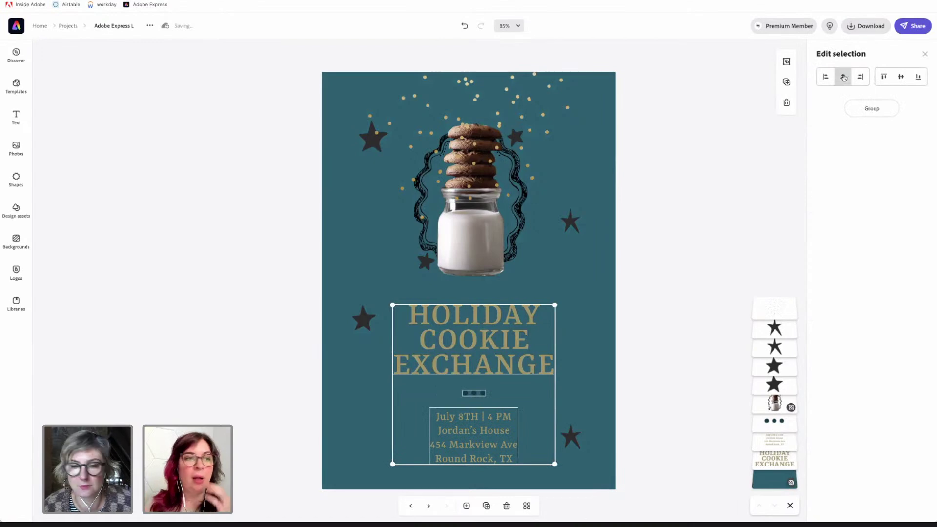
left_click_drag(508, 345, 508, 344)
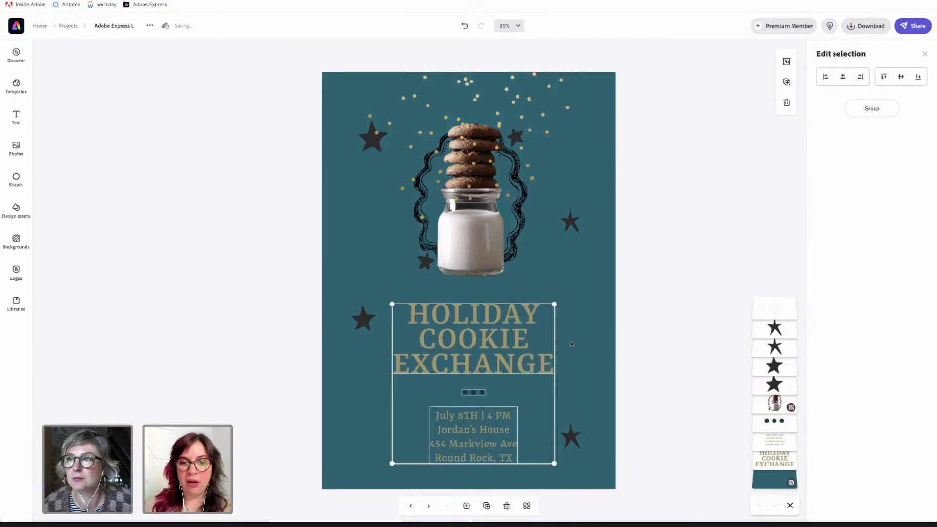
left_click(572, 344)
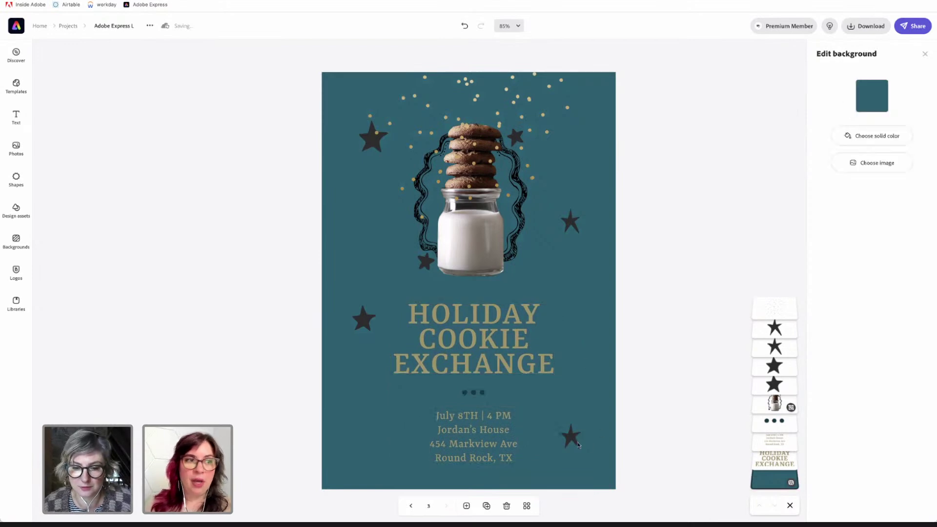
- Enlarge the star beside the event details slightly and move the poster's upper-left star higher
left_click(579, 445)
left_click_drag(581, 451, 585, 455)
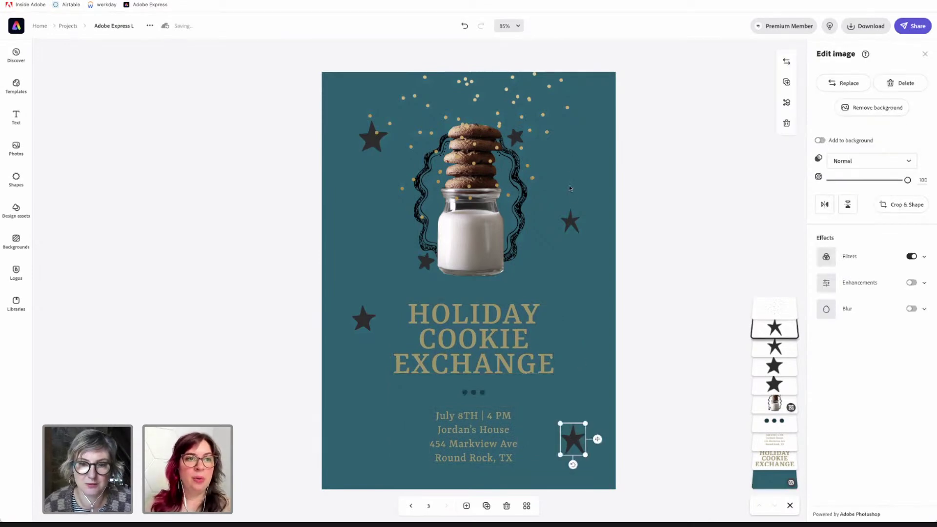
left_click(370, 150)
left_click(364, 142)
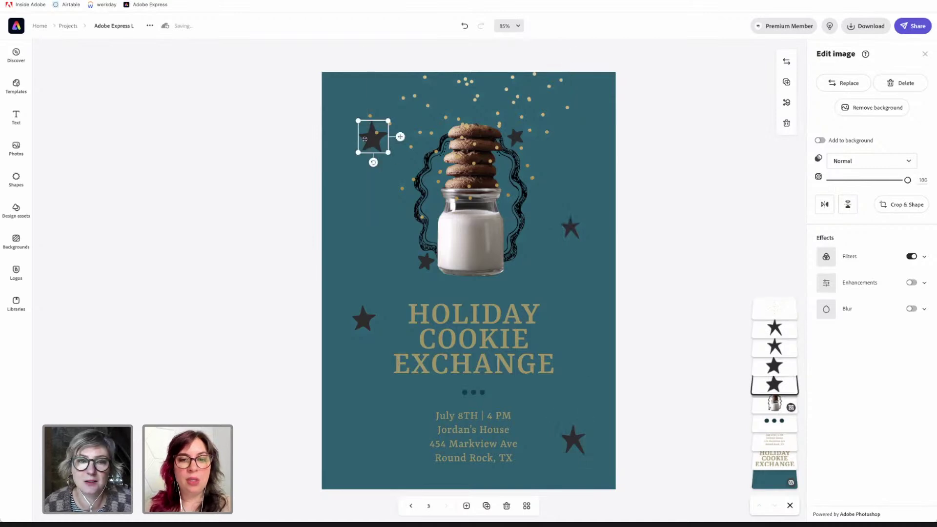
left_click_drag(363, 124, 361, 109)
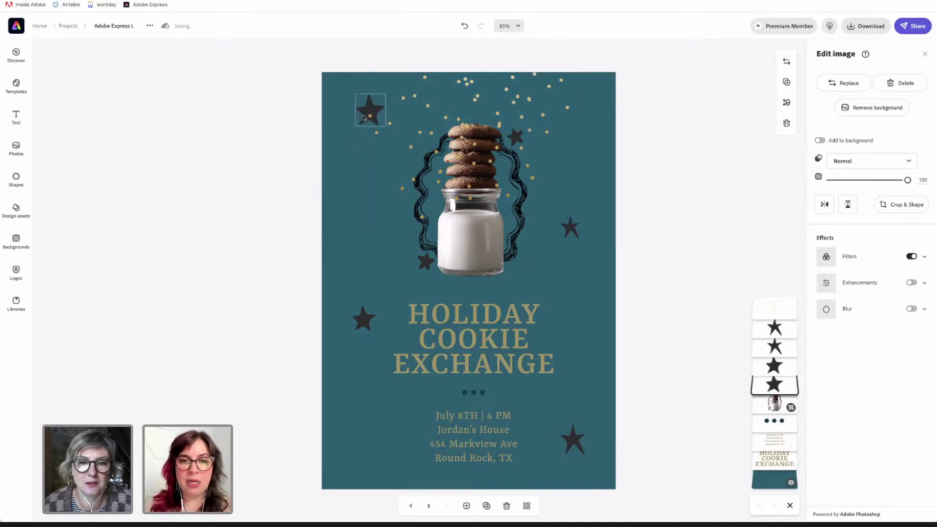
- Enlarge the gold confetti slightly and reposition it lower so it falls over the cookies and milk jar
left_click(477, 92)
left_click_drag(477, 92, 477, 120)
left_click_drag(368, 245, 360, 248)
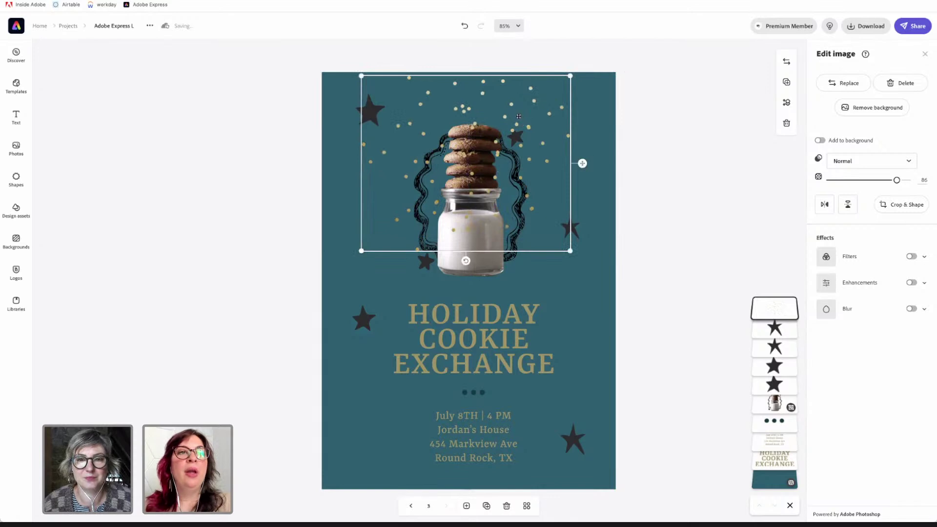
left_click_drag(512, 107, 518, 101)
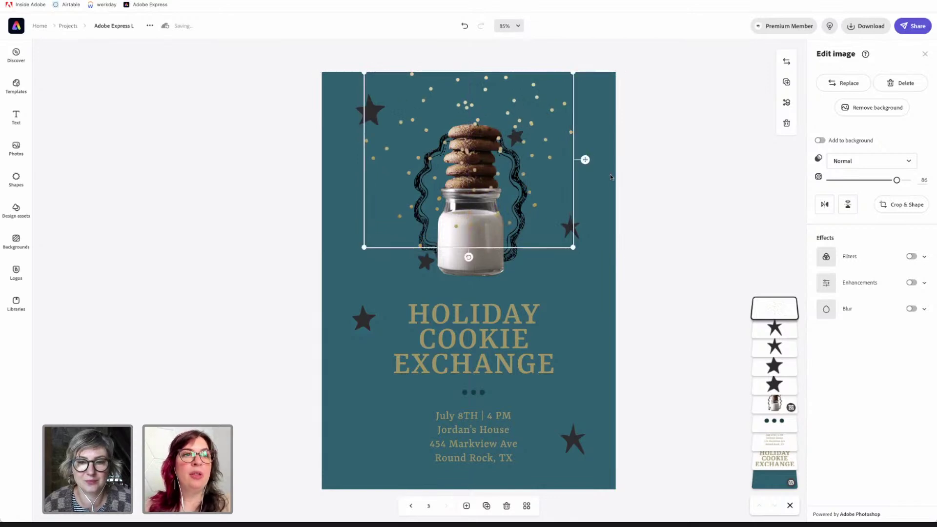
- Enlarge the star to the right of the milk jar slightly and shift the confetti a little to the left
left_click(451, 334)
left_click(581, 241)
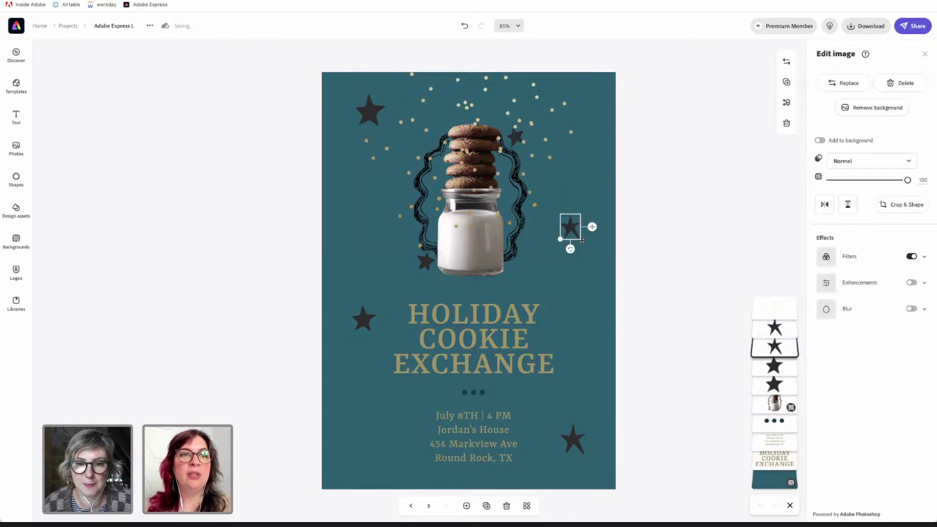
left_click(583, 242)
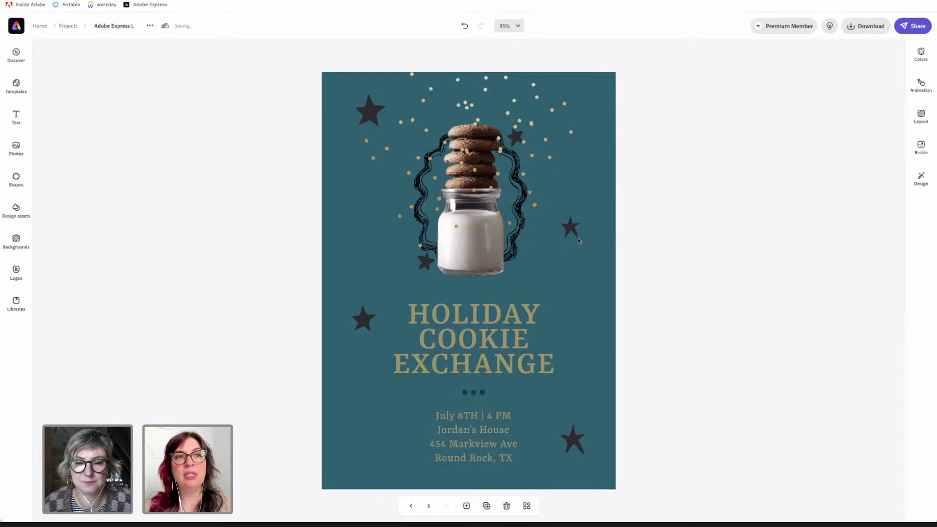
left_click(581, 241)
left_click_drag(560, 239, 557, 243)
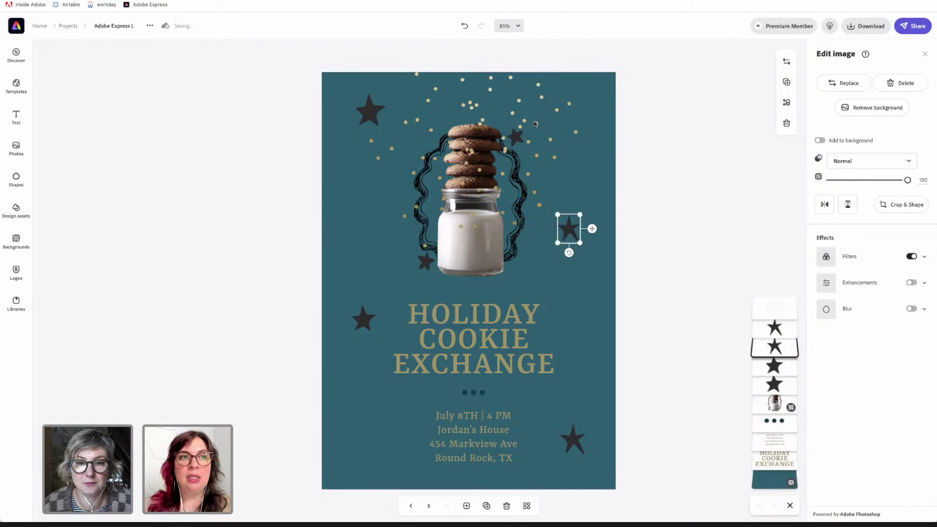
left_click(607, 286)
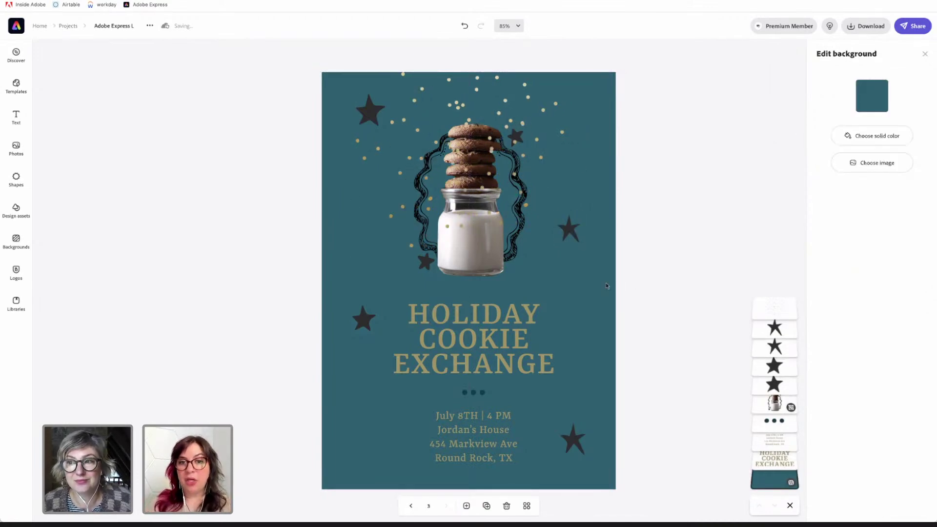
- Recolor the HOLIDAY COOKIE EXCHANGE title with a lighter gold, #D7C691, sampled from the confetti above the cookies
left_click(485, 348)
left_click(825, 146)
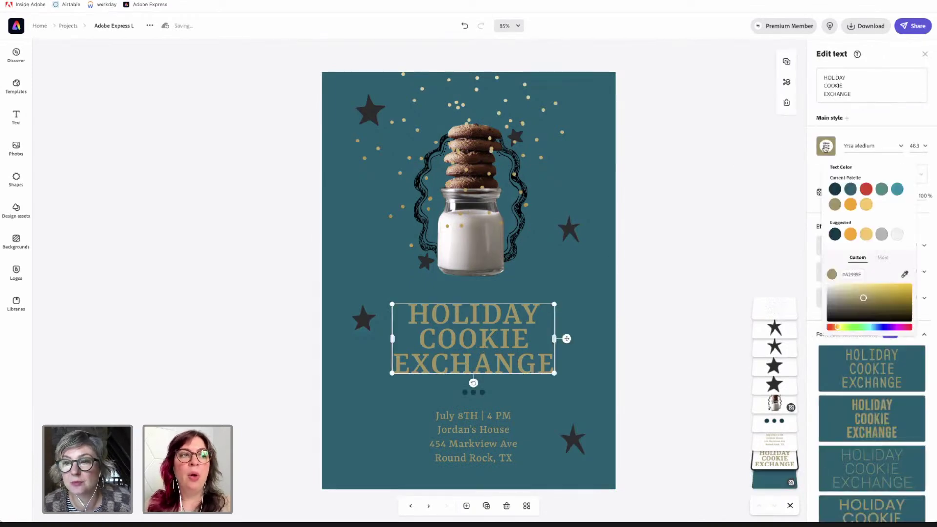
left_click(905, 273)
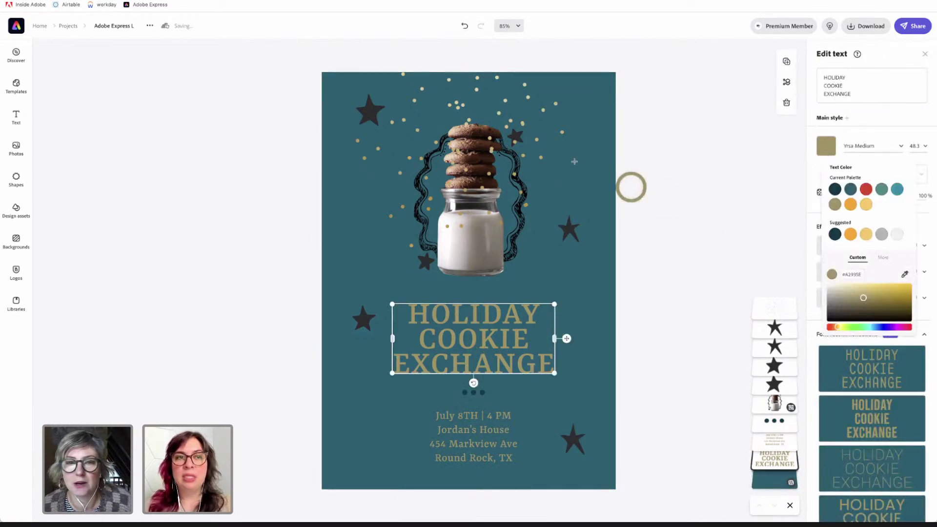
left_click(458, 108)
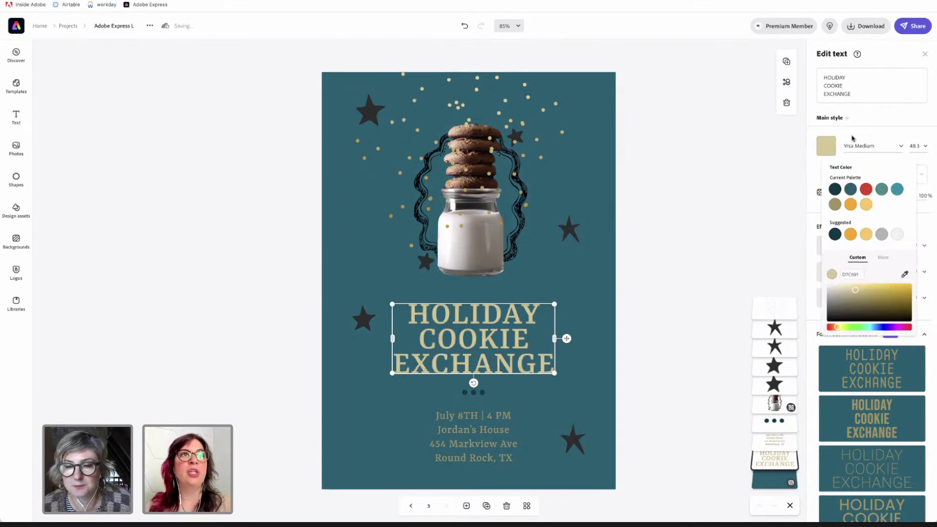
- Recolor the event details text with the title's lighter gold from the current palette
left_click(432, 431)
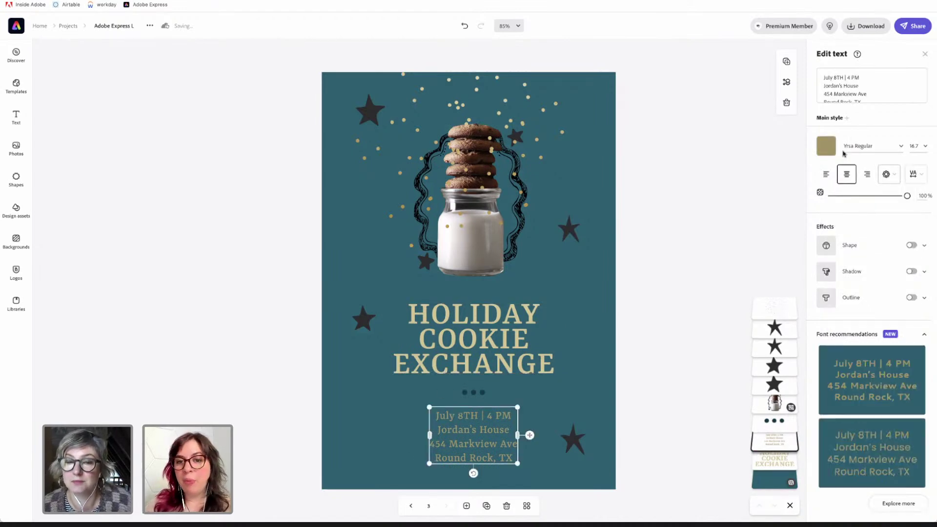
left_click(833, 152)
left_click(850, 208)
left_click(626, 288)
left_click(601, 292)
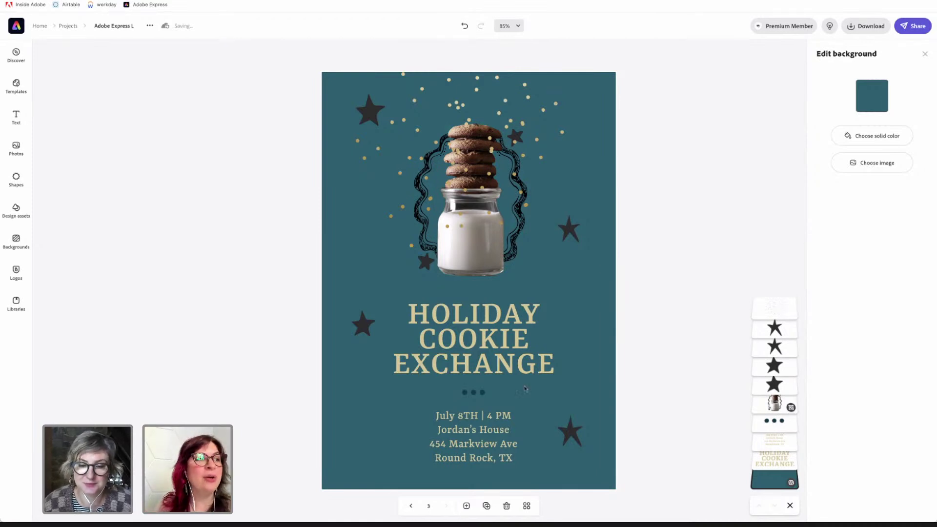
- Show the project's poster pages together in the page overview
left_click(527, 507)
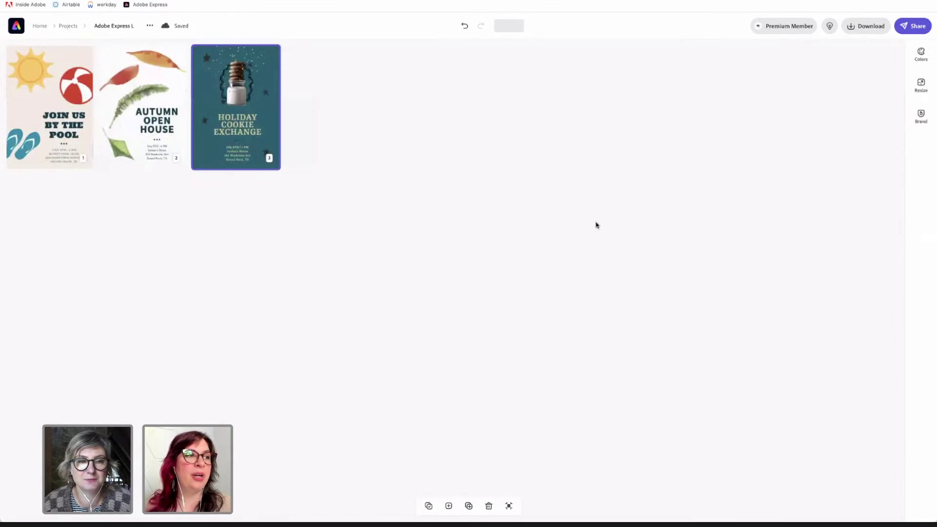